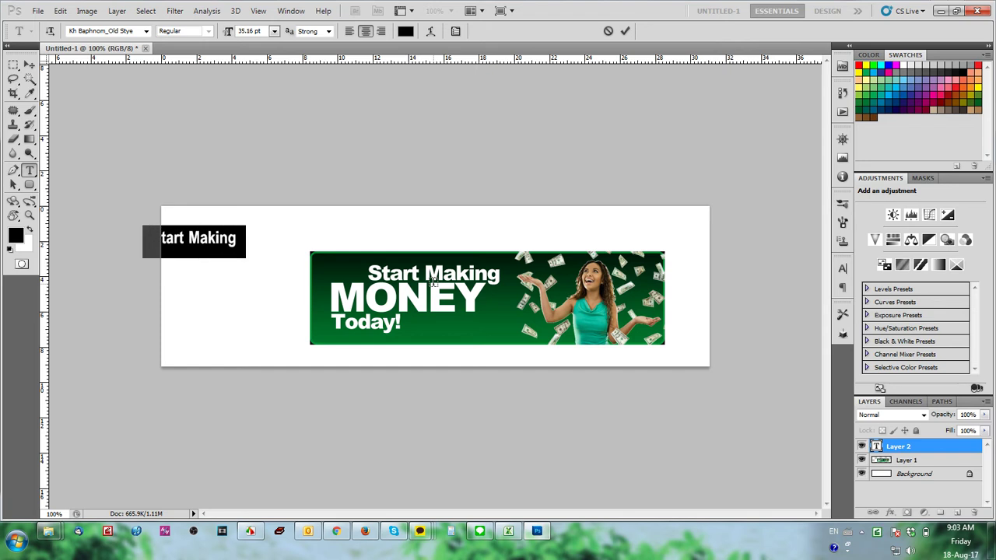
- Place the "Start Making" text at 47.16 pt beside the green reference banner, shifting the banner toward the canvas's right edge
key(ctrl+Return)
key(v)
drag(232, 247, 355, 275)
drag(530, 303, 649, 302)
click(382, 260)
- Try Khmer fonts such as Kh Koulen on the "Start Making" text
key(t)
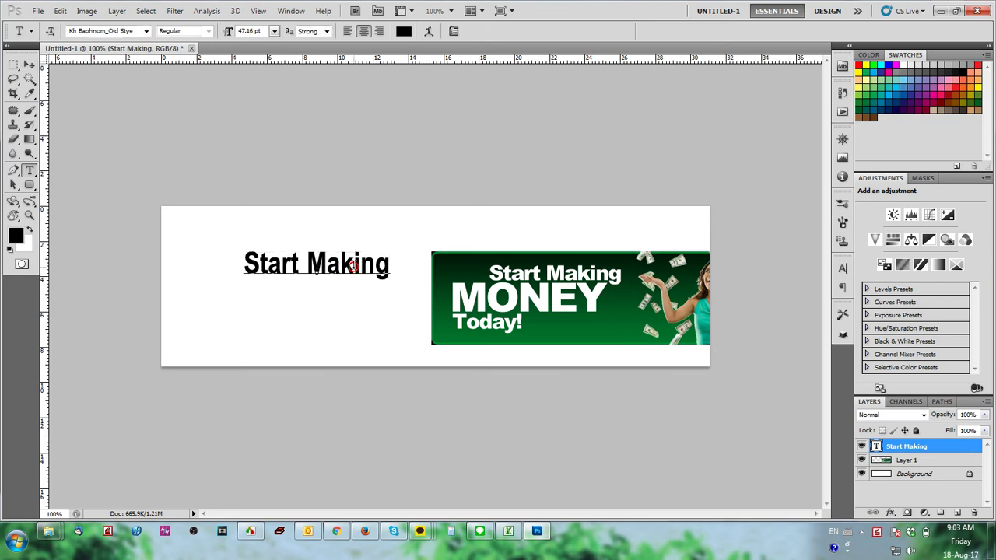
triple_click(352, 264)
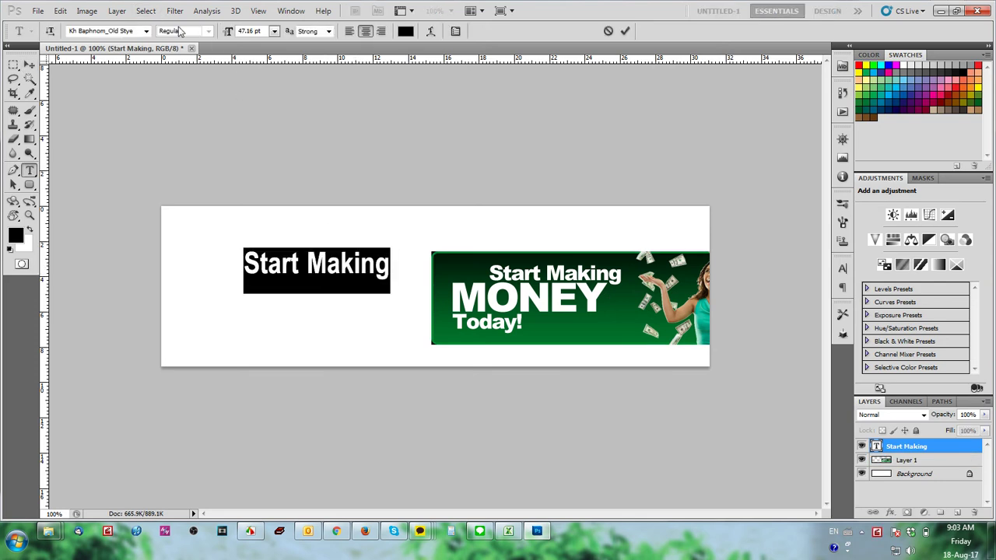
click(135, 30)
key(Down)
key(Down)
key(Down)
key(Down)
key(Down)
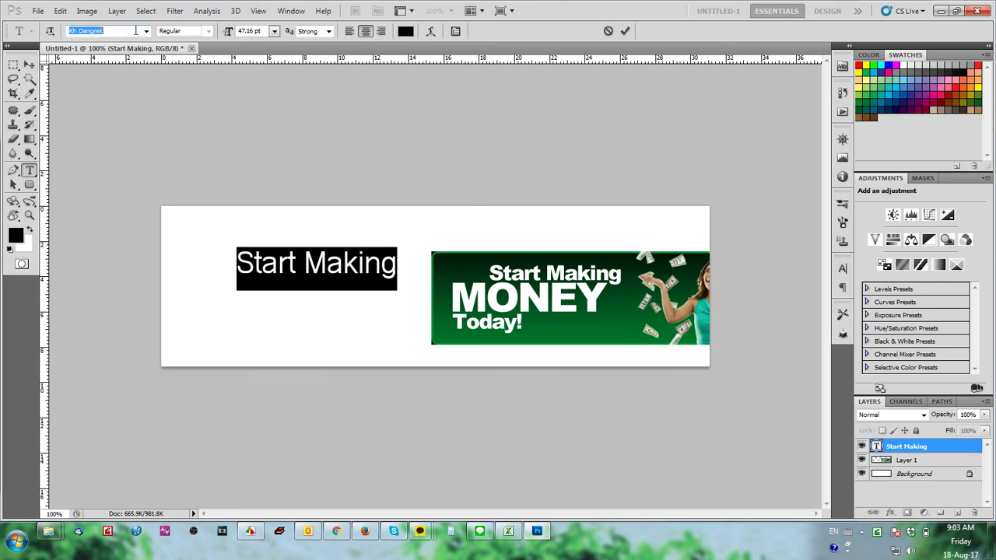
- Set the "Start Making" text's font to Brandish, comparing it with nearby fonts such as Broadway and Britannic Bold
click(146, 30)
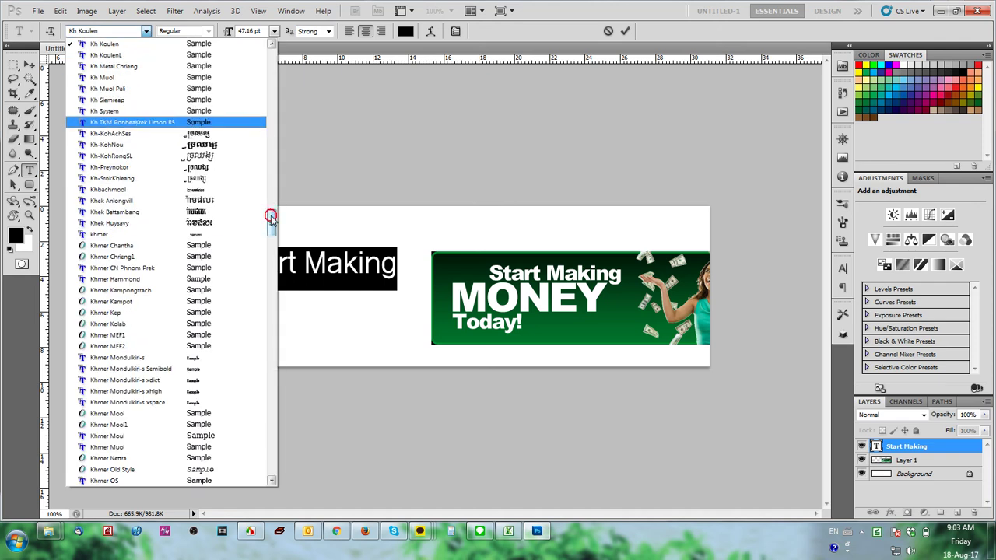
drag(268, 222, 267, 104)
click(233, 89)
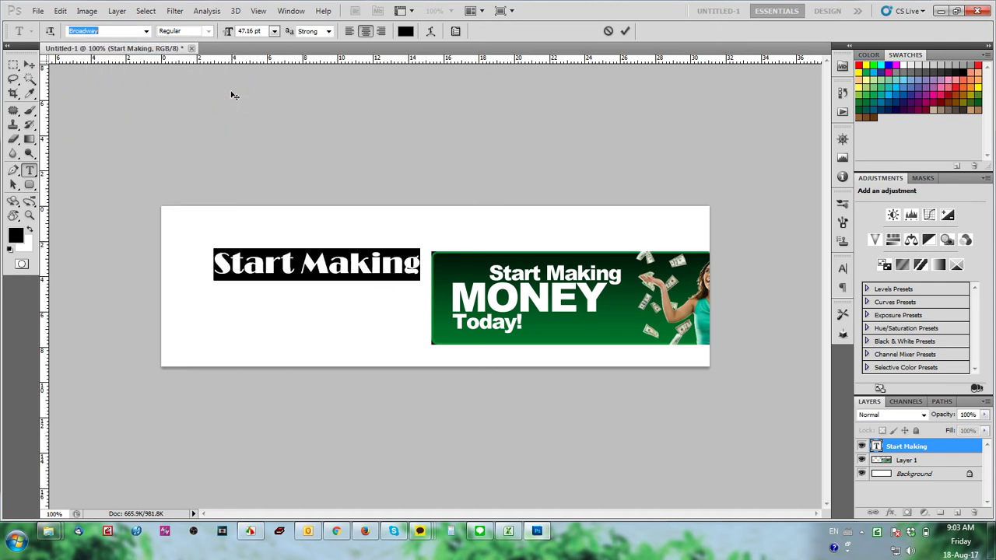
key(Up)
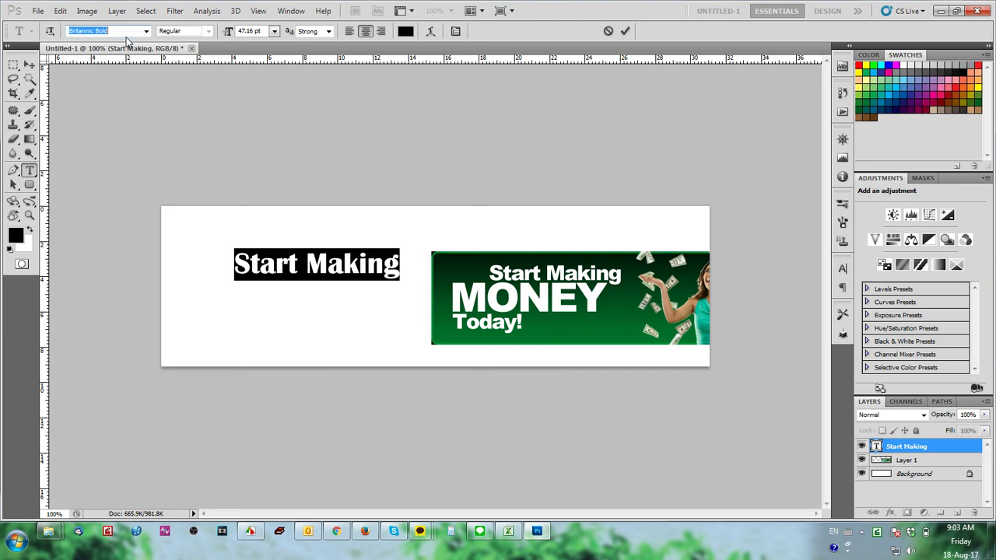
key(Up)
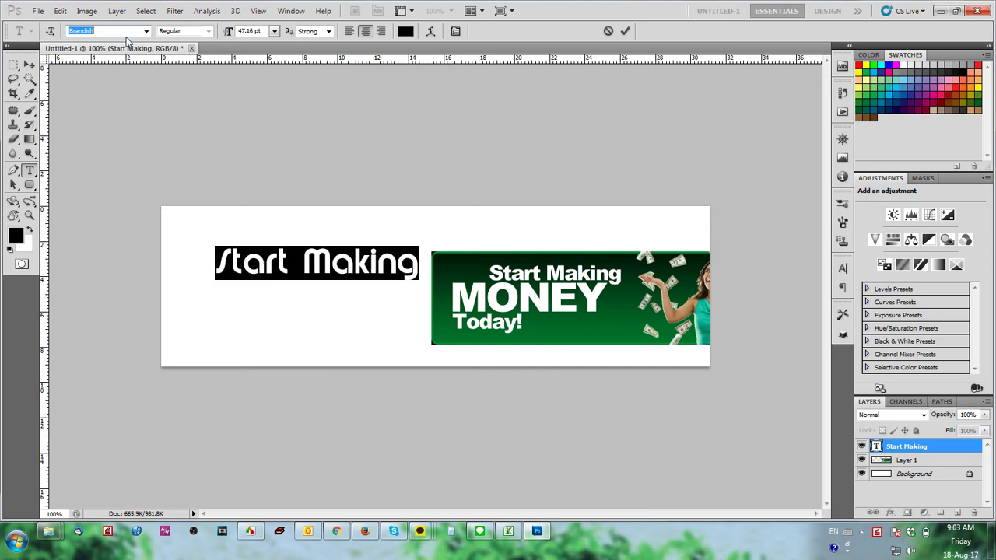
key(Up)
key(Up)
key(Down)
key(Down)
key(Up)
key(Up)
key(Down)
key(Down)
- Move the "Start Making" text slightly up and duplicate it directly below itself
click(29, 65)
mouse_move(369, 275)
mouse_down()
mouse_move(369, 264)
mouse_move(368, 290)
mouse_up()
key(r)
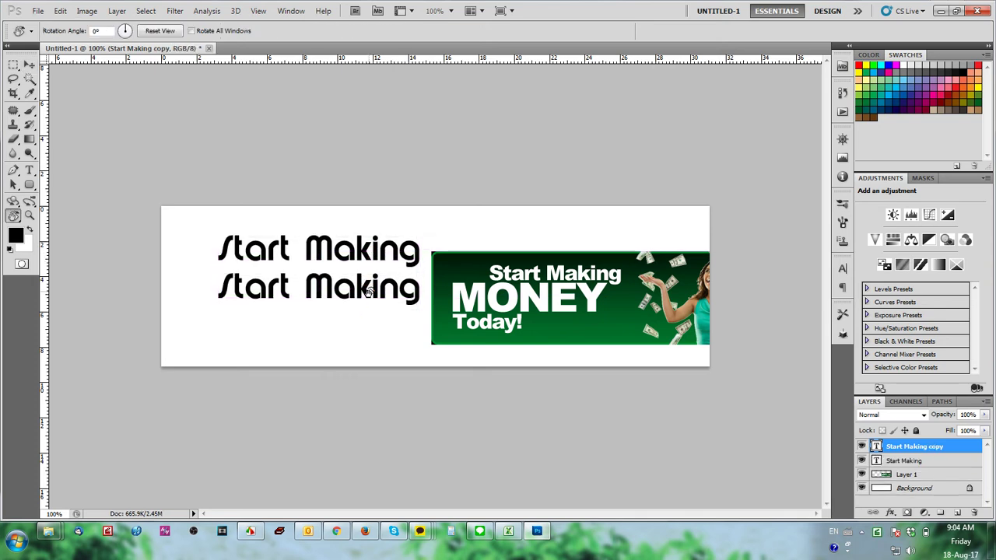
- Replace the wording of the lower "Start Making" copy with "MONEY"
key(t)
triple_click(340, 288)
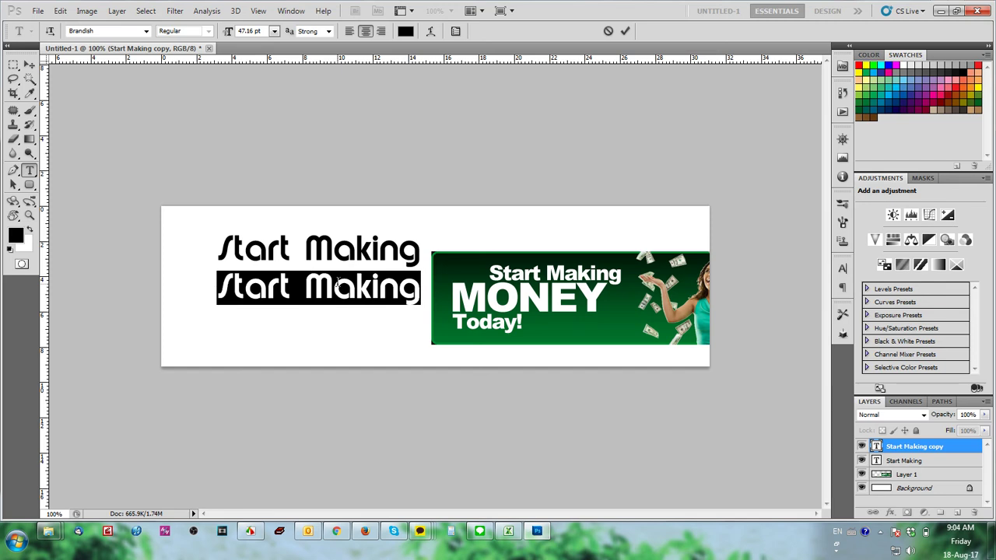
text(mon)
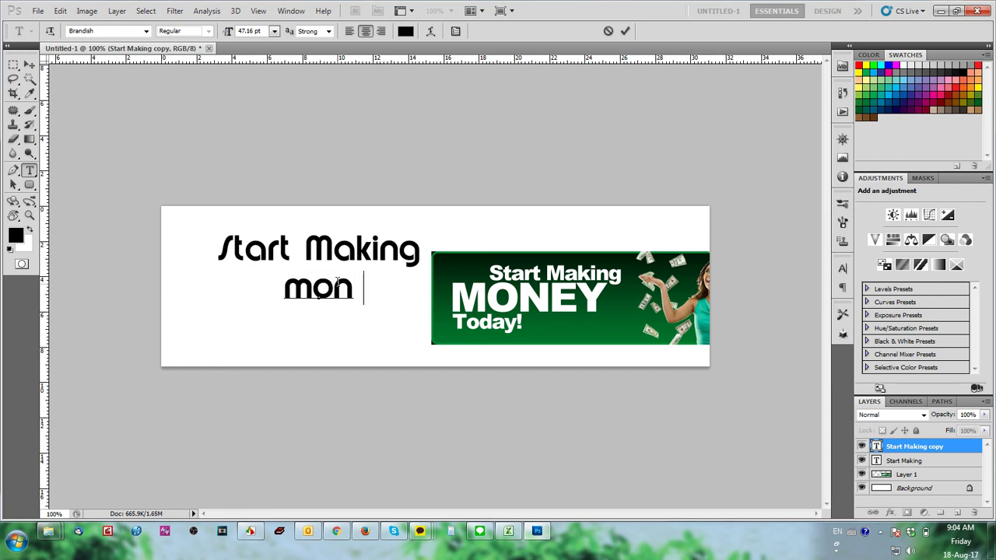
text(ey)
key(BackSpace)
key(BackSpace)
key(BackSpace)
key(BackSpace)
key(BackSpace)
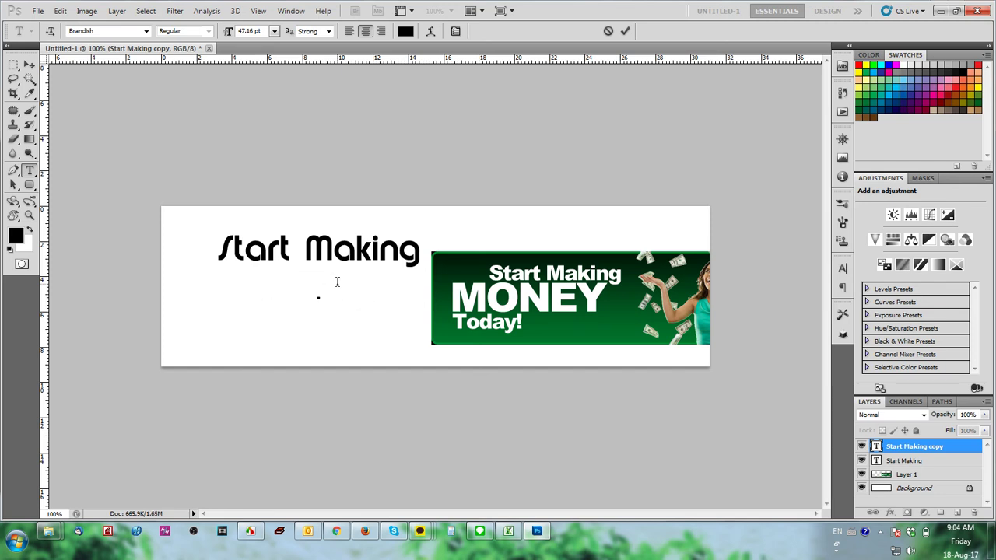
text(MONEY)
- Enlarge the MONEY text to 67.16 pt and commit it
double_click(338, 284)
key(ctrl+shift+period)
key(ctrl+shift+period)
key(ctrl+shift+period)
key(ctrl+shift+period)
key(ctrl+shift+period)
key(ctrl+shift+period)
key(ctrl+shift+period)
key(ctrl+shift+period)
key(ctrl+shift+period)
key(ctrl+shift+period)
key(ctrl+Return)
- Try the Blackoak Std and November fonts on the MONEY text
double_click(335, 285)
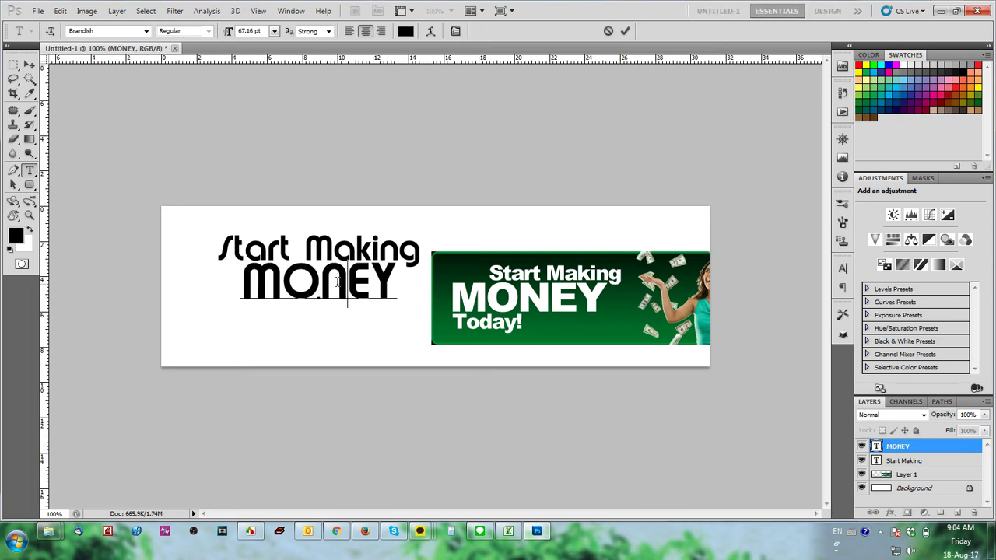
click(146, 31)
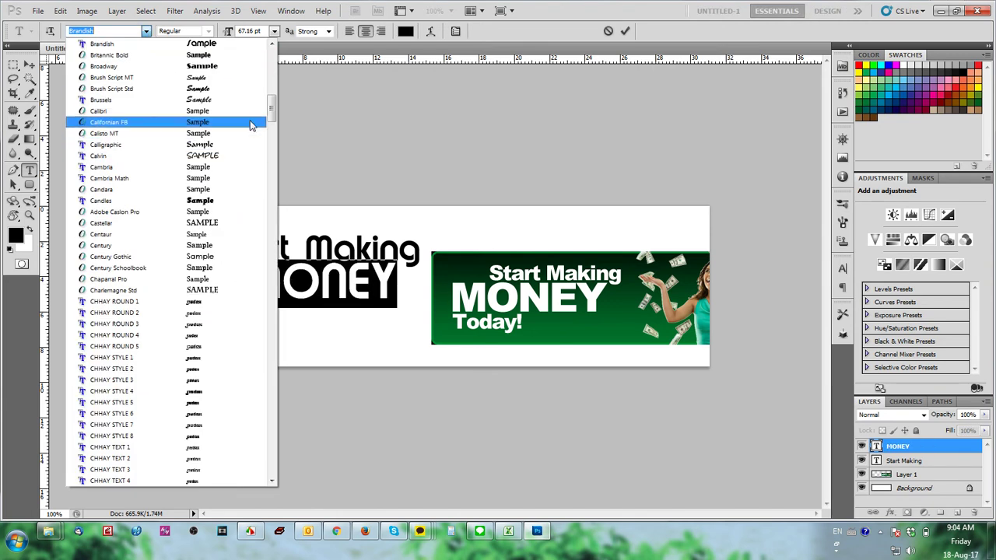
click(272, 94)
drag(272, 95, 274, 73)
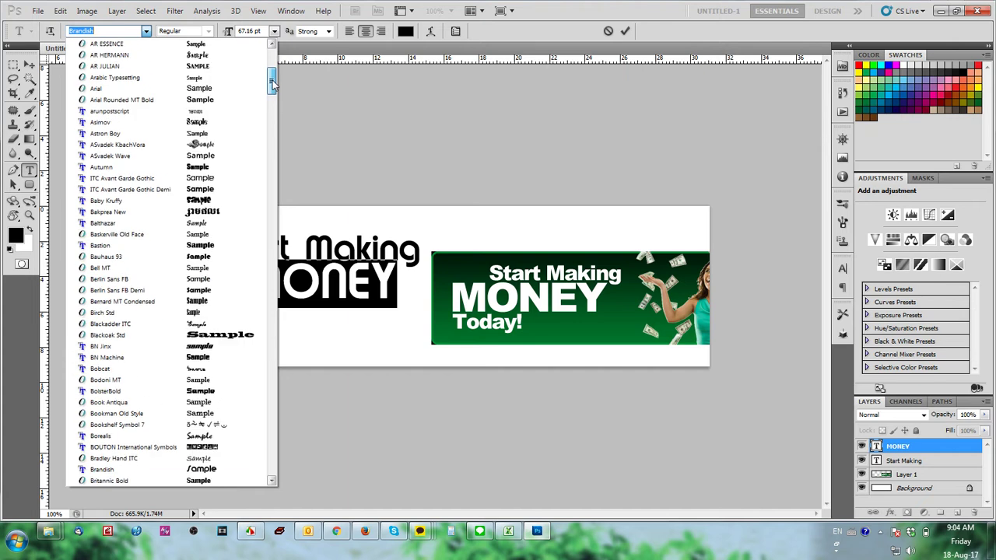
click(224, 335)
click(146, 30)
drag(272, 78, 244, 320)
scroll(234, 315, down, 3)
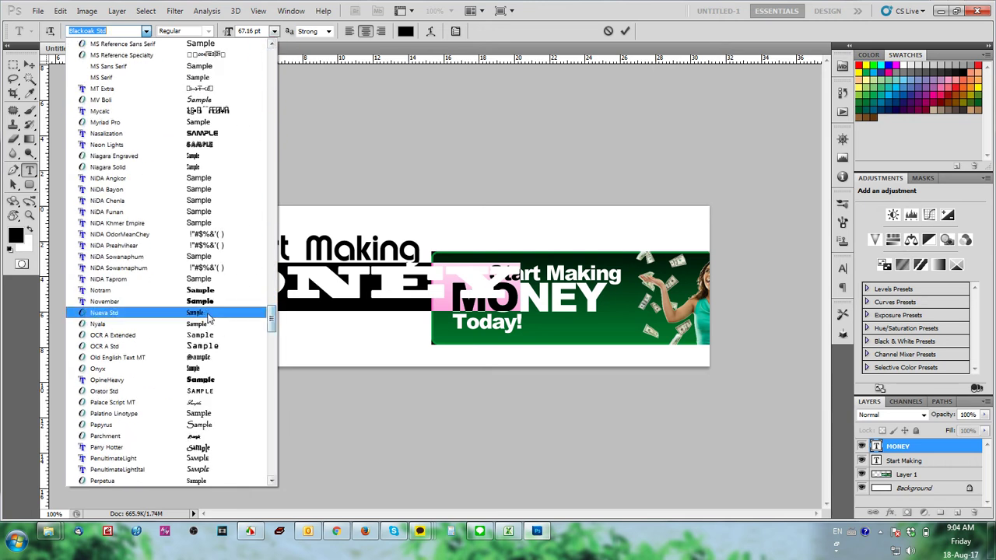
click(210, 307)
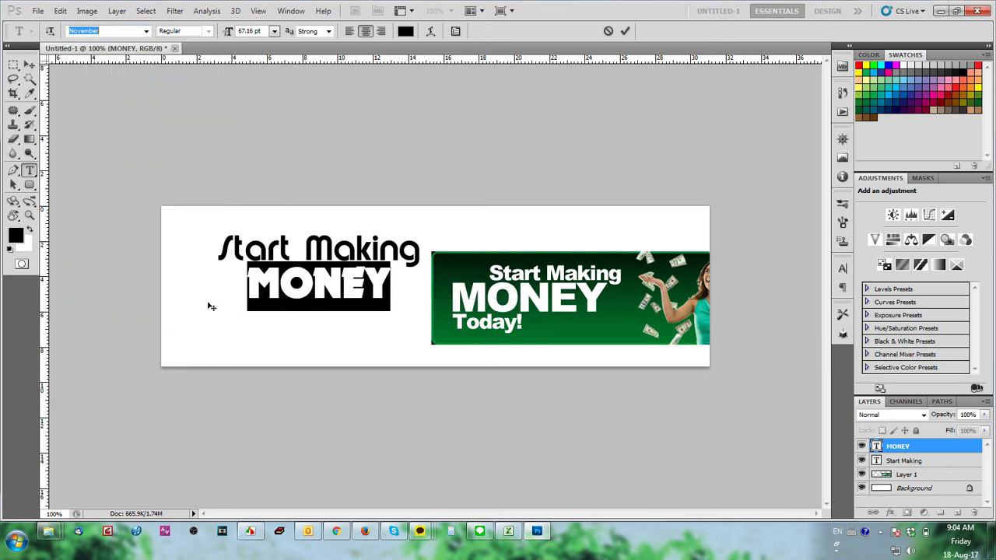
- Set the MONEY text's font to HelveticaNeue in the BlackCond style
click(146, 31)
drag(271, 325, 280, 372)
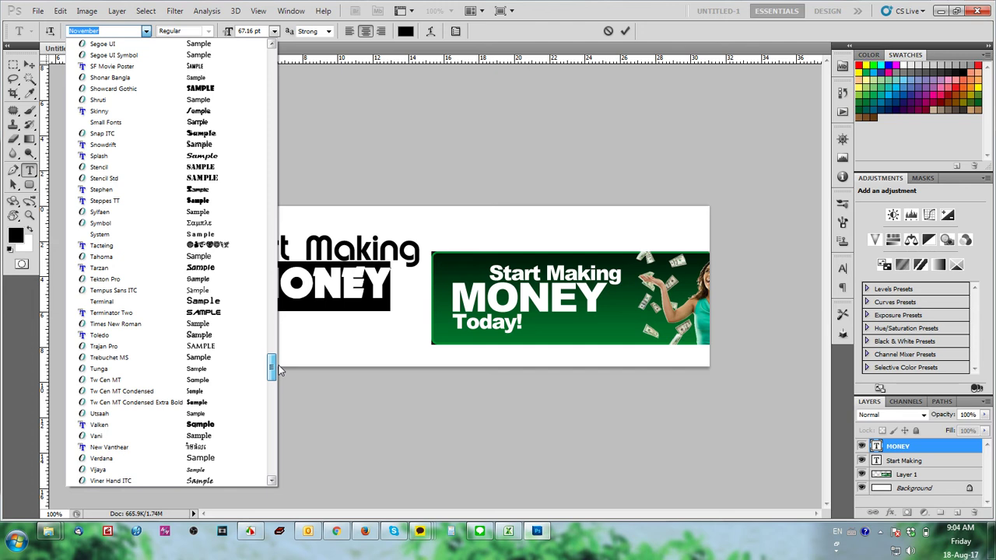
drag(280, 372, 300, 195)
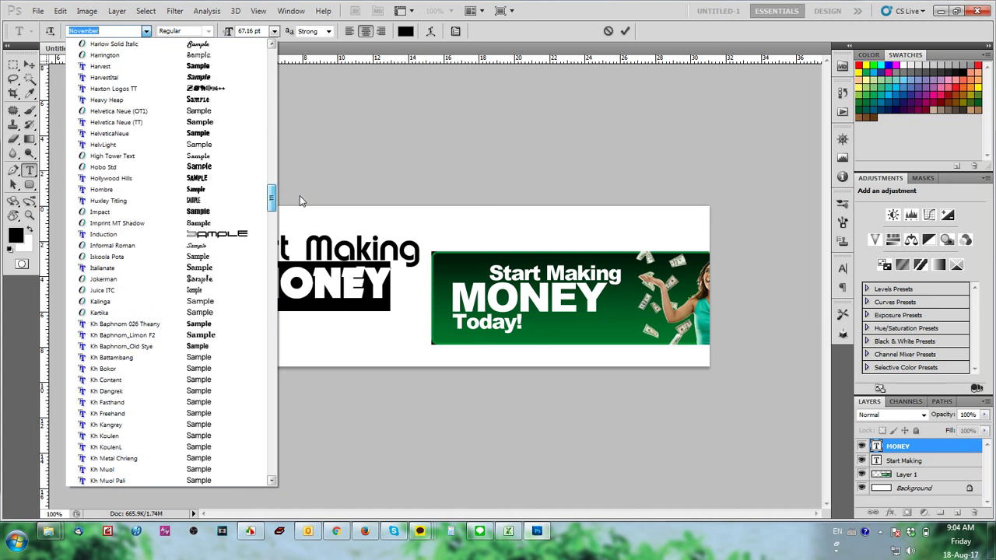
click(231, 136)
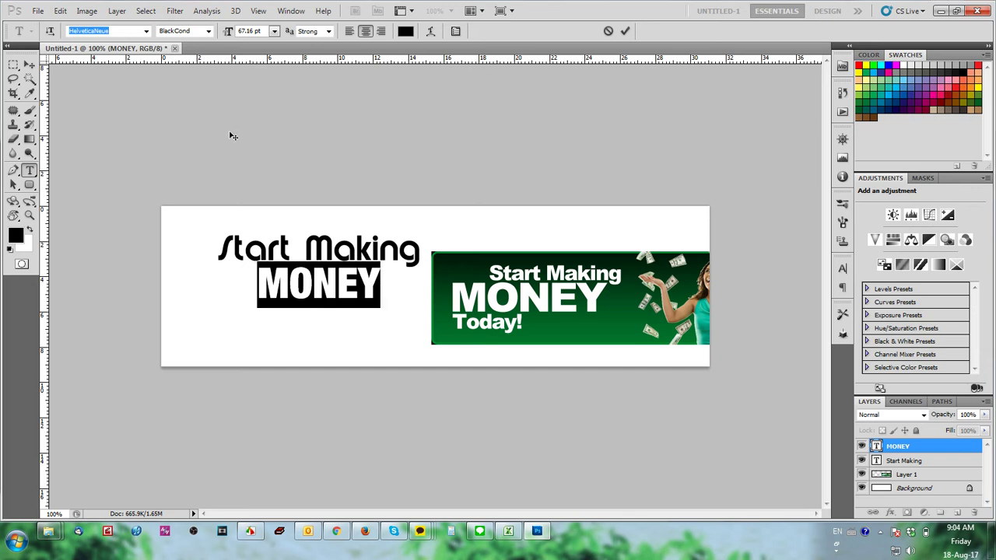
- Enlarge the MONEY text to 104 pt
click(348, 294)
double_click(349, 294)
click(274, 32)
click(257, 244)
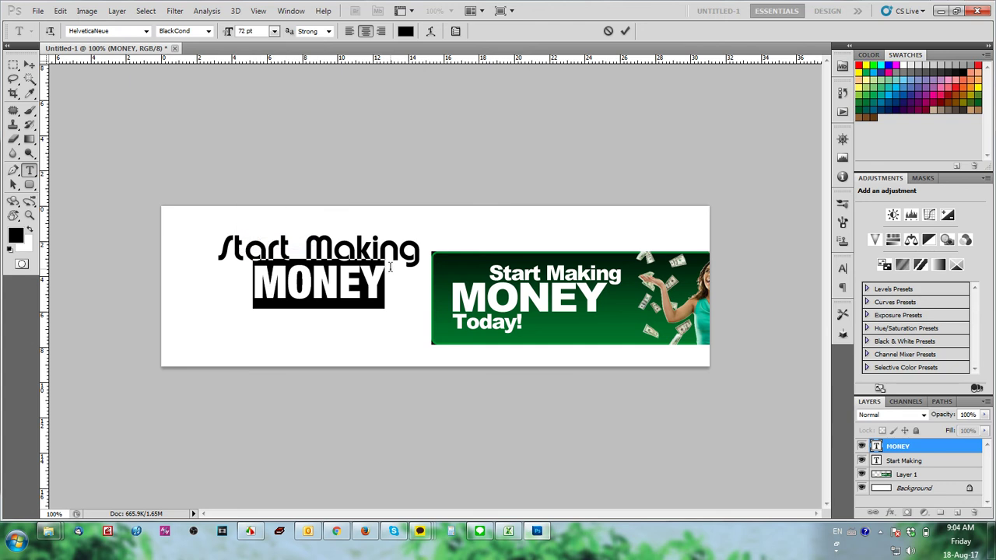
key(ctrl+shift+period)
key(ctrl+shift+period)
key(ctrl+shift+period)
key(ctrl+shift+period)
key(ctrl+shift+period)
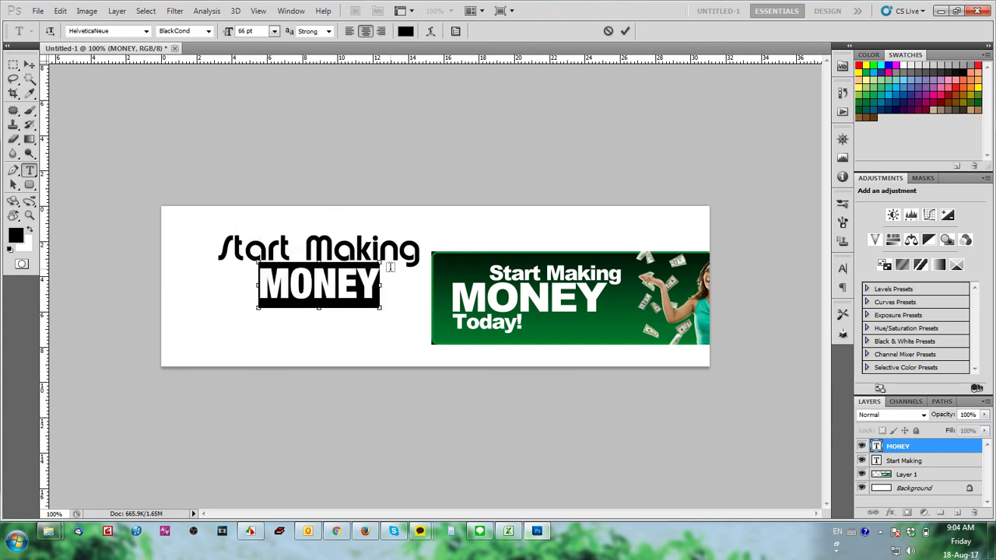
key(ctrl+shift+period)
key(ctrl+shift+period)
key(ctrl+shift+period)
key(ctrl+shift+period)
key(ctrl+shift+period)
key(ctrl+shift+period)
key(ctrl+shift+period)
key(ctrl+shift+period)
key(ctrl+shift+period)
key(ctrl+shift+period)
key(ctrl+shift+period)
key(ctrl+shift+period)
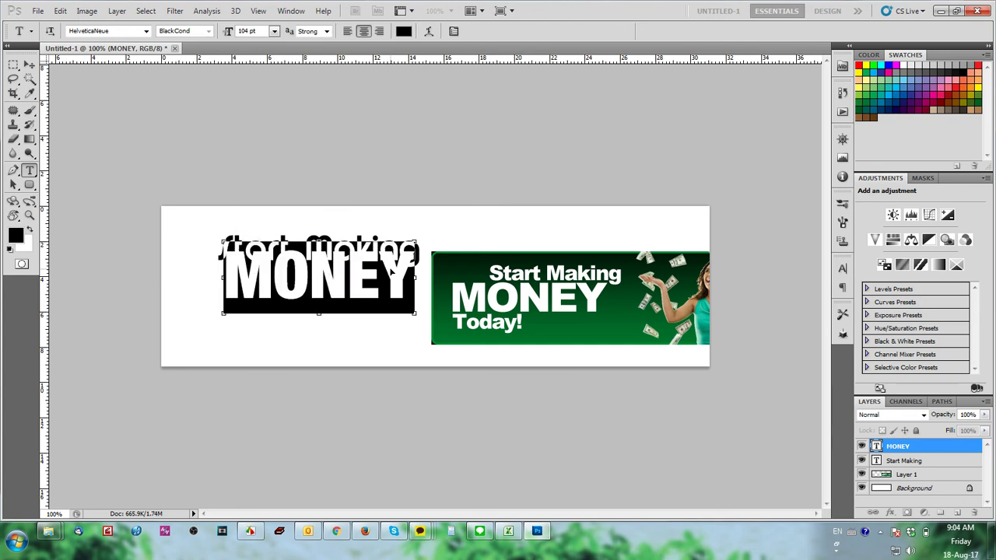
- Commit the MONEY text and move it just beneath "Start Making", roughly lining up their left edges
key(ctrl+Return)
key(v)
mouse_move(366, 289)
mouse_down()
mouse_move(364, 309)
mouse_move(358, 298)
mouse_up()
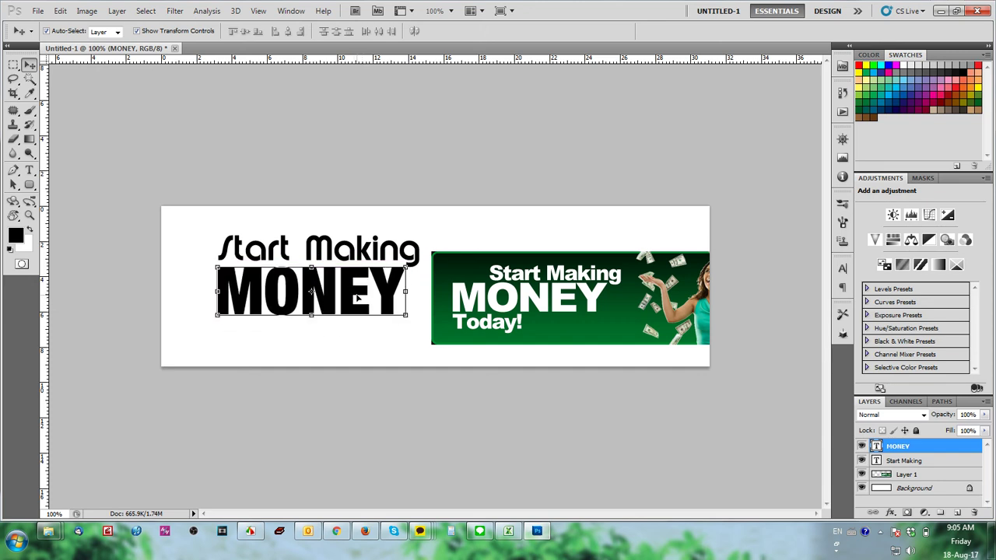
click(349, 343)
click(287, 315)
- Duplicate the "Start Making" text below MONEY and change the copy's wording to "Today!"
drag(314, 247, 314, 336)
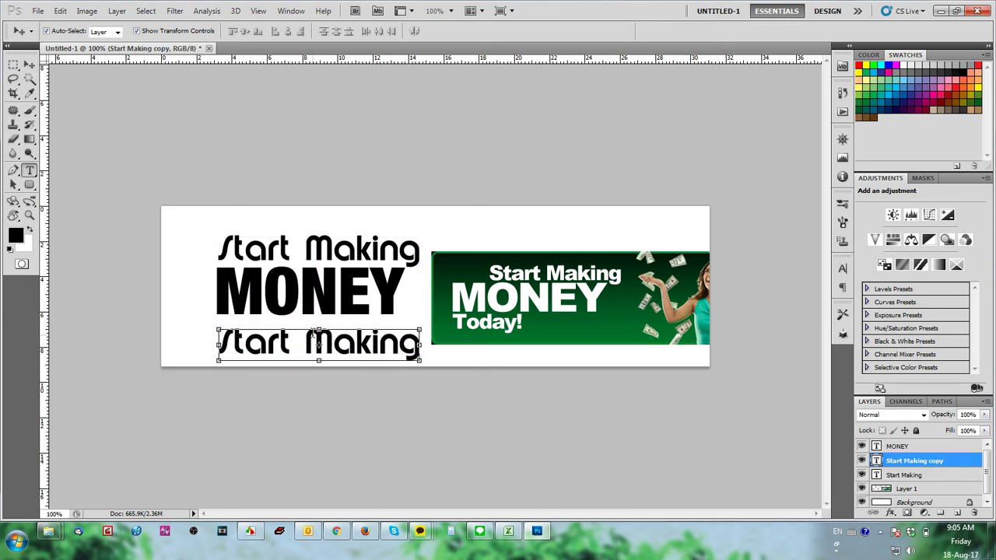
key(t)
click(319, 342)
key(ctrl+a)
click(323, 343)
key(ctrl+a)
text(t)
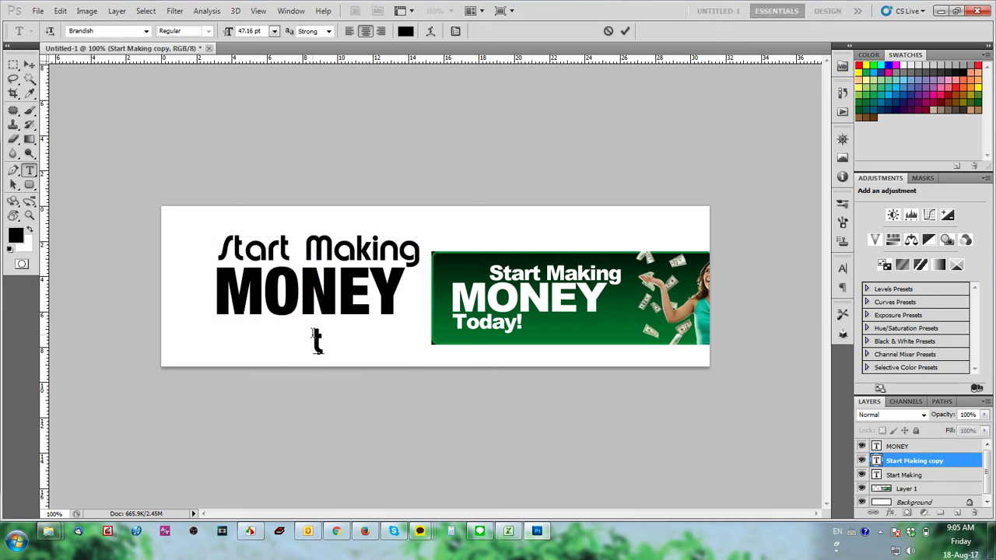
key(BackSpace)
text(Today!)
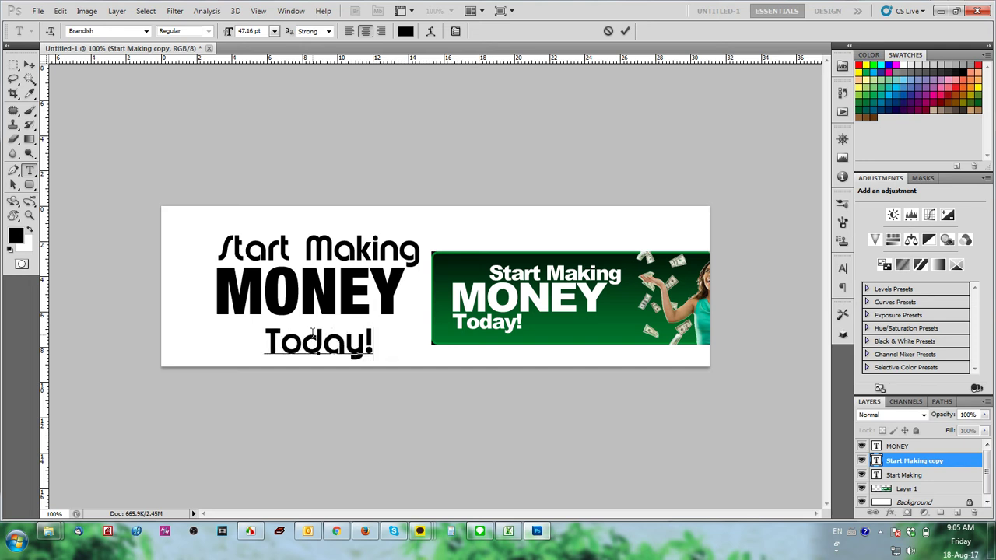
- Move the "Today!" text up against MONEY and align the left edges of both layers
key(ctrl+Return)
key(v)
drag(331, 346, 296, 339)
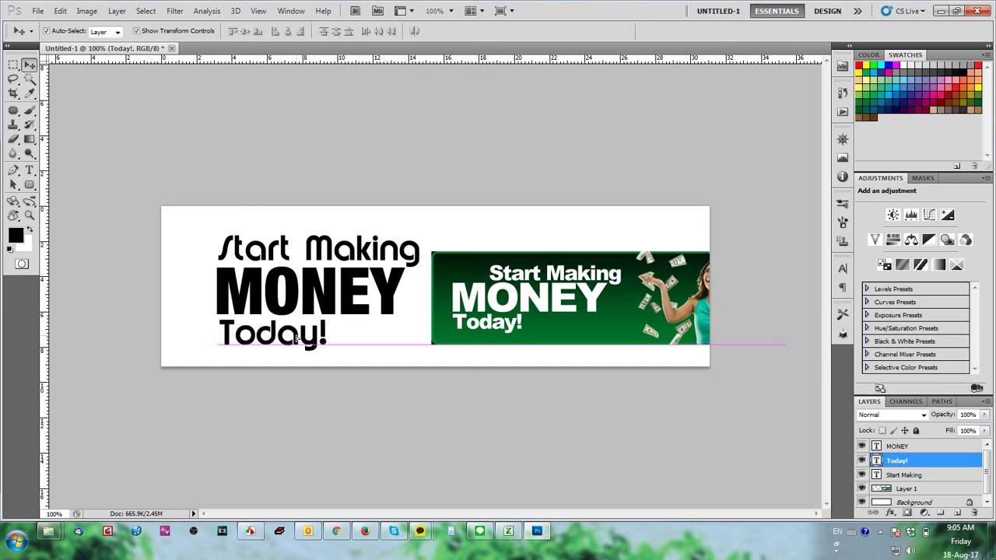
shift+click(269, 302)
click(276, 31)
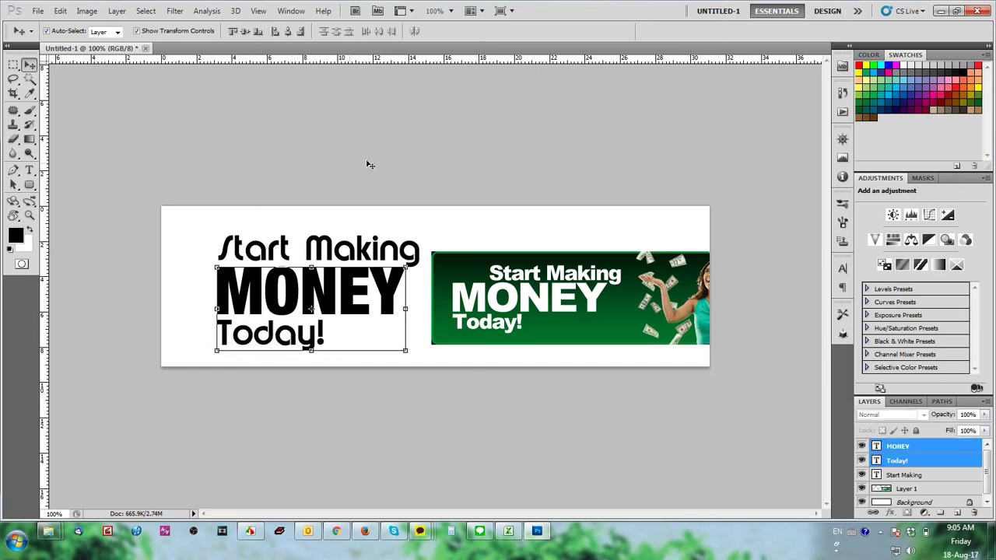
click(386, 205)
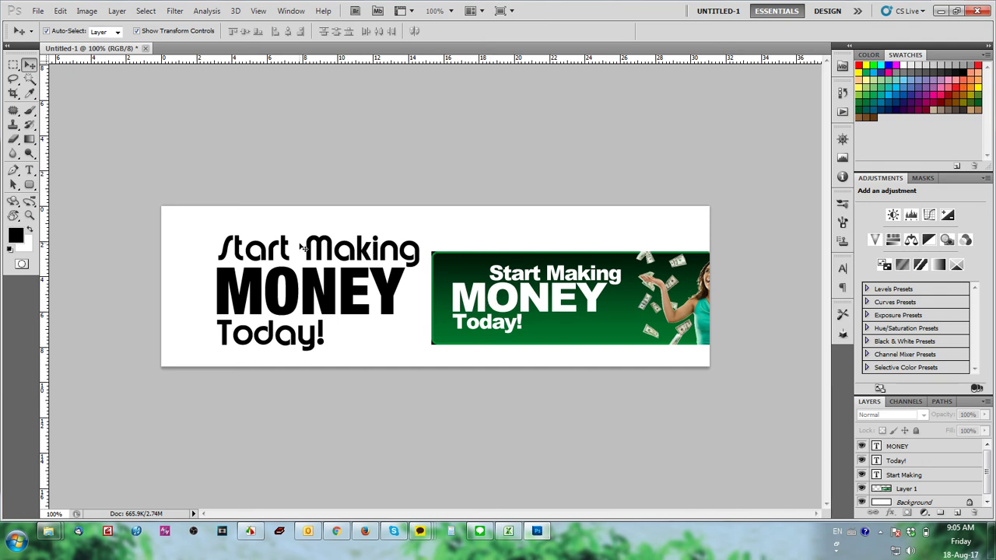
- Replace the wording of the MONEY text layer with "ADSVERTISE" and commit the edit
key(t)
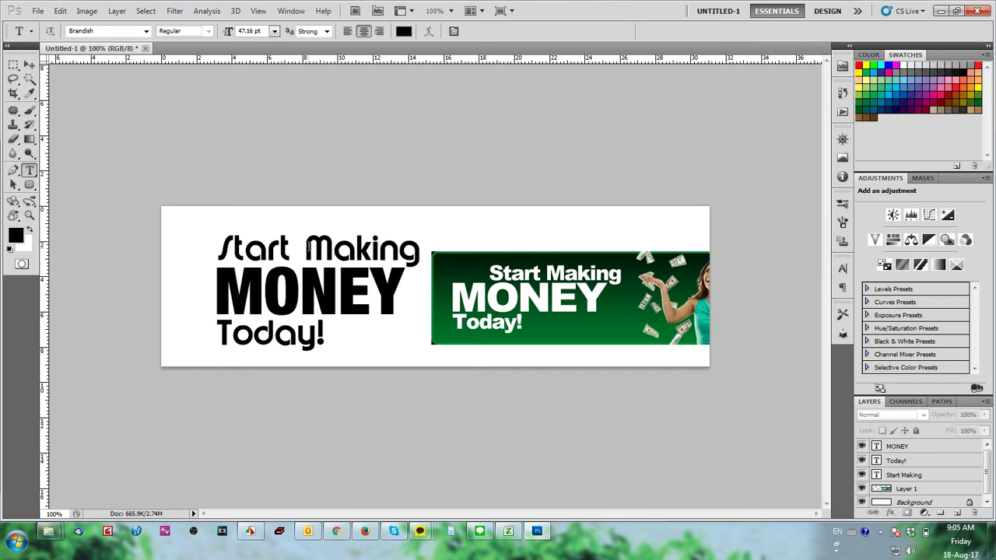
click(304, 309)
drag(401, 286, 117, 276)
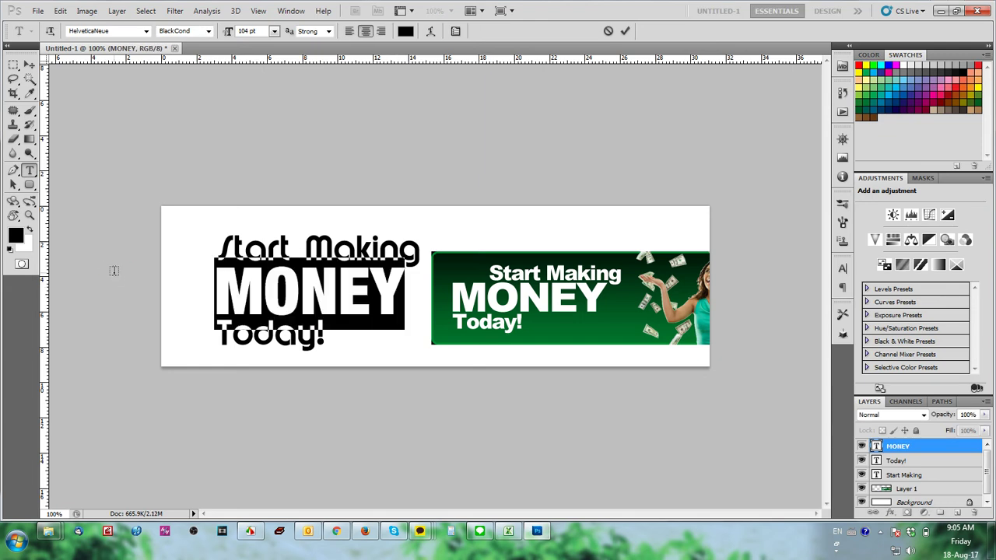
text(AD)
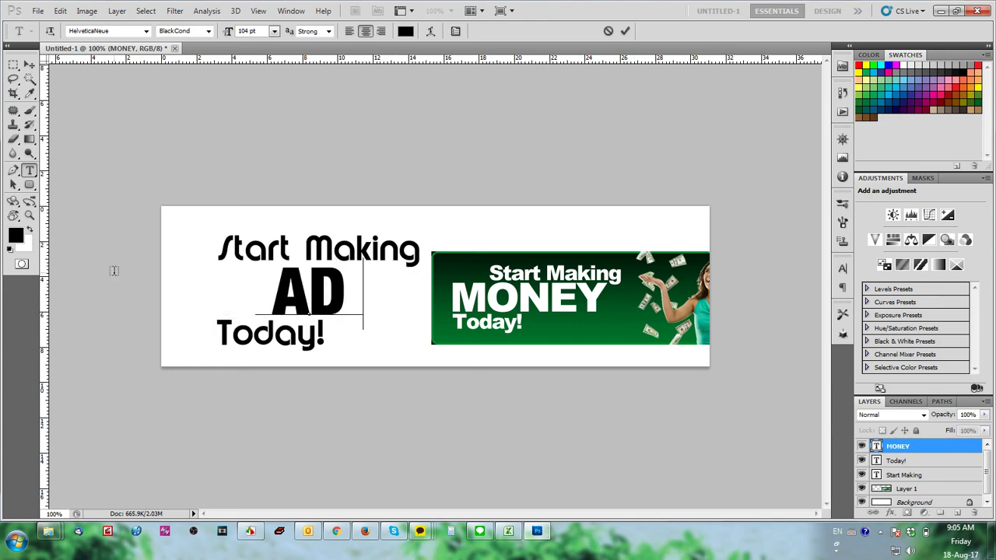
text(SVE)
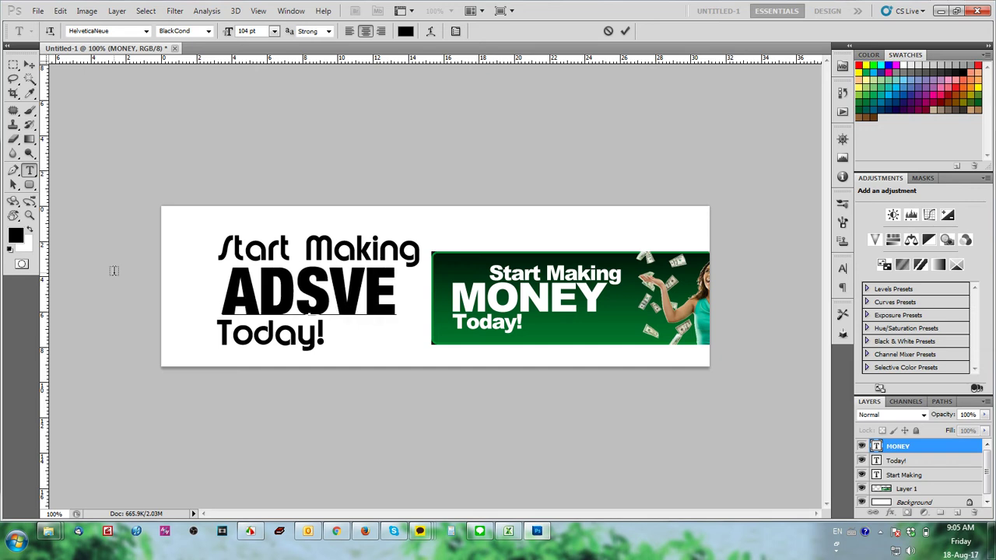
text(TISER)
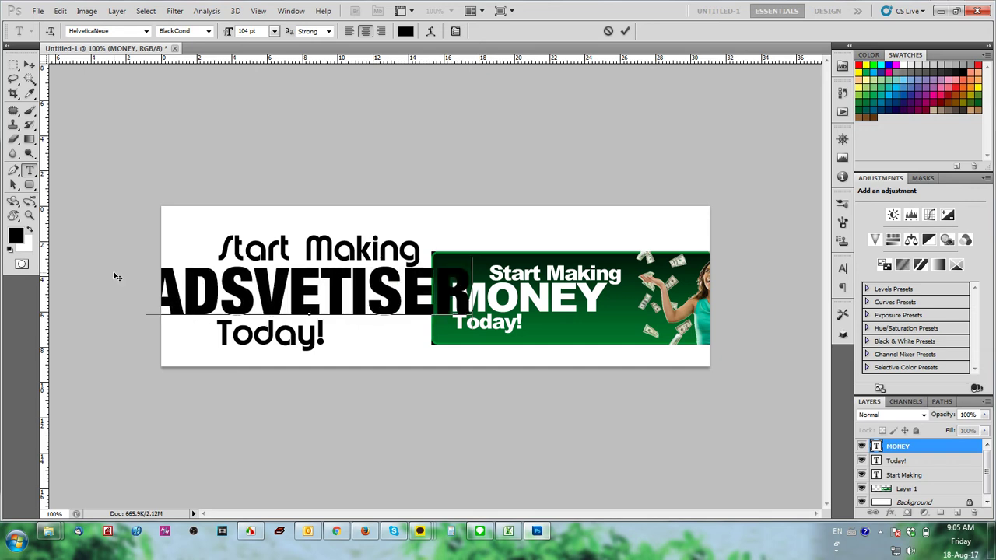
key(BackSpace)
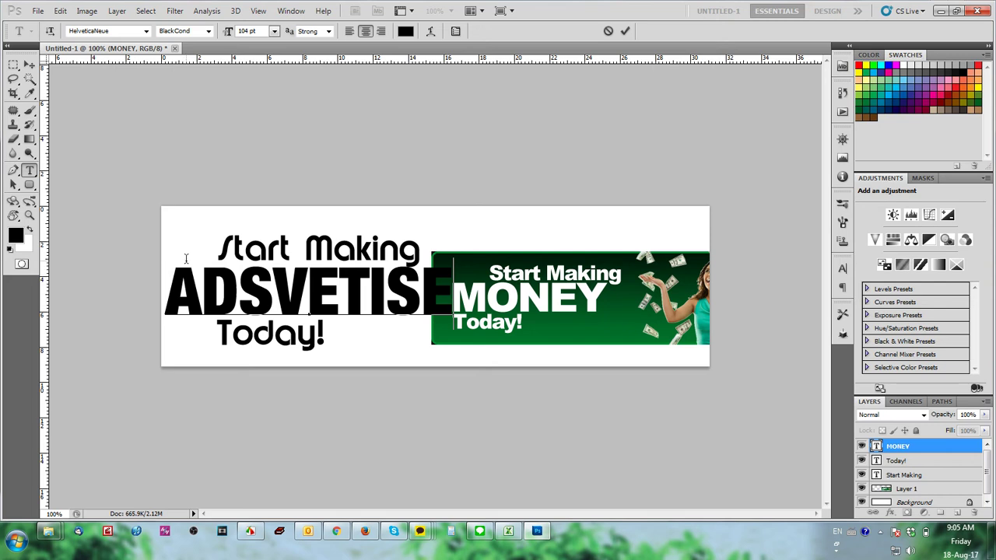
key(ctrl+a)
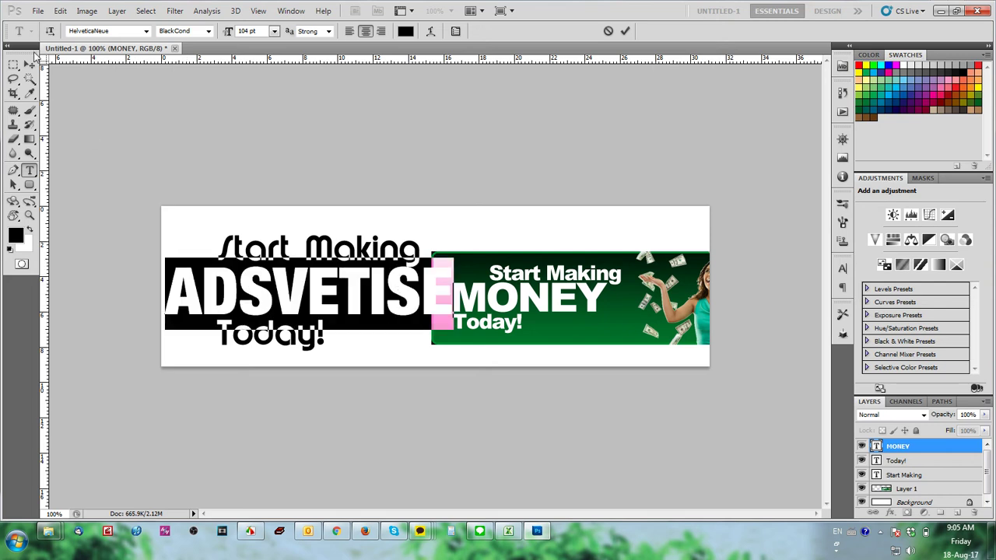
click(334, 297)
text(R)
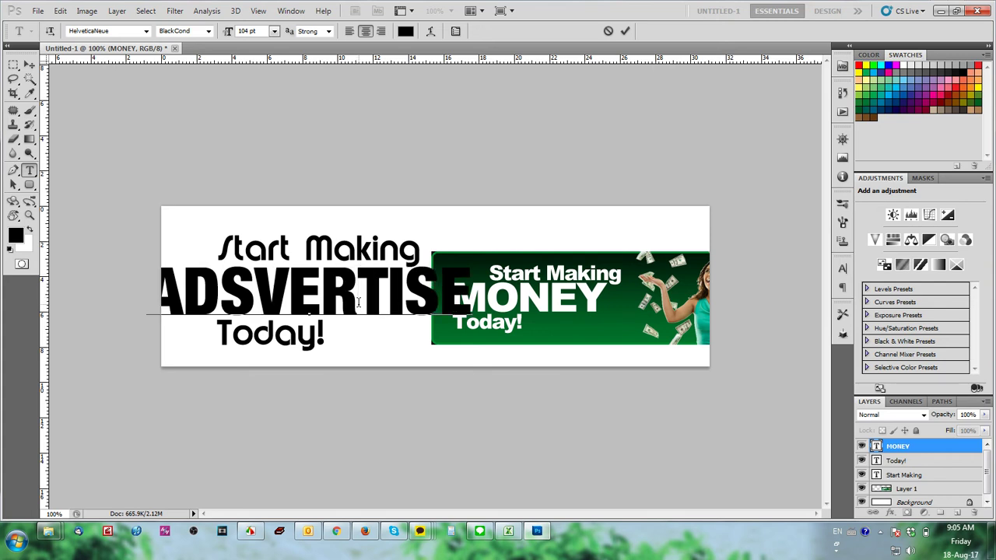
click(30, 65)
- Move and narrow the ADSVERTISE text so its right edge meets that of "Start Making" and its left edge extends beyond it
drag(357, 301, 423, 302)
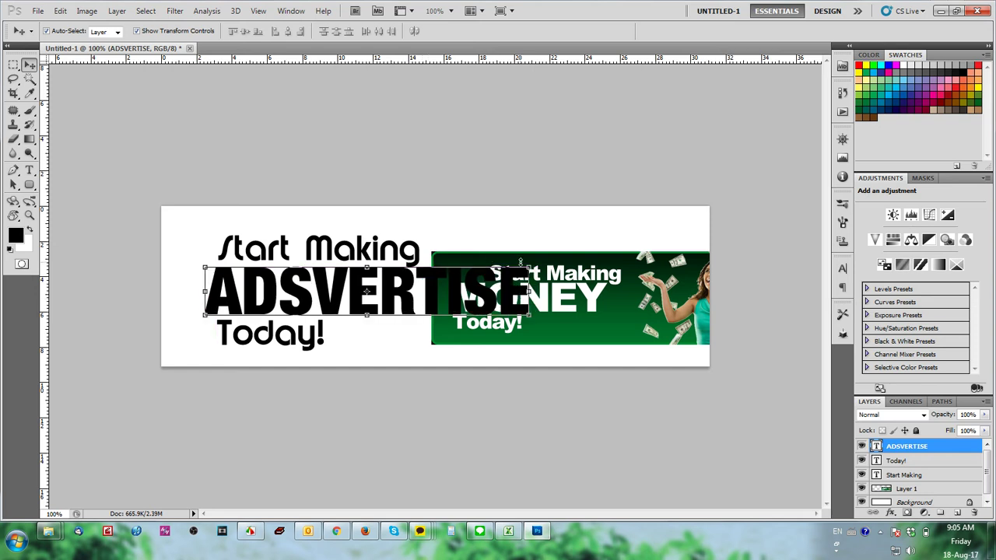
drag(528, 269, 422, 258)
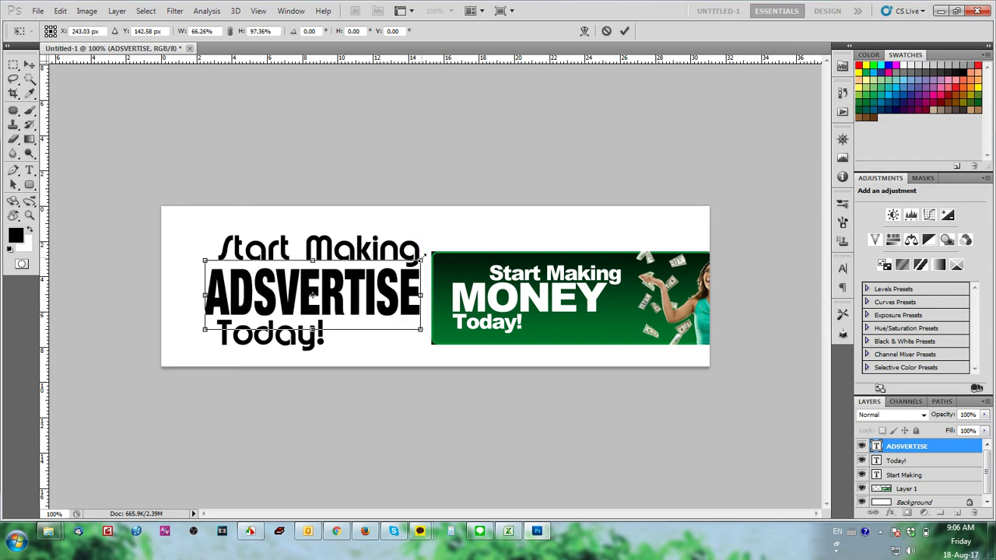
drag(202, 299, 179, 299)
key(Return)
click(435, 410)
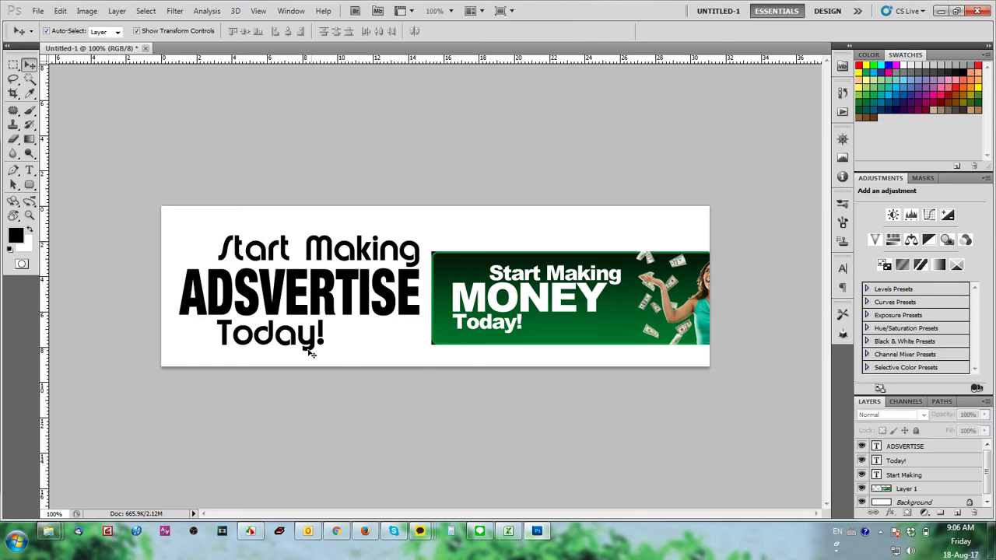
- Align the left edges of the "Today!" and ADSVERTISE text layers
click(251, 349)
shift+click(221, 286)
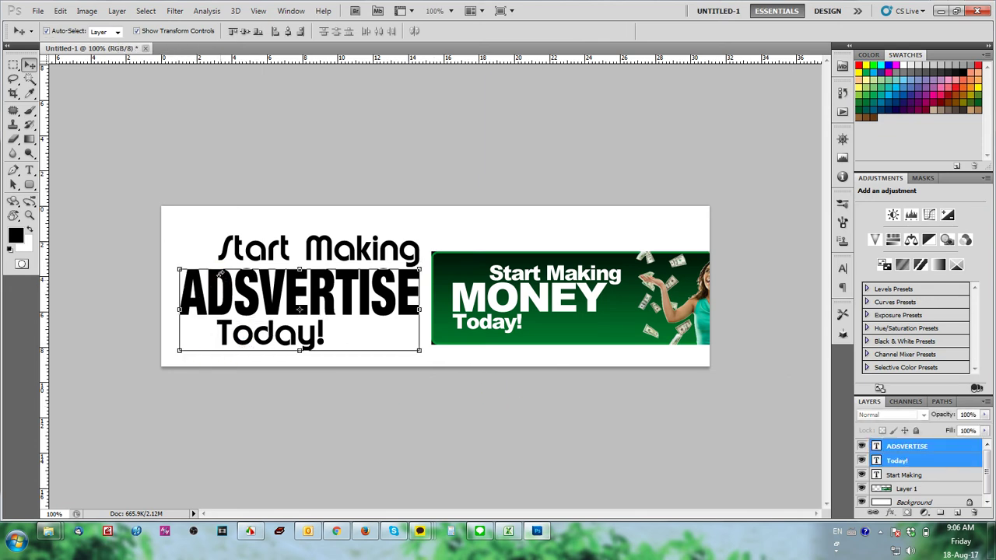
click(275, 32)
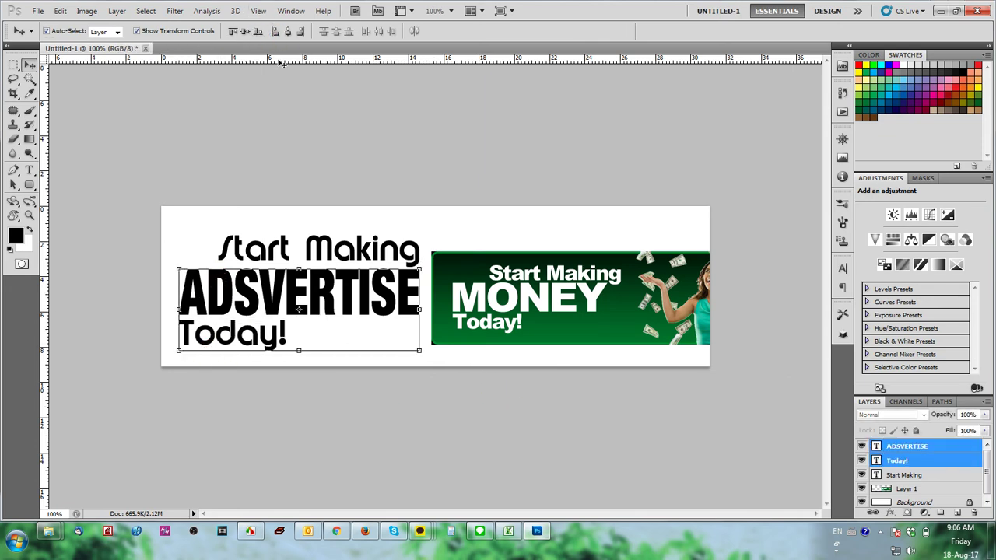
click(346, 178)
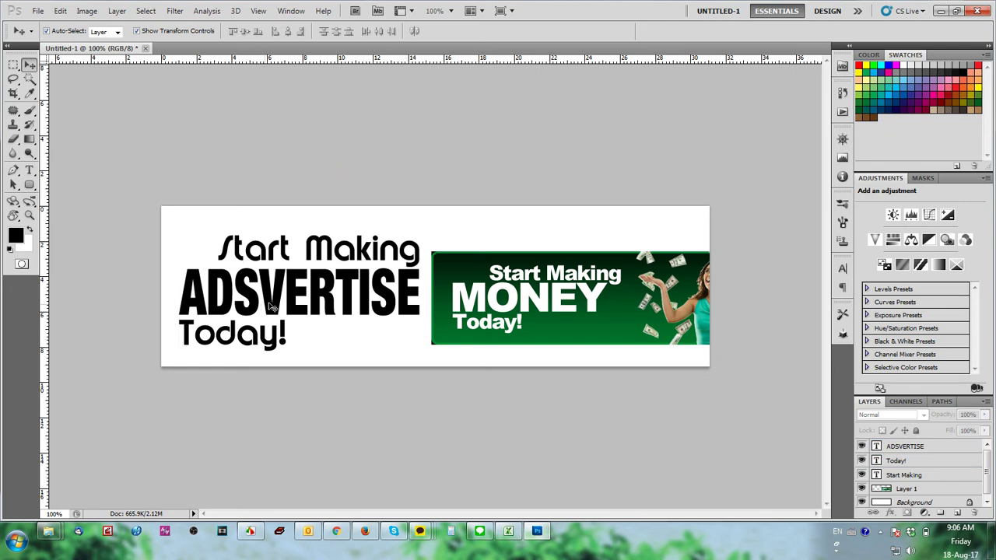
- Change the word "Making" in the top text line to "Online" and commit the edit
key(t)
click(317, 250)
key(ctrl+a)
drag(306, 248, 498, 241)
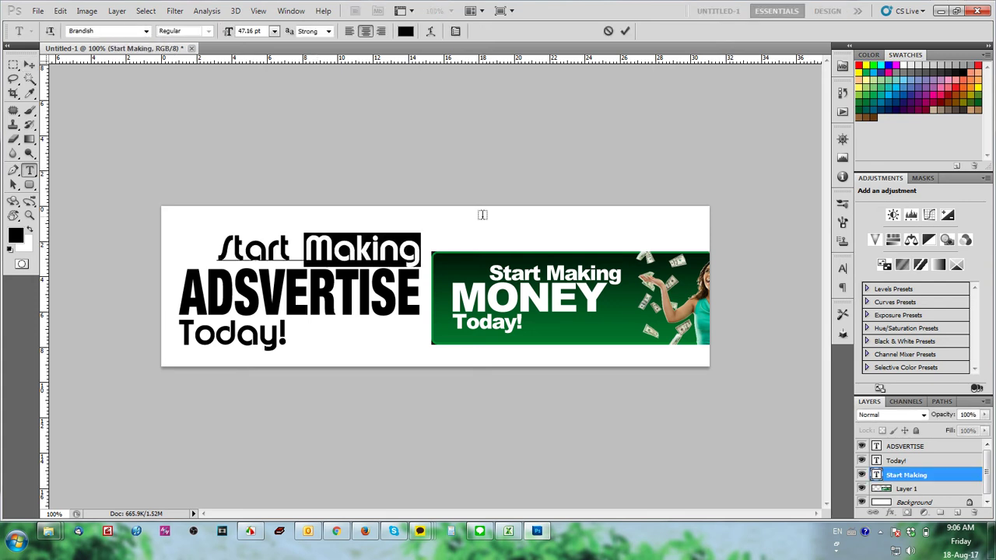
text(Online)
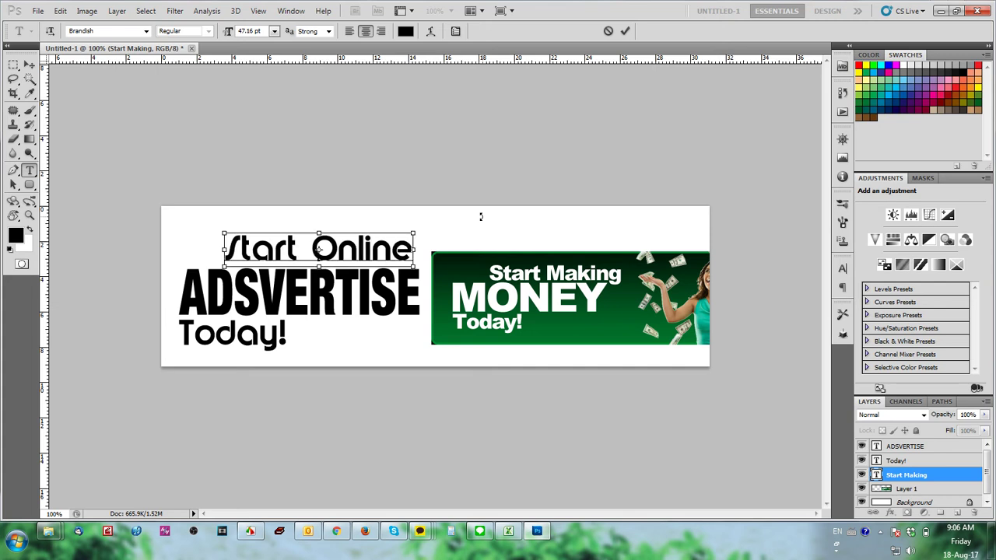
key(ctrl+Return)
key(v)
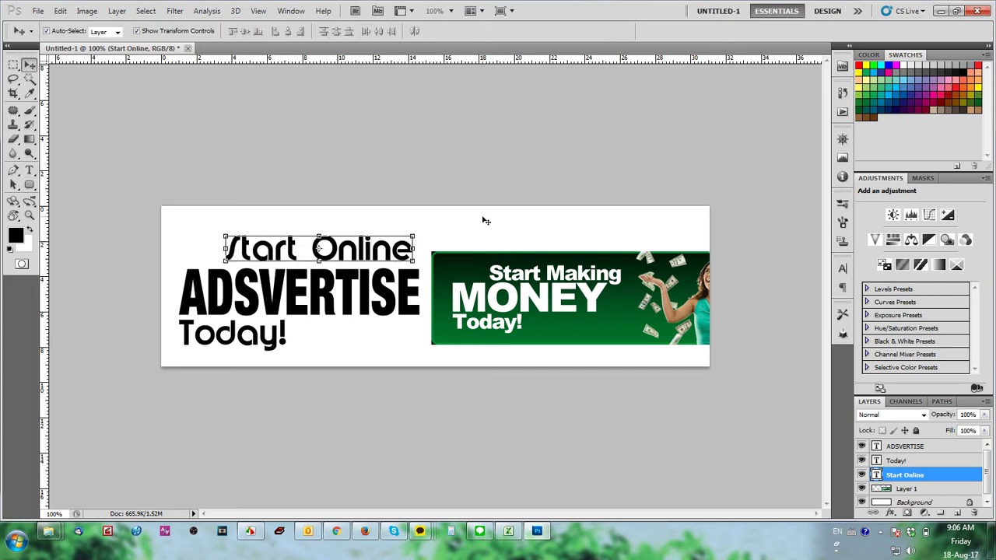
- Align the right edges of the "Start Online" and ADSVERTISE text layers
shift+click(411, 287)
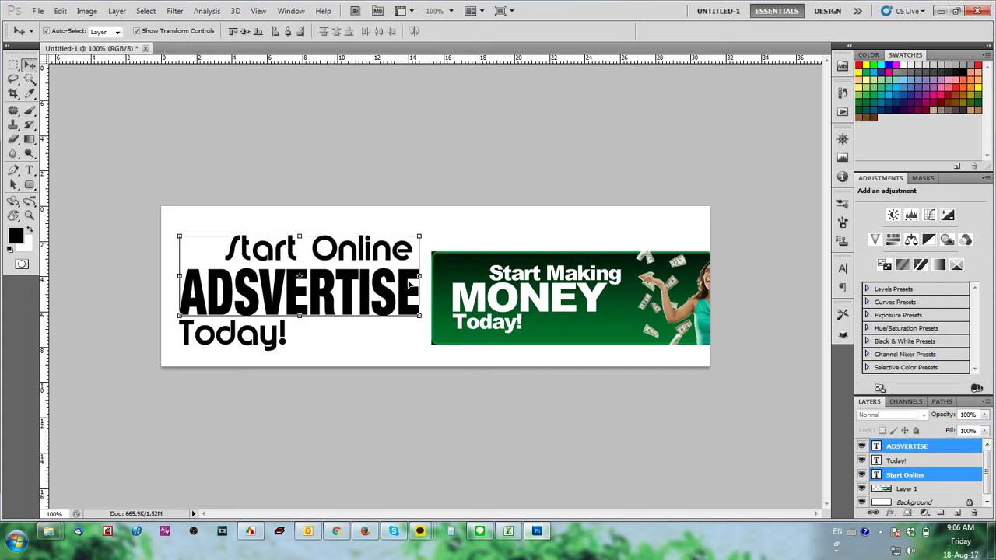
click(302, 31)
click(453, 180)
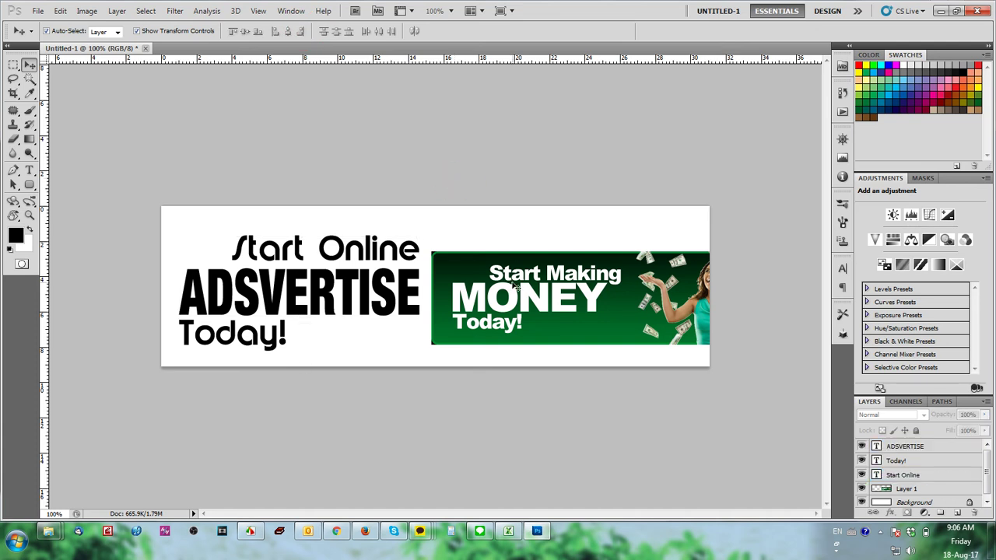
- Nudge the "Start Online" text down against ADSVERTISE, and delete the green reference banner image
click(397, 258)
key(Down)
key(Down)
key(Down)
key(Down)
key(Down)
key(Down)
key(Down)
key(Down)
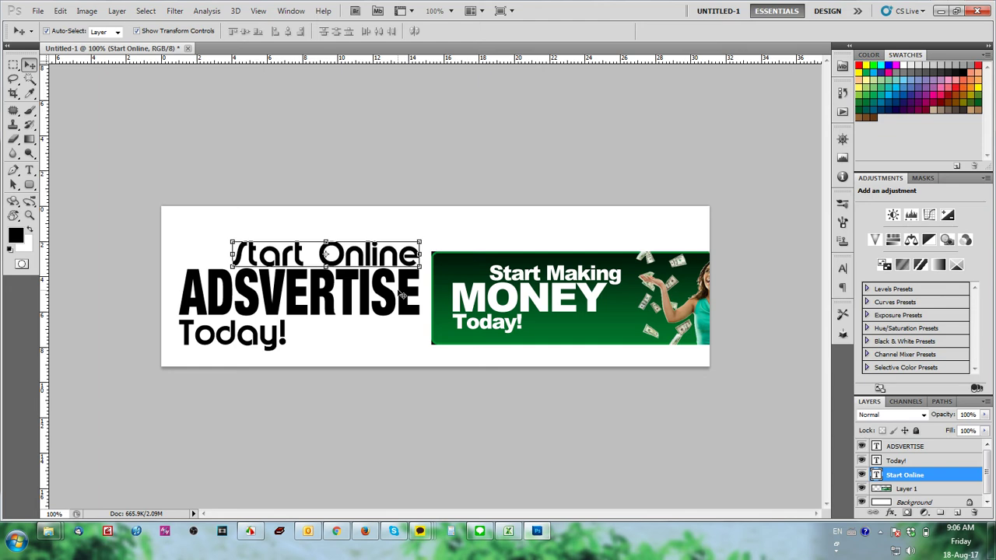
click(545, 295)
key(Delete)
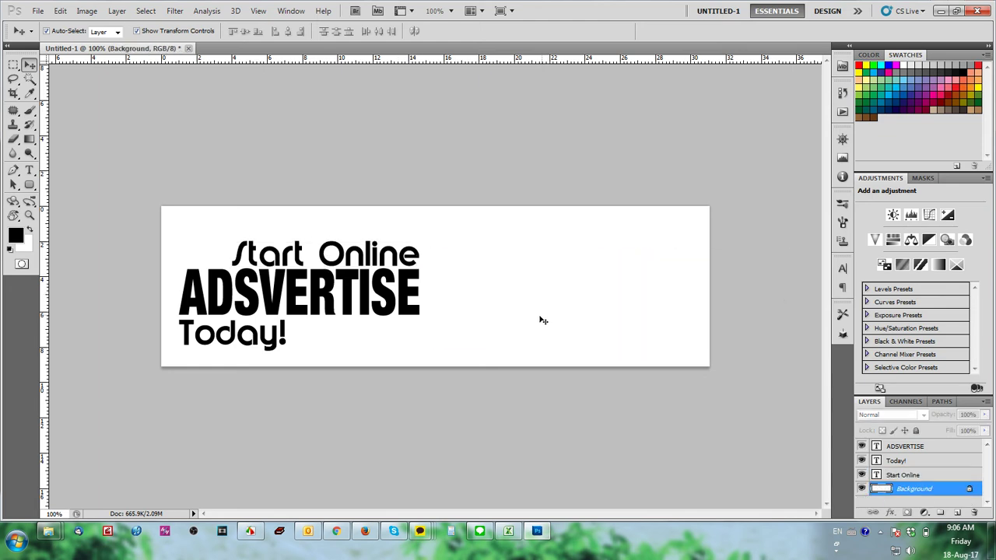
- Switch to Chrome and browse the banner image results, previewing the "Let's Make Money Online" banner and its related images
click(337, 531)
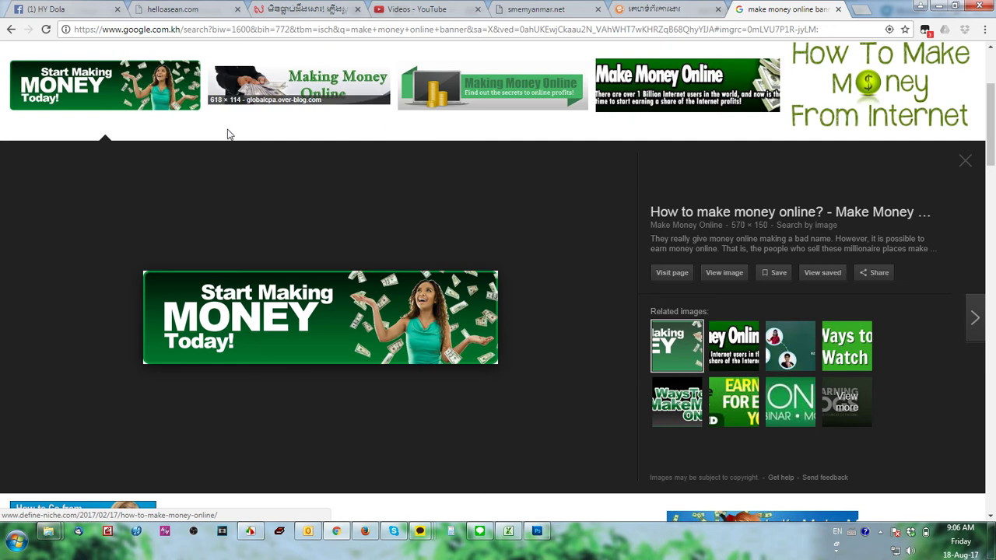
scroll(788, 341, down, 2)
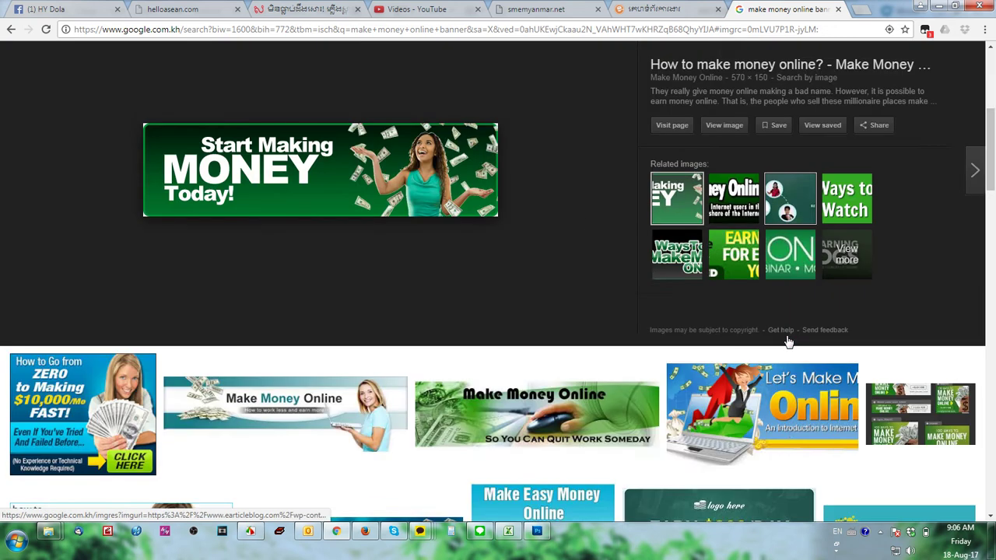
scroll(788, 342, down, 2)
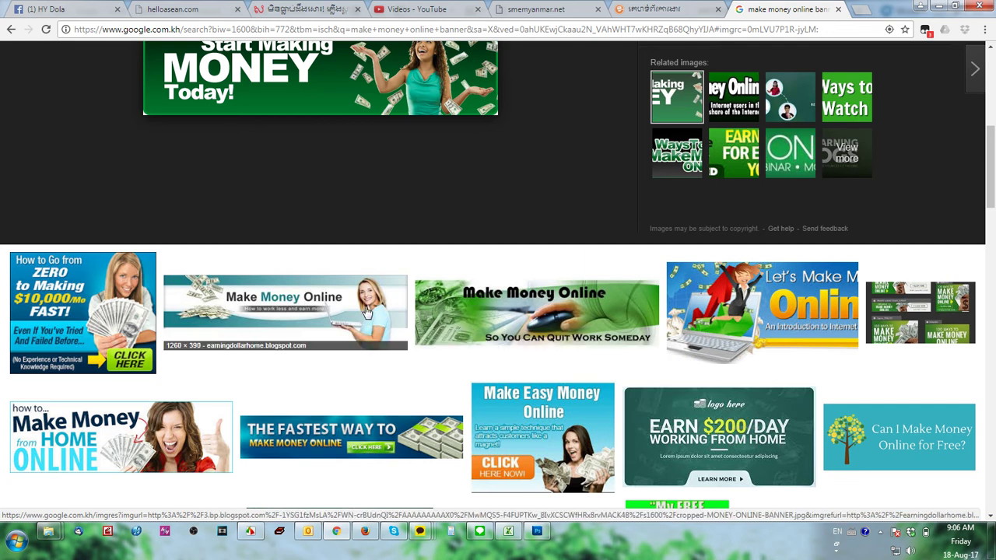
scroll(369, 312, down, 1)
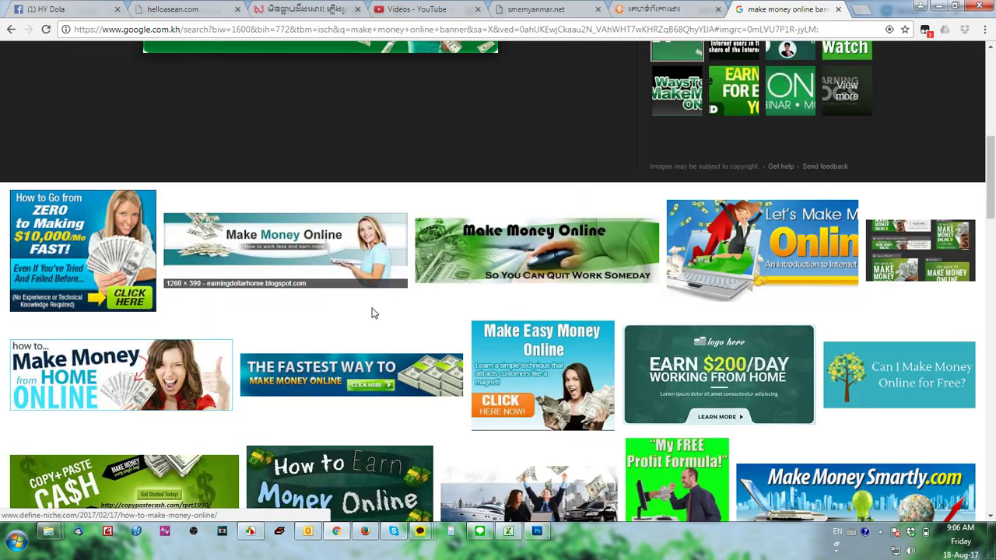
click(829, 264)
click(765, 357)
click(846, 330)
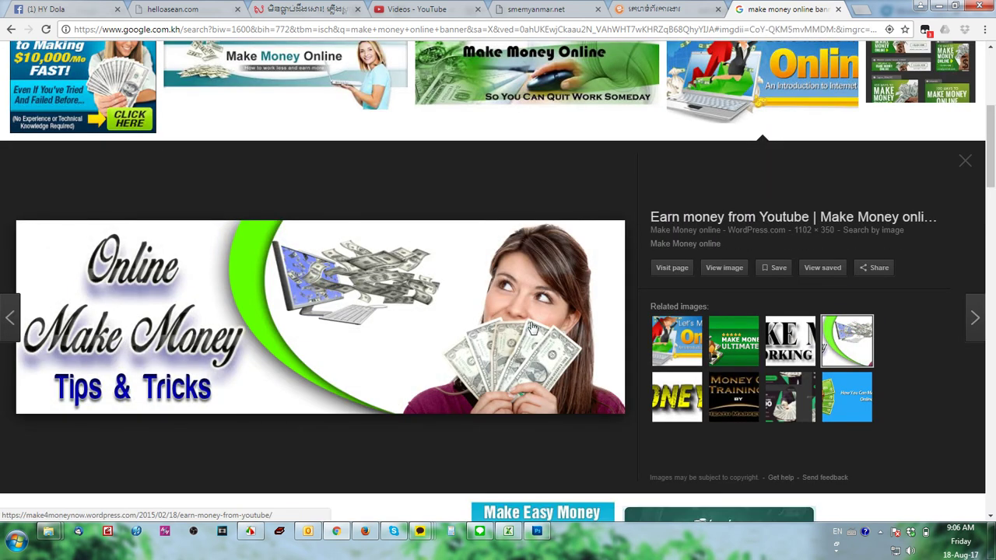
click(968, 165)
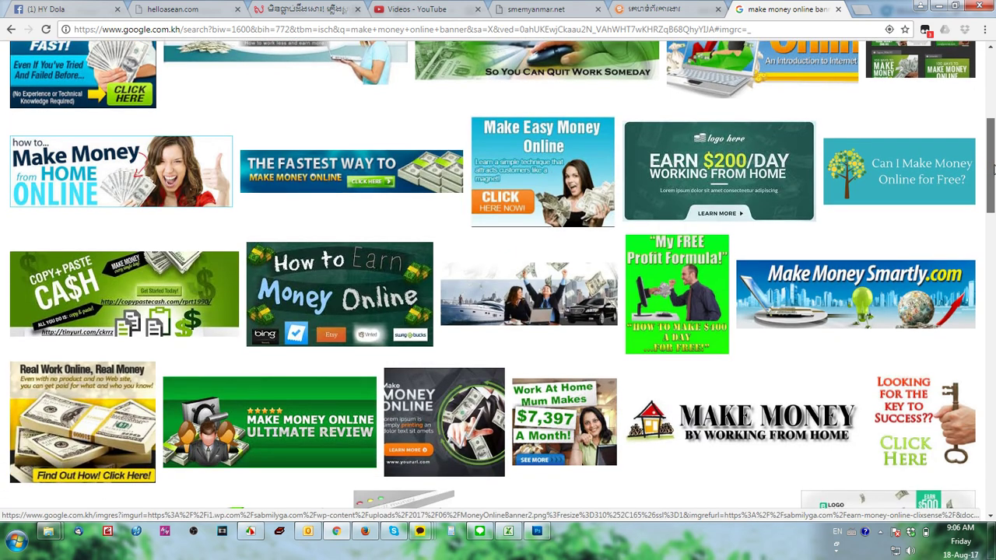
- Look through the rest of the "make money online banner" image results for design ideas
scroll(993, 170, down, 1)
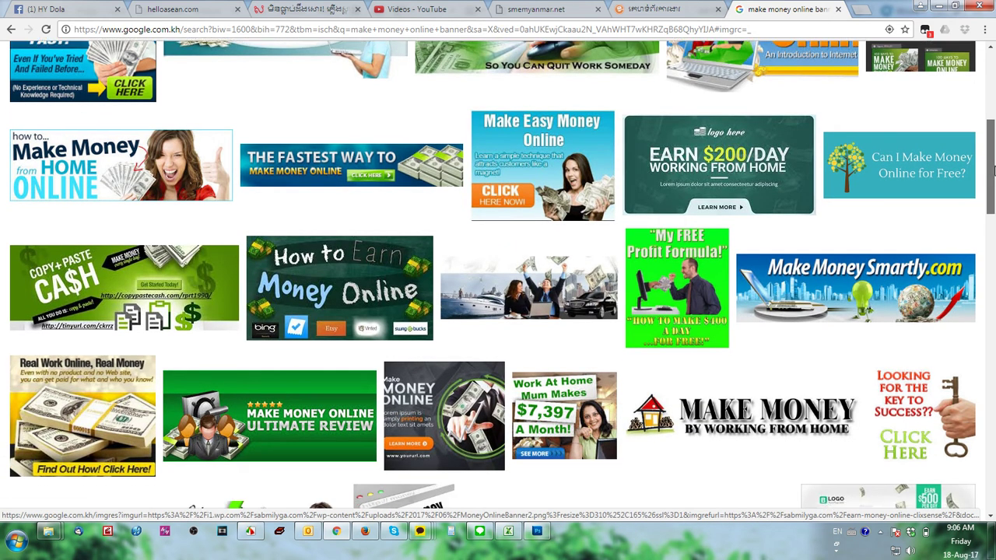
drag(993, 169, 993, 337)
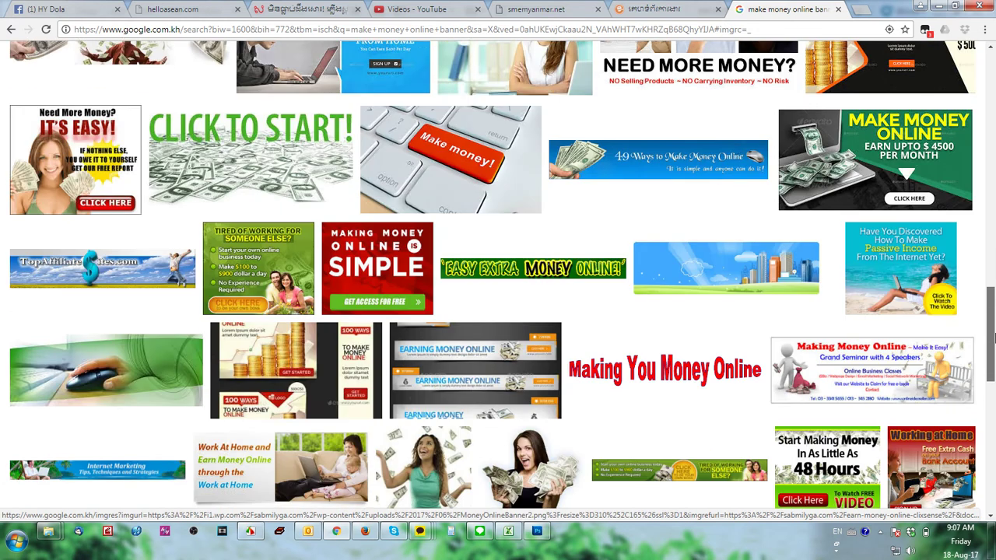
scroll(684, 265, down, 3)
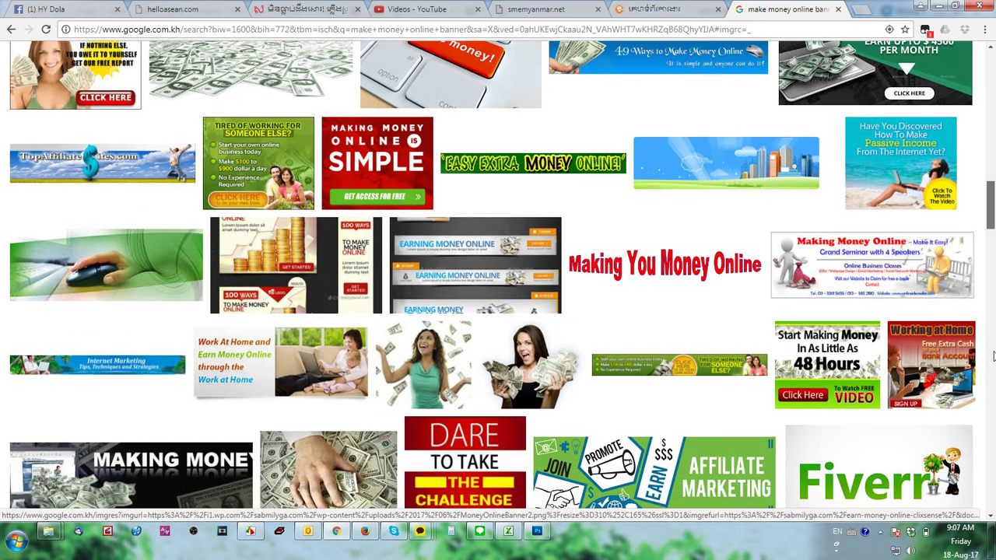
scroll(680, 268, down, 3)
scroll(674, 260, down, 5)
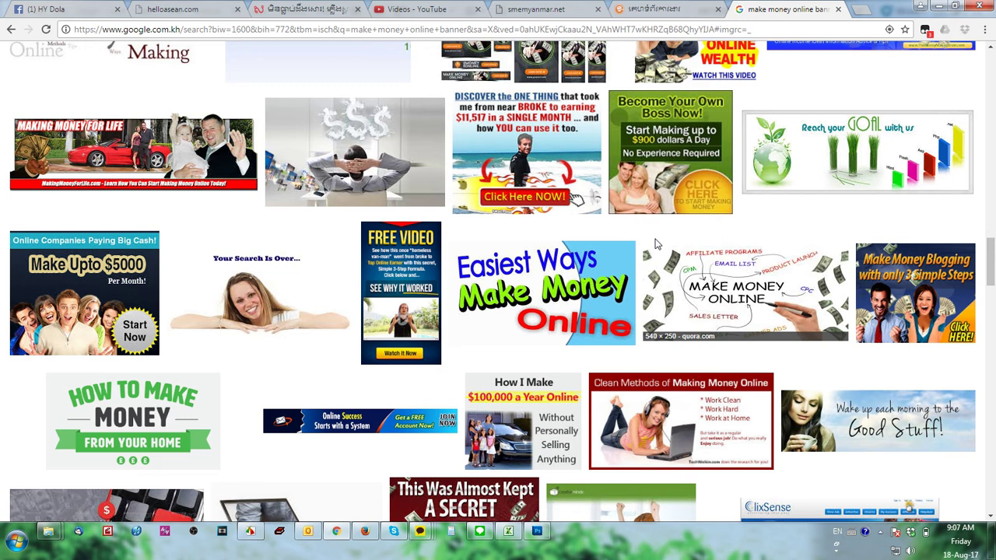
scroll(655, 244, down, 4)
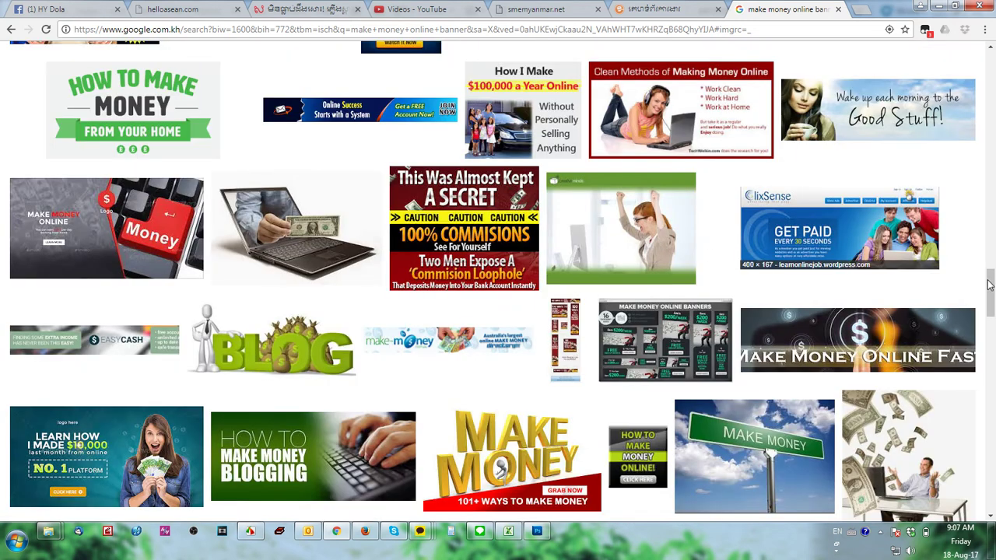
drag(991, 303, 961, 119)
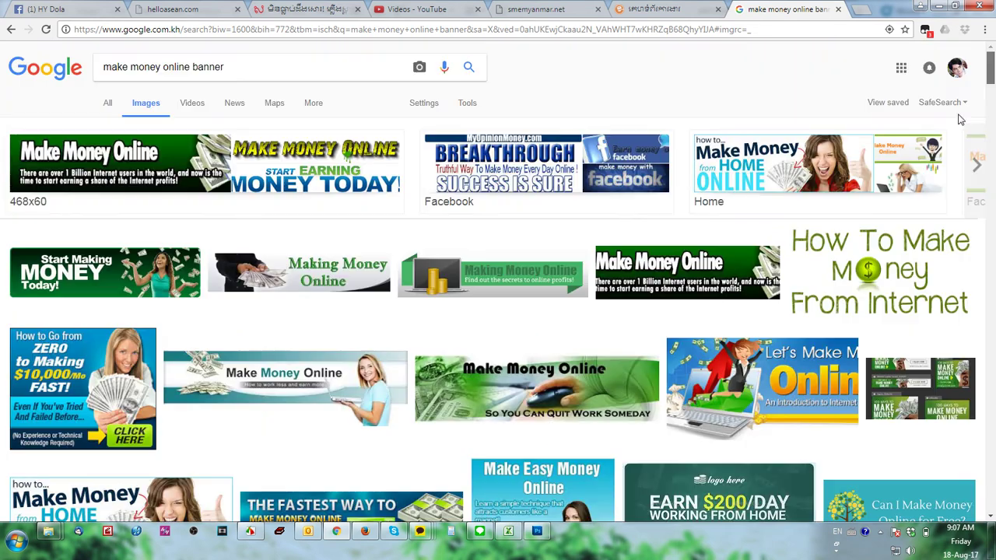
- Search Google Images for "online market"
click(225, 66)
key(ctrl+a)
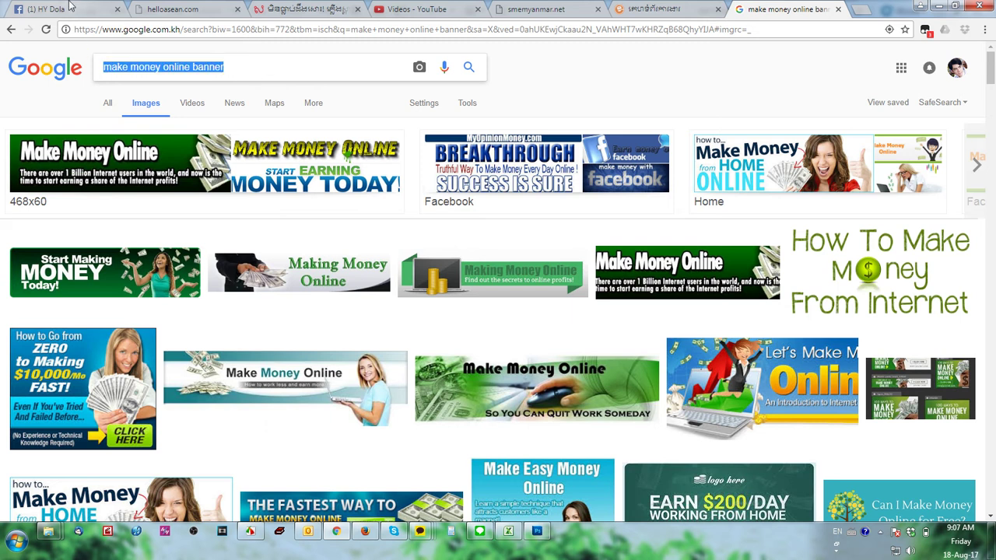
text(online ma)
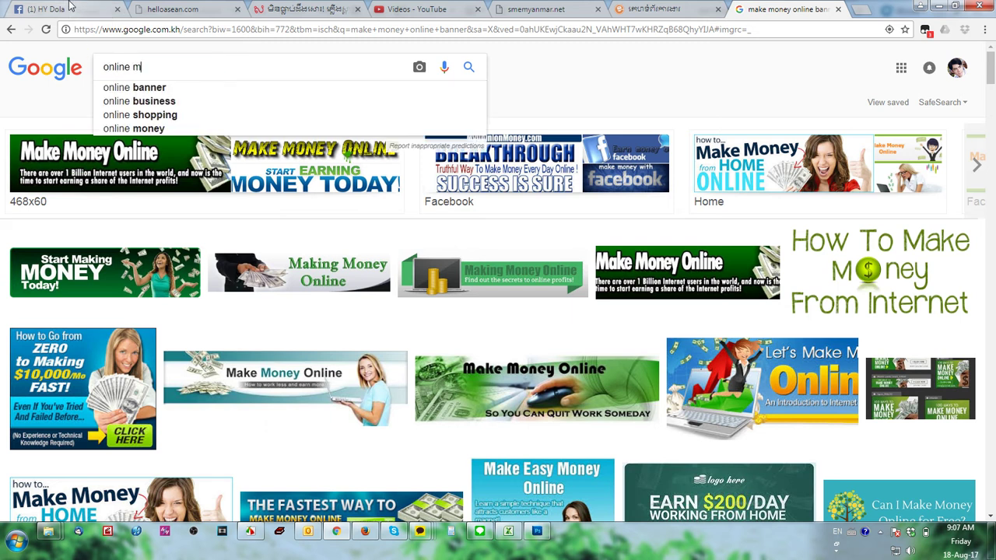
text(rket)
key(Return)
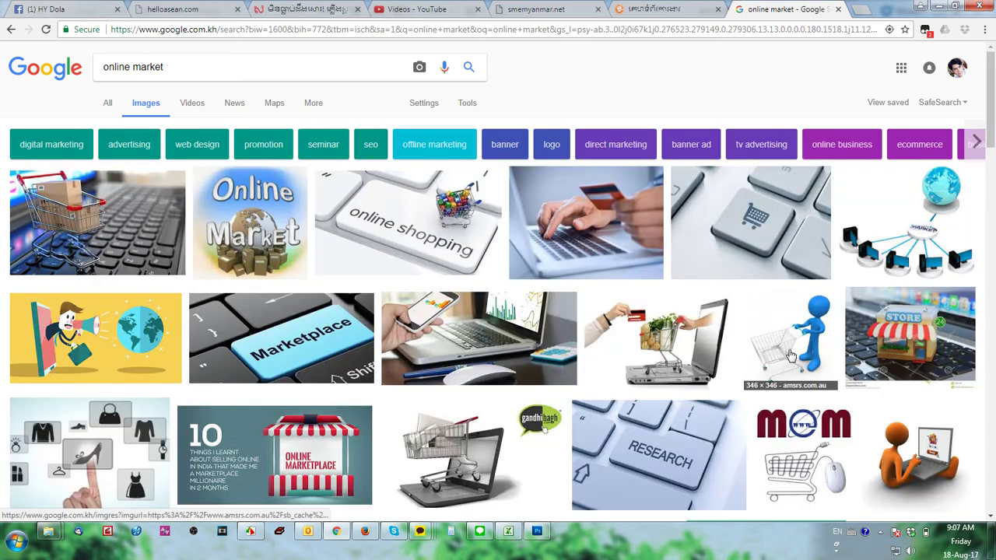
- Preview the excited man and woman behind a laptop from the online market results and copy that image
scroll(790, 355, down, 5)
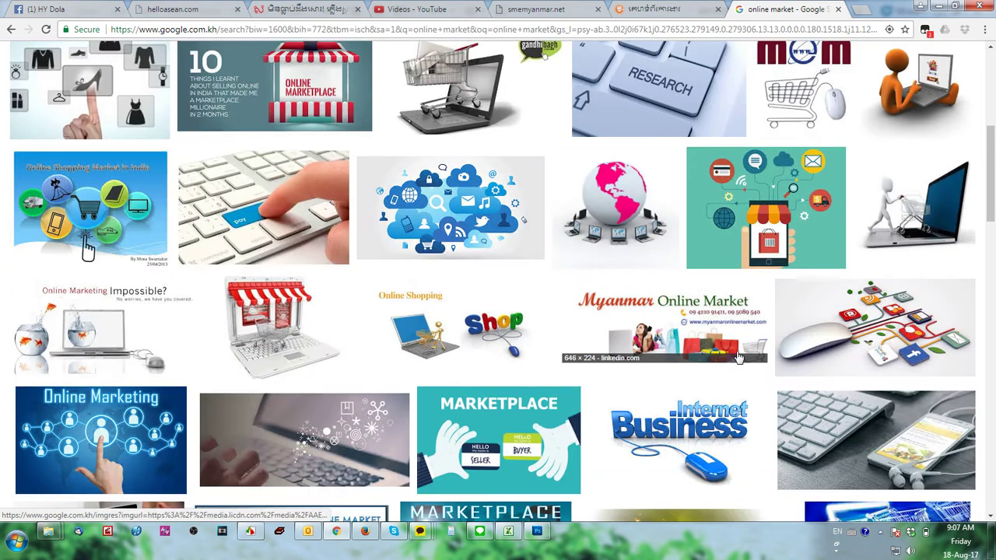
scroll(761, 461, down, 4)
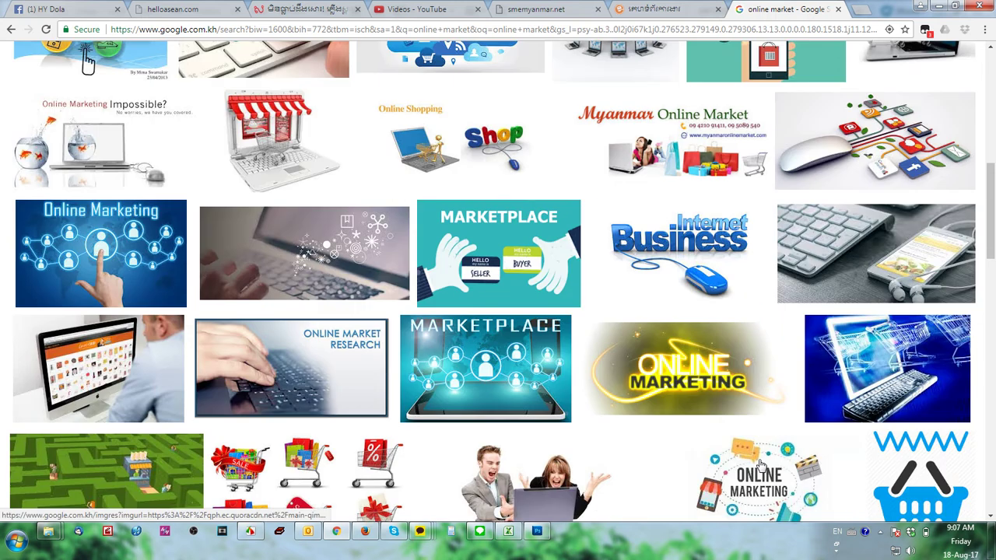
scroll(761, 465, down, 1)
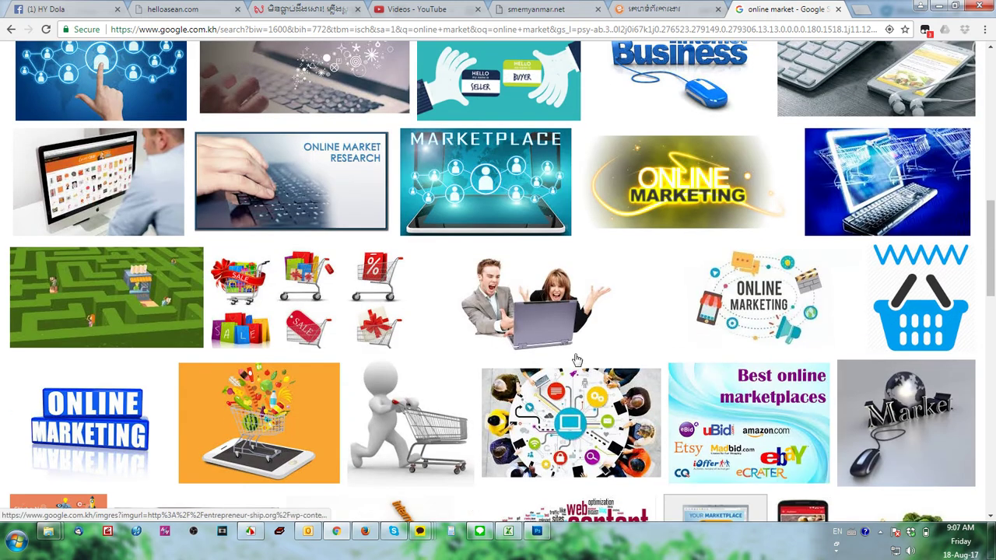
click(547, 319)
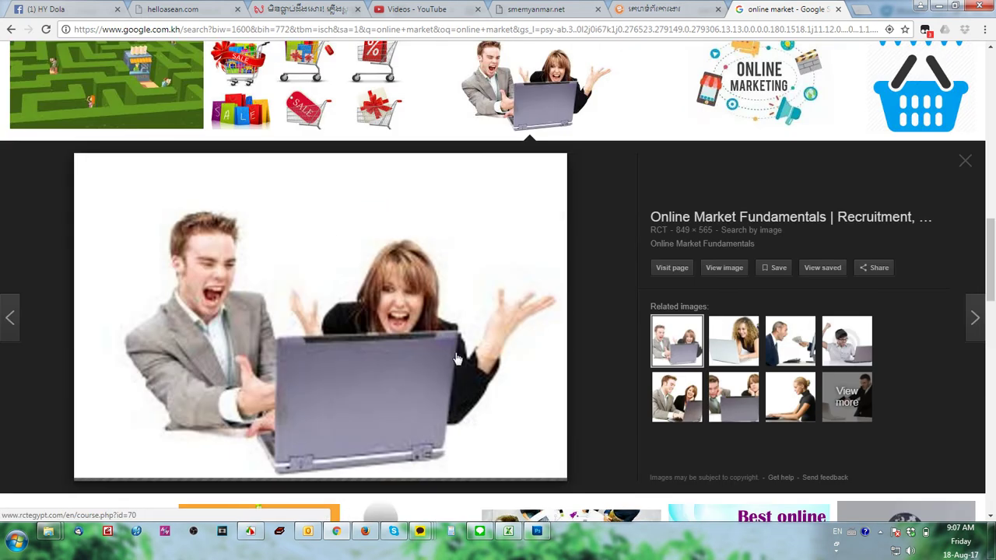
right_click(385, 366)
click(424, 306)
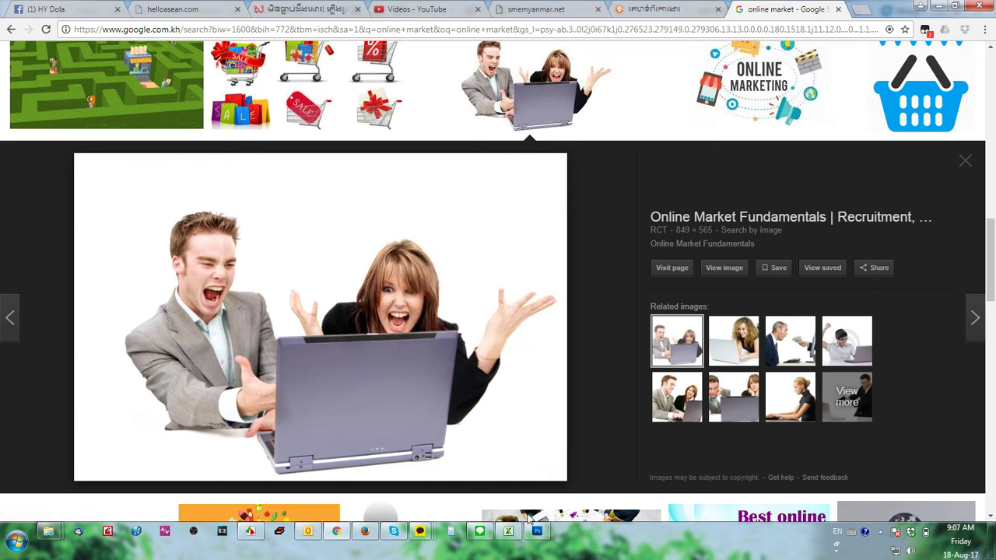
- Switch to Photoshop, paste the couple image into the banner, and scale it down beside the headline text
click(543, 537)
key(ctrl+v)
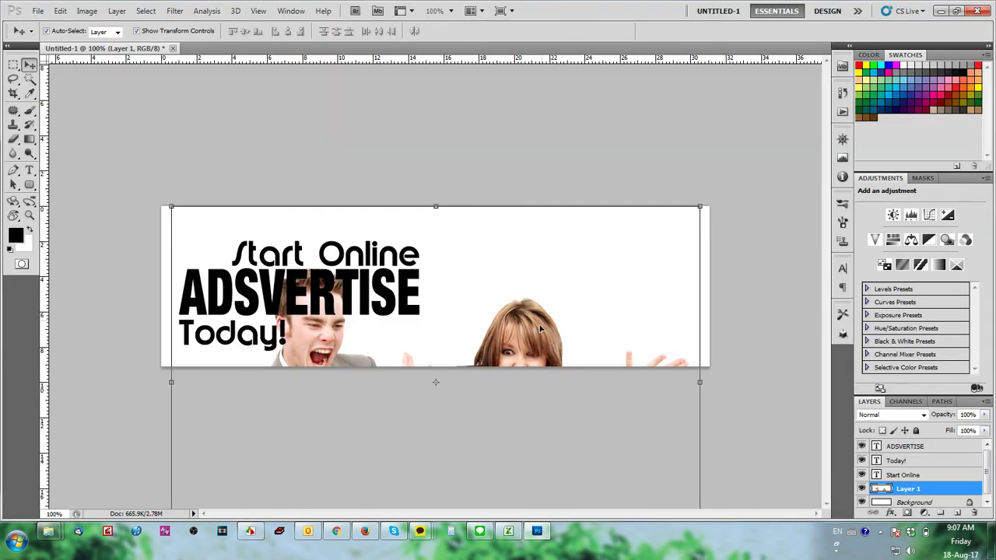
drag(554, 328, 632, 244)
drag(781, 92, 645, 179)
drag(596, 294, 656, 304)
key(Return)
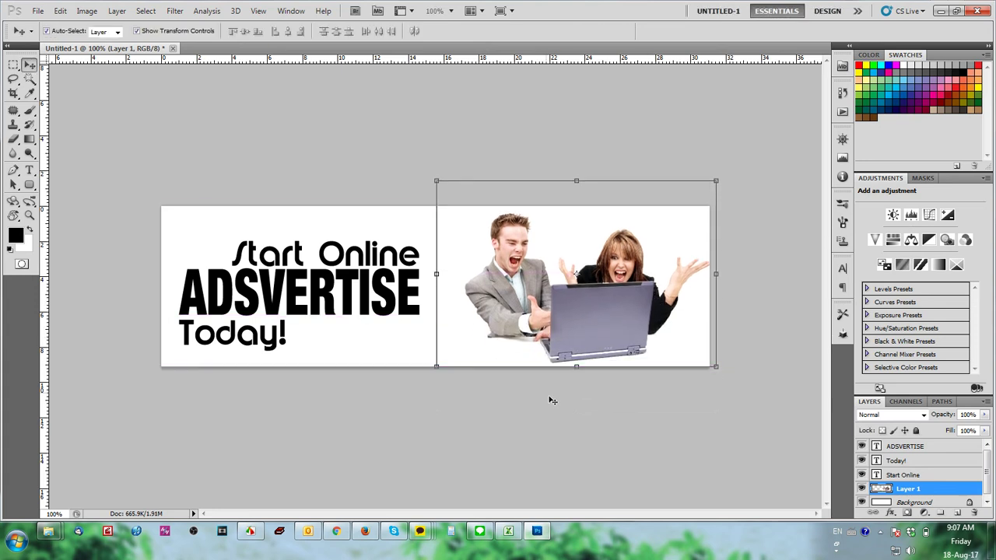
click(570, 435)
- Return to Chrome, close the image preview, and look through further online market results for an alternative picture
click(336, 531)
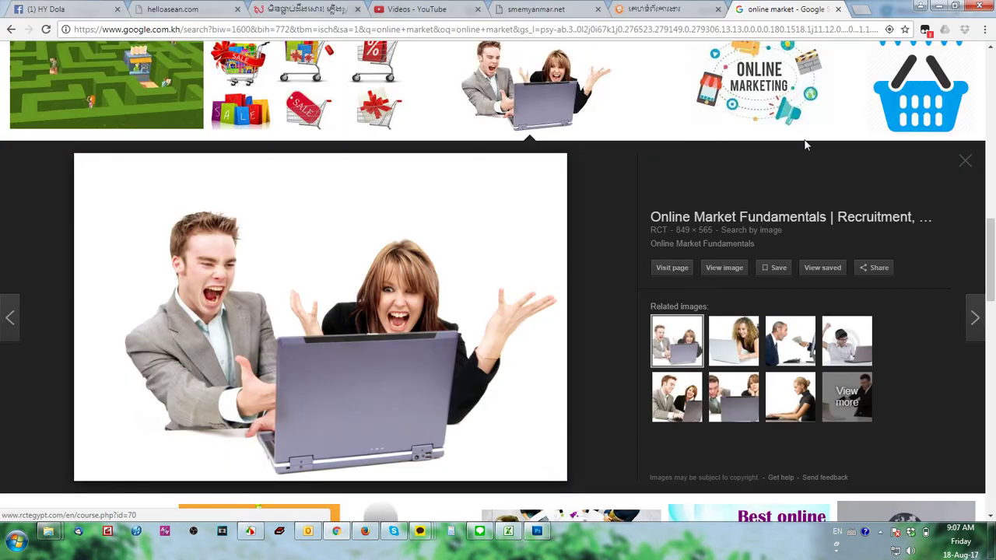
click(961, 159)
drag(991, 268, 993, 379)
scroll(813, 353, down, 3)
scroll(812, 353, down, 4)
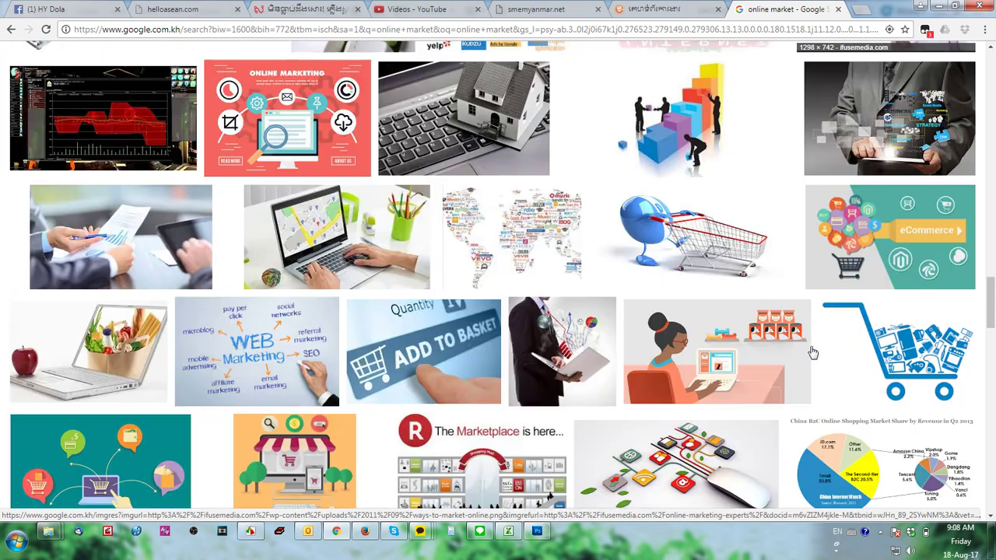
scroll(809, 350, down, 5)
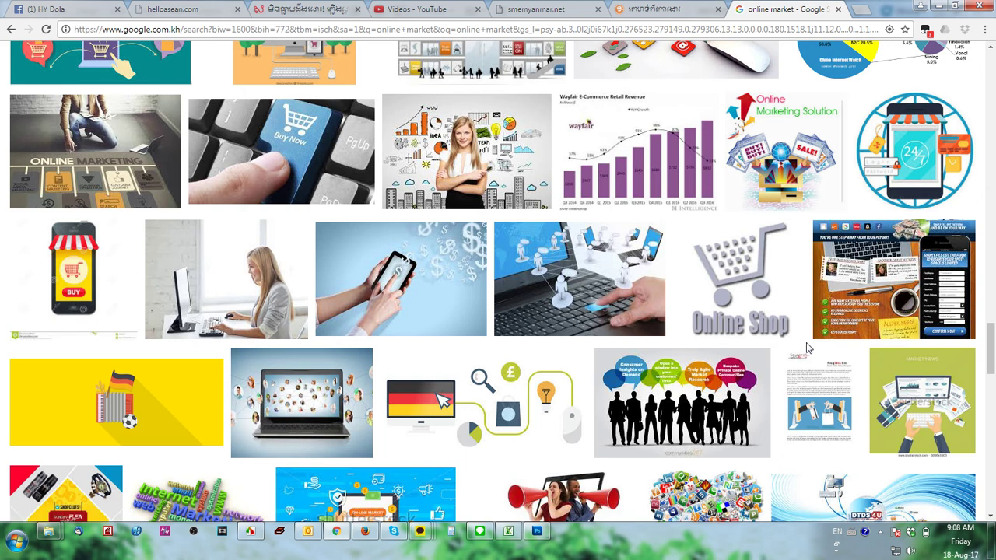
scroll(807, 352, down, 2)
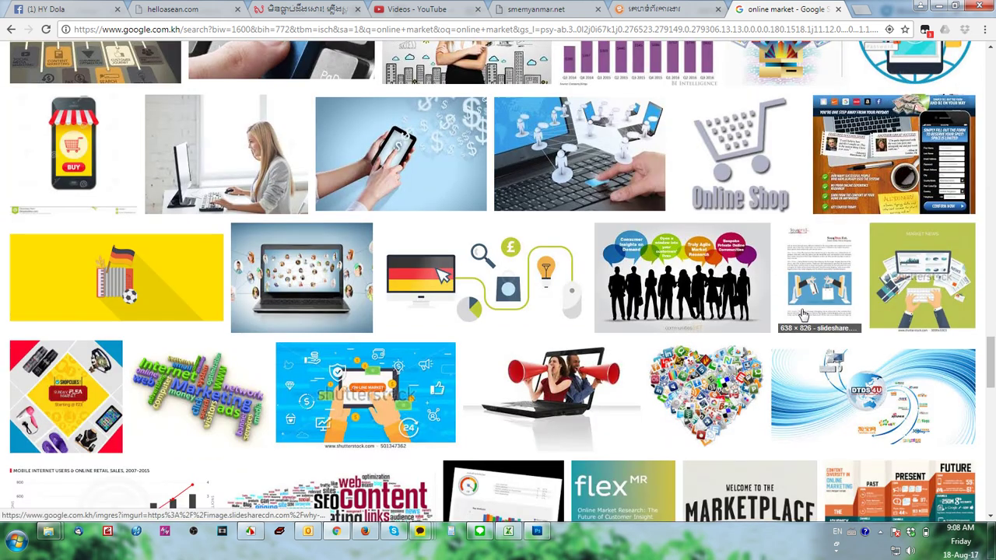
scroll(805, 327, down, 3)
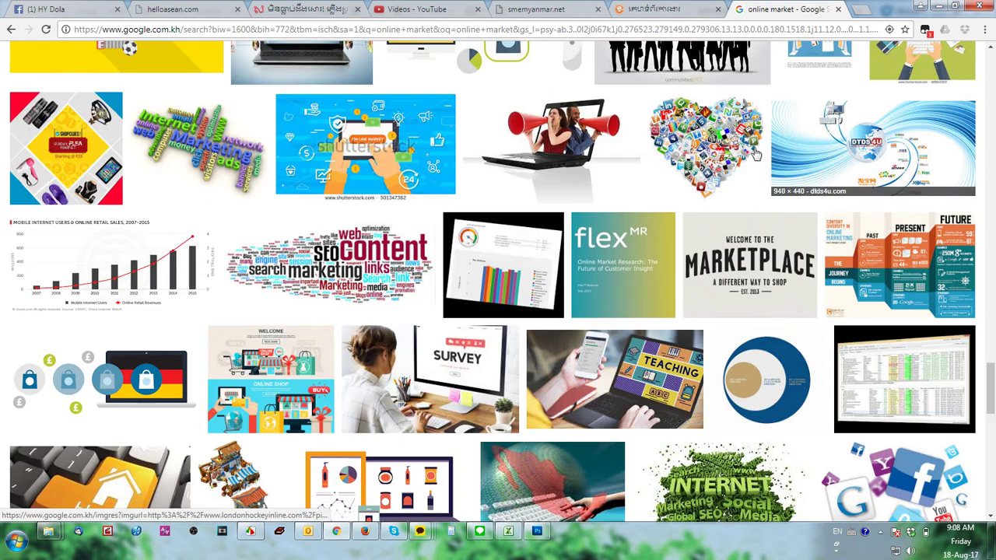
scroll(770, 148, down, 2)
scroll(746, 156, down, 2)
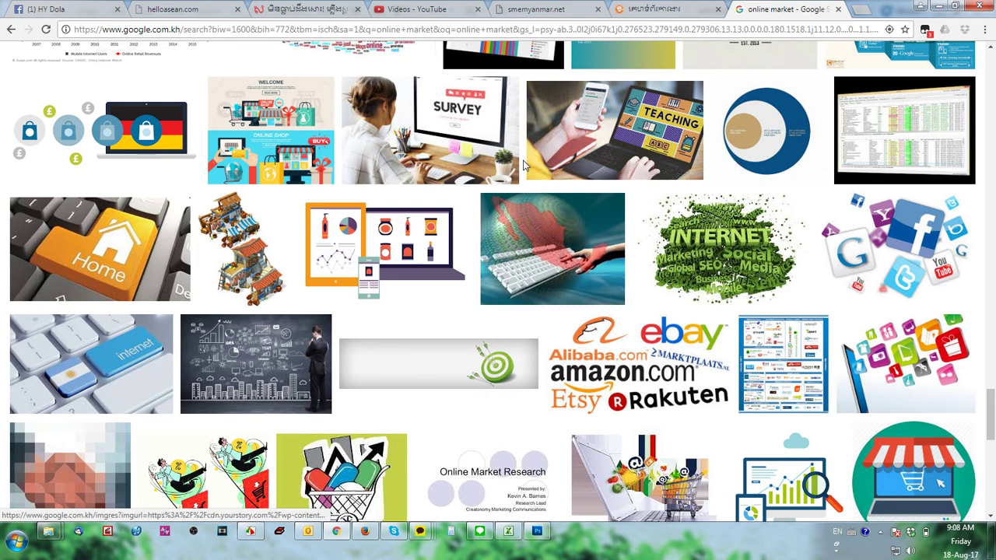
scroll(553, 265, down, 5)
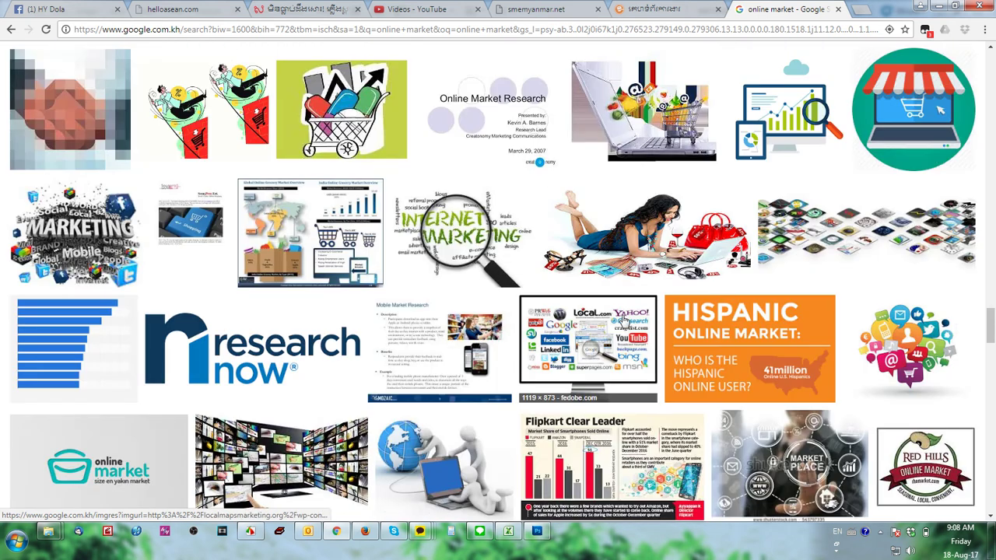
- Copy the picture of the woman in a blue dress shopping on a laptop and replace the banner's couple image with it in Photoshop
click(653, 233)
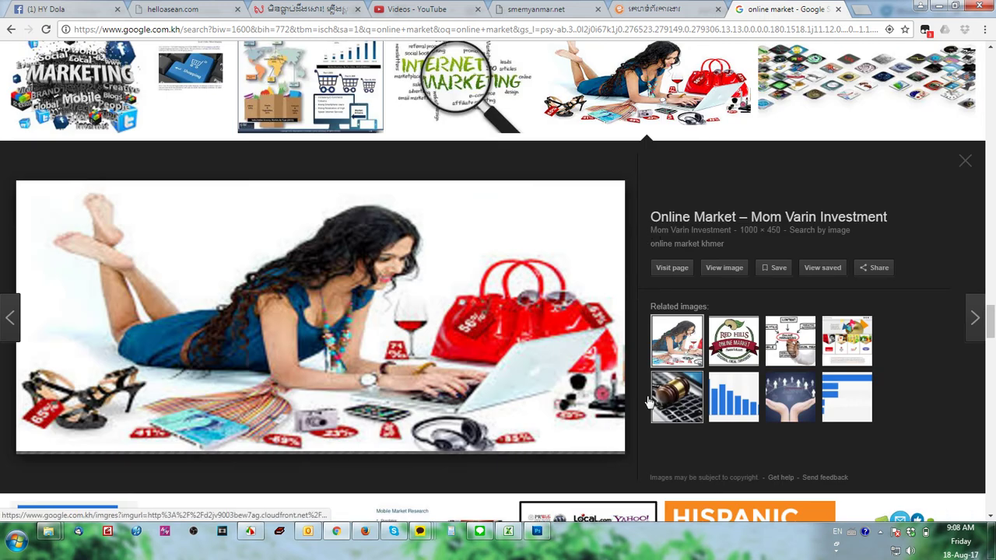
right_click(554, 350)
click(586, 299)
click(537, 531)
click(604, 330)
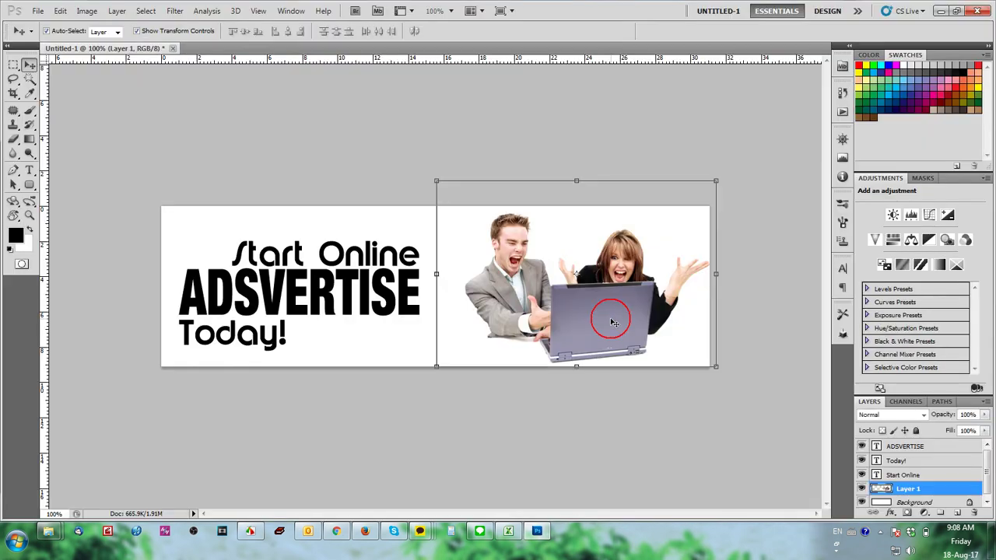
key(Delete)
key(ctrl+z)
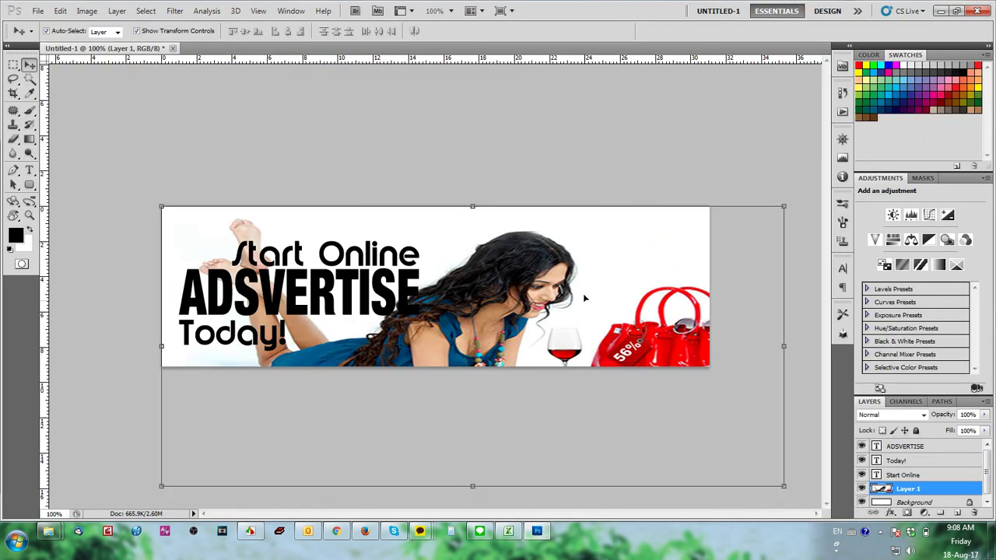
drag(785, 207, 638, 273)
drag(601, 324, 668, 282)
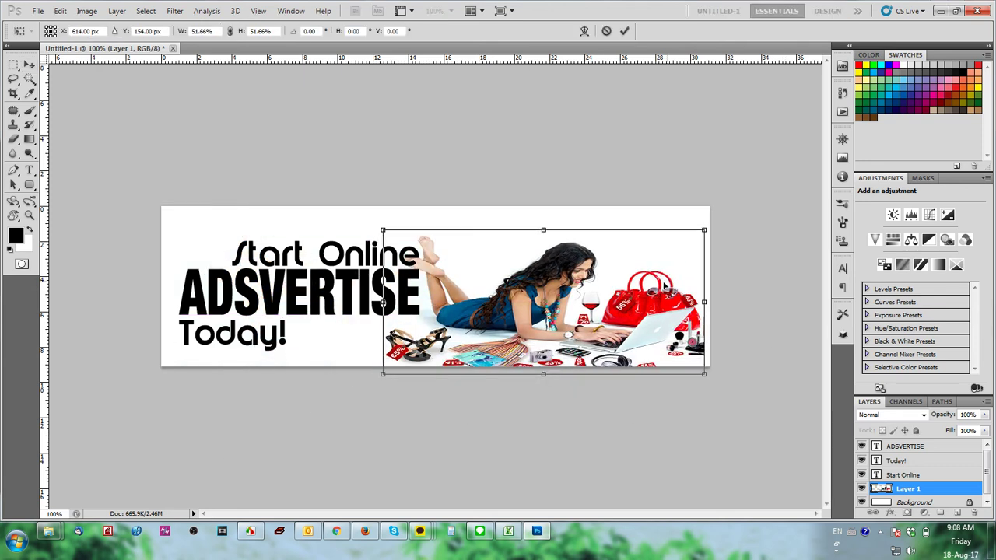
right_click(627, 298)
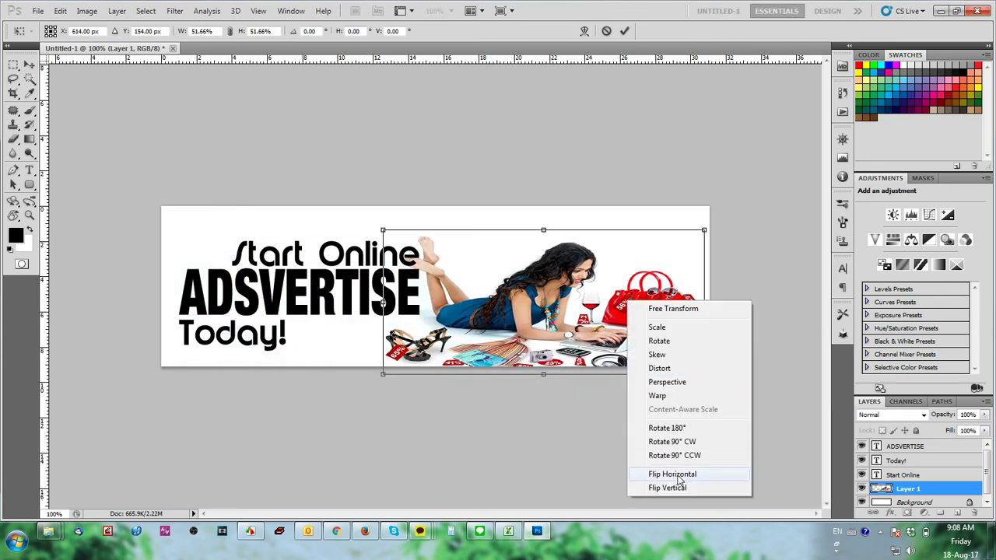
click(672, 470)
drag(626, 360, 670, 358)
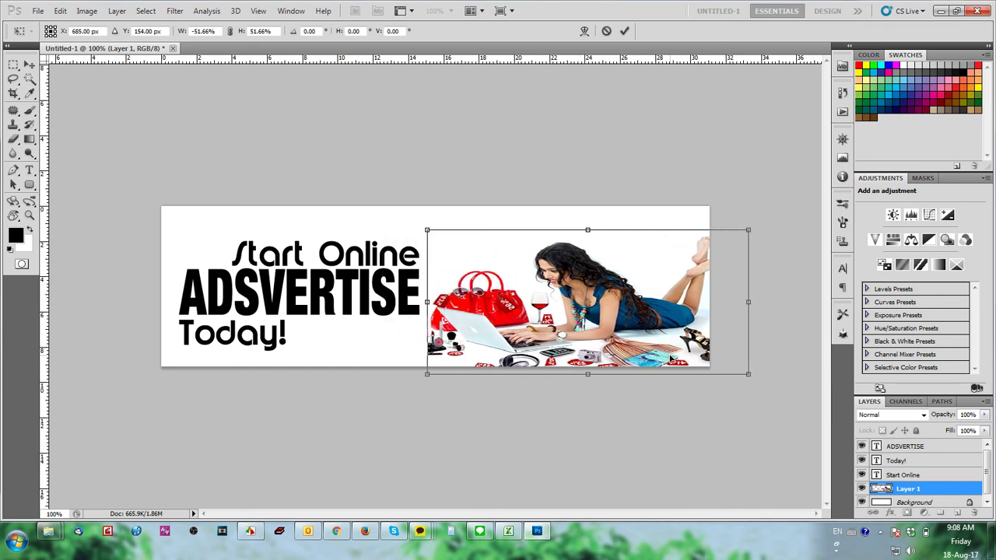
key(Escape)
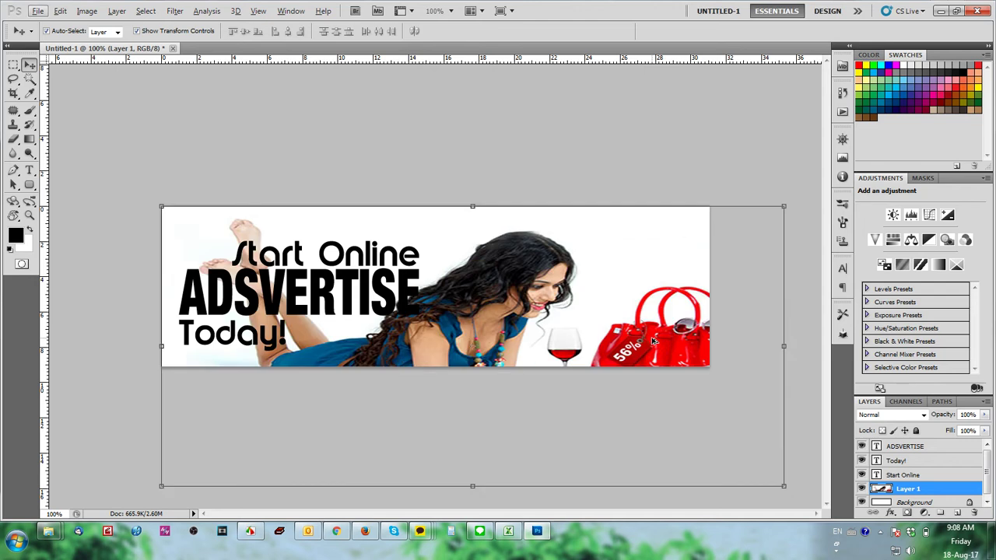
- Scale down the woman-with-laptop image and fit it into the banner's lower-right corner, overlapping the end of the headline
drag(159, 207, 465, 322)
drag(633, 371, 554, 249)
key(Return)
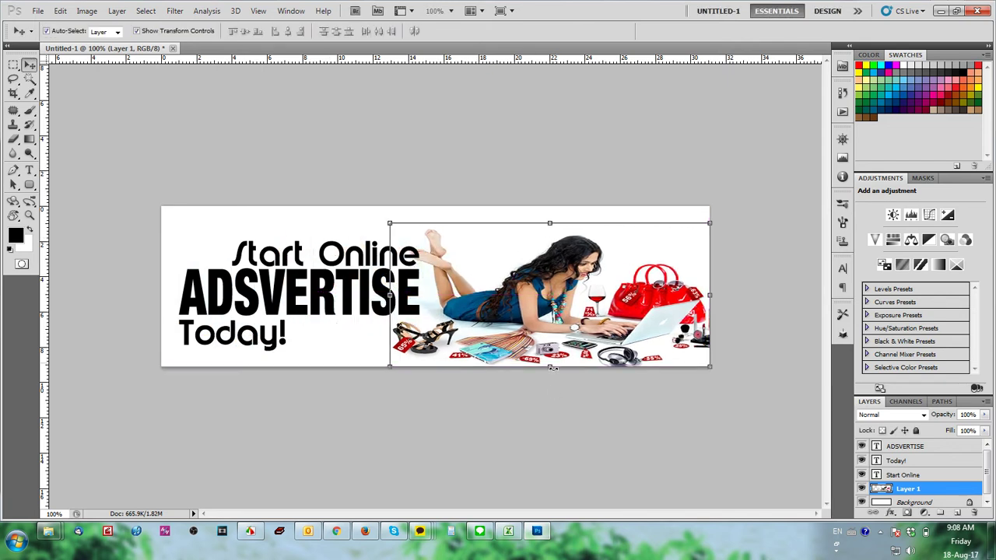
click(554, 446)
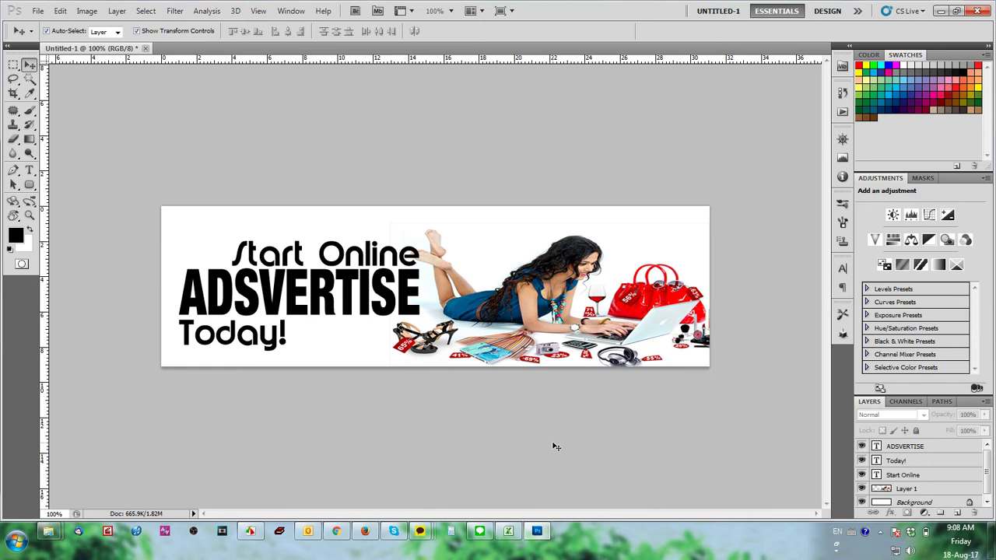
- Switch to Chrome and examine more online market image results, previewing the colourful Market and Internet signs picture
click(336, 530)
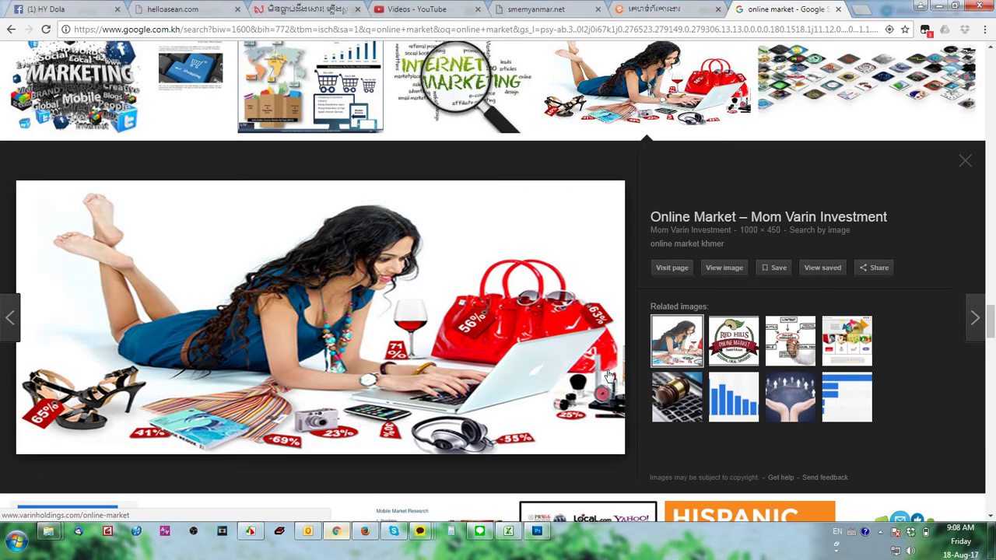
scroll(755, 364, down, 3)
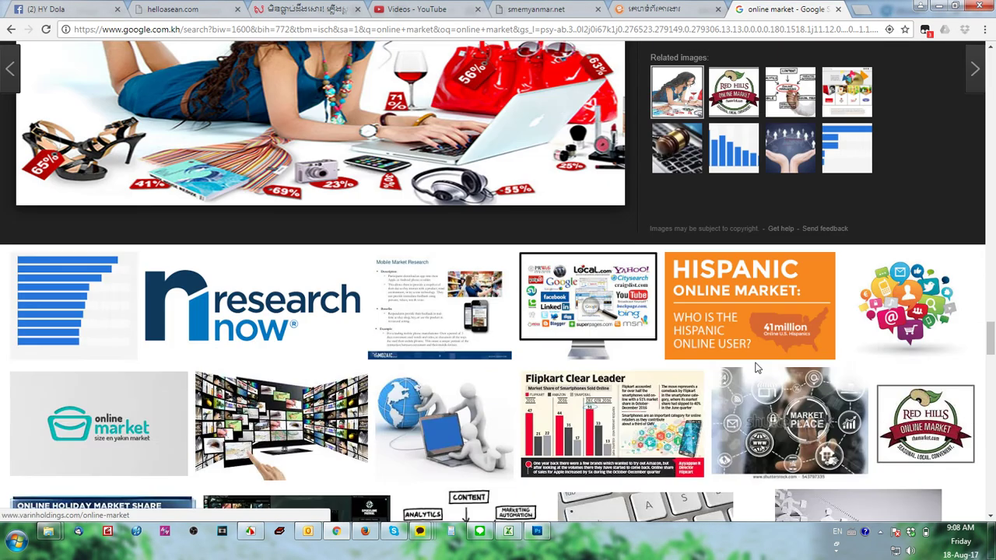
scroll(755, 368, down, 6)
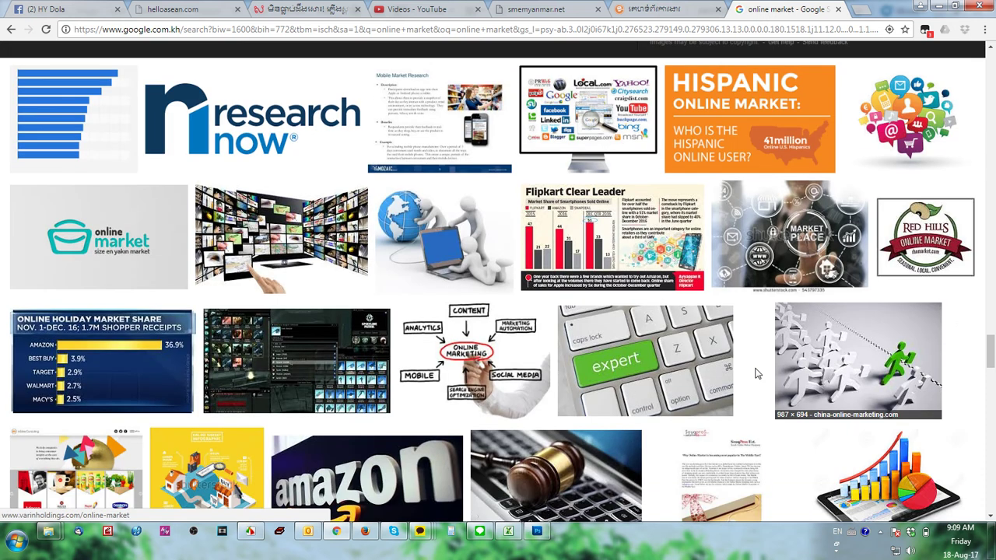
scroll(757, 374, down, 4)
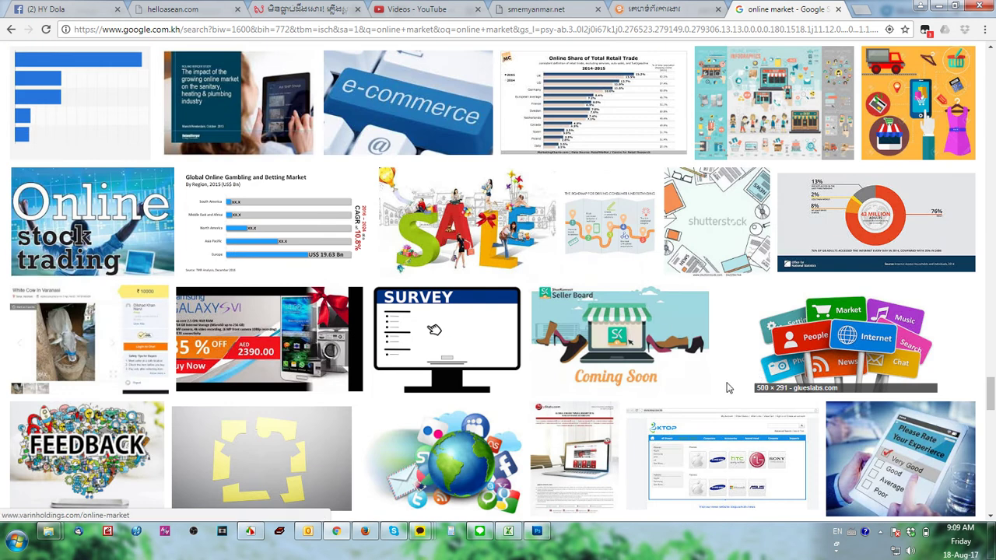
click(823, 365)
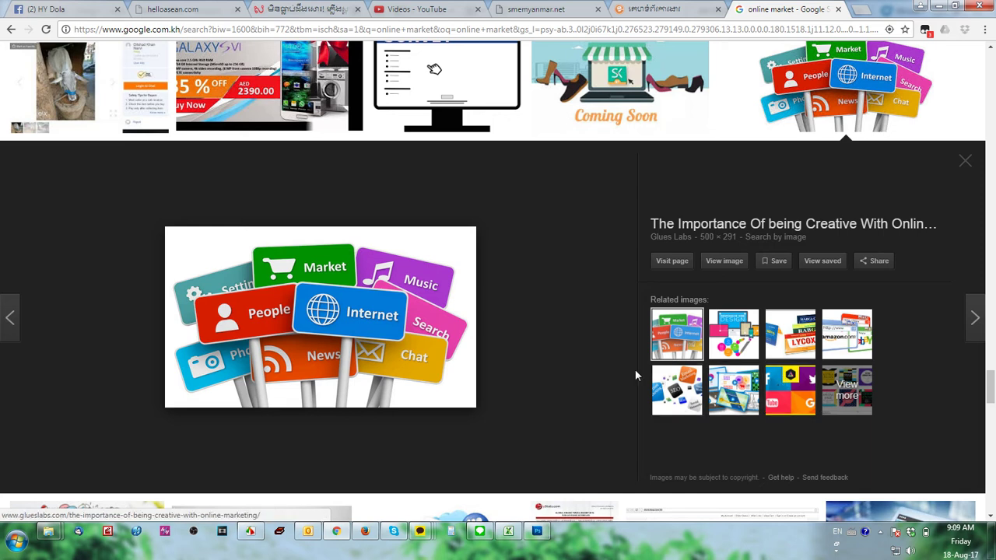
click(969, 170)
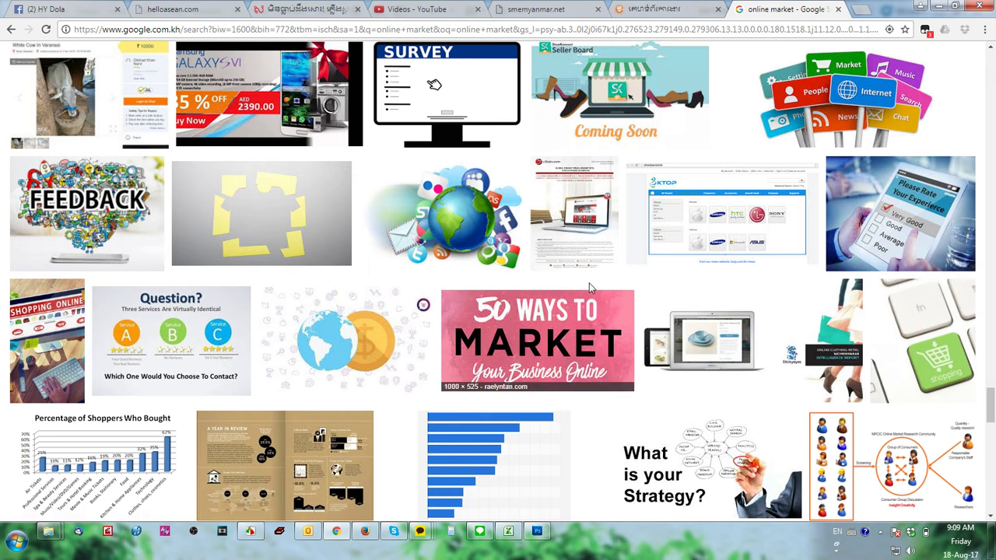
scroll(589, 288, down, 5)
scroll(601, 294, down, 5)
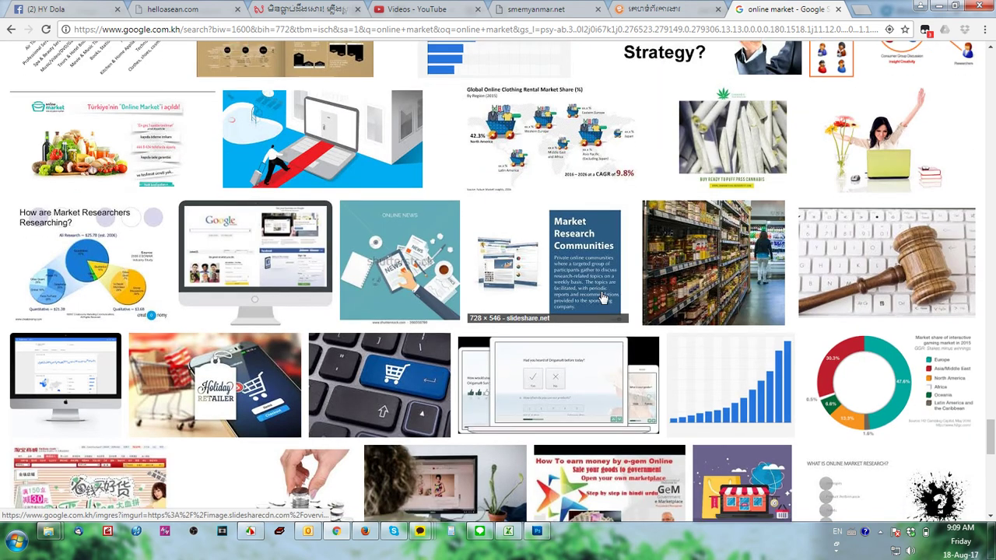
scroll(600, 296, down, 4)
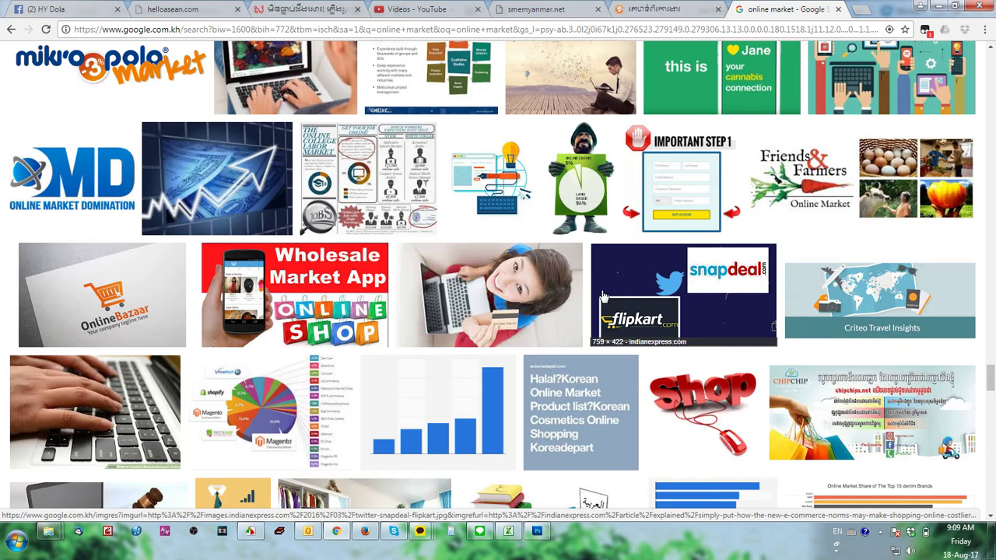
scroll(603, 296, down, 4)
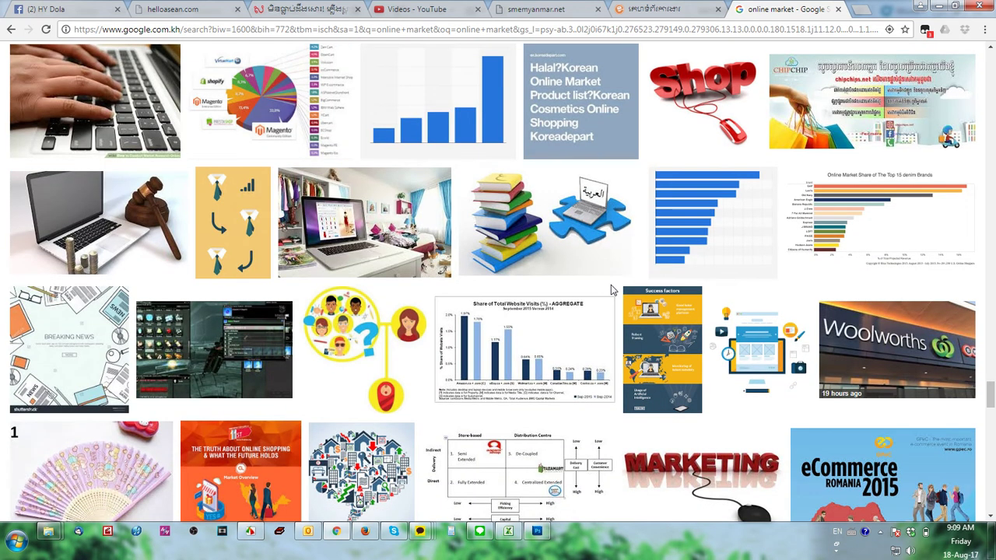
- Examine more online market image results down the page and back up to the first ones for a picture suiting the banner
scroll(615, 286, down, 2)
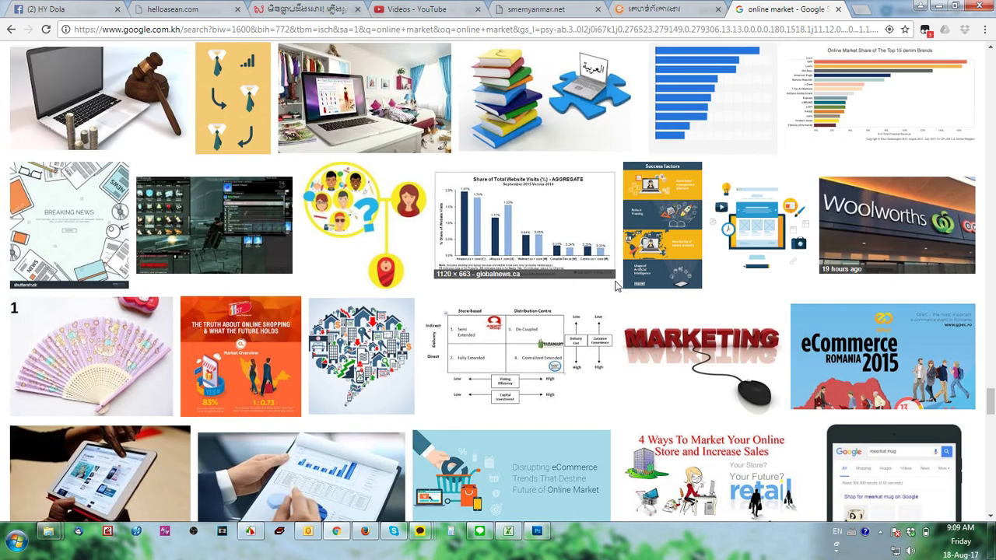
scroll(615, 286, down, 4)
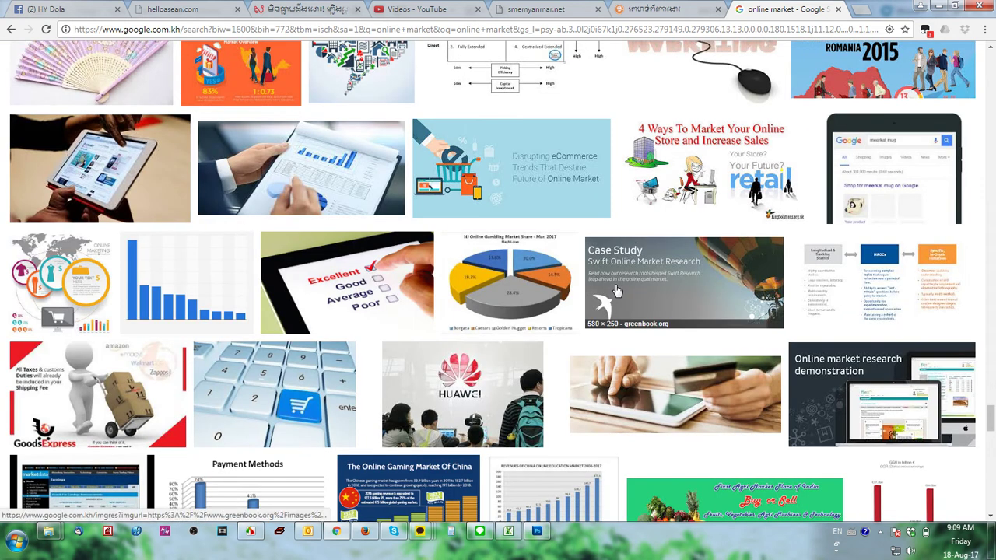
scroll(614, 291, down, 2)
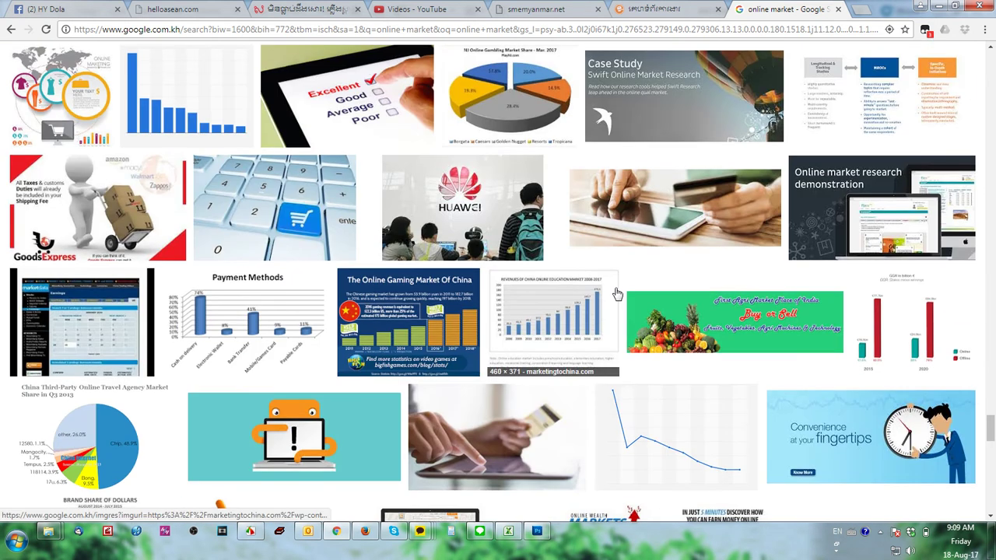
scroll(616, 298, down, 2)
scroll(616, 299, down, 3)
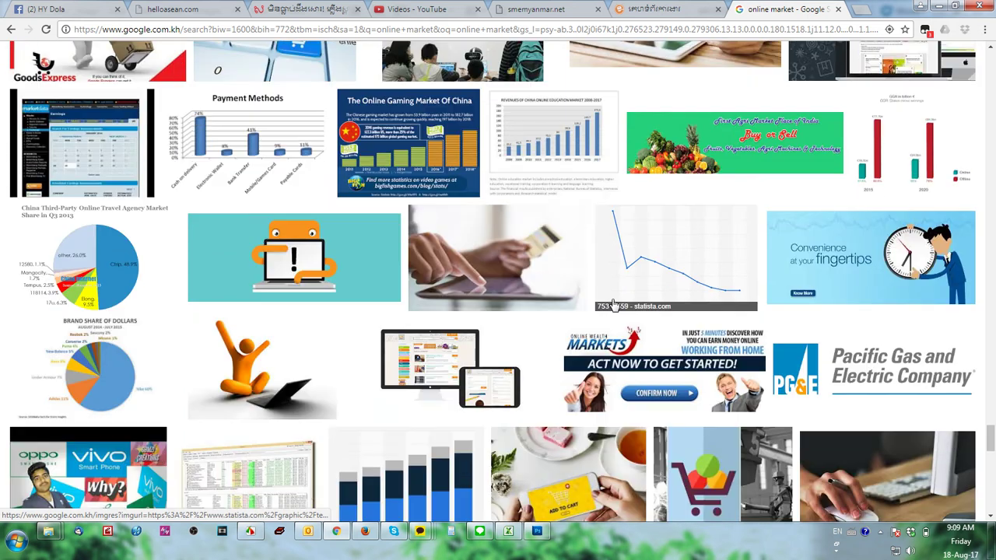
click(539, 533)
click(538, 533)
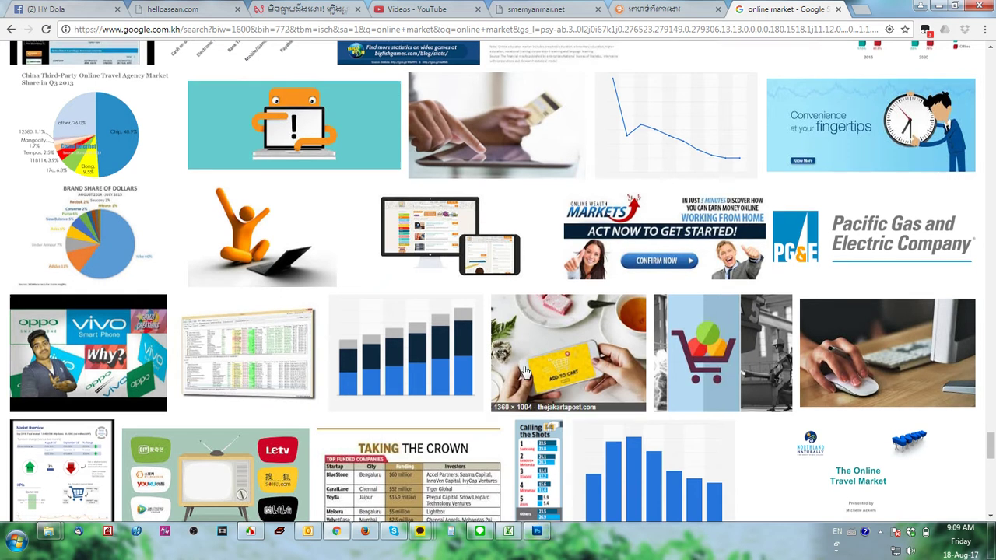
scroll(615, 358, down, 5)
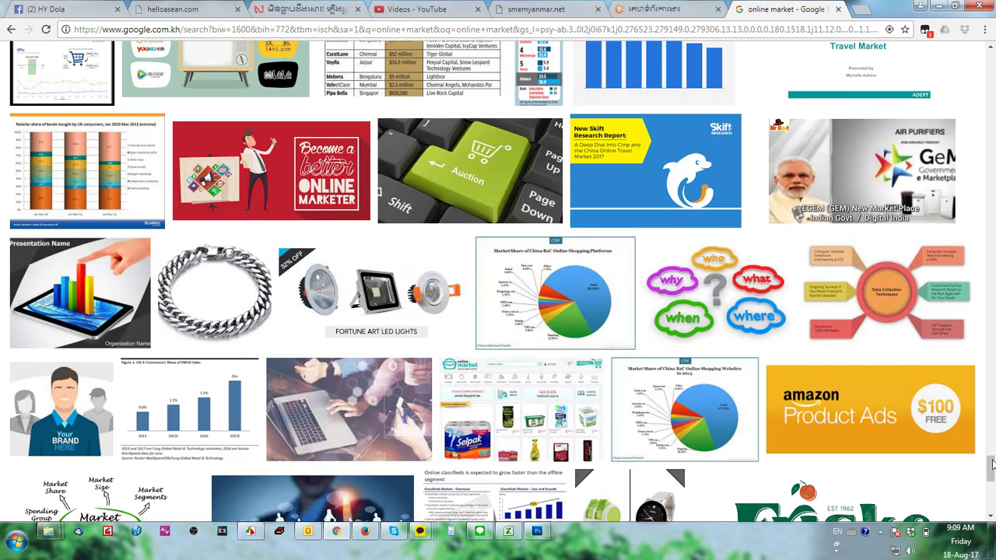
drag(991, 469, 991, 105)
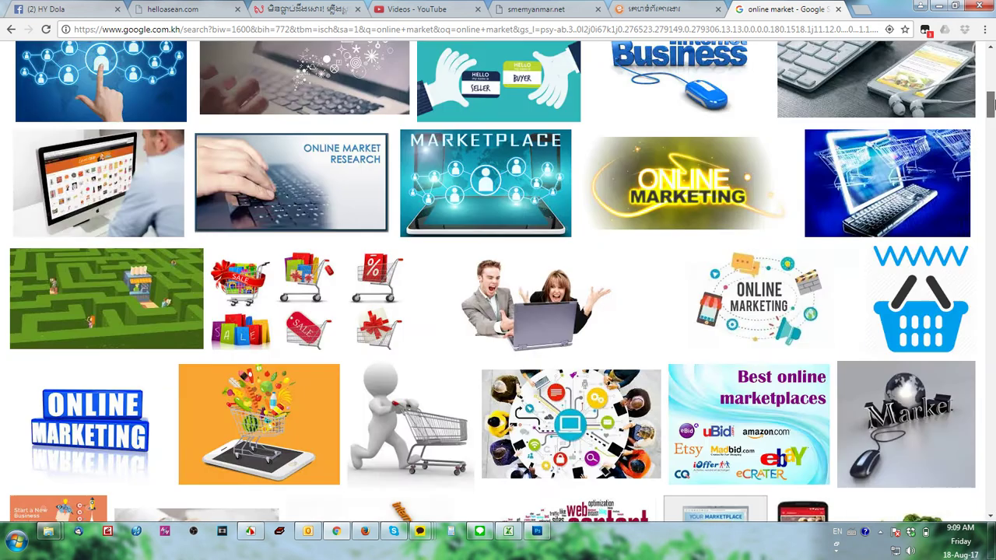
scroll(88, 165, up, 4)
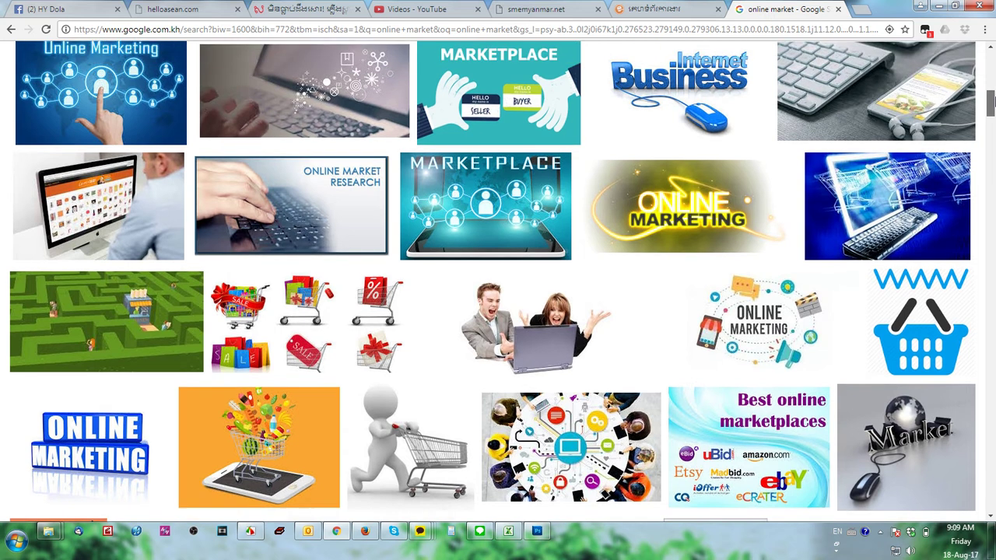
scroll(88, 166, up, 1)
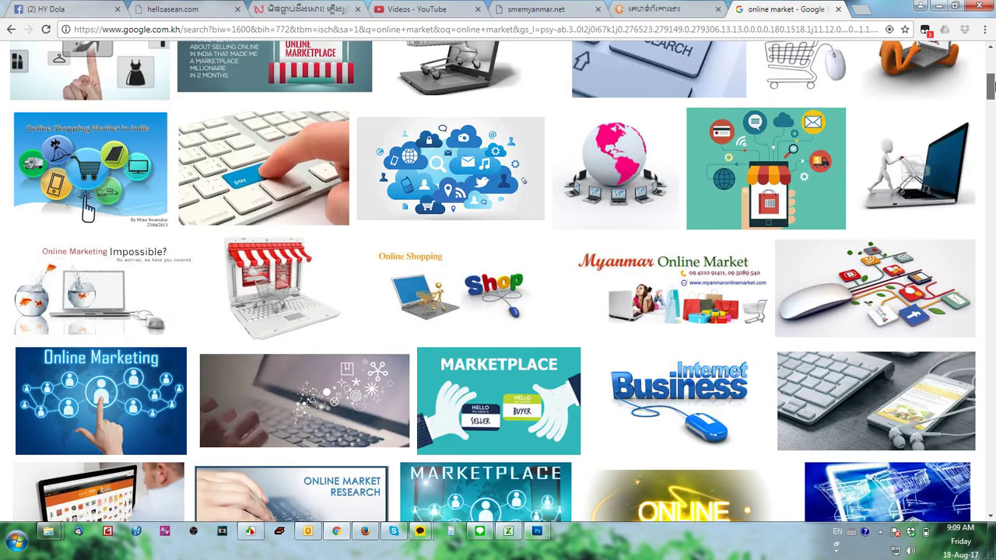
scroll(88, 209, up, 2)
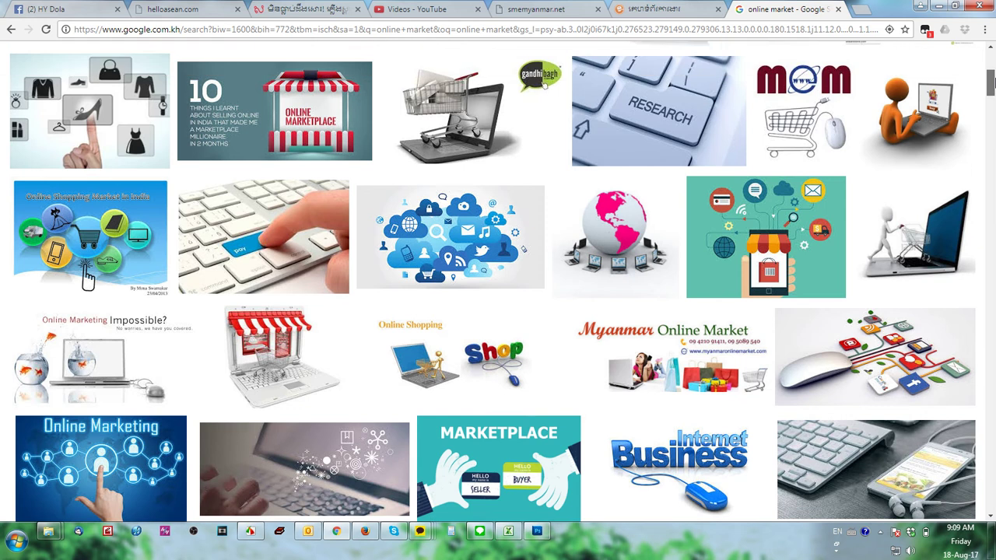
scroll(88, 312, up, 1)
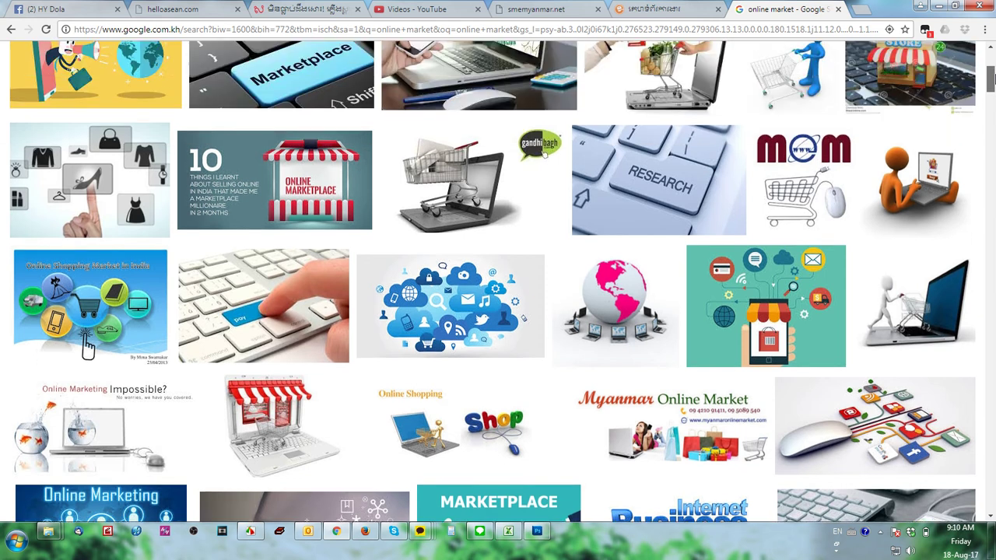
drag(992, 76, 993, 37)
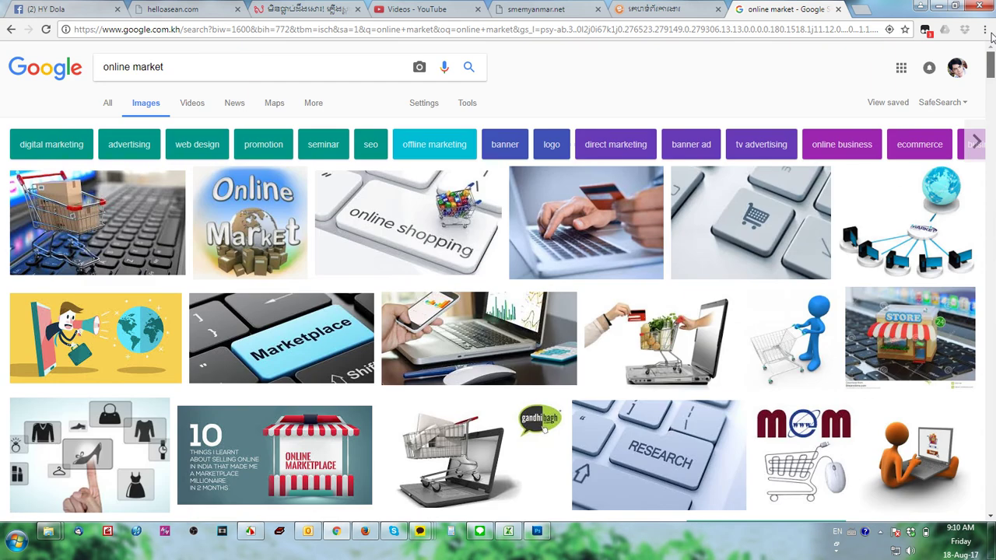
click(537, 531)
click(537, 531)
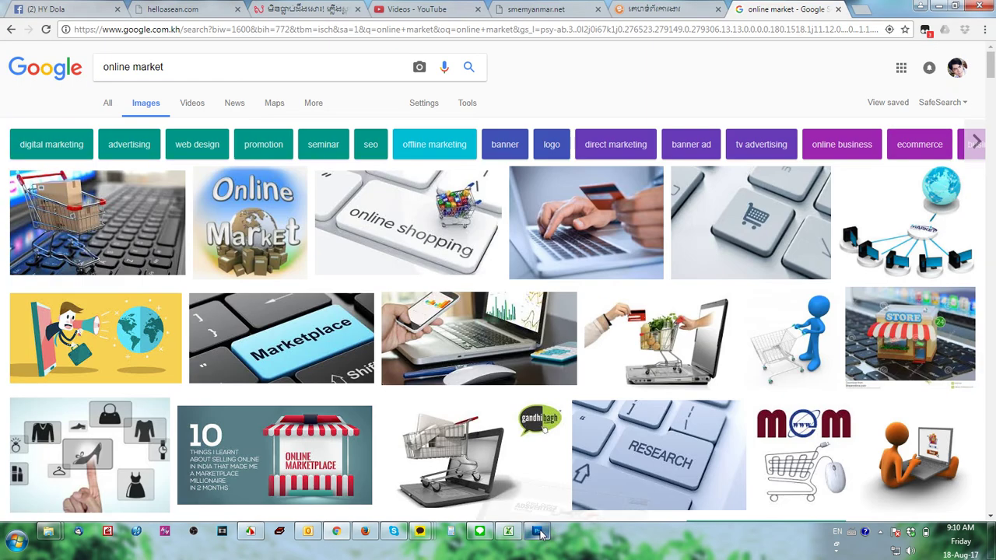
- Preview the hands-on-keyboard pictures, check them against the banner in Photoshop, and return to Chrome to close the preview
click(617, 224)
click(737, 344)
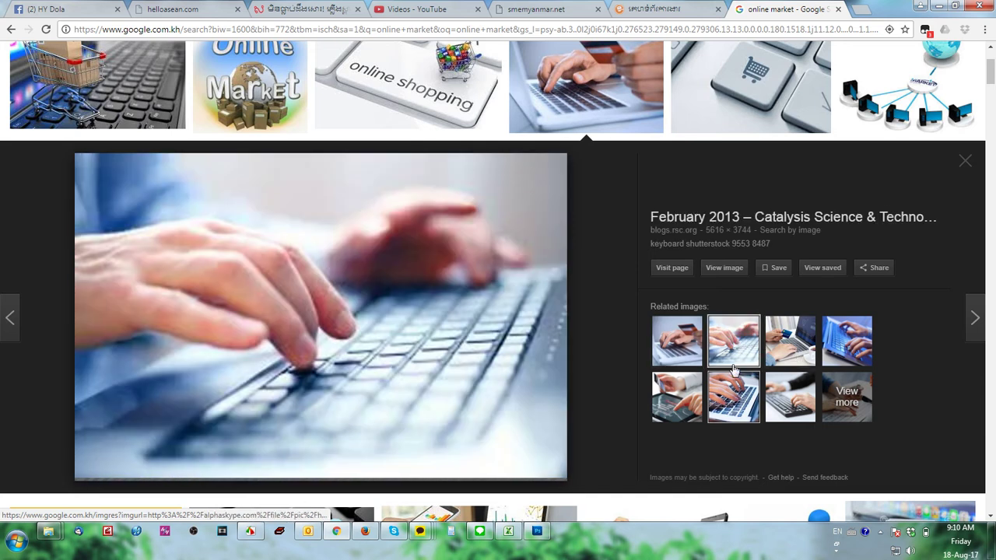
click(537, 531)
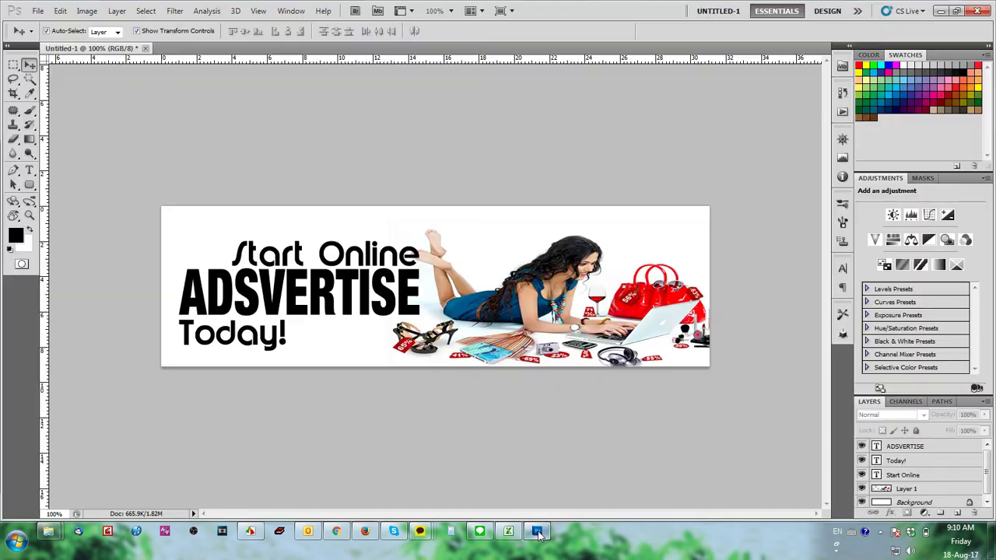
click(539, 533)
click(961, 165)
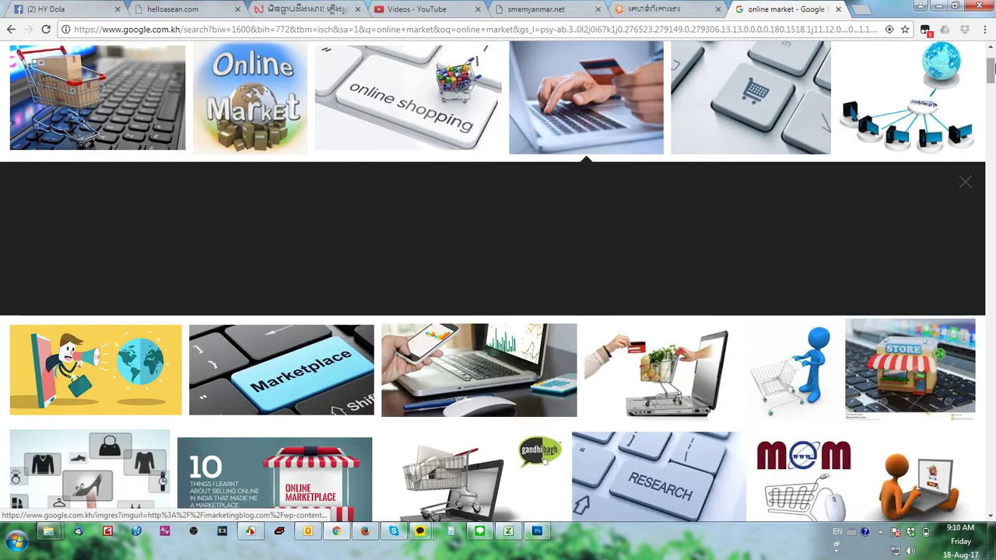
- Search Google Images for "online market background"
scroll(467, 155, up, 2)
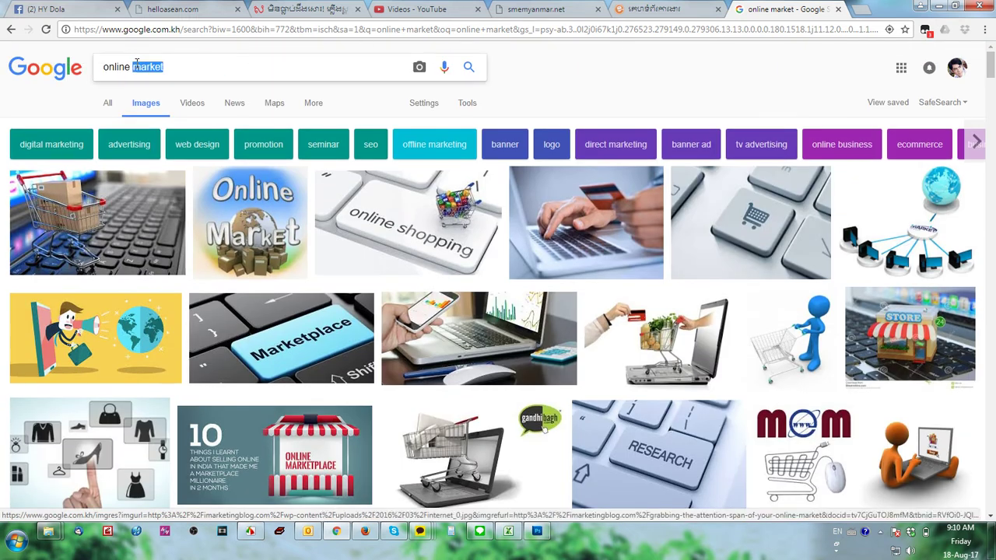
double_click(152, 68)
click(192, 68)
text(background)
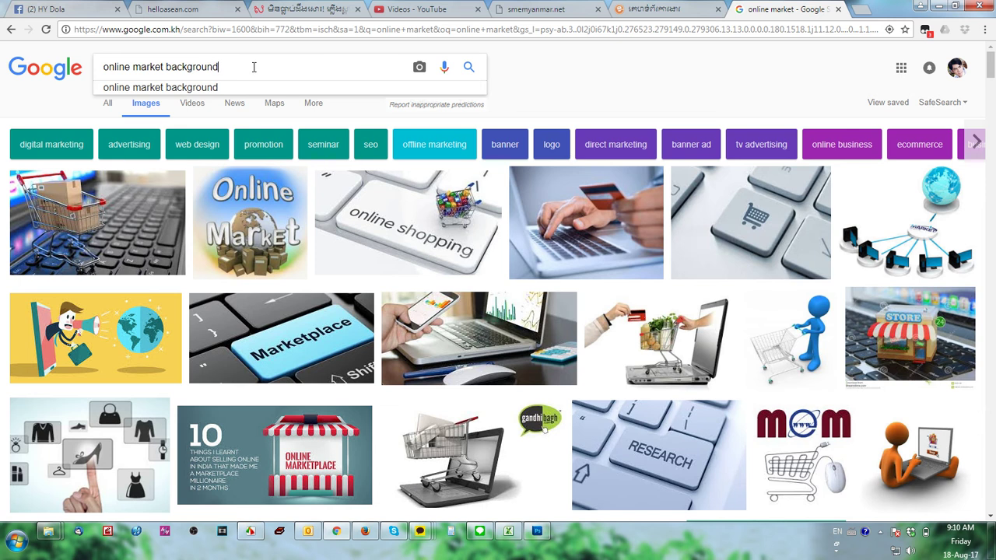
key(Return)
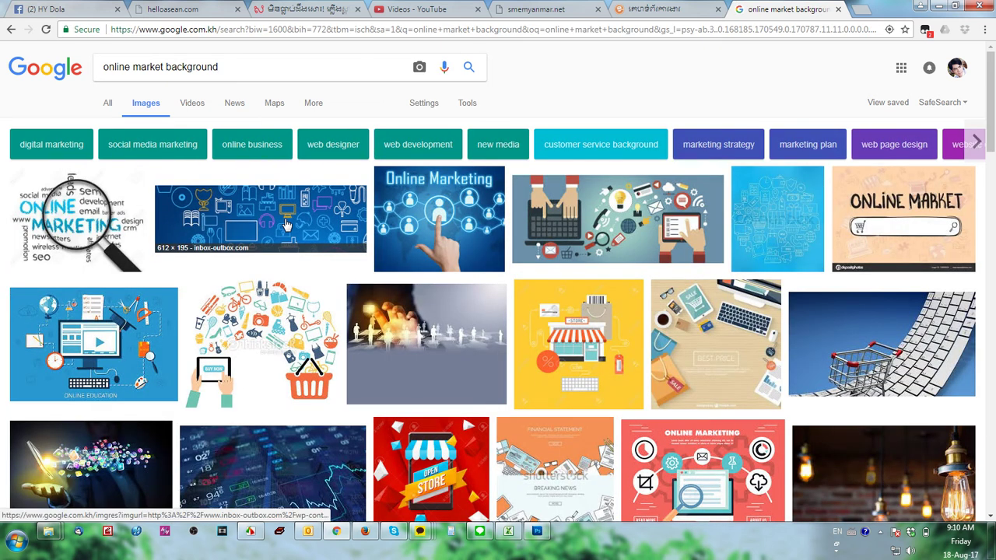
- Preview the blue icon-pattern picture and look through the background results below it
click(285, 223)
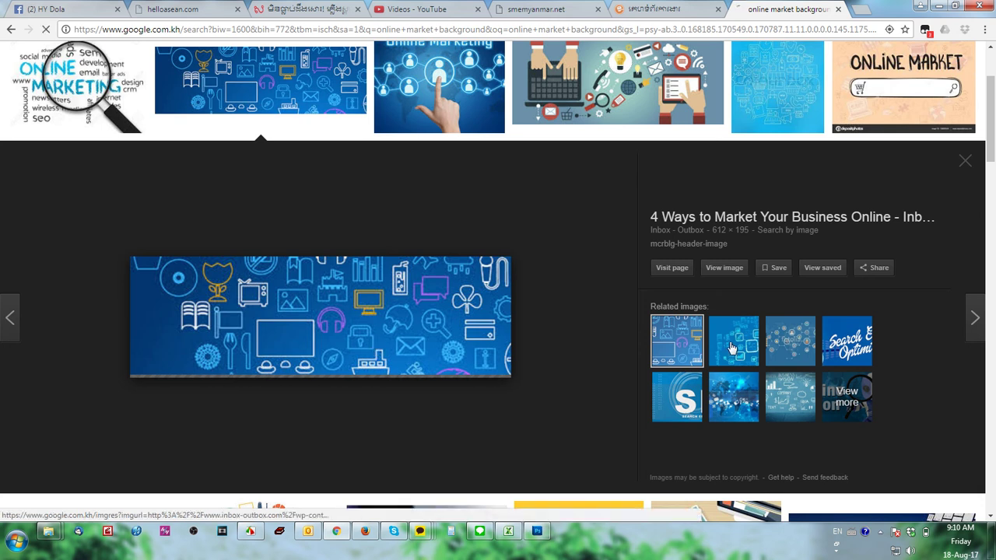
scroll(473, 337, down, 5)
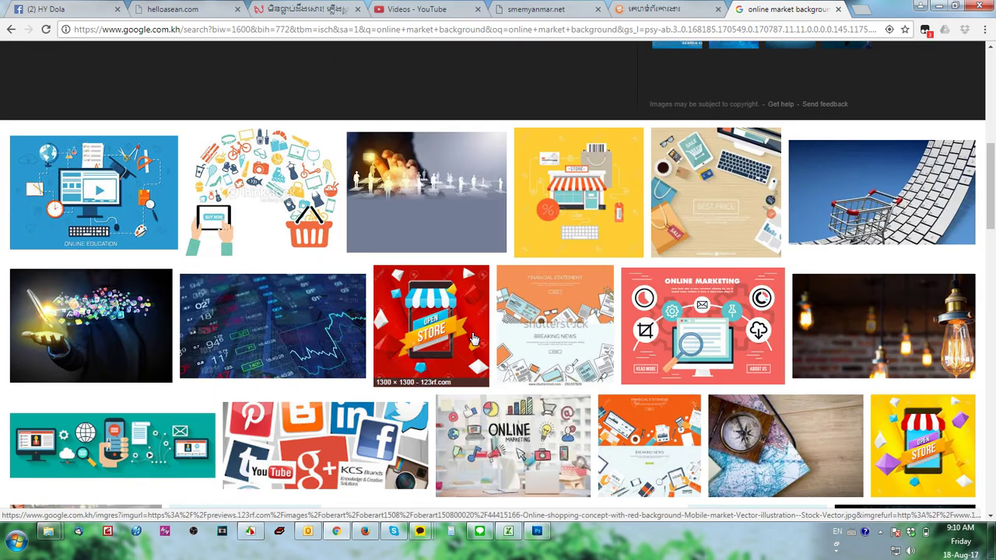
scroll(474, 338, down, 2)
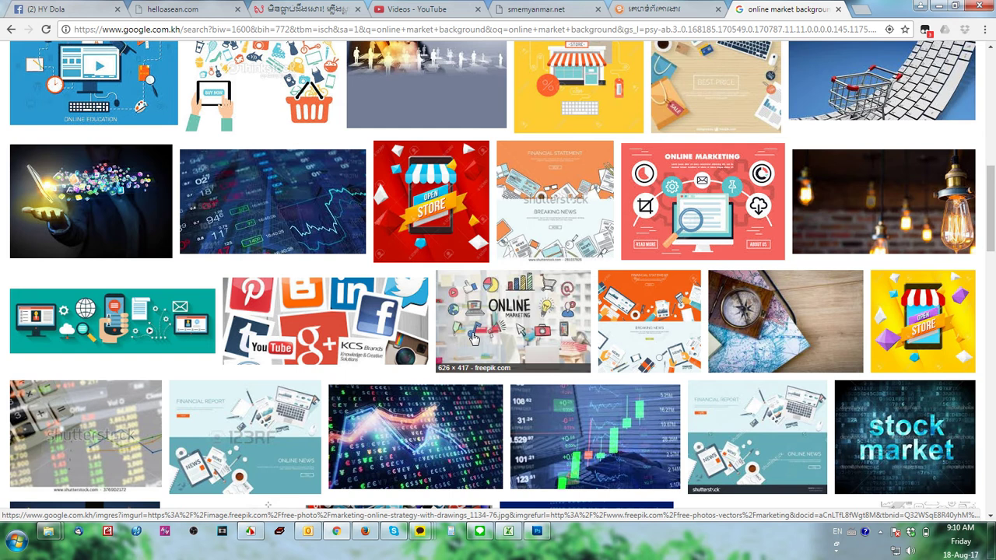
scroll(473, 336, down, 1)
- Preview the compass-and-map picture, compare its related travel images, and return to the original one
click(804, 244)
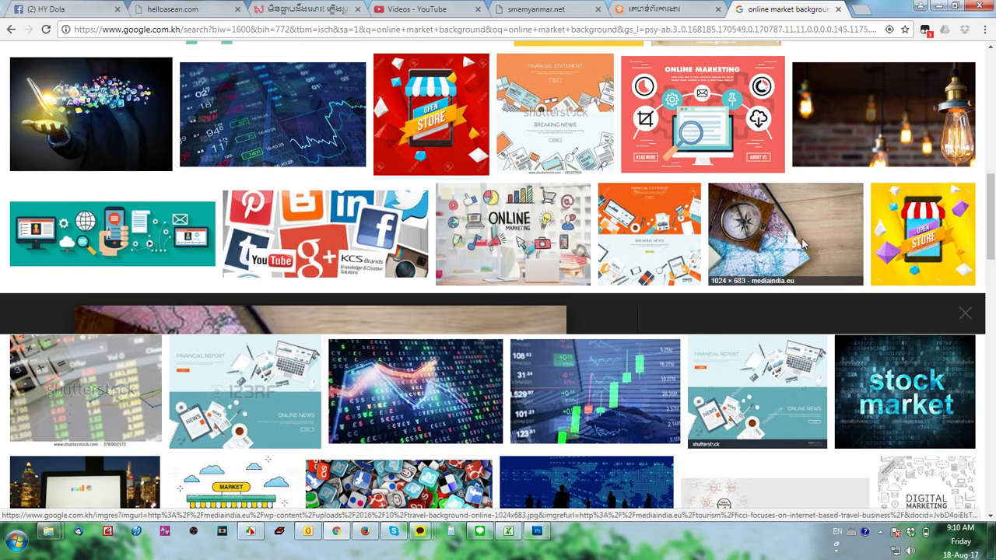
click(713, 348)
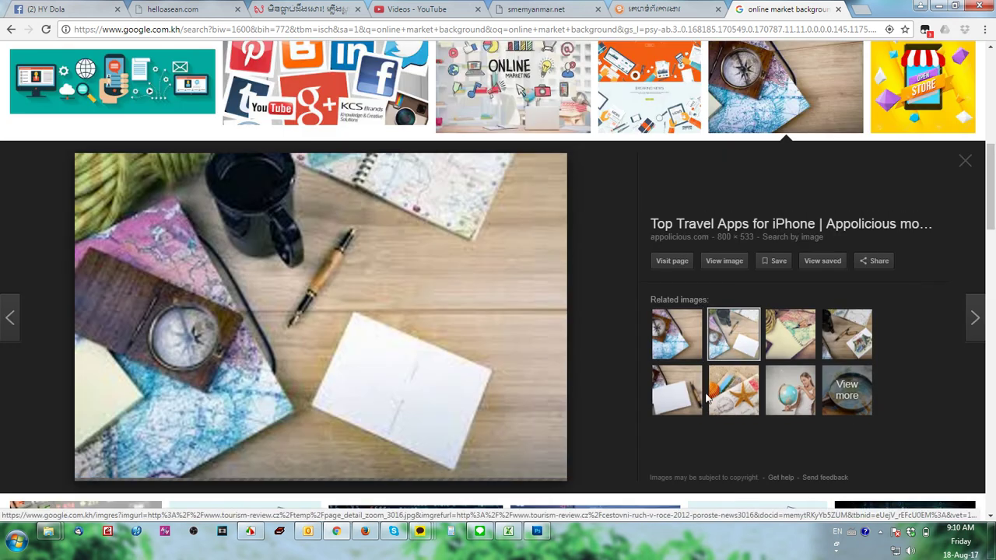
click(681, 389)
click(790, 389)
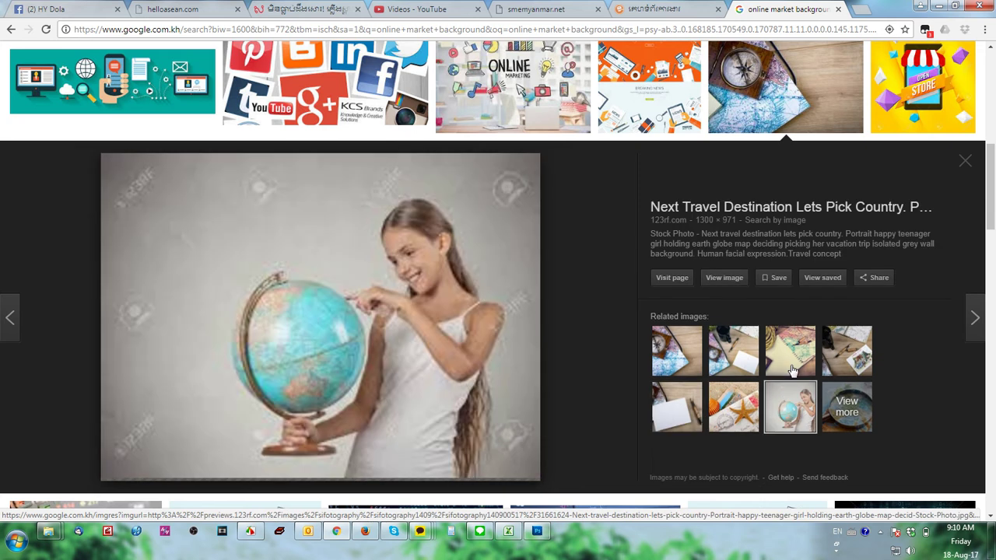
click(733, 350)
click(688, 352)
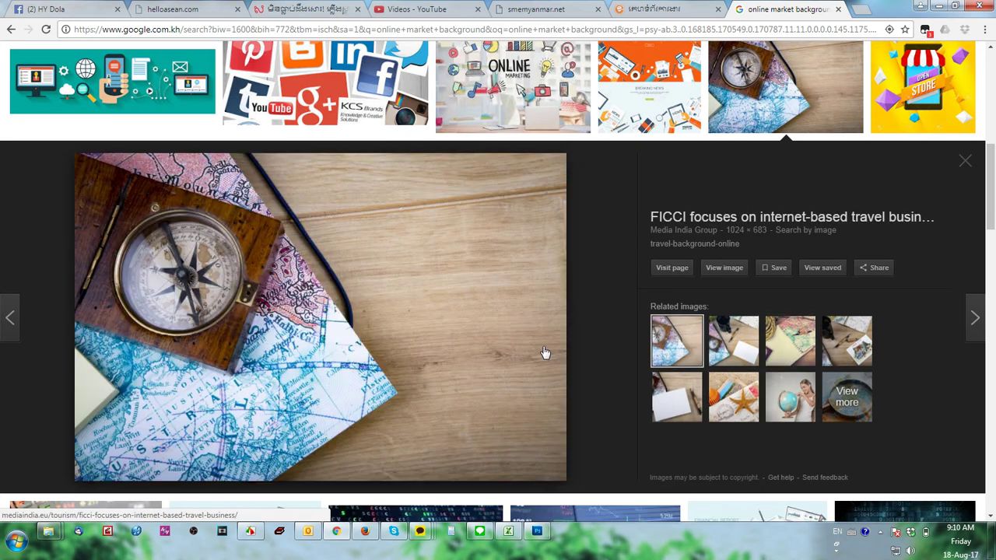
right_click(510, 344)
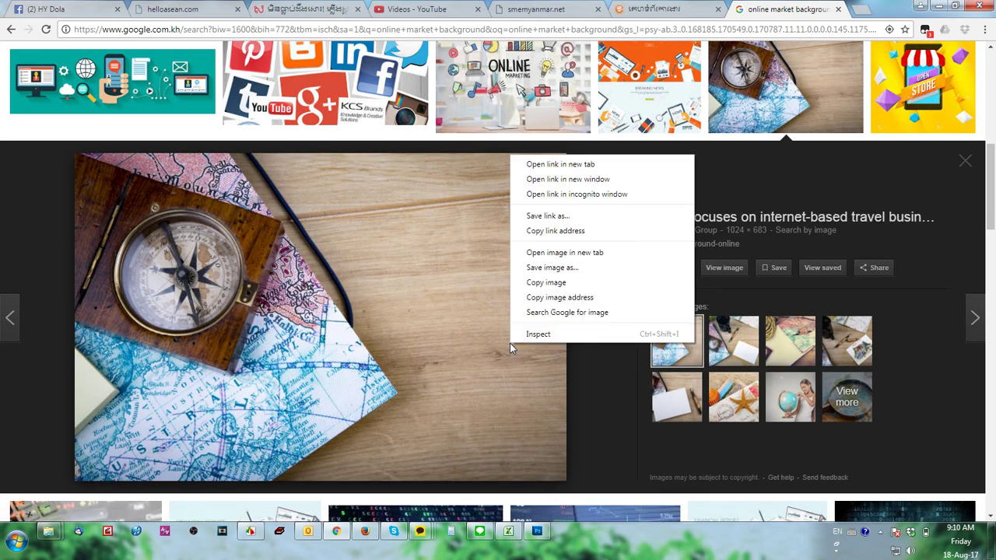
click(545, 284)
click(537, 531)
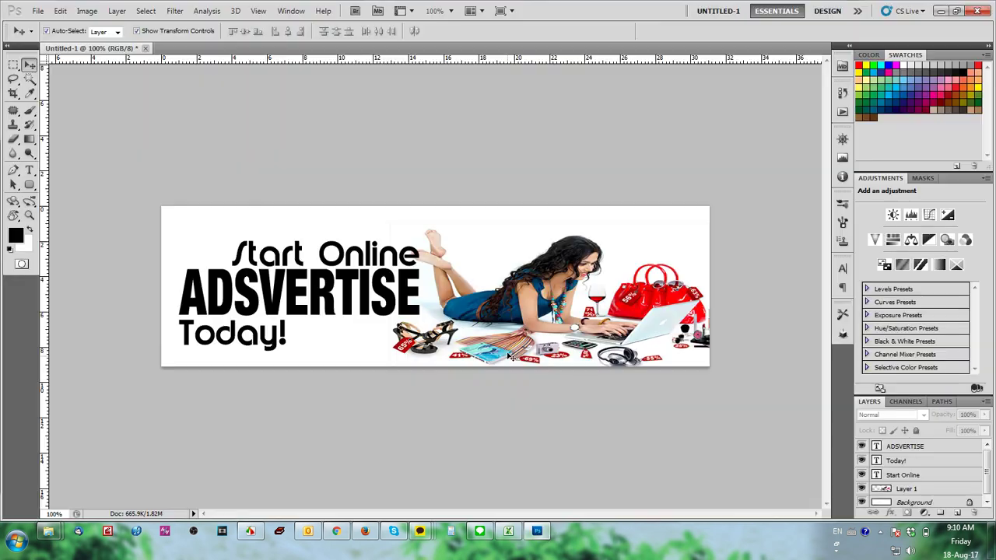
key(ctrl+v)
key(ctrl+z)
- Copy the compass-and-map picture from Chrome, paste it into the Photoshop banner, and place it behind the headline text and the woman image
click(336, 531)
right_click(351, 371)
click(394, 305)
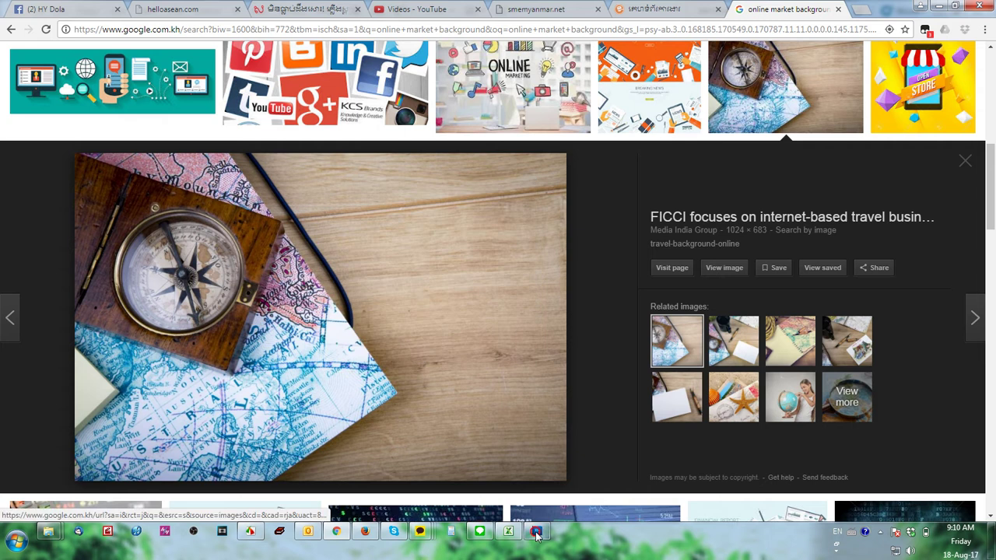
click(537, 531)
key(ctrl+v)
drag(552, 307, 533, 267)
key(ctrl+shift+bracketleft)
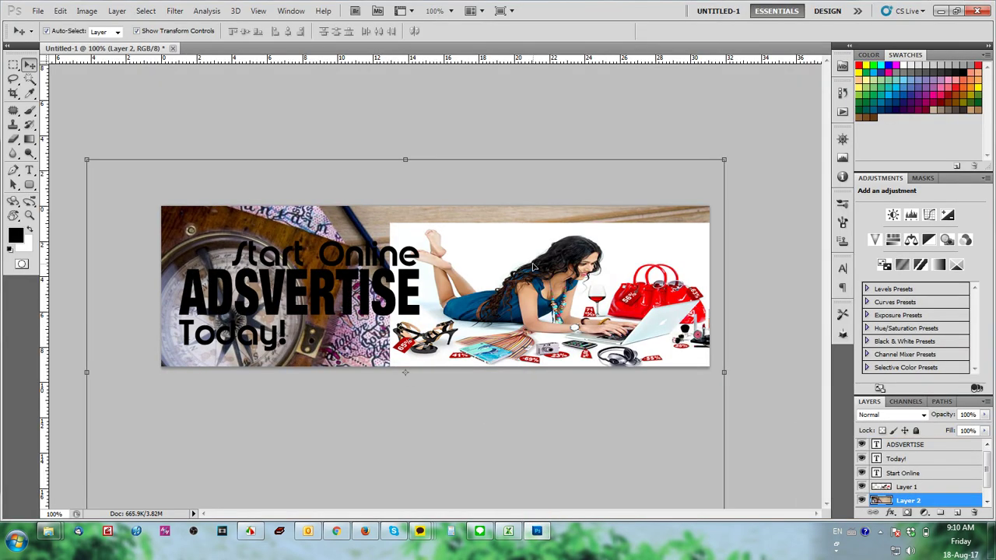
- Scale the compass-and-map background down proportionally to about 51% so it sits behind the headline
key(ctrl+minus)
drag(634, 491, 421, 348)
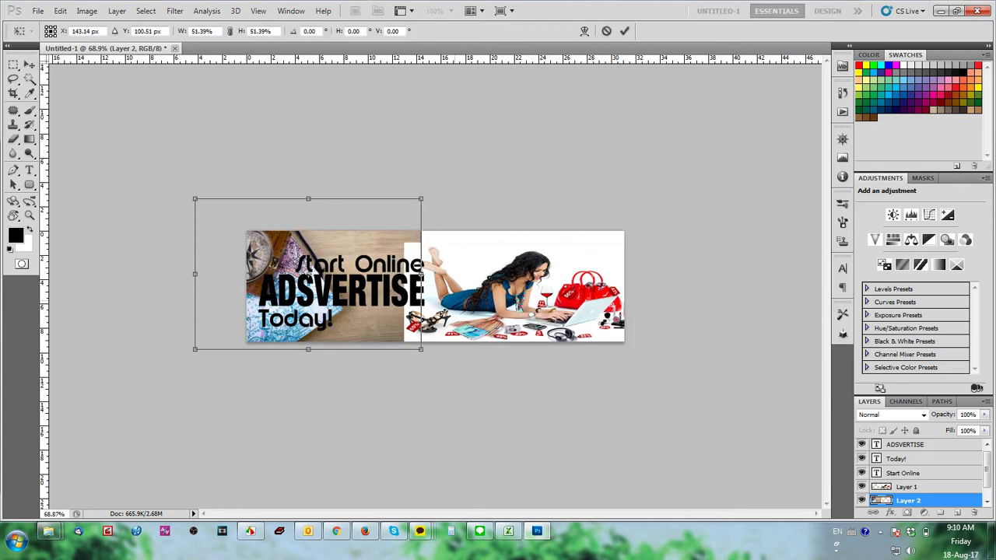
key(ctrl+plus)
key(Return)
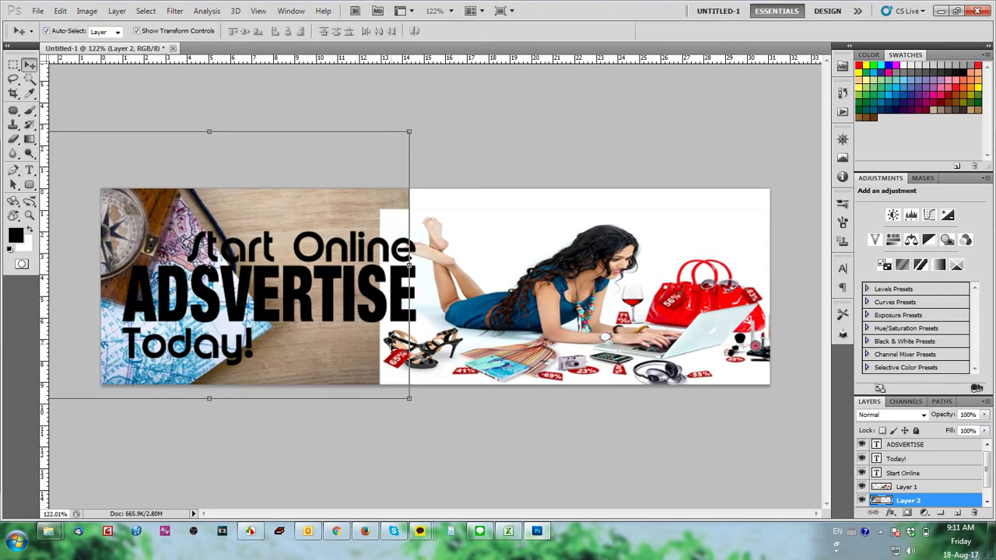
- Enlarge the map background to about 194% width and 191% height to span the full banner, and select the woman image's layer
drag(399, 130, 786, 136)
drag(402, 380, 322, 129)
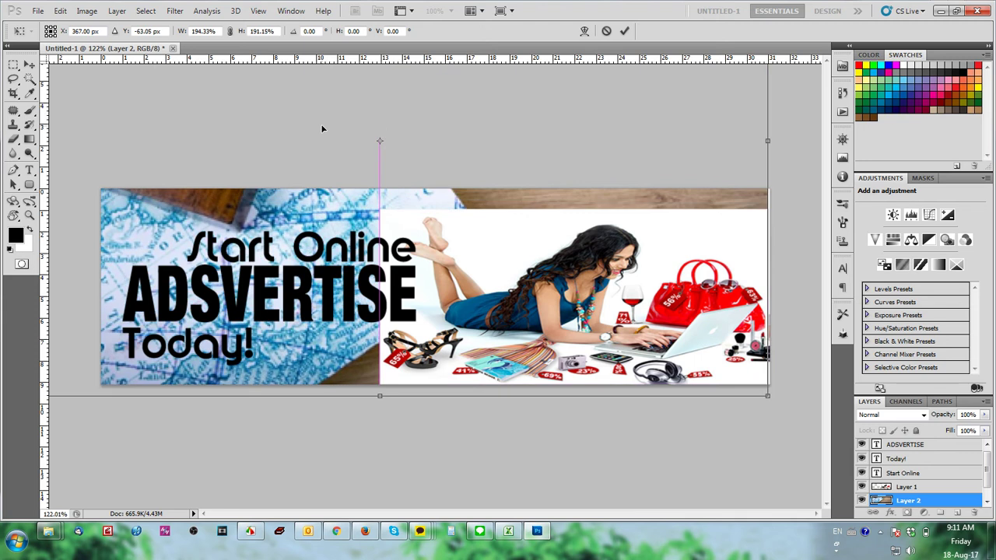
key(Return)
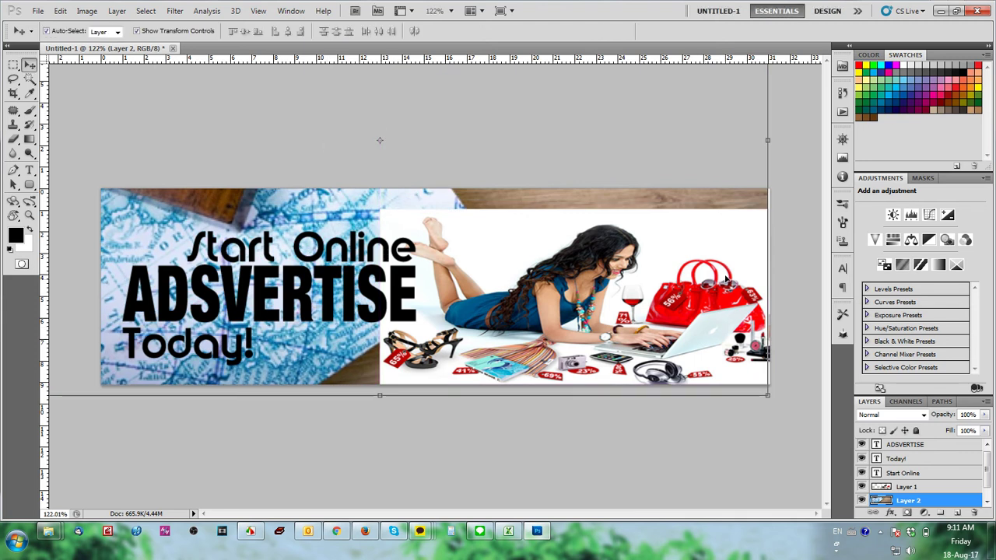
drag(723, 201, 728, 201)
click(926, 486)
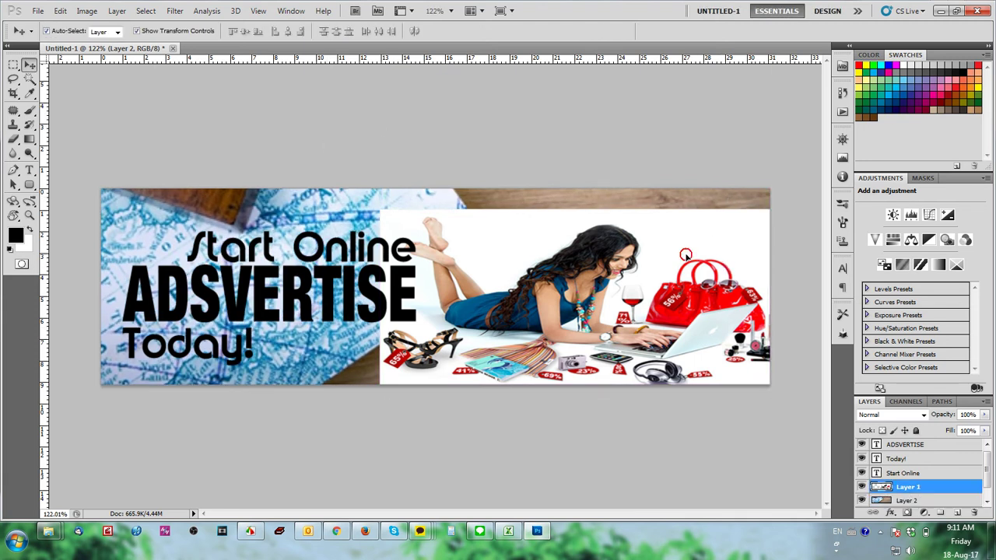
- Try the blend modes from Dissolve through Multiply, Hard Light, Hard Mix, Hue and Luminosity on the woman image's layer
click(901, 419)
click(900, 418)
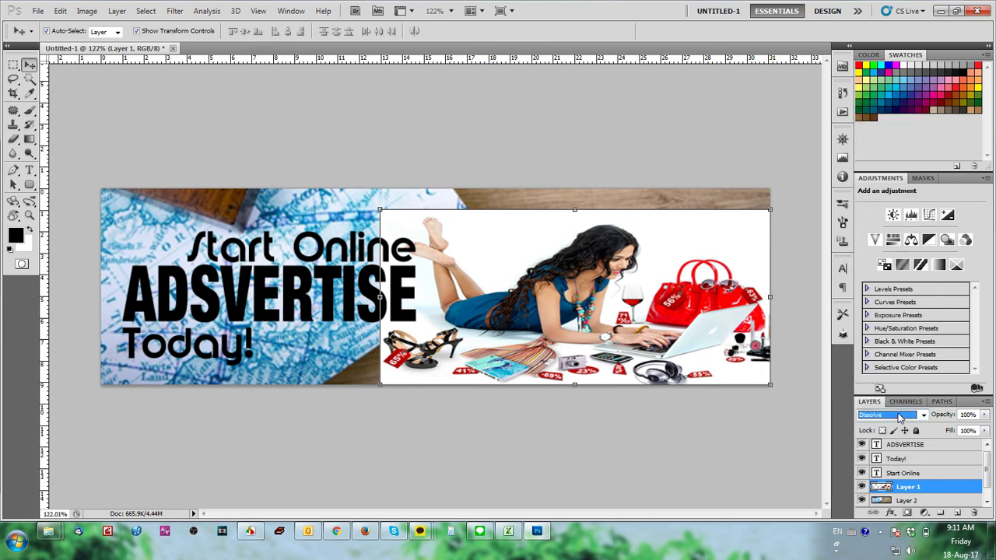
scroll(899, 418, down, 5)
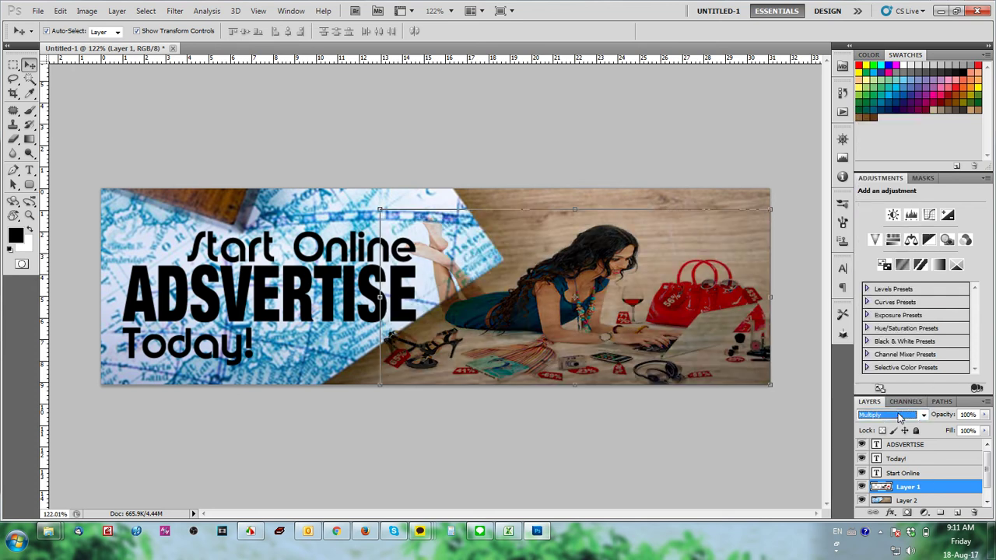
scroll(899, 418, down, 6)
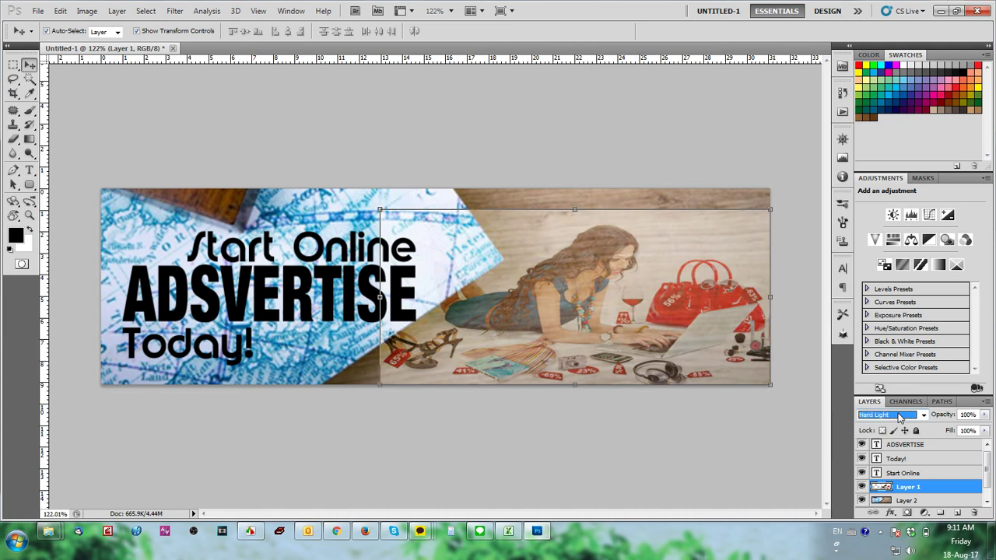
scroll(899, 418, down, 1)
scroll(899, 418, down, 5)
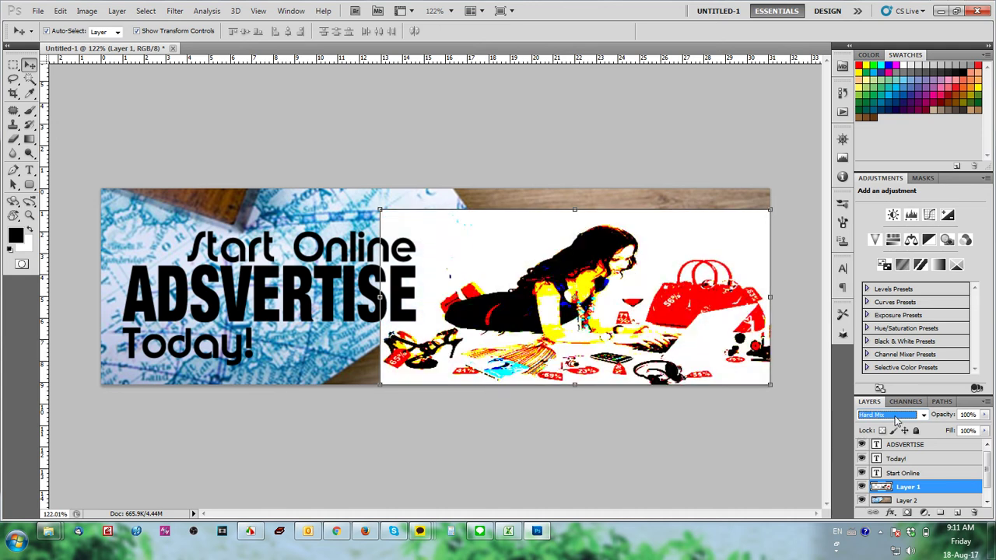
scroll(912, 421, down, 2)
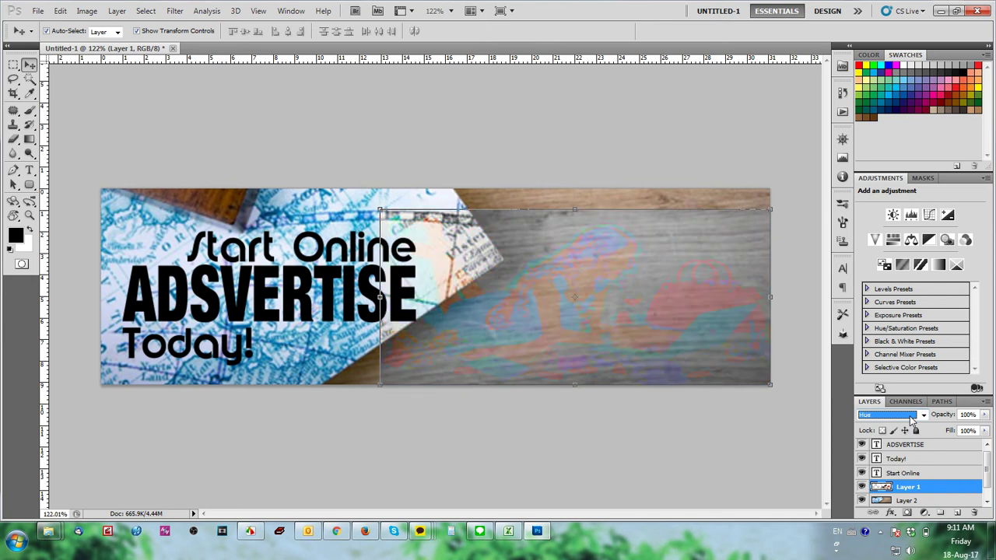
scroll(912, 421, down, 1)
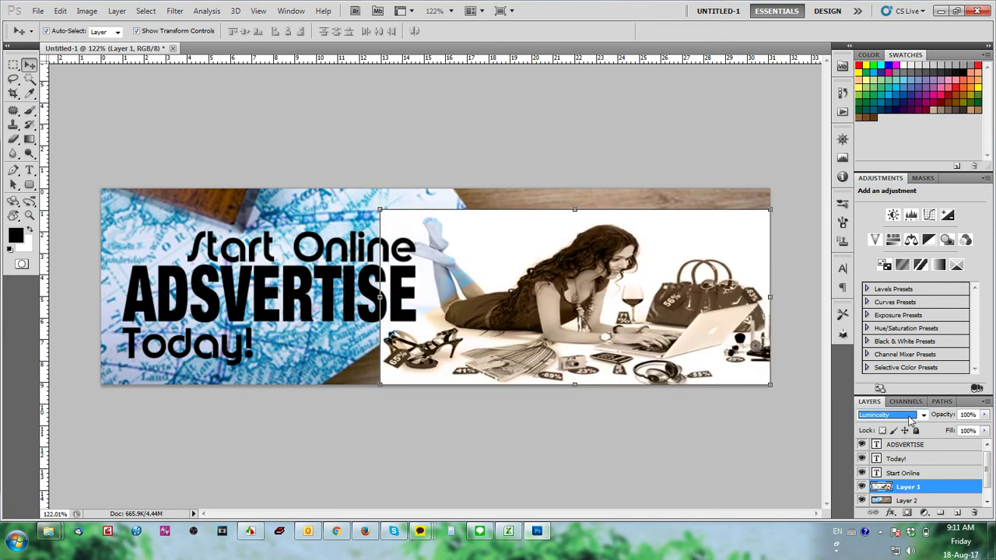
click(909, 421)
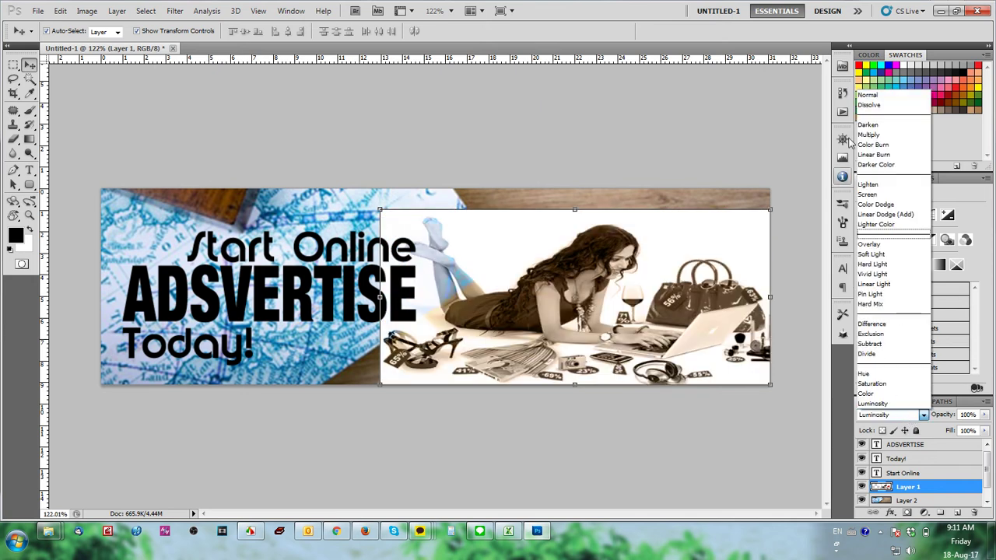
key(Escape)
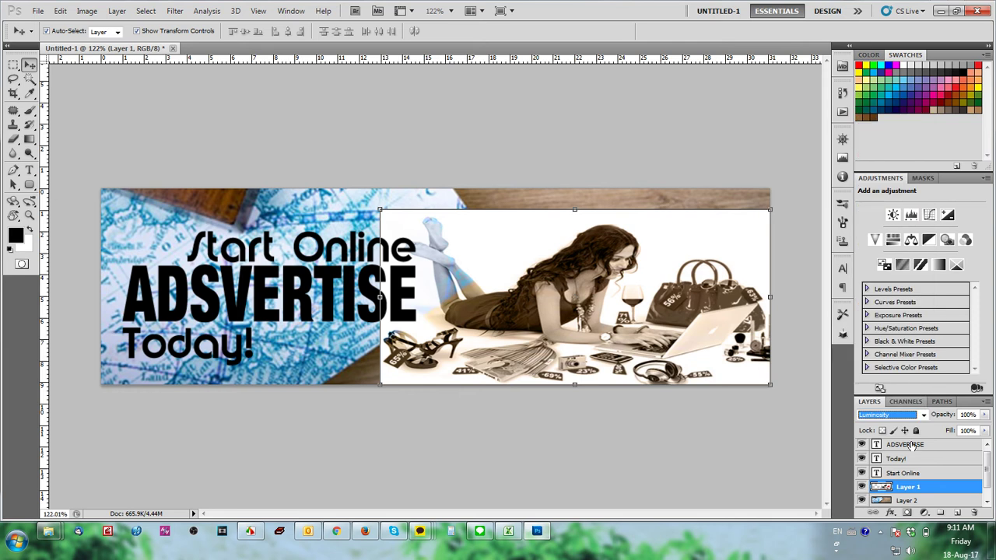
key(Up)
key(Up)
key(Up)
- Set the woman image's layer to the Dissolve blend mode, comparing it briefly with Darken
click(923, 415)
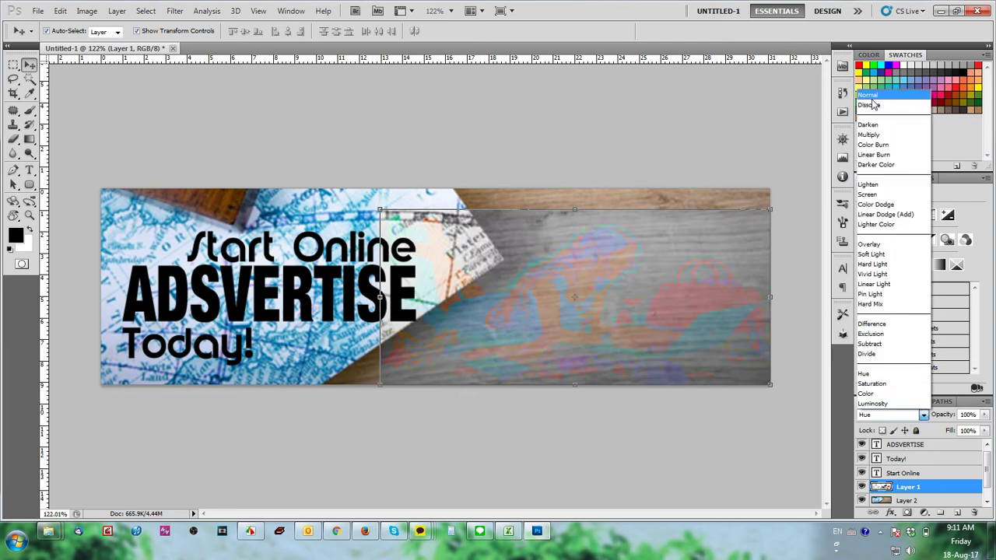
click(870, 105)
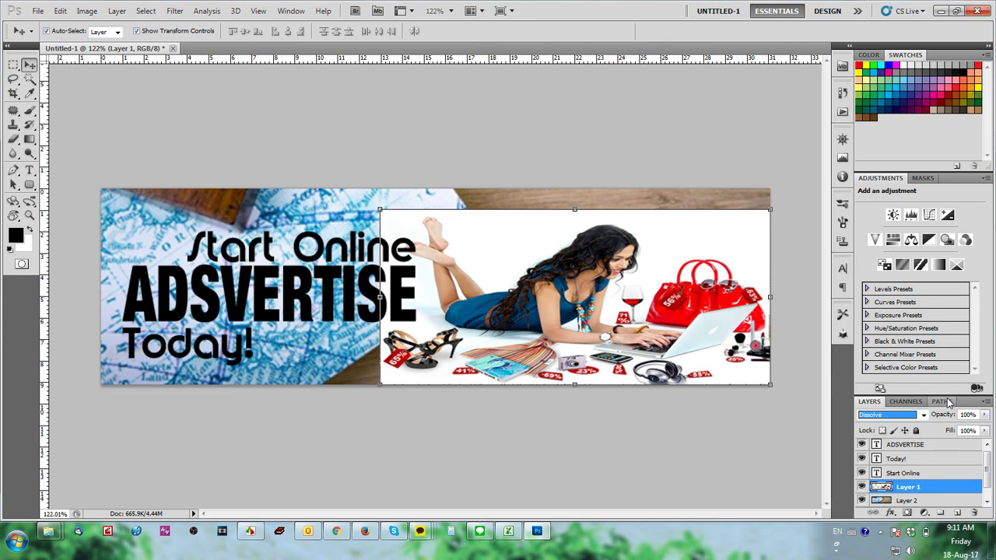
key(Down)
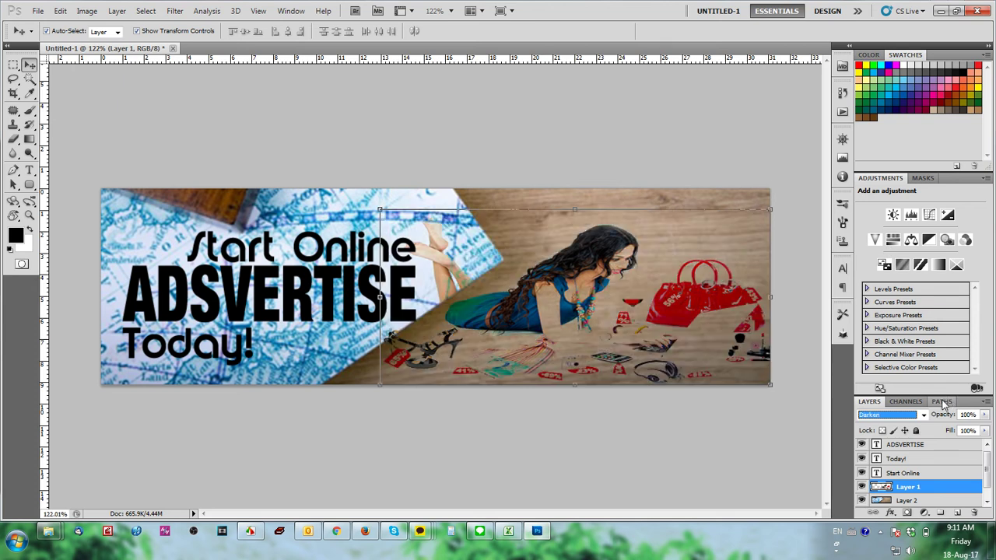
key(Up)
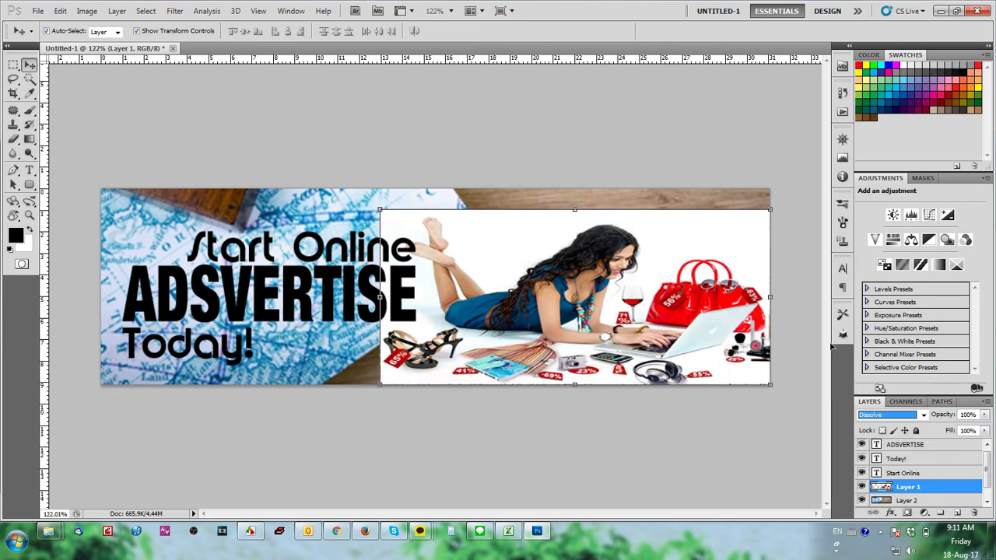
click(29, 80)
click(557, 234)
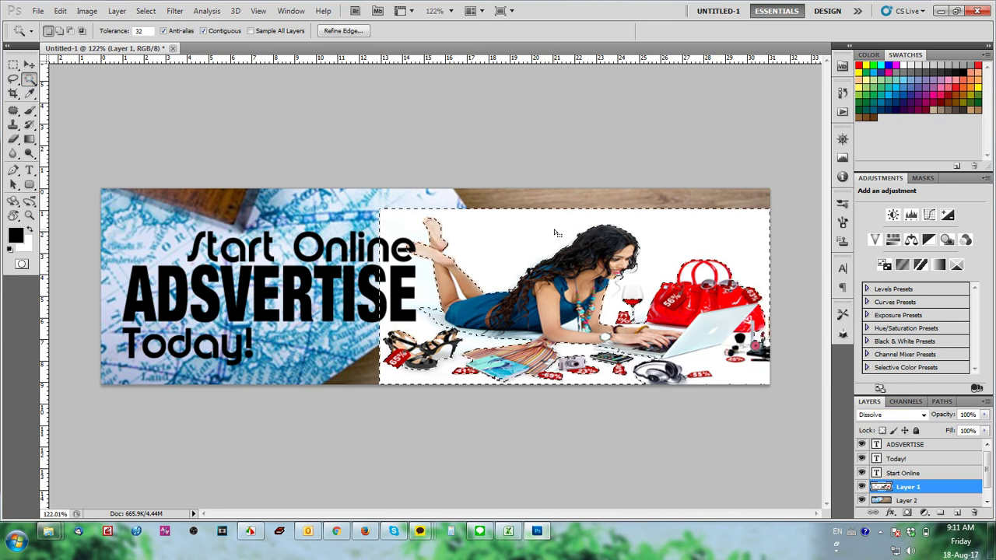
key(ctrl+d)
key(v)
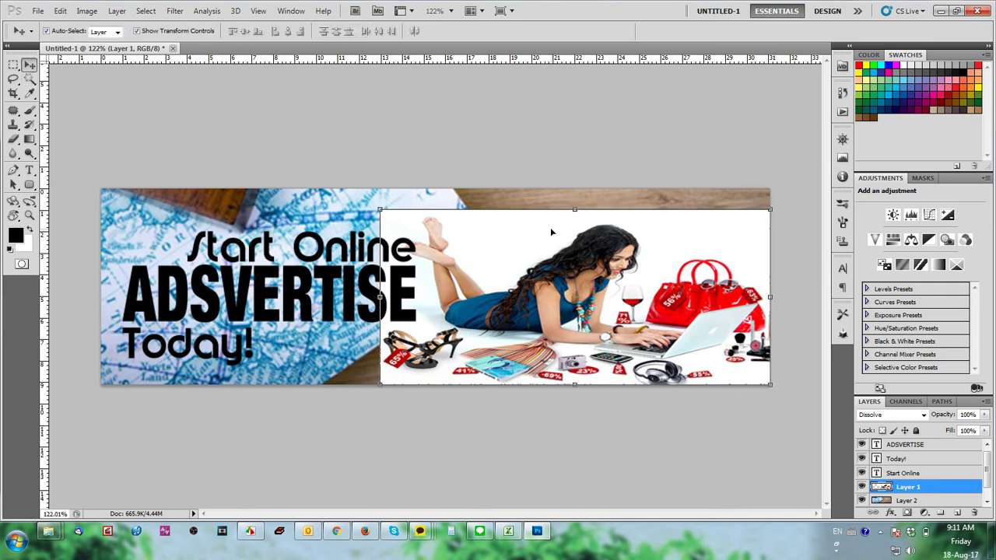
- Shift the map background left and delete its wooden area with a Pen tool selection along the map's slanted edge
click(363, 200)
drag(363, 200, 235, 192)
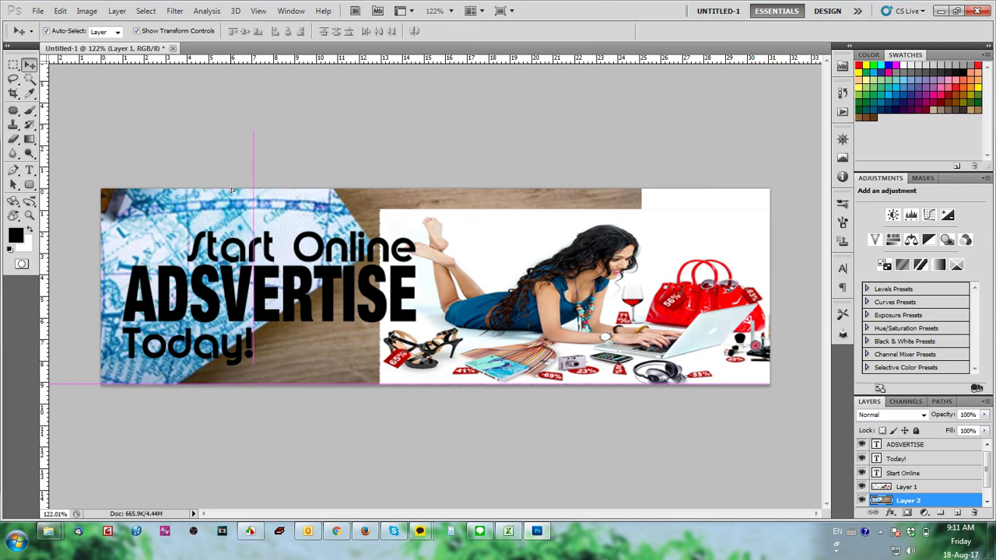
key(p)
click(327, 187)
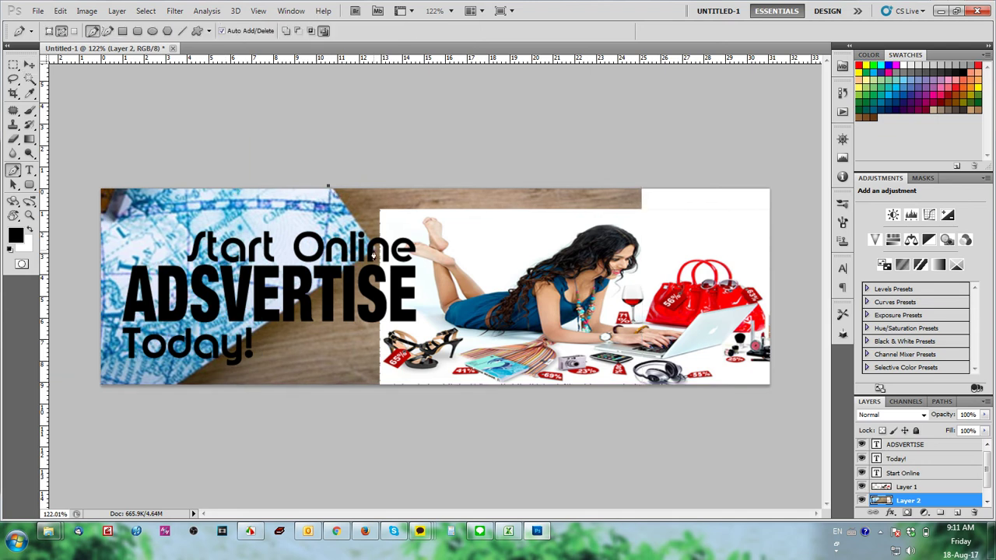
click(148, 395)
click(737, 429)
click(746, 166)
key(ctrl+Return)
key(Delete)
key(ctrl+d)
key(v)
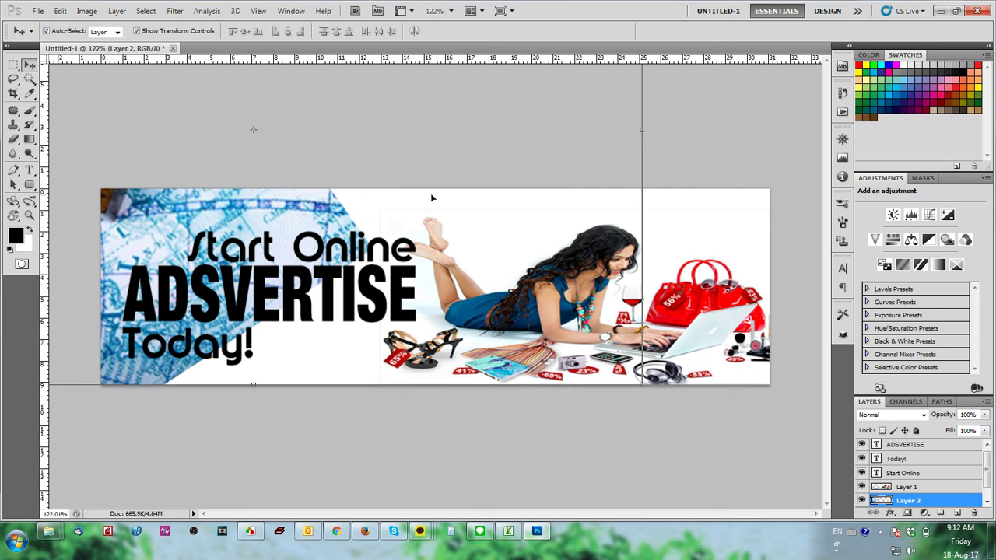
- Reduce the map background layer's opacity to 43% and deselect the layer
click(984, 414)
drag(947, 428, 941, 428)
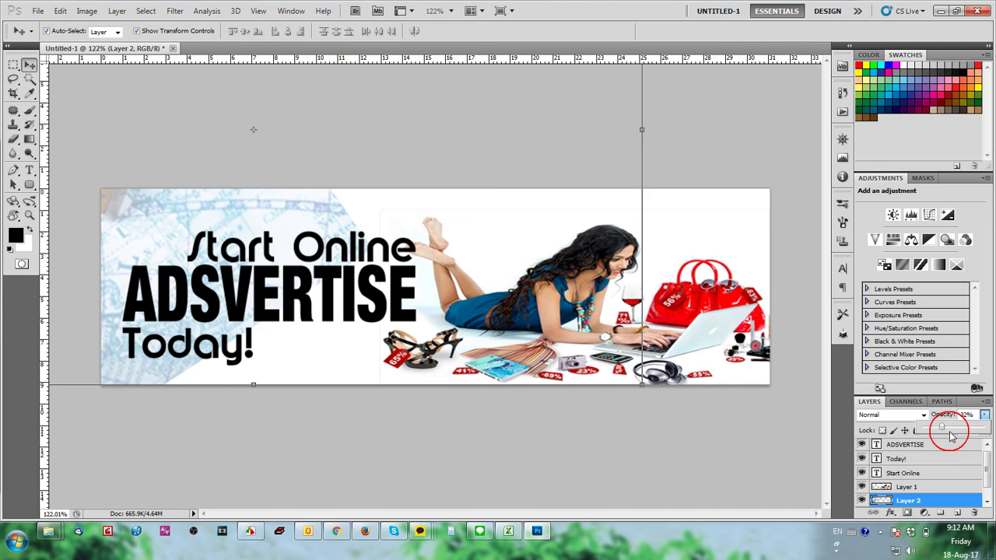
drag(940, 432, 950, 430)
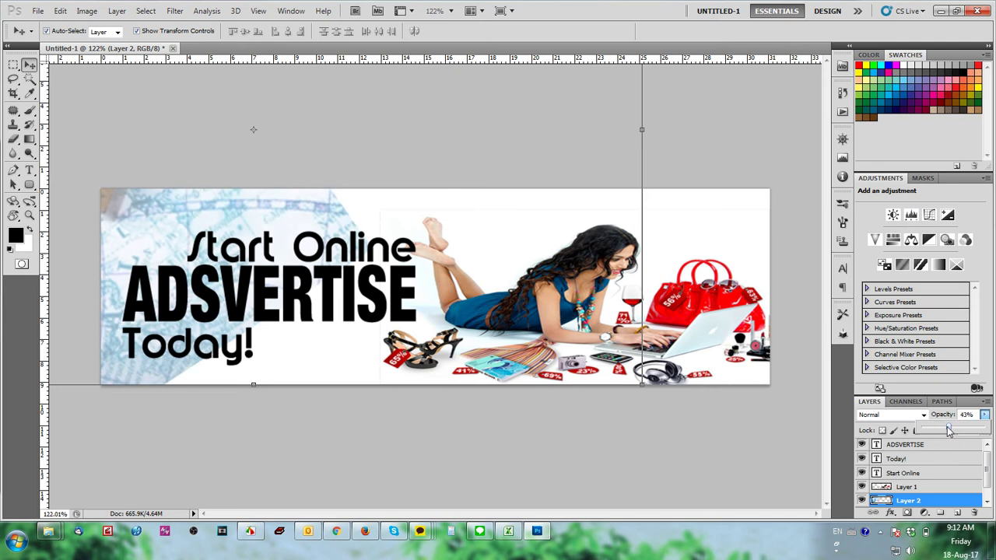
click(698, 472)
click(697, 471)
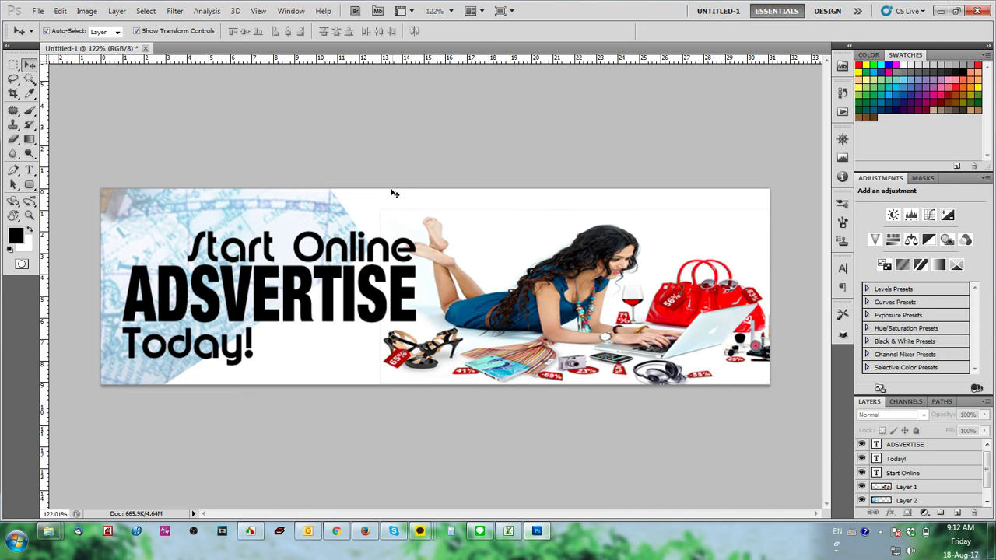
- Shift the faded map background slightly left, try overlaying a duplicate of it, and undo the duplication
mouse_move(233, 201)
mouse_down()
mouse_move(263, 258)
mouse_move(281, 206)
mouse_move(296, 199)
mouse_move(220, 212)
mouse_move(230, 213)
mouse_up()
click(330, 463)
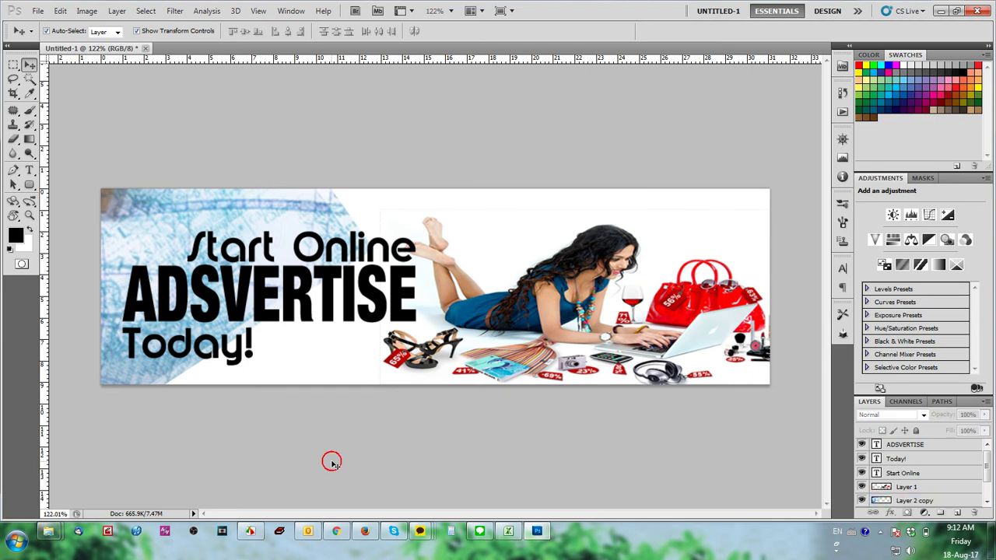
key(ctrl+alt+z)
key(ctrl+alt+z)
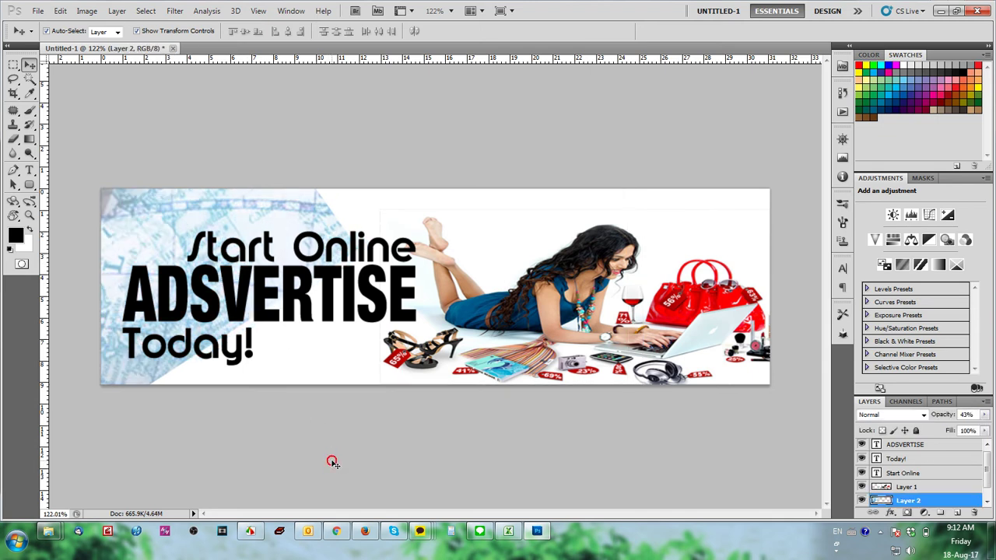
click(331, 462)
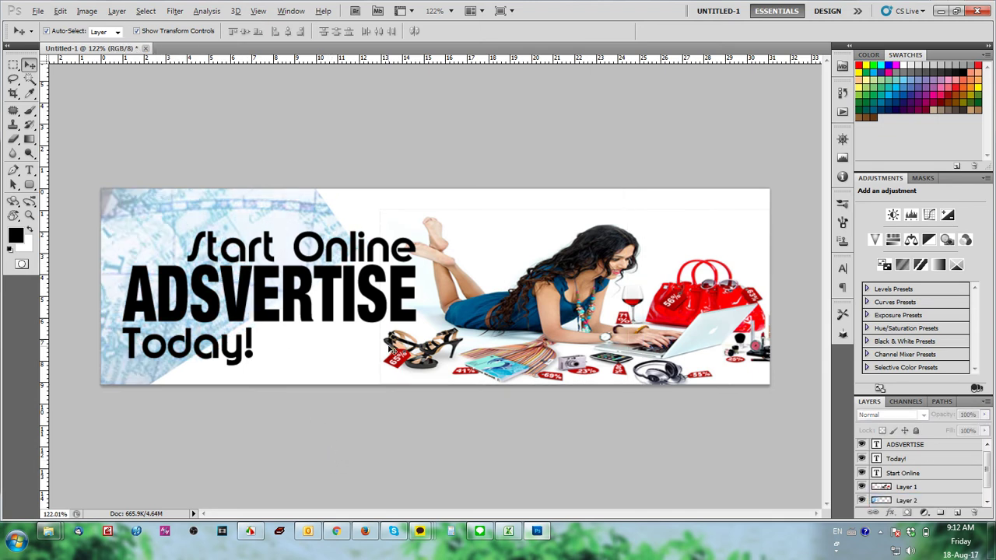
- Add a new layer directly above the map background and fill the whole layer with black
scroll(390, 351, down, 3)
scroll(390, 349, up, 2)
key(alt)
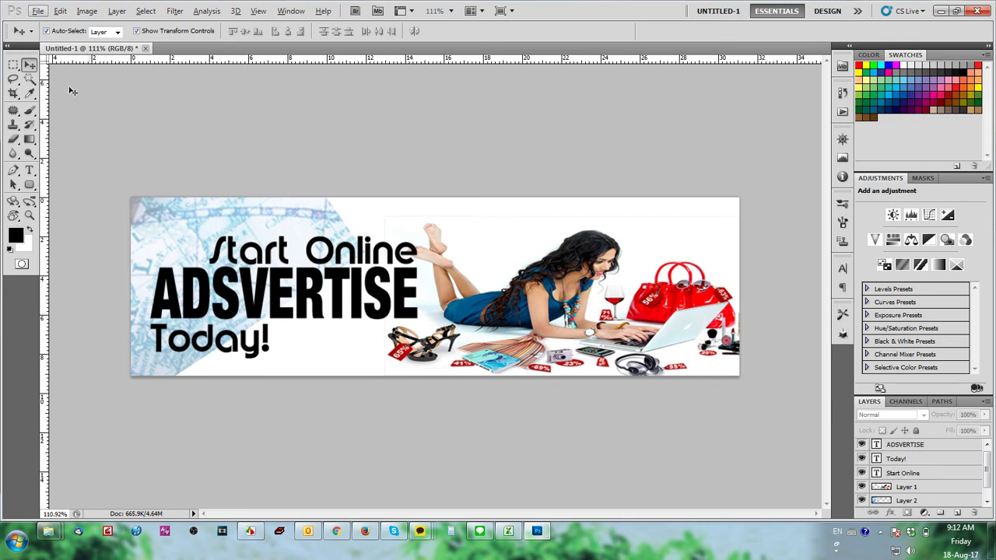
click(12, 67)
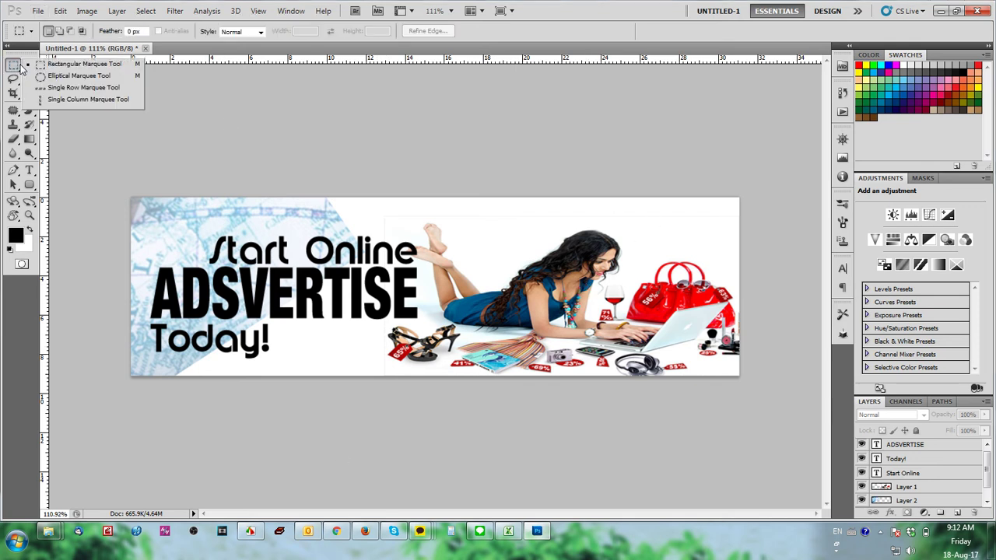
click(679, 169)
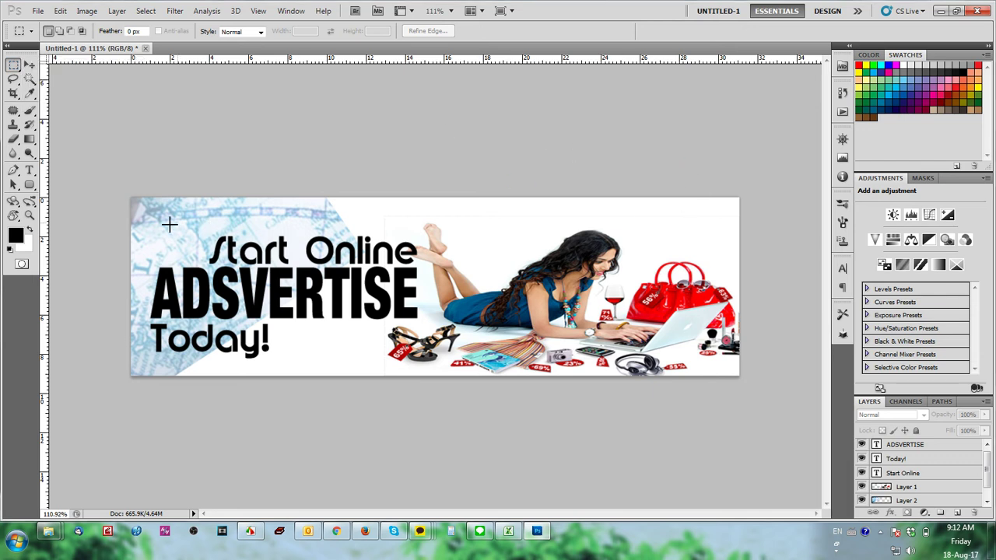
click(956, 513)
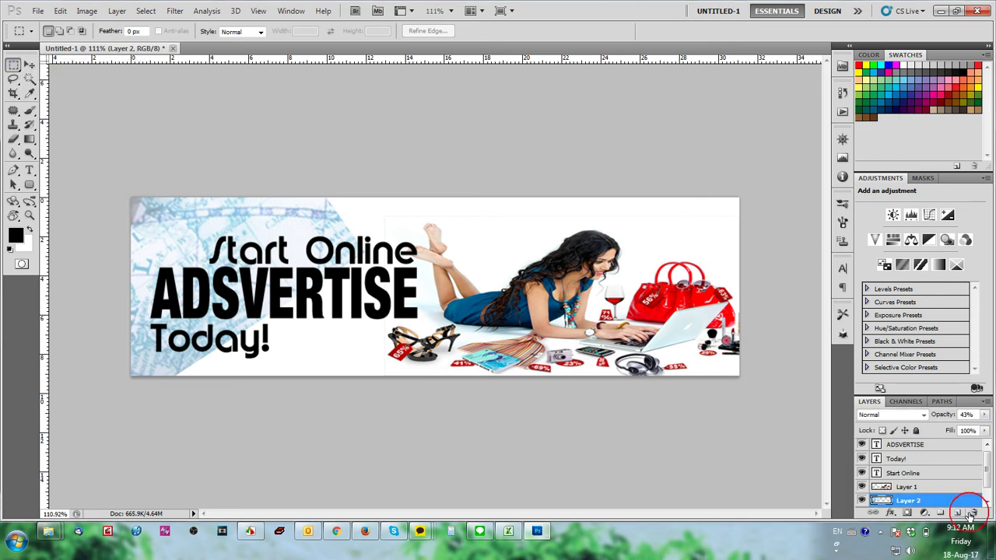
key(alt+BackSpace)
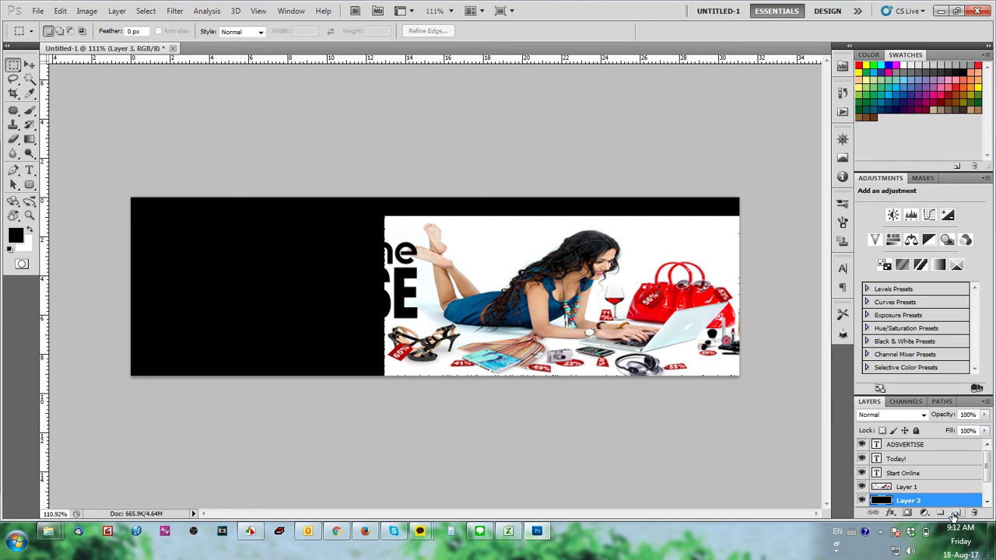
- Apply the thin black stroke style preset without fill to the black layer and bring it to the front
click(290, 10)
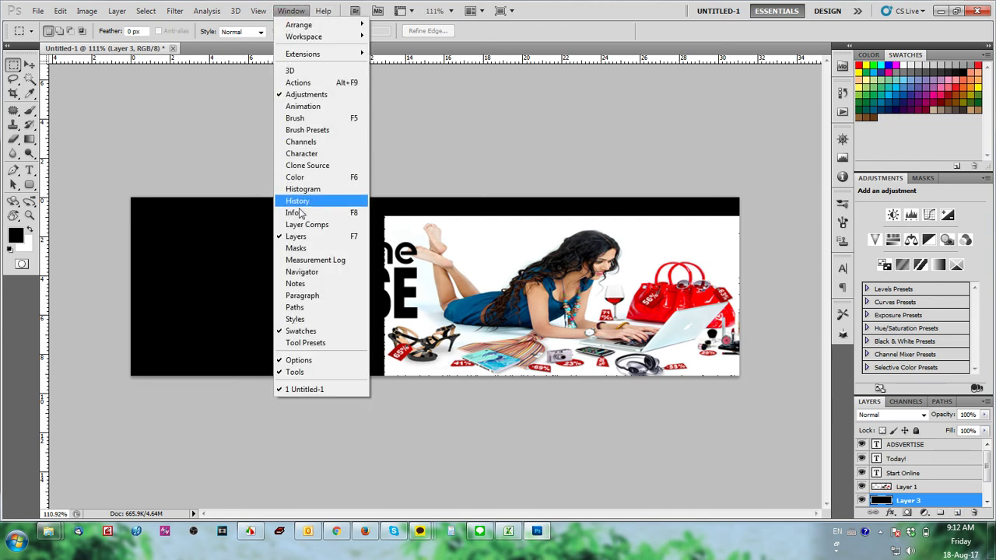
click(295, 319)
click(864, 133)
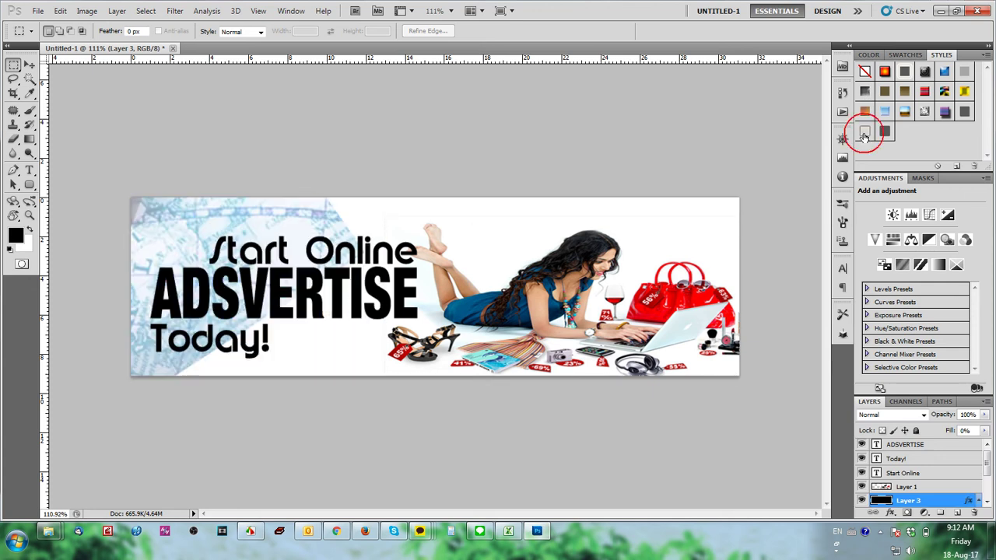
key(v)
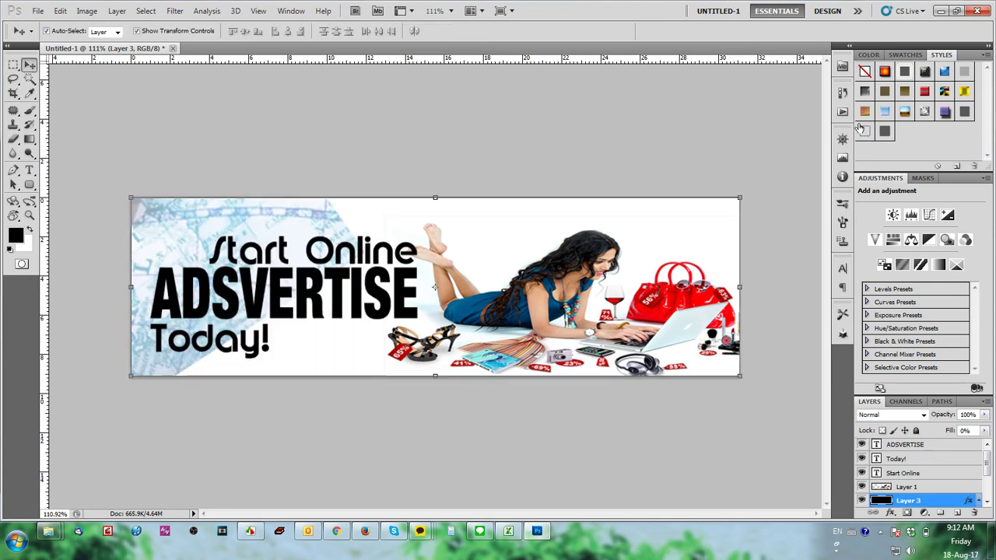
key(ctrl+shift+bracketright)
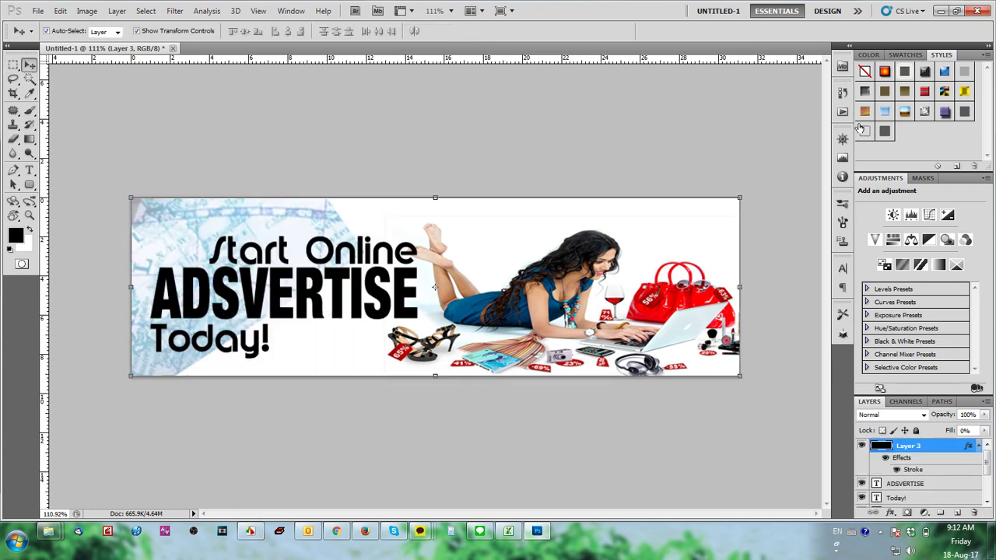
- Change the black layer's stroke to 4 px, positioned inside, in dark blue 015989, and deselect the layer
double_click(967, 449)
click(585, 409)
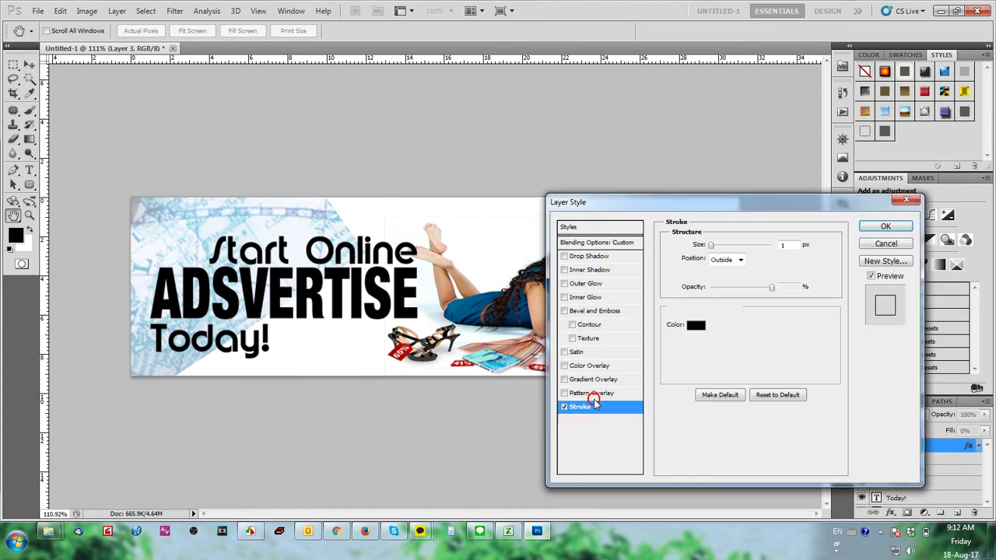
click(735, 260)
click(722, 272)
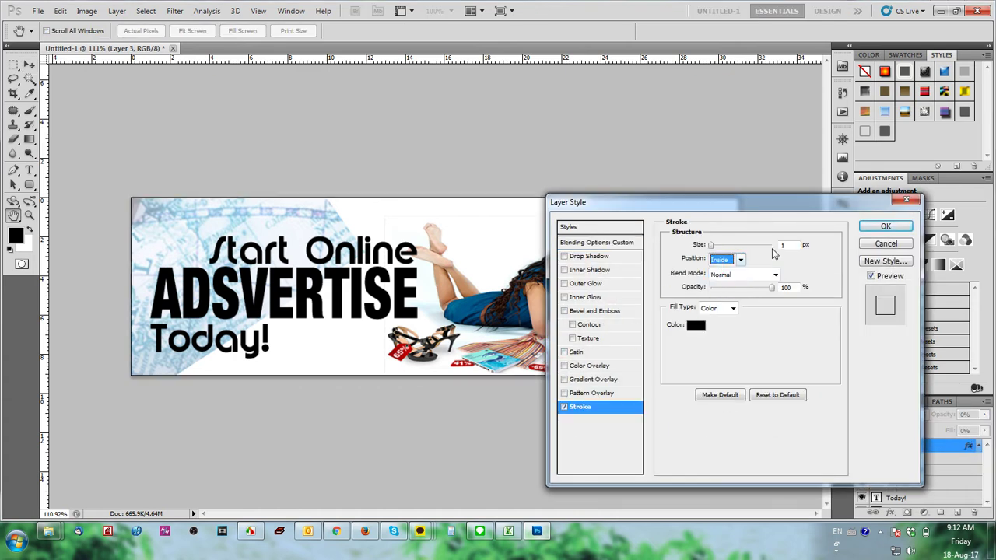
click(781, 245)
click(697, 325)
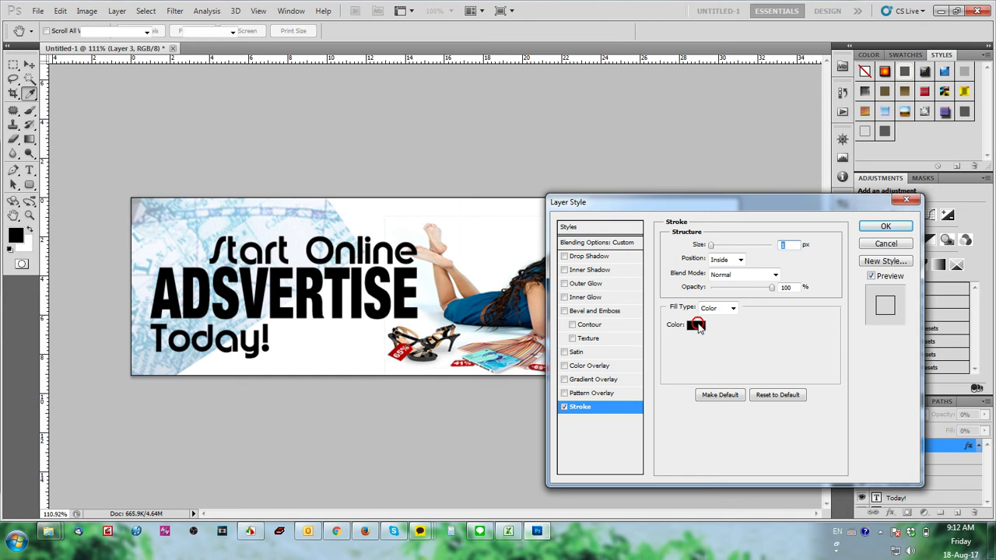
click(484, 298)
click(791, 170)
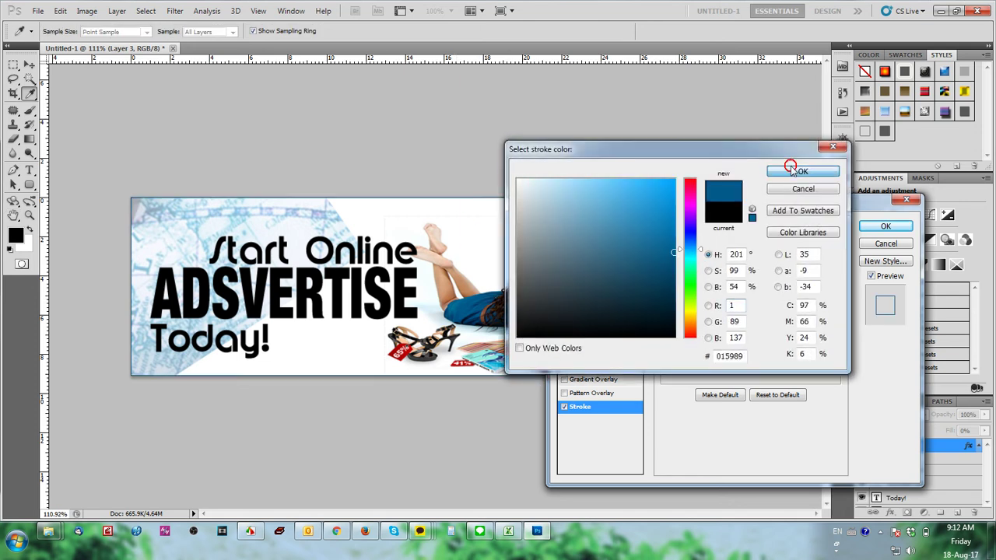
text(4)
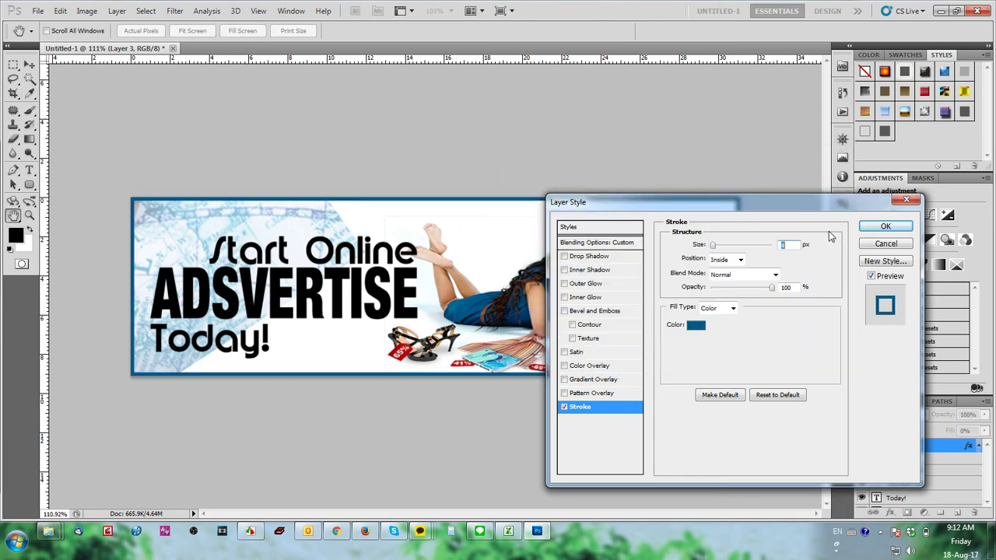
click(885, 226)
click(761, 138)
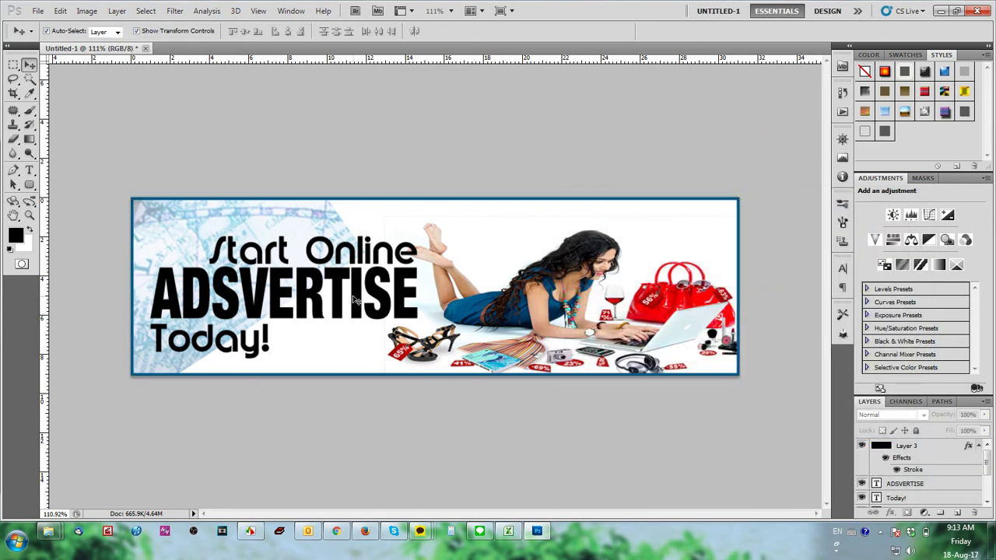
- Hide the woman-with-laptop picture layer (Layer 1) and deselect it
key(ctrl+minus)
key(ctrl+minus)
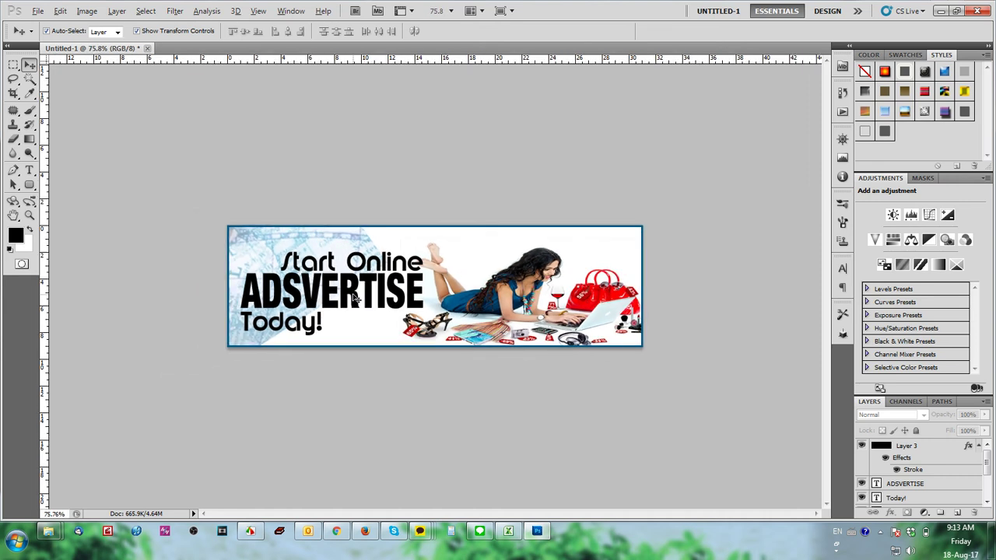
key(ctrl+0)
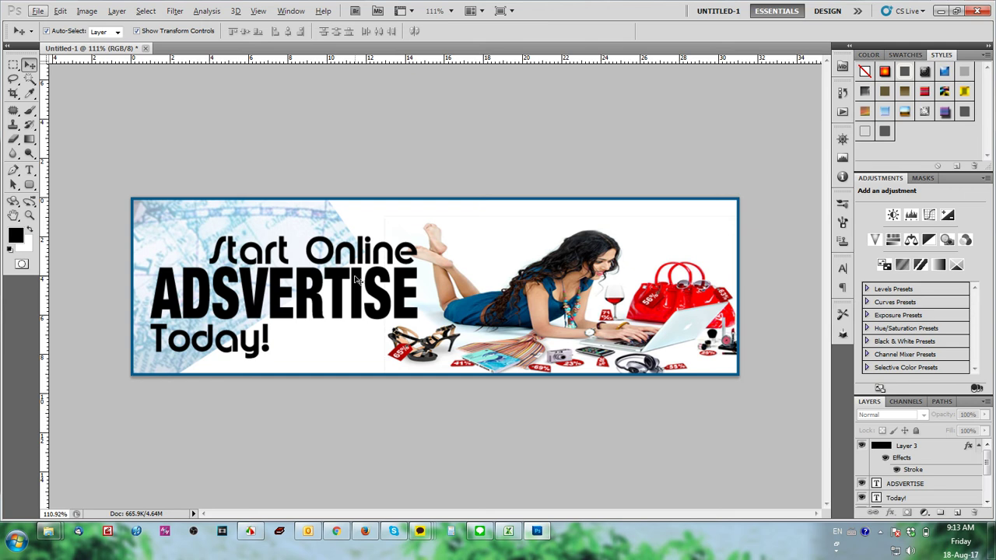
click(614, 313)
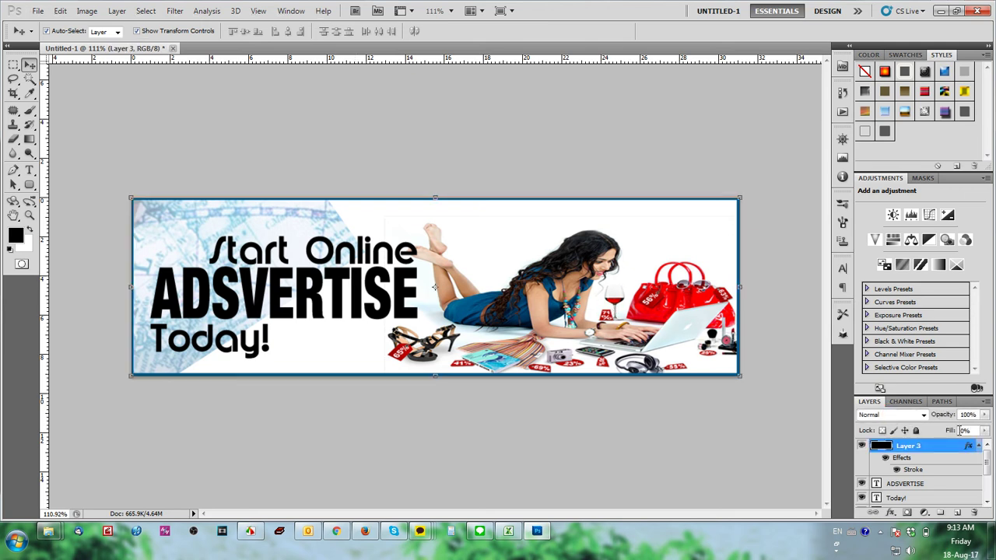
scroll(907, 466, down, 3)
click(881, 473)
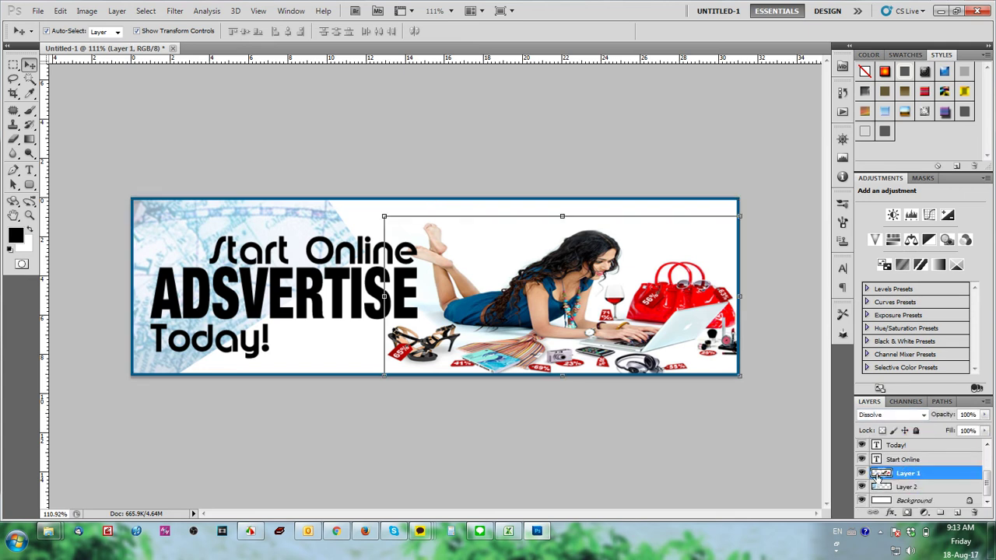
click(862, 472)
click(469, 413)
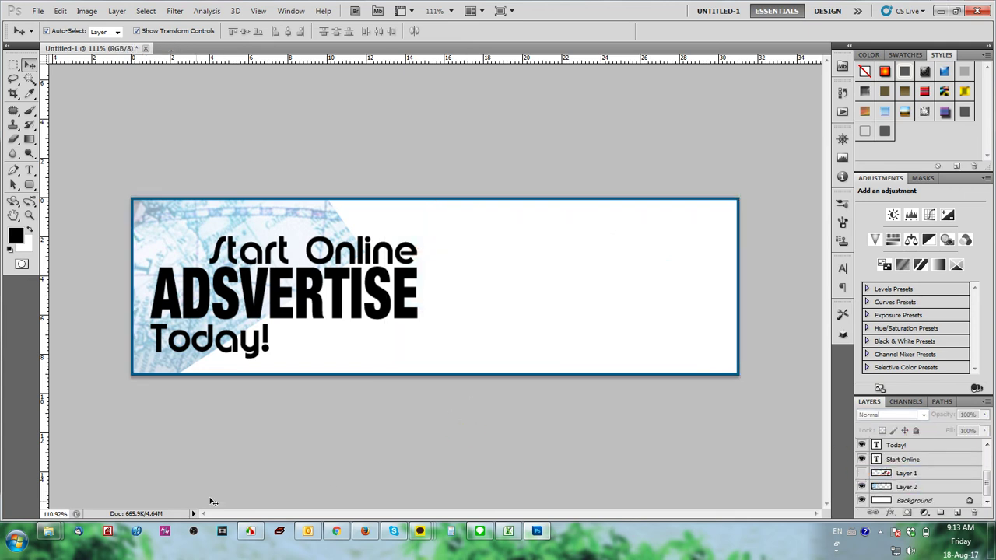
- Switch to Chrome and preview the blurred background photo and its related images in the online market background results
click(339, 532)
click(970, 169)
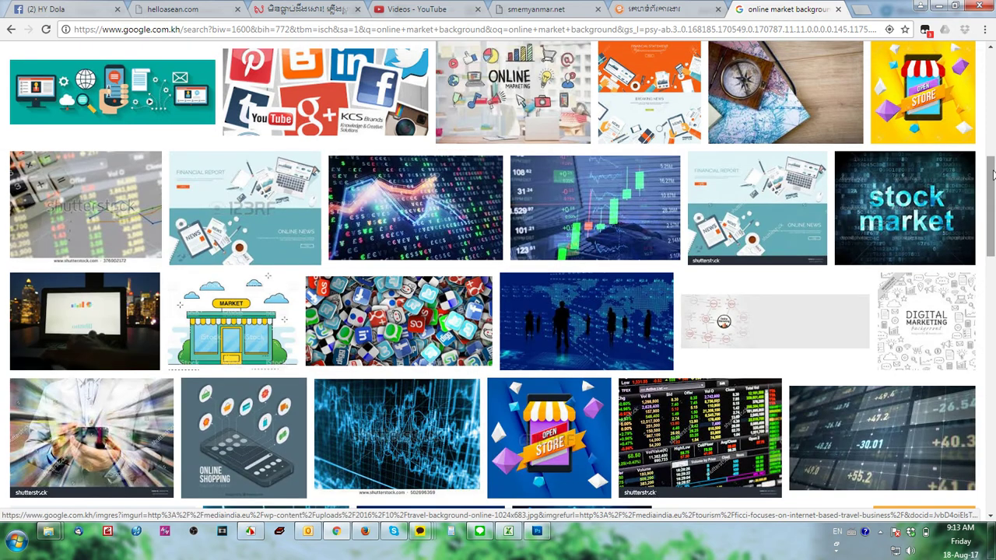
drag(993, 175, 989, 236)
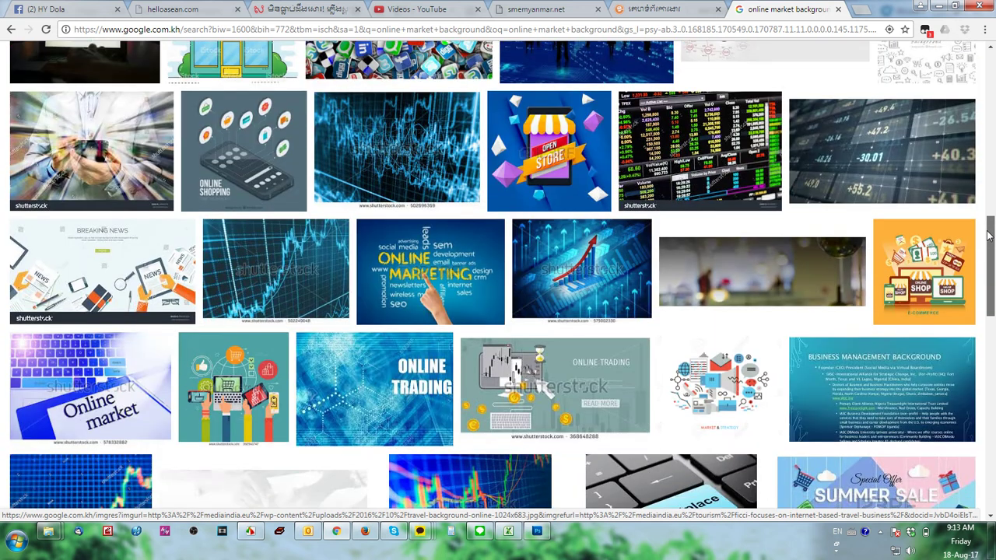
click(800, 259)
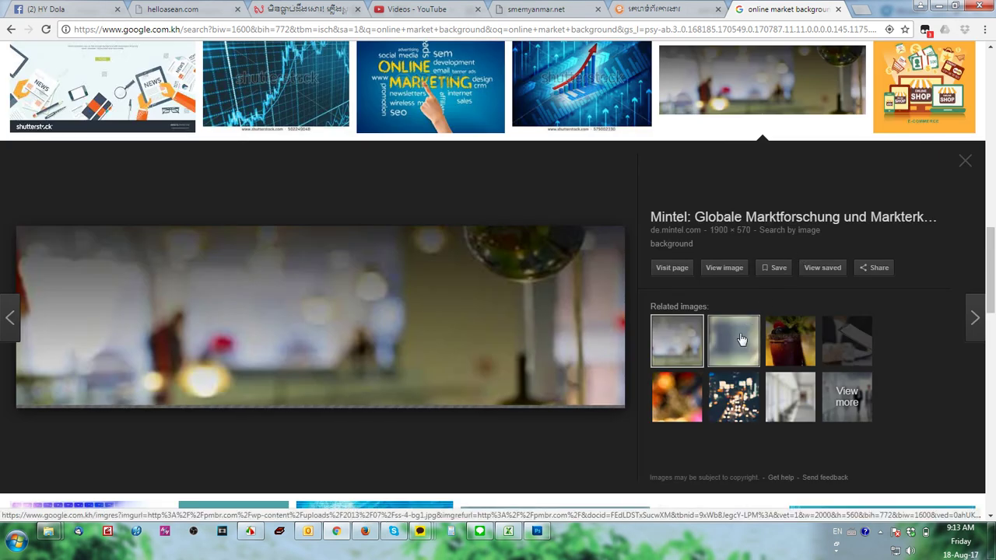
click(730, 359)
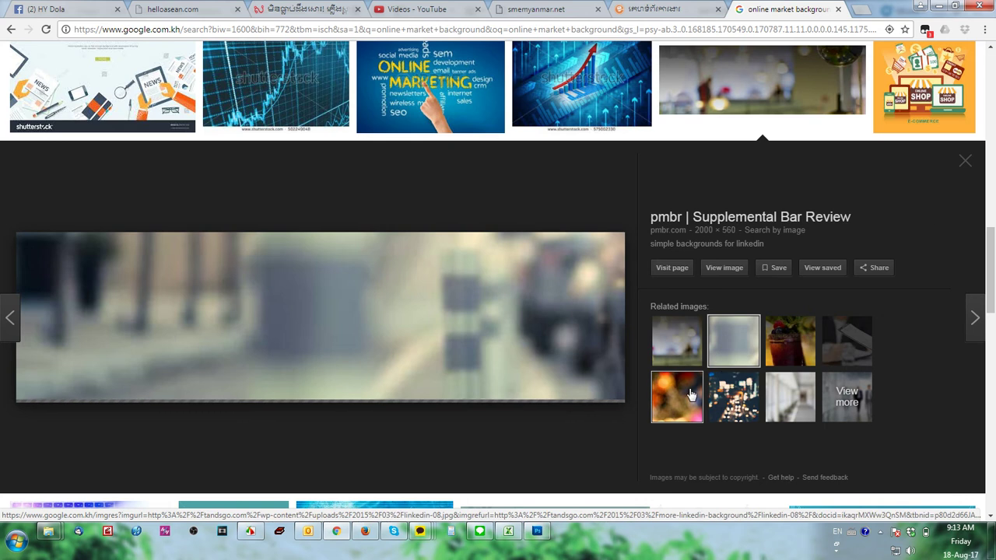
click(796, 354)
click(790, 396)
- Examine more of the online market background image results, previewing the parcel packing tools photo
scroll(556, 329, down, 5)
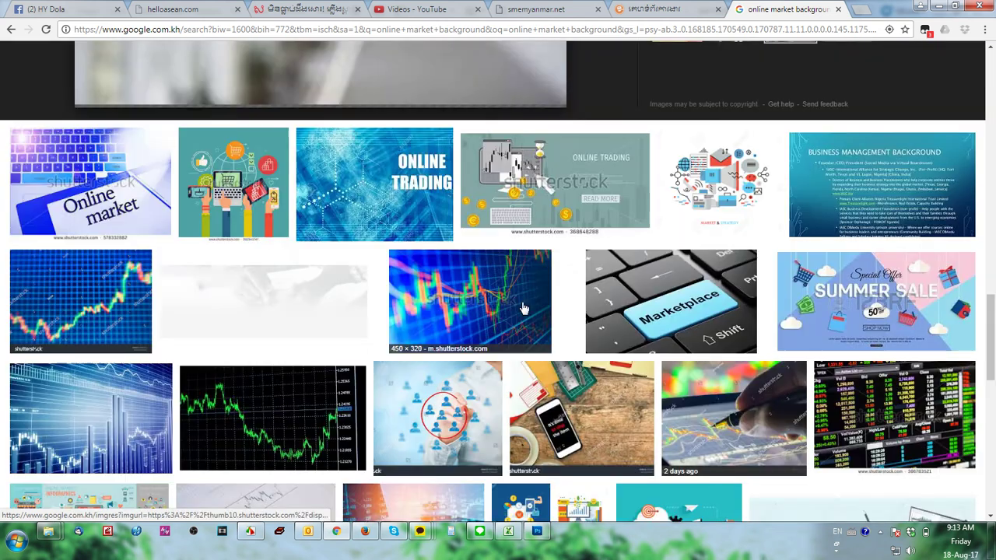
scroll(735, 319, down, 3)
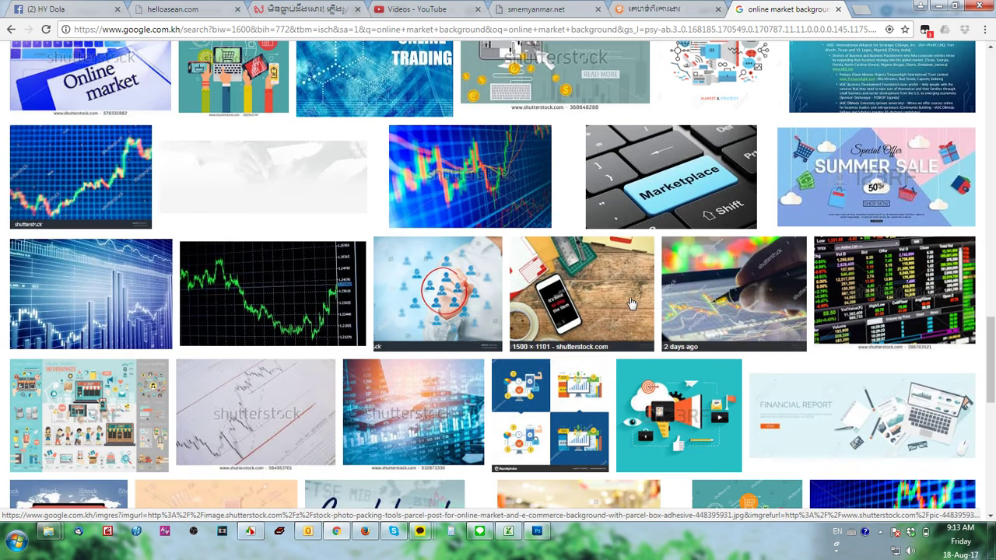
click(607, 280)
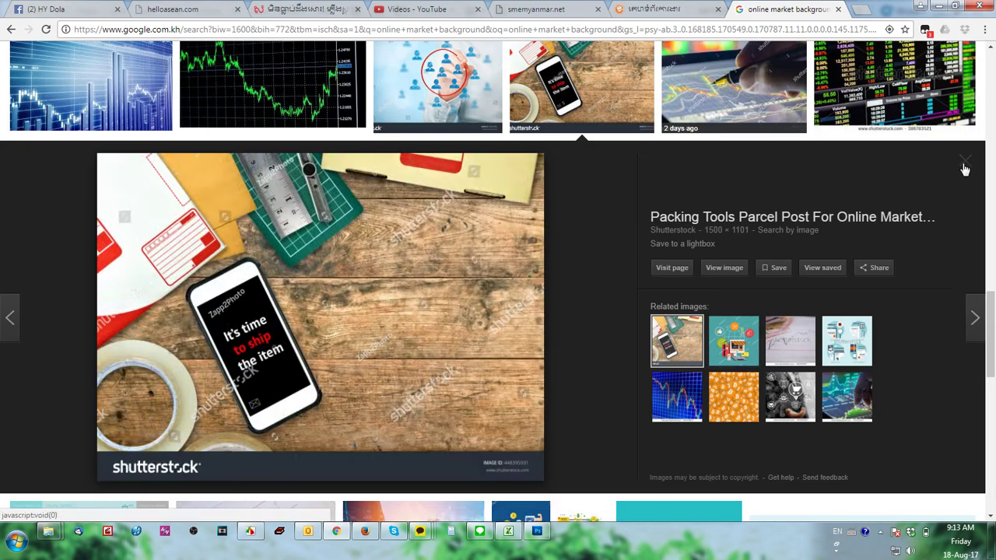
click(965, 161)
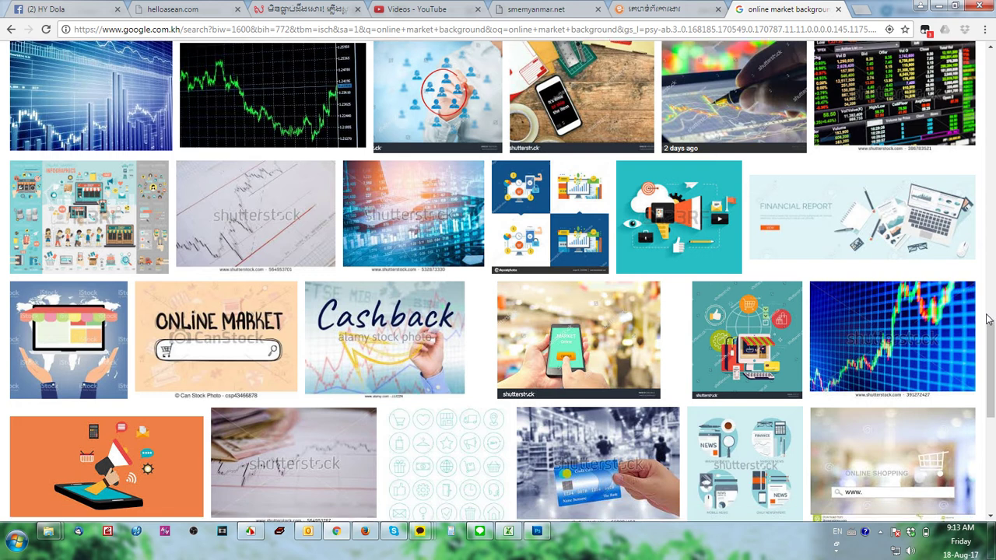
scroll(988, 320, down, 1)
scroll(987, 319, down, 4)
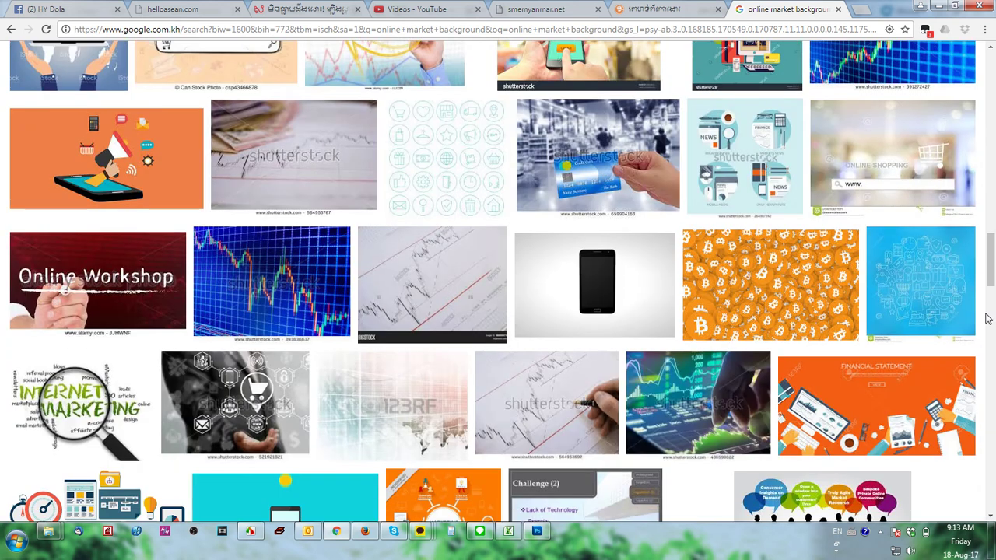
scroll(987, 319, down, 3)
scroll(987, 316, down, 2)
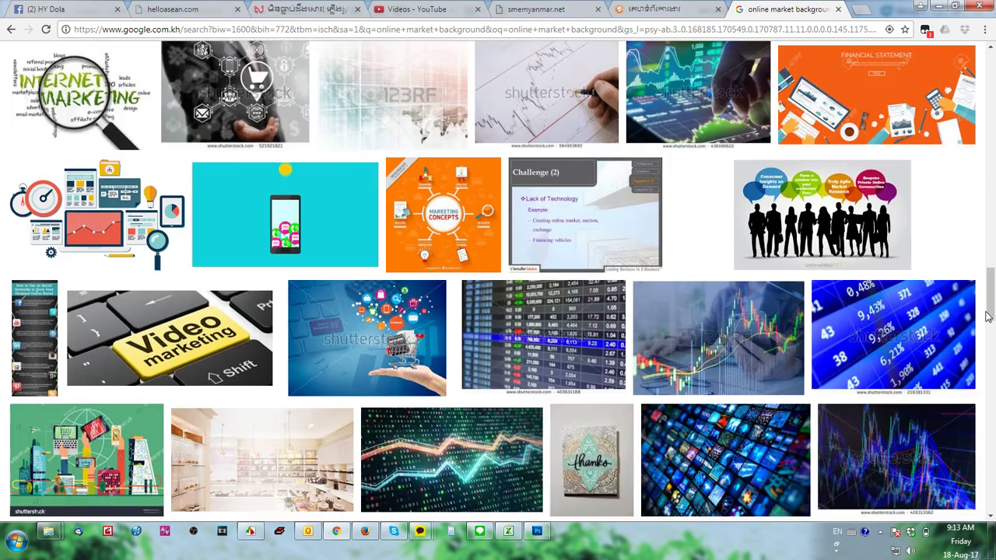
scroll(986, 312, down, 2)
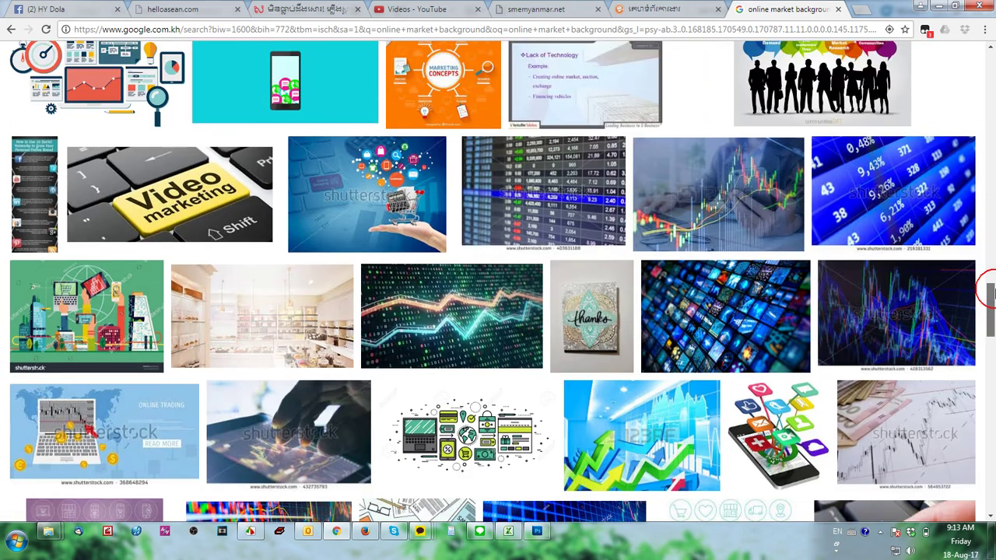
drag(988, 291, 988, 70)
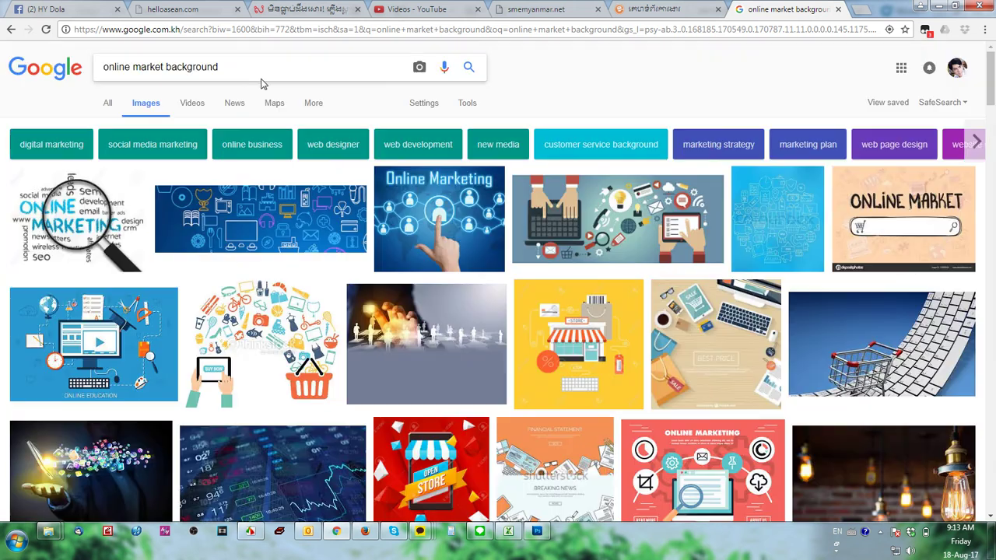
- Search Google Images for "advertise" and look through the first results for a replacement banner picture
drag(299, 66, 3, 61)
text(advertise)
key(Return)
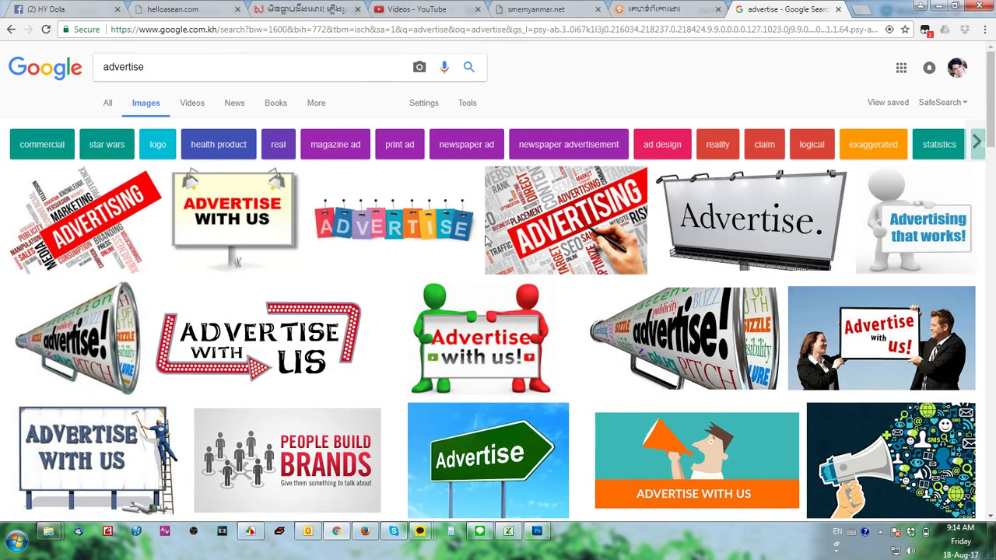
scroll(559, 287, down, 4)
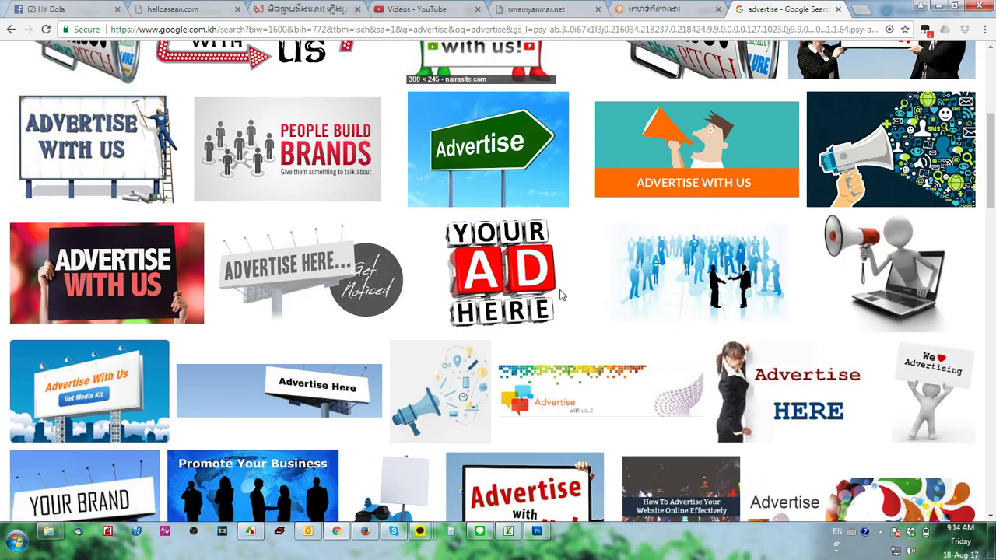
scroll(562, 295, down, 2)
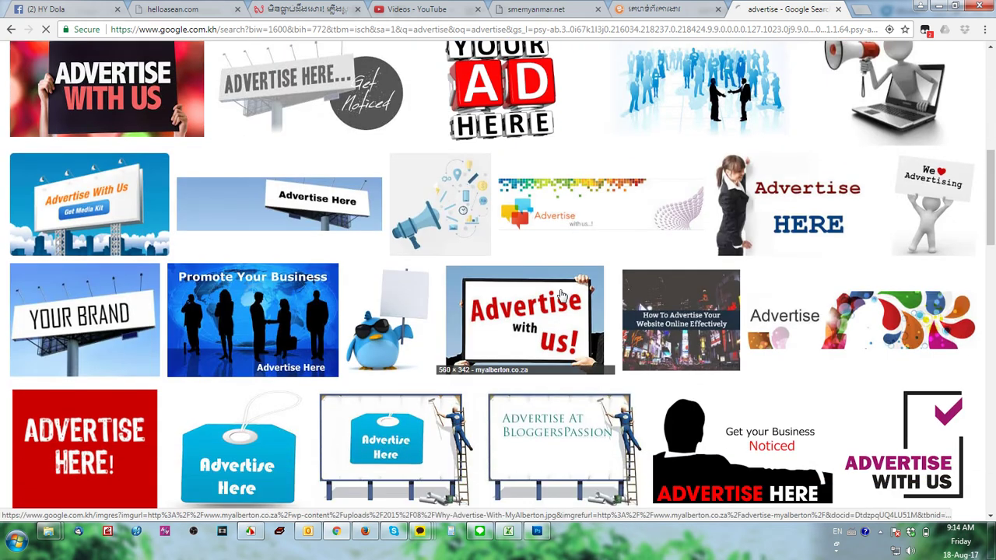
scroll(562, 295, down, 2)
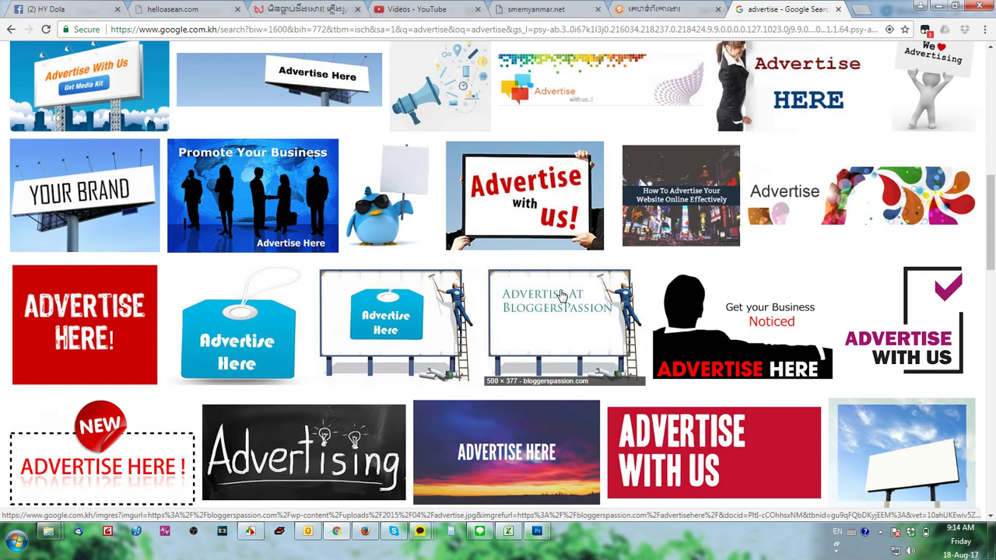
scroll(563, 299, down, 4)
scroll(895, 307, down, 2)
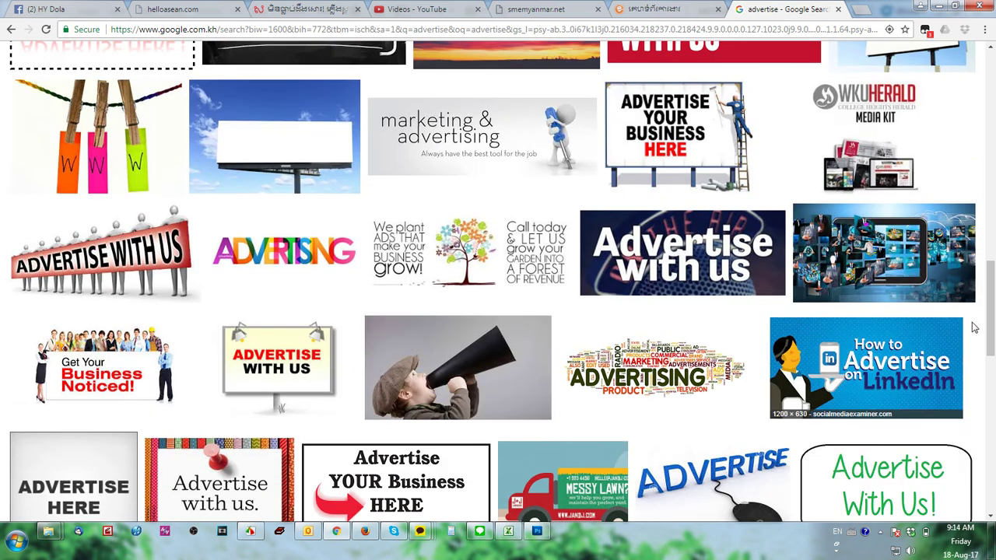
- Look further down the advertise images and preview the Advertise with Sears and Nayatel Cable TV pictures
drag(993, 306, 993, 423)
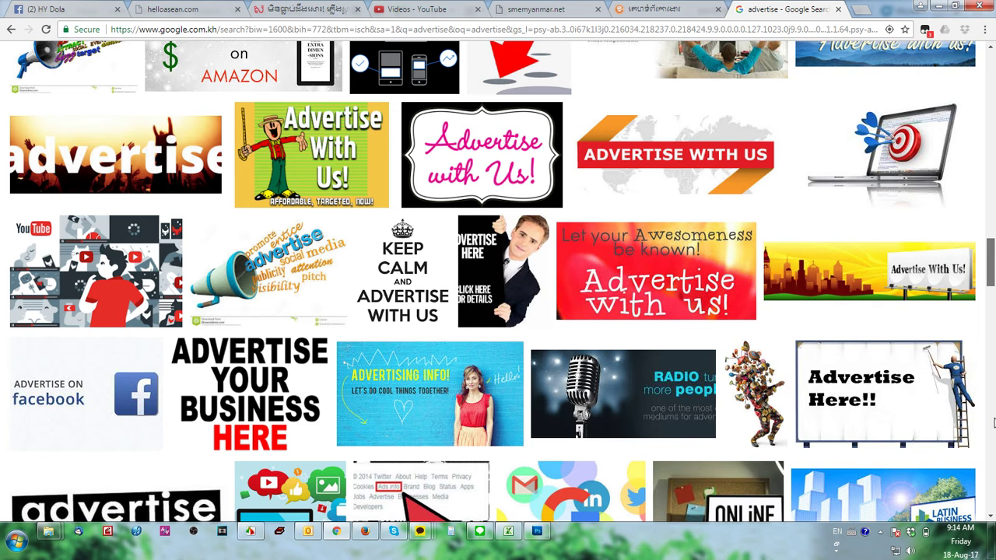
drag(993, 423, 994, 433)
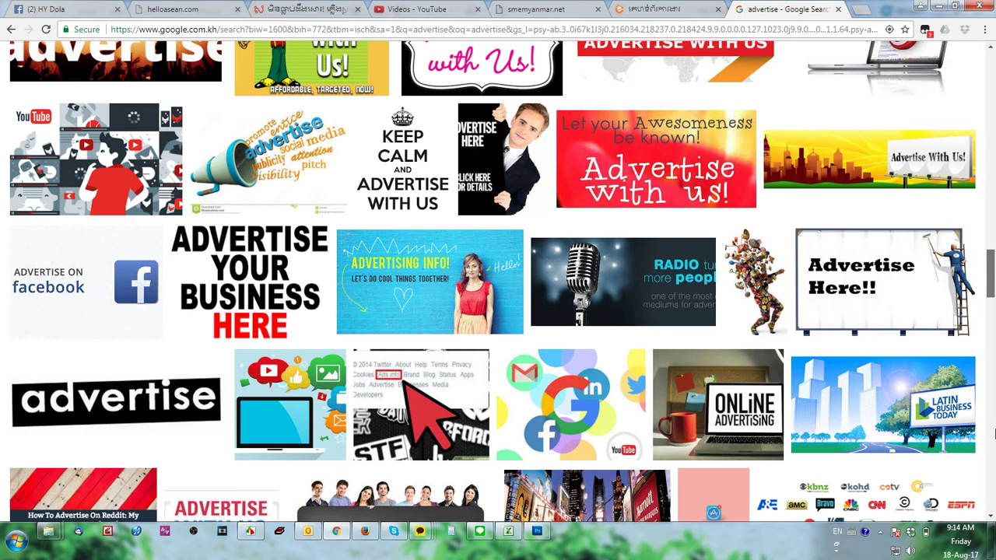
drag(994, 433, 992, 479)
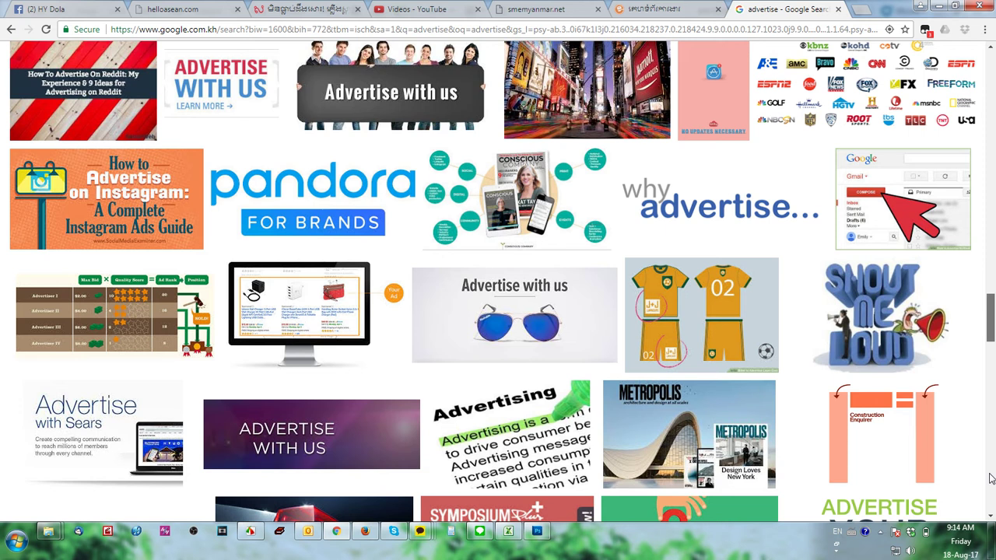
drag(991, 479, 992, 488)
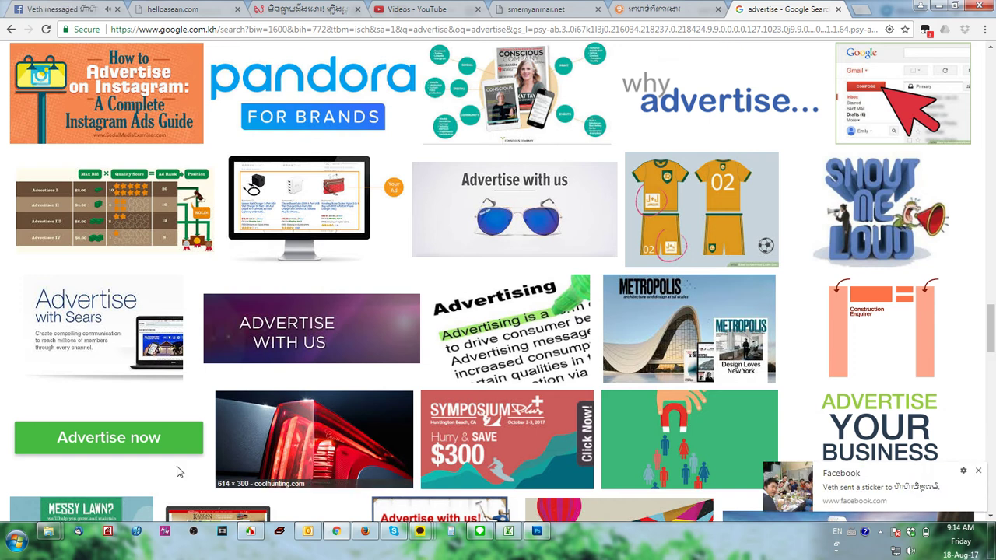
click(142, 347)
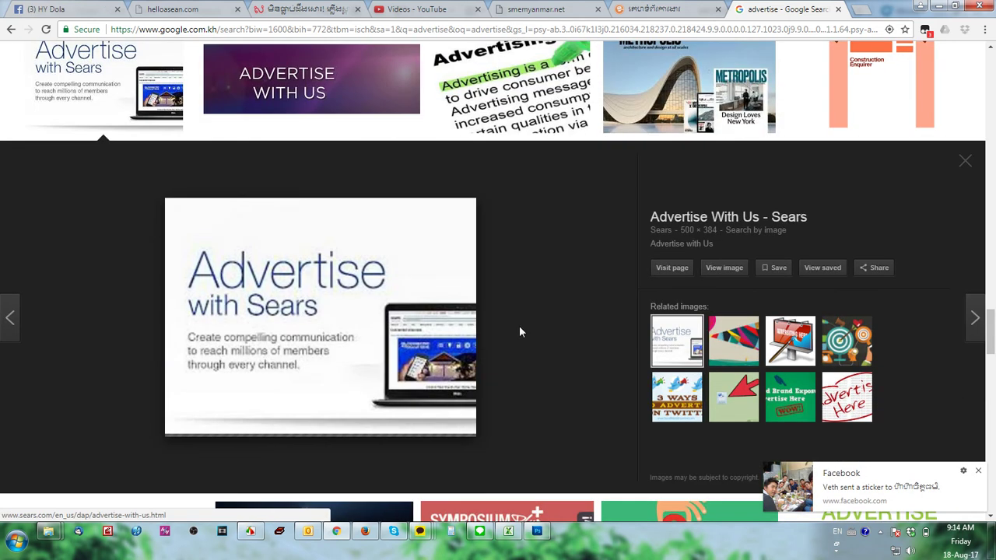
click(978, 471)
drag(991, 334, 993, 443)
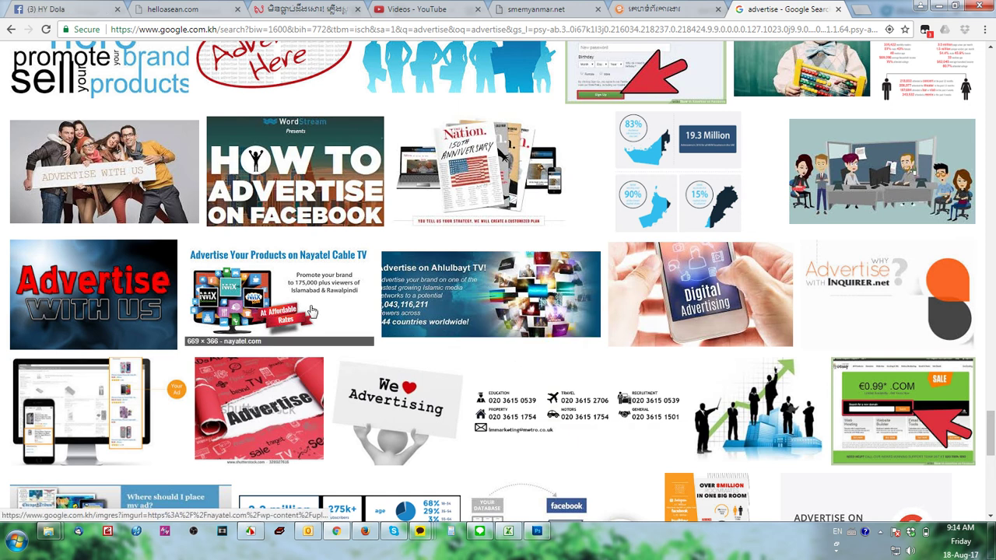
click(268, 307)
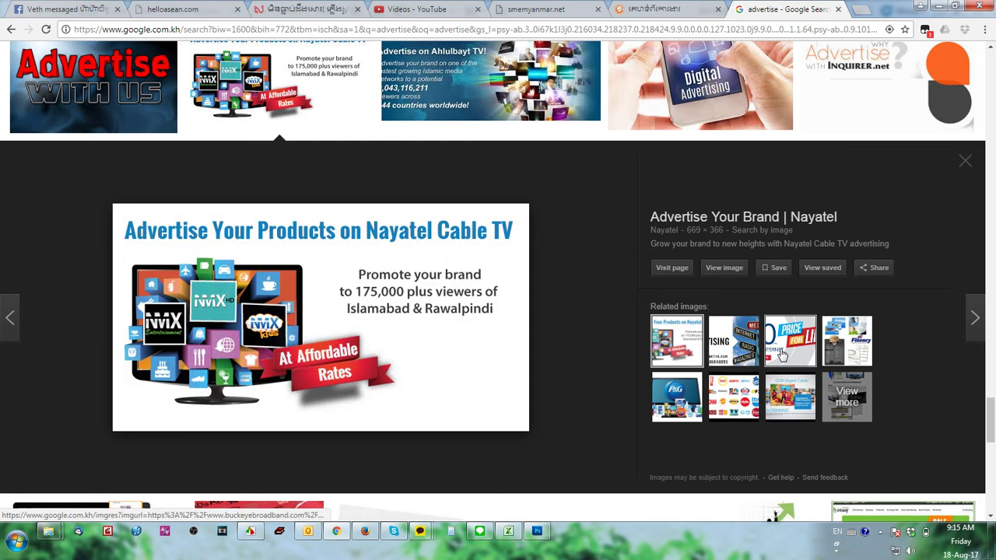
- Open the related "$50 Price for Life!" image, copy it, and paste it into the banner document in Photoshop
click(788, 354)
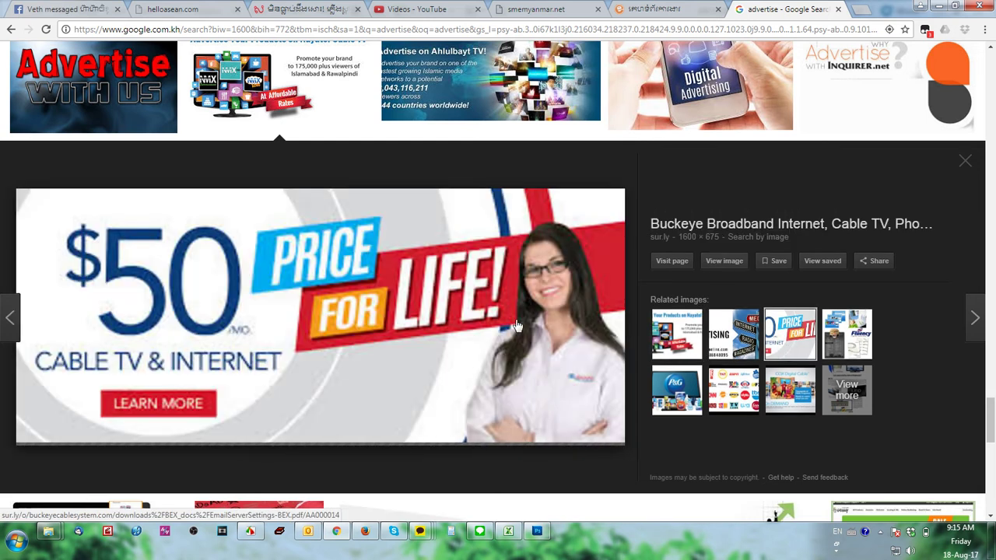
right_click(429, 319)
click(468, 440)
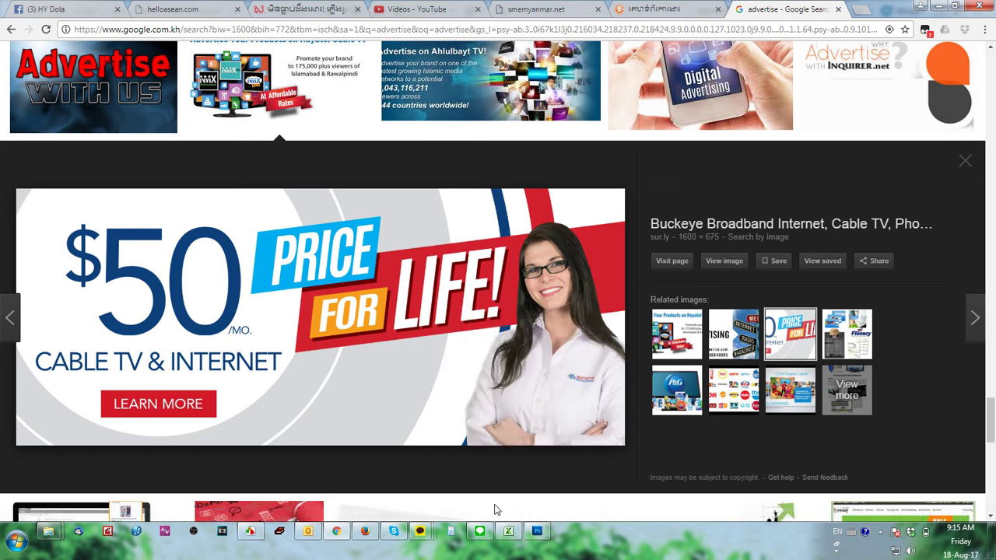
click(535, 531)
key(ctrl+v)
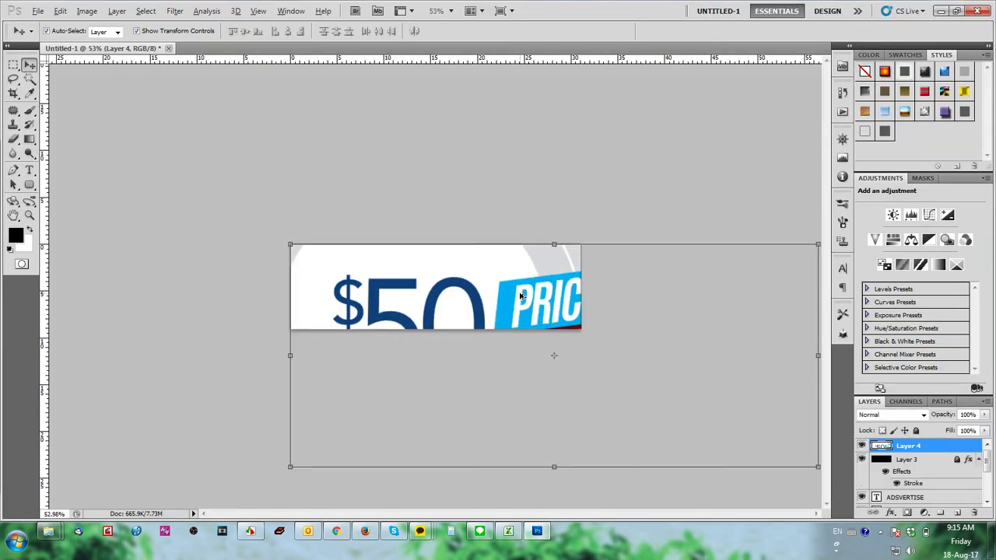
- Scale the pasted "Price for Life!" picture down against the banner's right end and send it behind the headline text and map
key(ctrl+minus)
drag(749, 436, 563, 330)
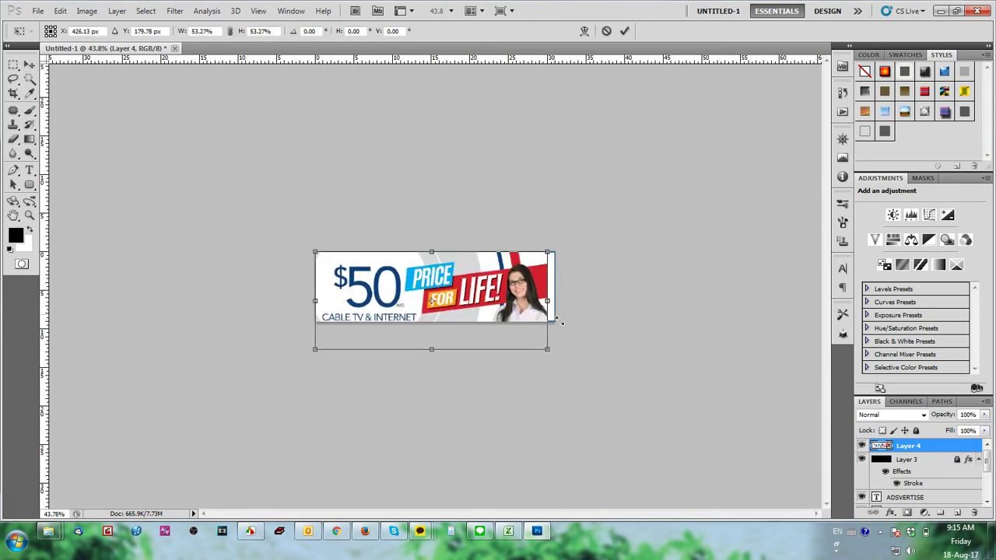
key(ctrl+0)
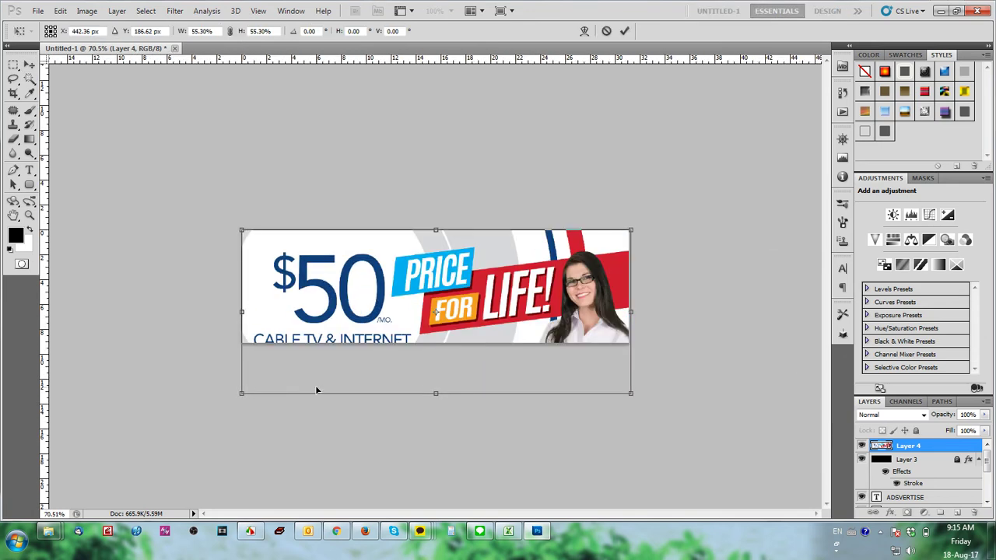
drag(259, 379, 266, 325)
drag(467, 304, 562, 277)
key(Return)
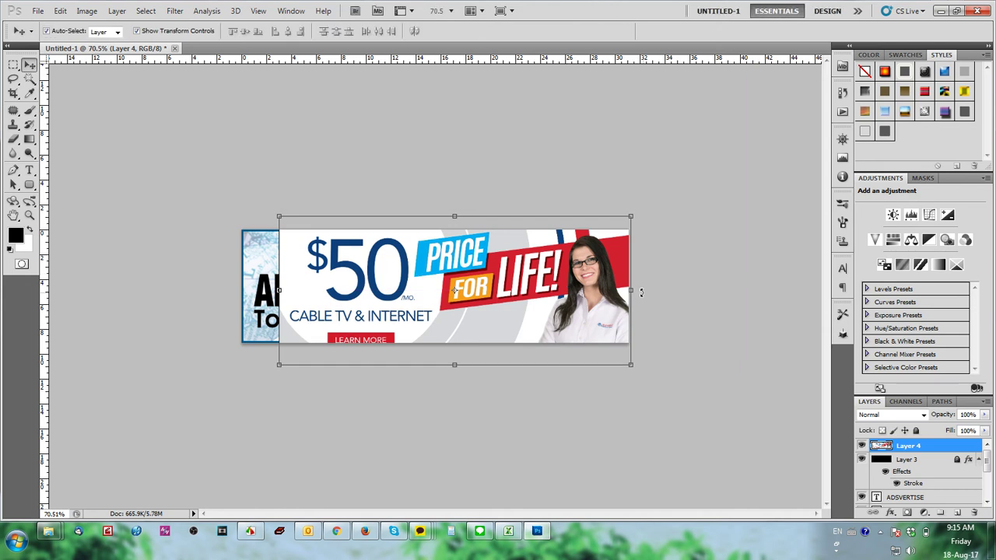
key(ctrl+shift+bracketleft)
scroll(340, 253, up, 3)
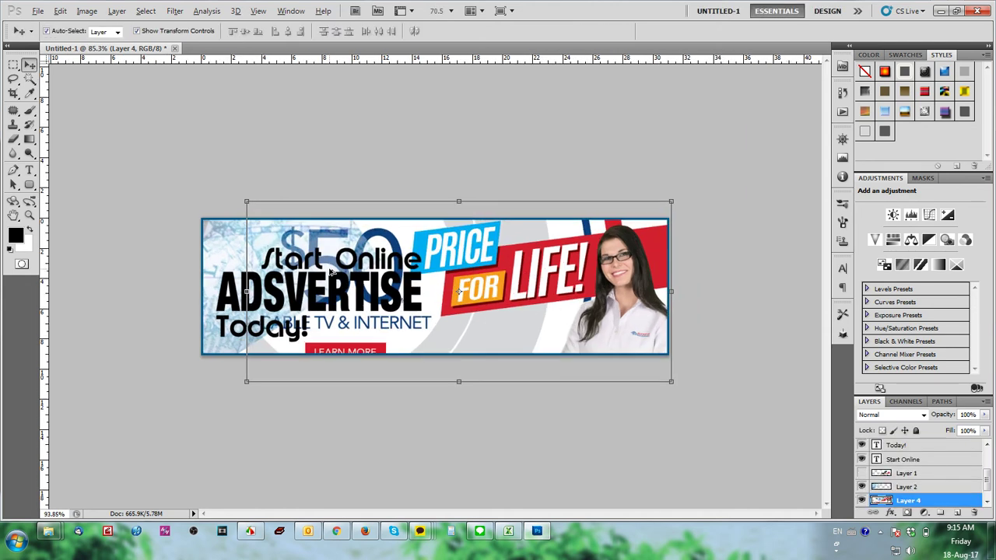
- Delete the faded map layer and shift the "Price for Life!" picture slightly to the right
click(172, 224)
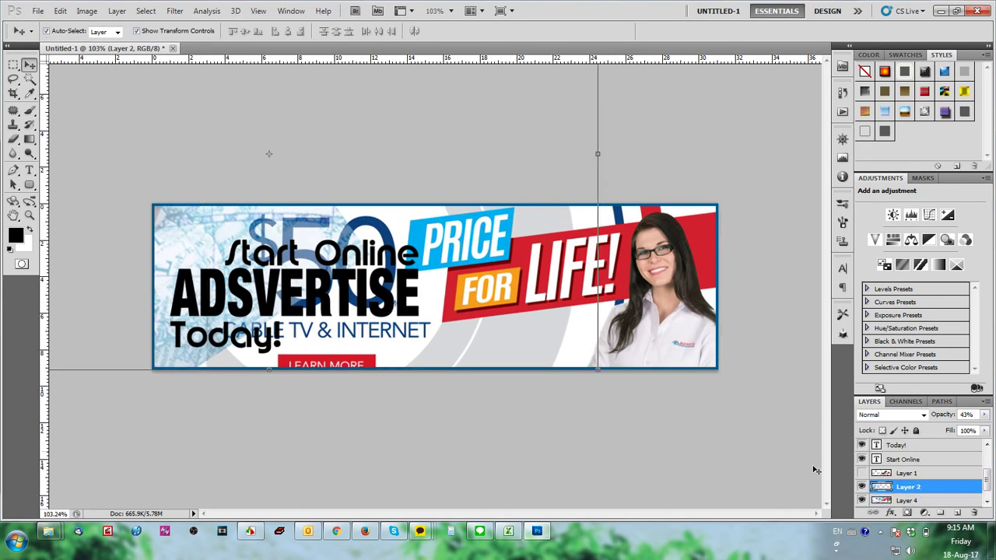
key(Delete)
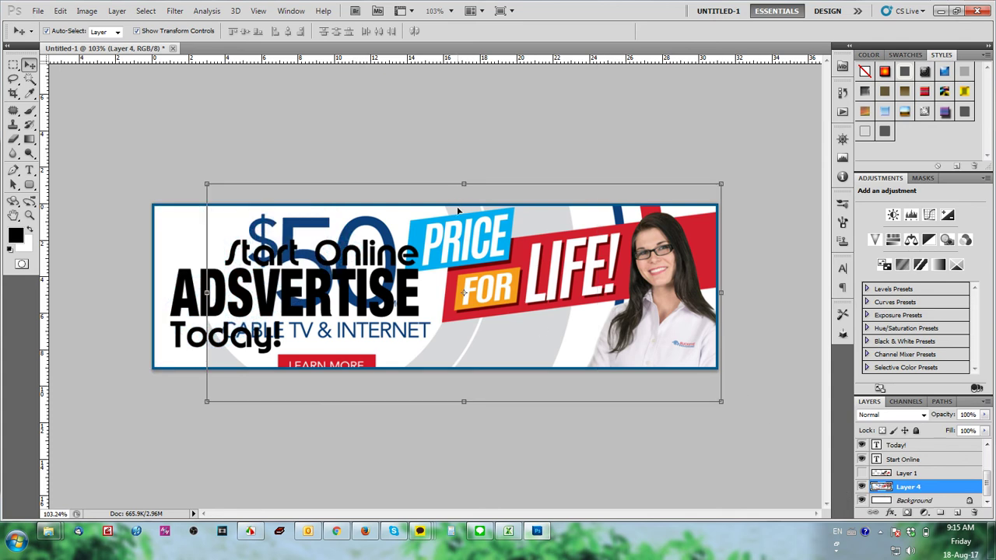
mouse_move(534, 272)
mouse_down()
mouse_move(555, 273)
mouse_move(545, 267)
mouse_up()
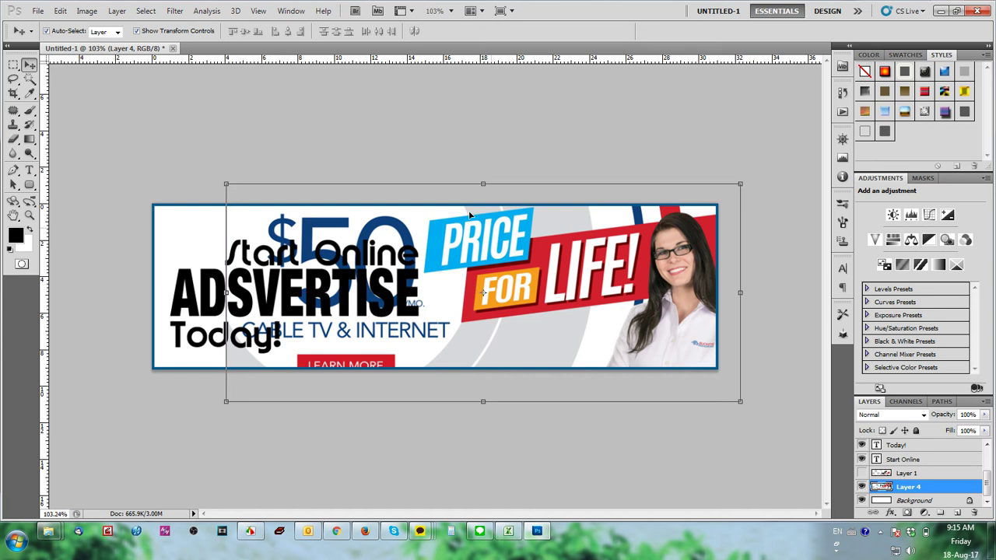
- Try to erase the picture's left part behind the headline using a curved Pen path selection that cuts through the word PRICE
key(p)
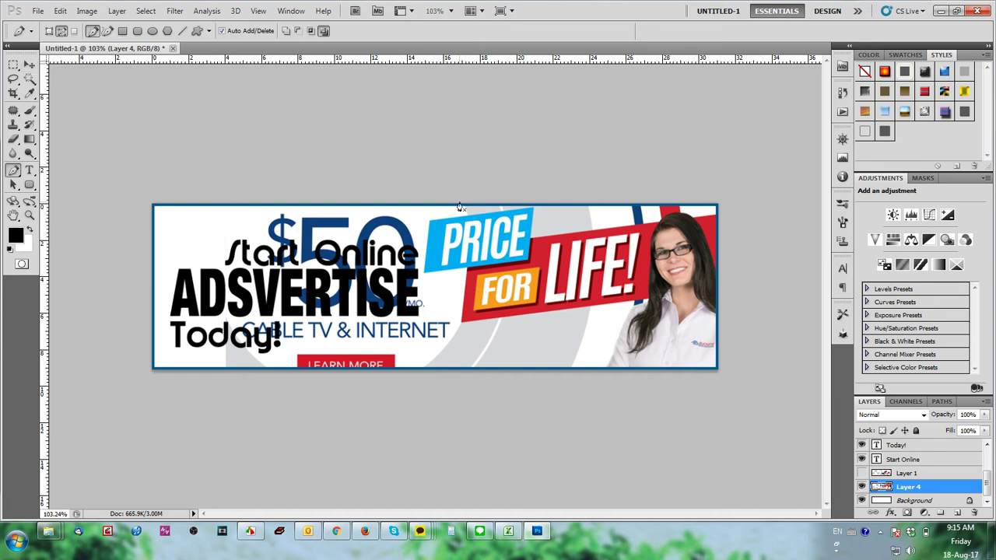
click(460, 204)
drag(453, 327, 443, 342)
drag(376, 401, 345, 421)
drag(150, 445, 66, 311)
drag(401, 119, 469, 141)
key(ctrl+Return)
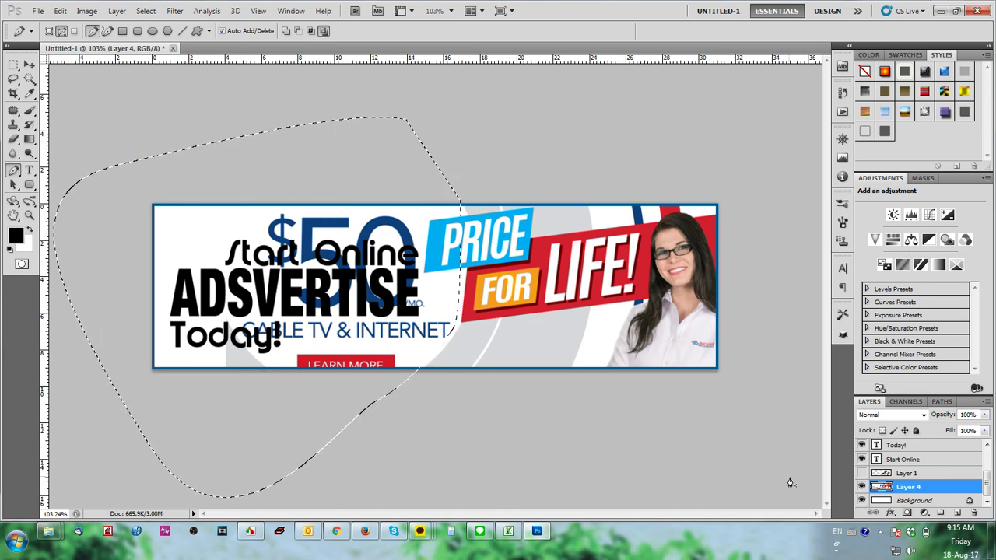
key(Delete)
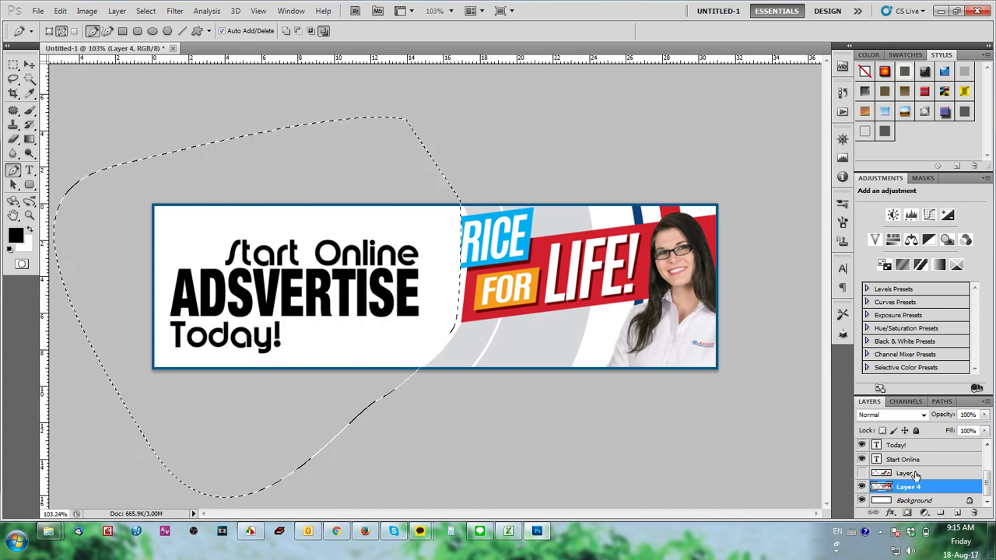
key(ctrl+z)
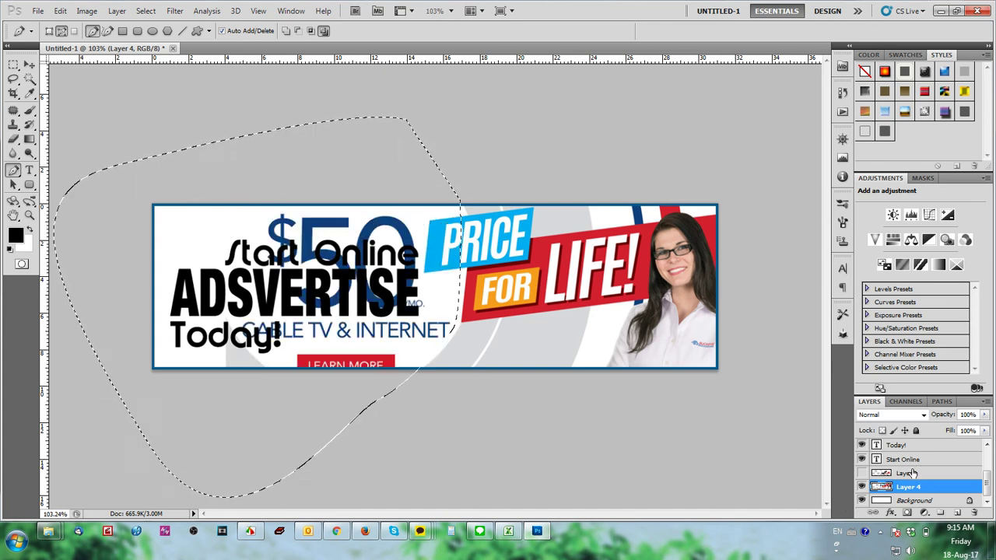
key(ctrl+d)
- Draw a Pen path around the "$50 Cable TV & Internet" part of the picture, passing just left of the blue PRICE label
click(417, 190)
click(422, 263)
click(424, 284)
click(432, 291)
click(446, 311)
click(455, 327)
drag(409, 381, 396, 393)
drag(115, 392, 101, 281)
drag(123, 162, 148, 151)
click(246, 147)
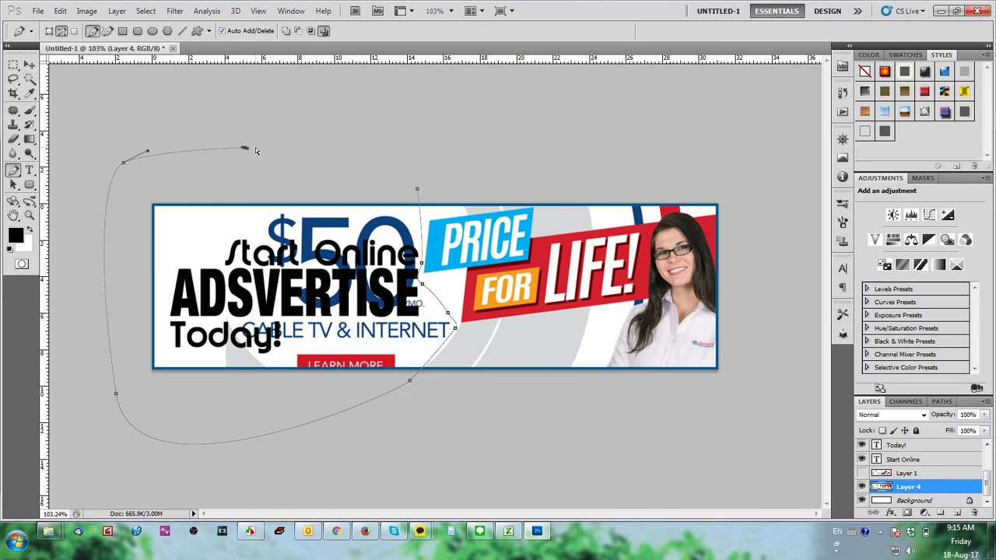
- Convert the path around the old $50 cable offer into a selection, delete that area from Layer 4 and deselect
key(ctrl+Return)
key(Delete)
key(ctrl+d)
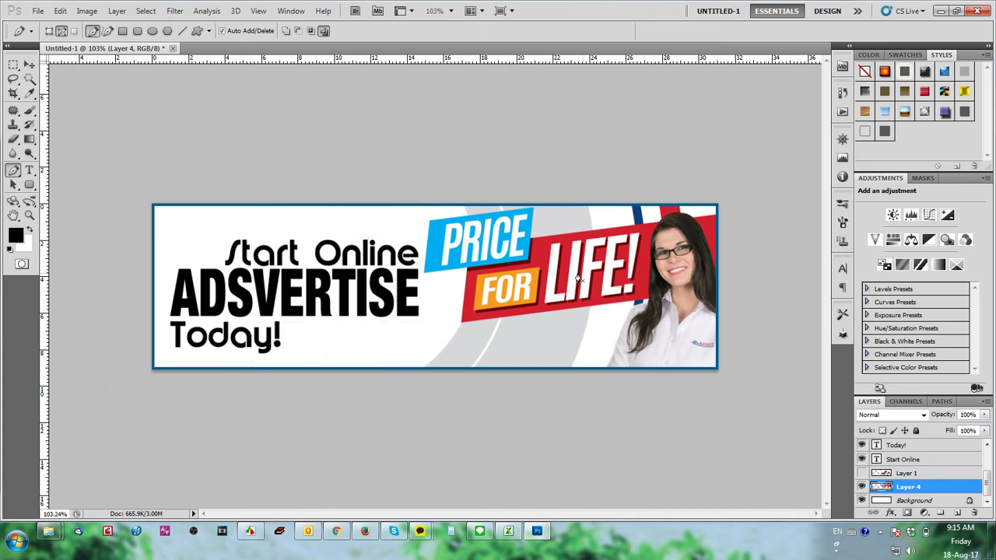
- Outline the word LIFE! and fill it with the red sampled from its banner
key(ctrl+plus)
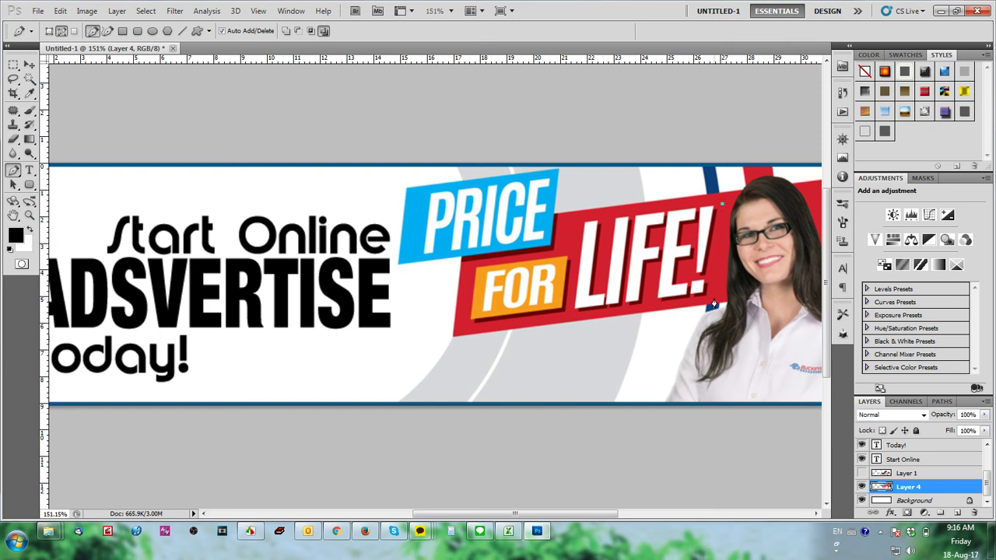
click(573, 317)
key(ctrl+Return)
key(i)
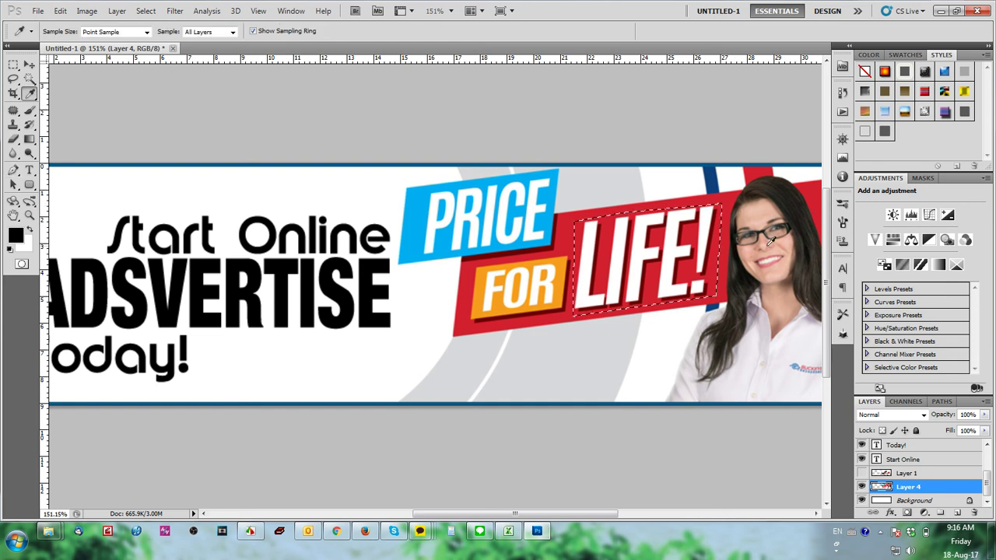
click(717, 261)
key(alt+BackSpace)
key(ctrl+d)
- Outline the word PRICE and fill it with the blue sampled from its banner
key(p)
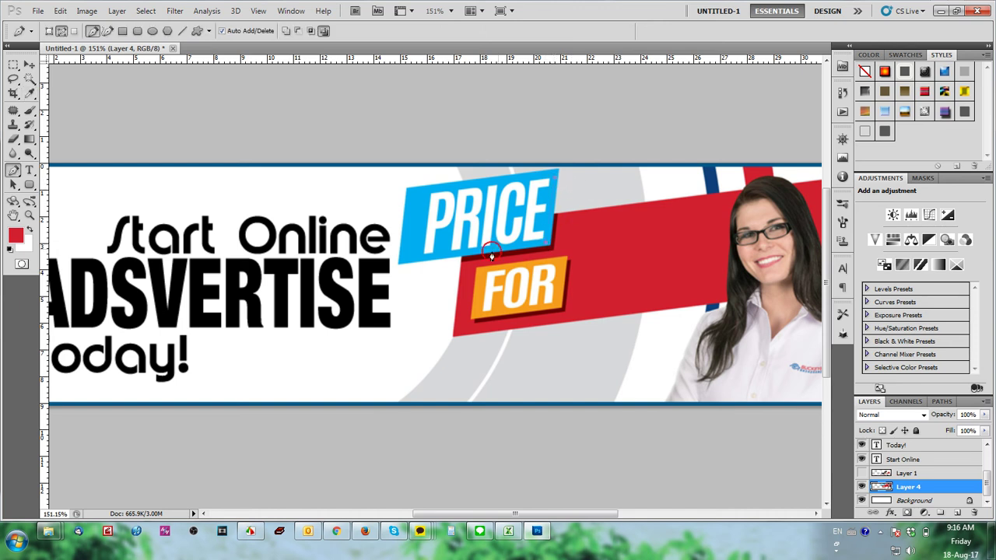
click(424, 191)
key(i)
click(416, 221)
key(alt+BackSpace)
key(ctrl+z)
key(ctrl+Return)
key(Delete)
key(ctrl+z)
key(ctrl+z)
key(ctrl+z)
key(ctrl+z)
key(ctrl+z)
key(alt+BackSpace)
key(ctrl+d)
- Try adding white text reading SPACE on the blank blue banner
key(t)
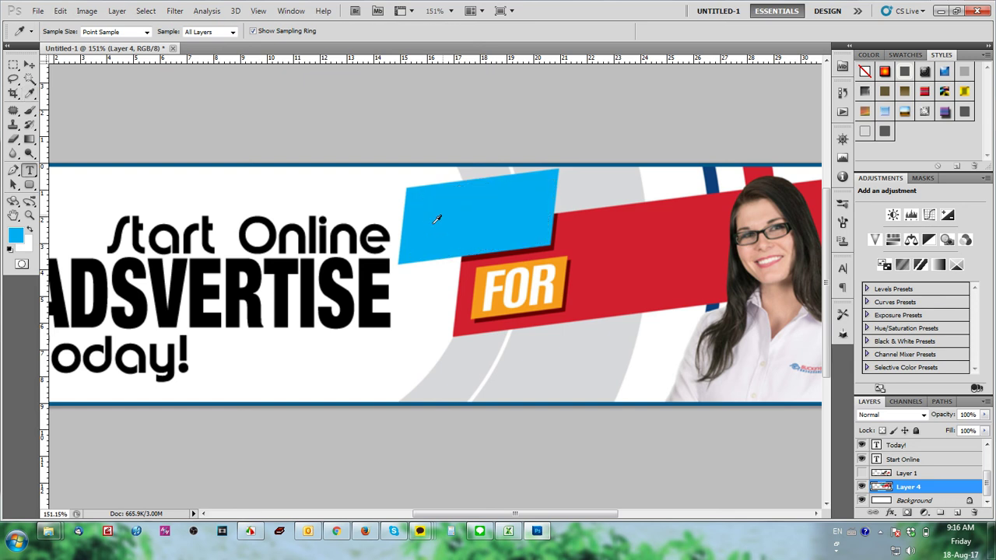
click(425, 230)
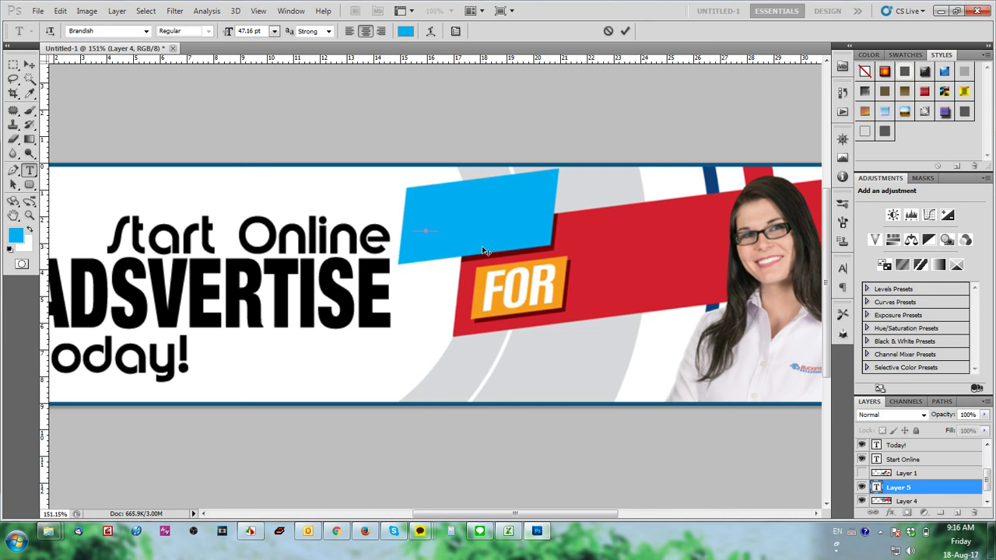
text(SPECIAL)
key(ctrl+a)
click(410, 37)
click(522, 181)
click(809, 169)
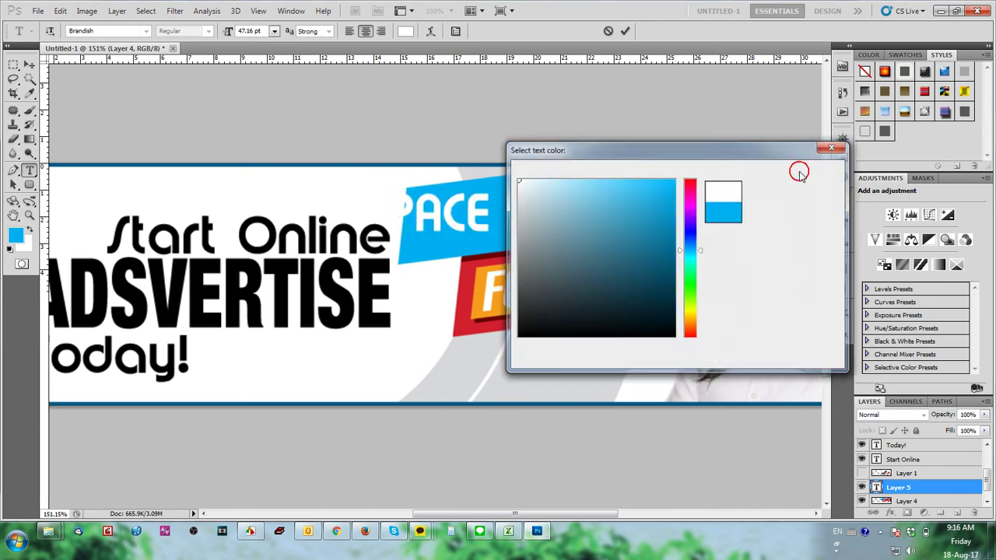
- Try the Brussels font for the SPACE text
click(122, 30)
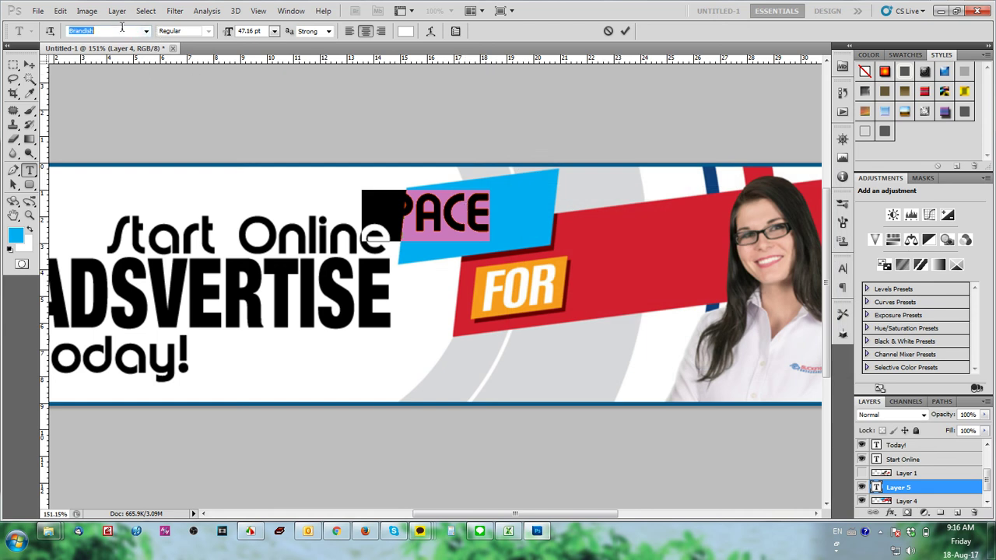
key(Down)
key(Down)
key(Down)
key(Down)
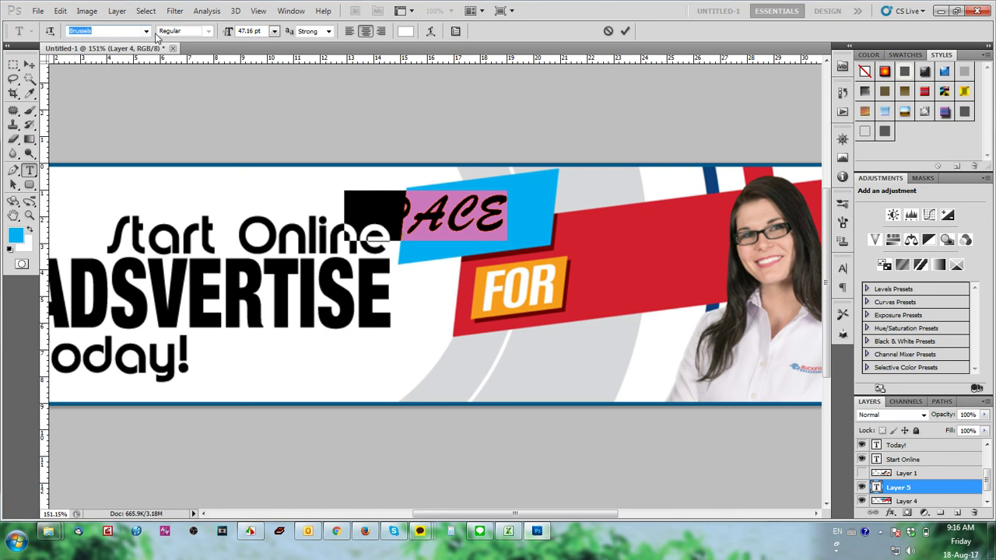
click(30, 65)
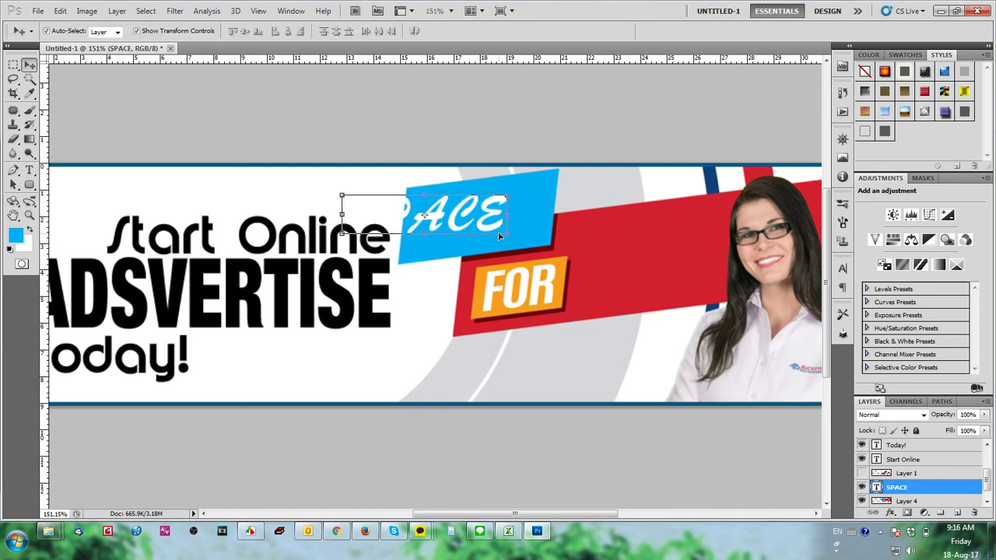
- Undo the recent edits, back to the blank blue banner without the SPACE text
key(ctrl+alt+z)
key(ctrl+alt+z)
key(ctrl+alt+z)
key(ctrl+alt+z)
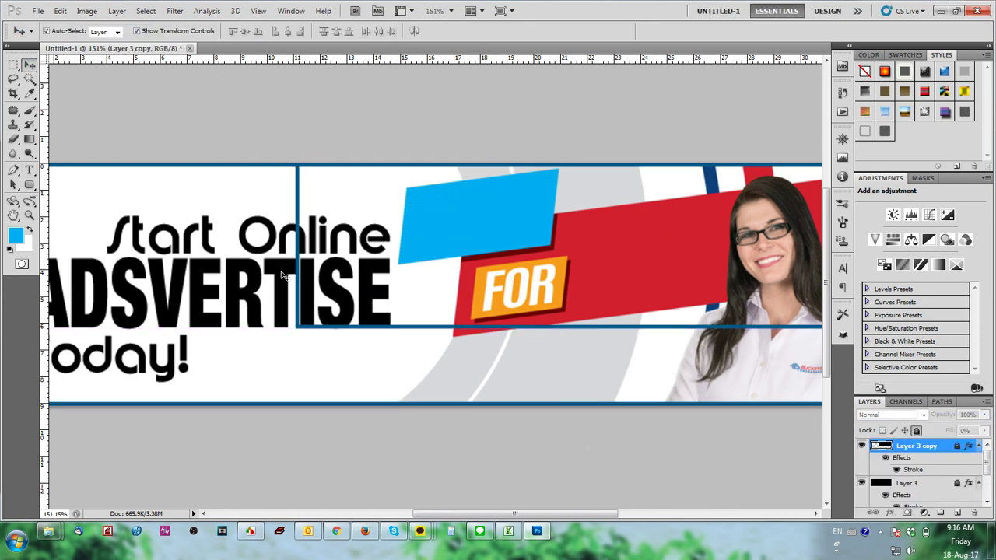
key(ctrl+alt+z)
key(ctrl+alt+z)
key(ctrl+alt+z)
key(ctrl+alt+z)
key(ctrl+alt+z)
- Duplicate the ADSVERTISE text over the blue banner and change the copy's wording to SPACE
click(327, 273)
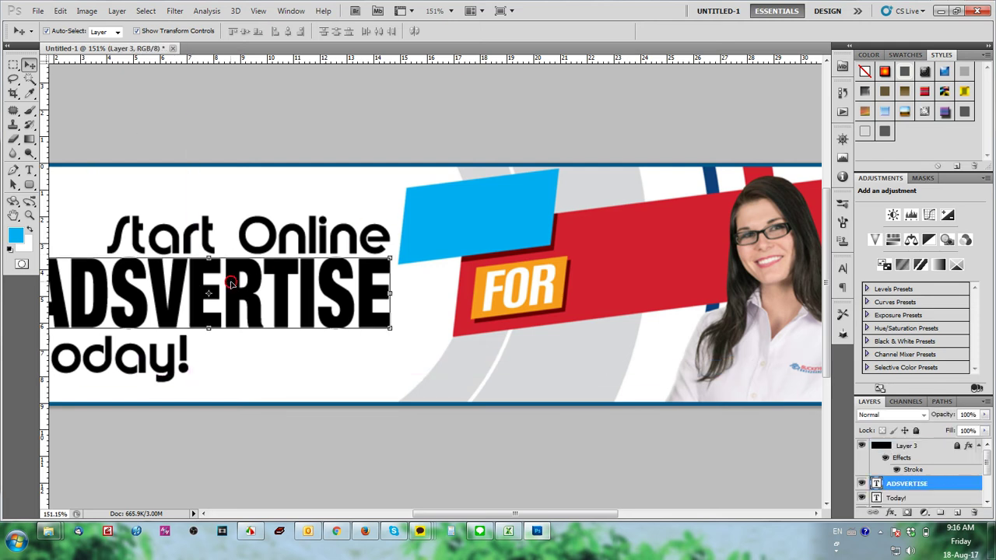
drag(229, 285, 506, 227)
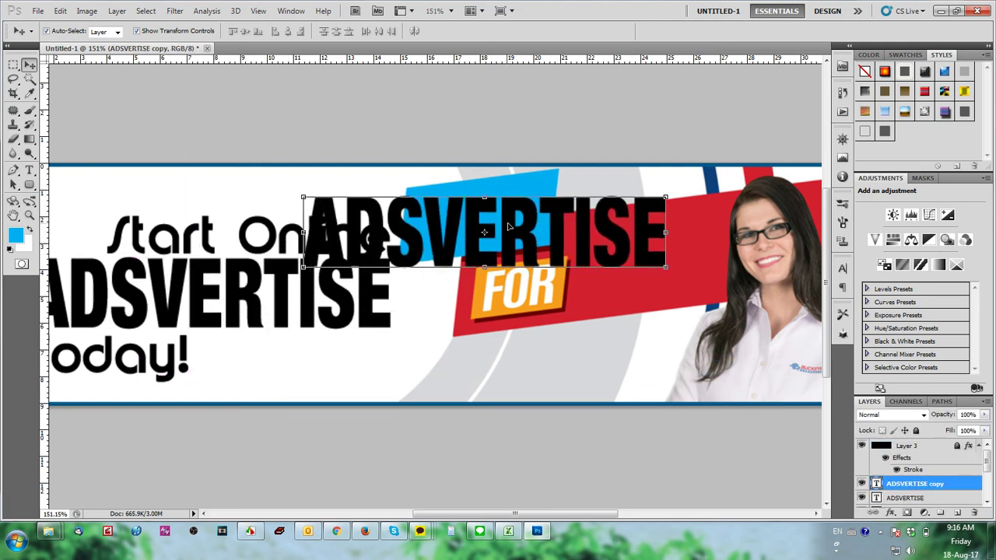
double_click(508, 223)
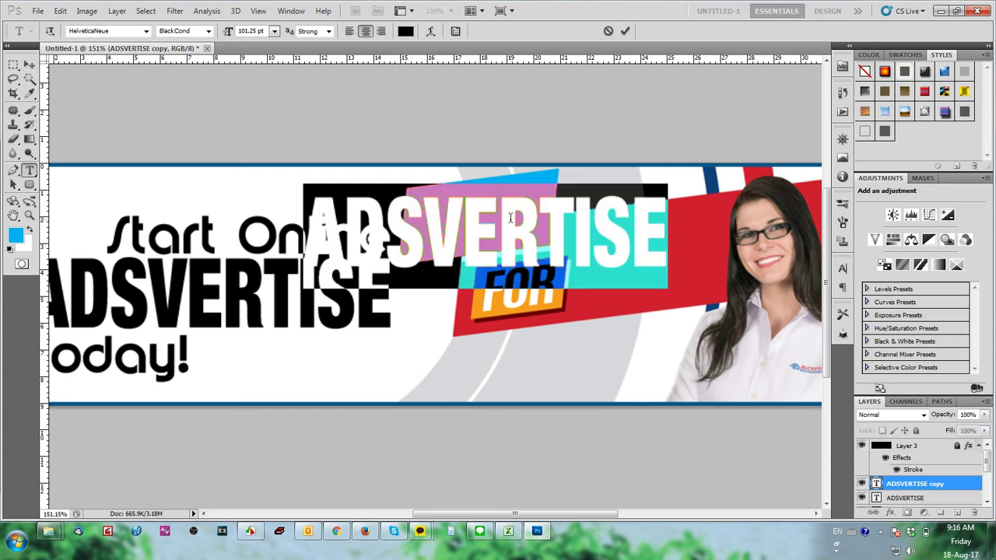
text(SPACE)
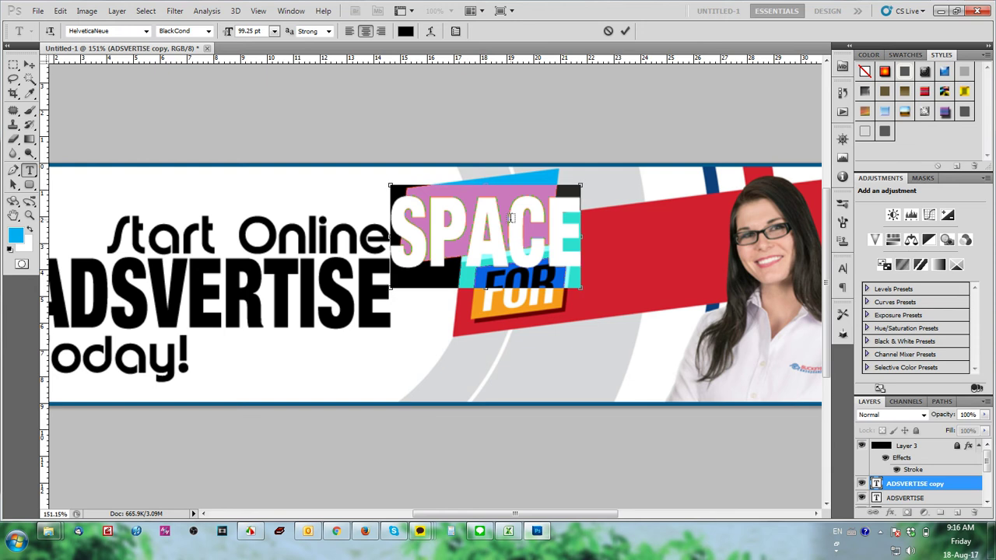
- Reduce the SPACE text to 71.25 pt and fit it onto the blue banner, rotated -5.77°
key(ctrl+alt+shift+comma)
key(ctrl+alt+shift+comma)
key(ctrl+alt+shift+comma)
key(ctrl+Return)
key(v)
mouse_move(526, 229)
mouse_down()
mouse_move(519, 206)
mouse_move(557, 188)
mouse_move(549, 182)
mouse_move(527, 220)
mouse_up()
scroll(537, 211, up, 3)
right_click(528, 221)
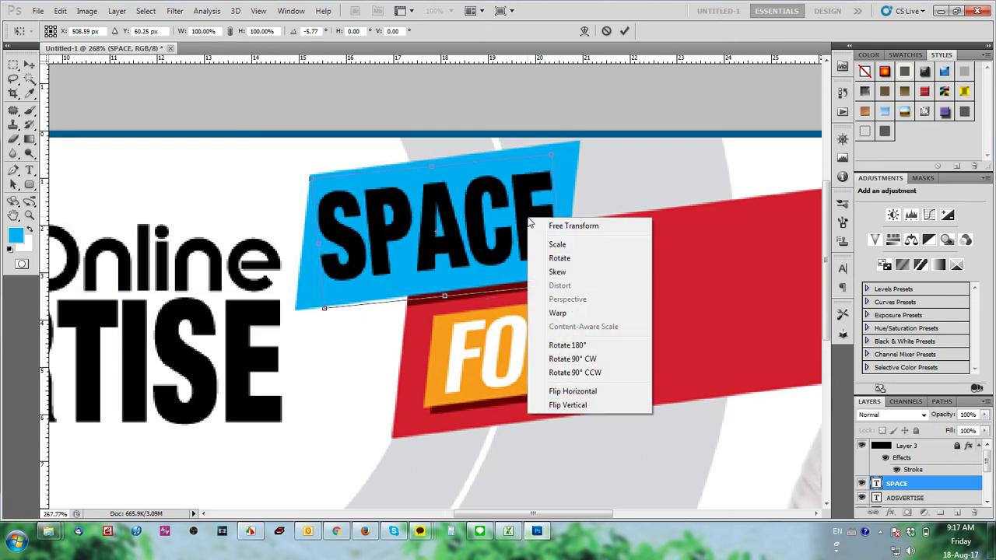
click(572, 313)
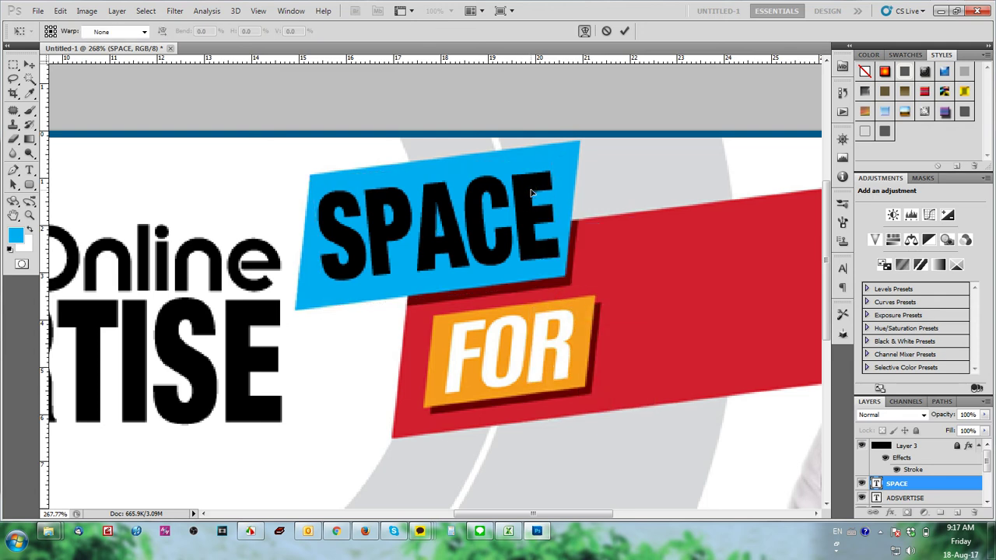
key(ctrl+z)
key(Return)
- Set the colour of the SPACE text to white
key(t)
key(Return)
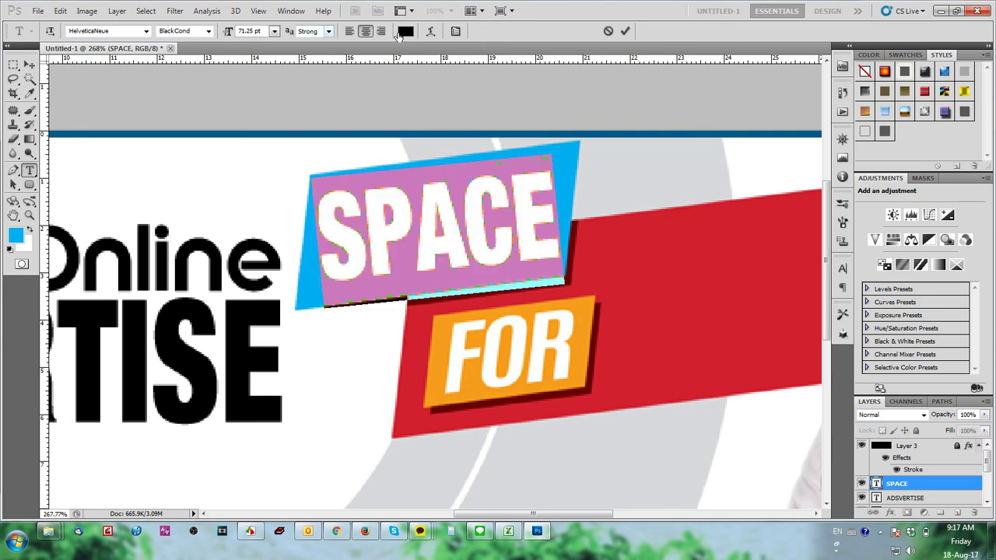
click(402, 33)
drag(545, 203, 438, 100)
click(804, 172)
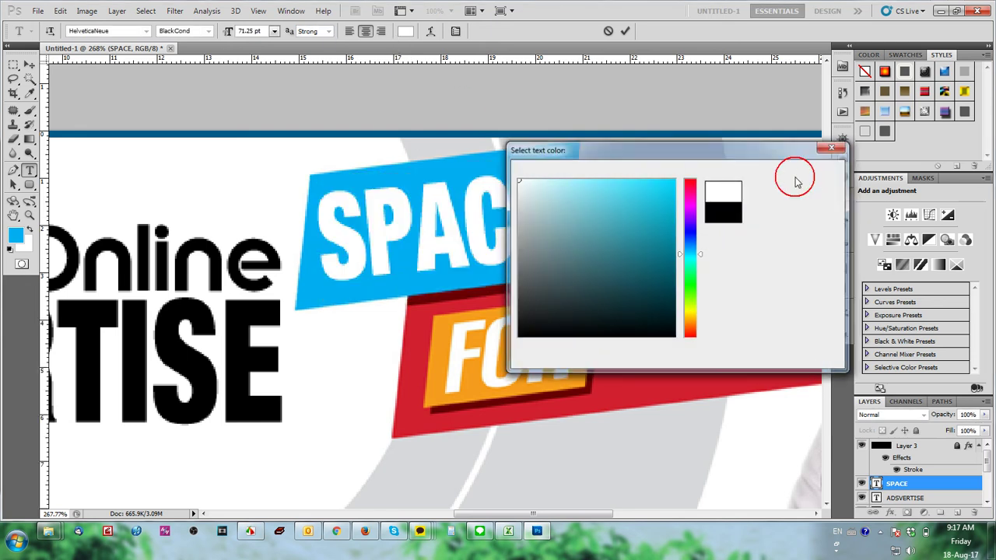
click(29, 66)
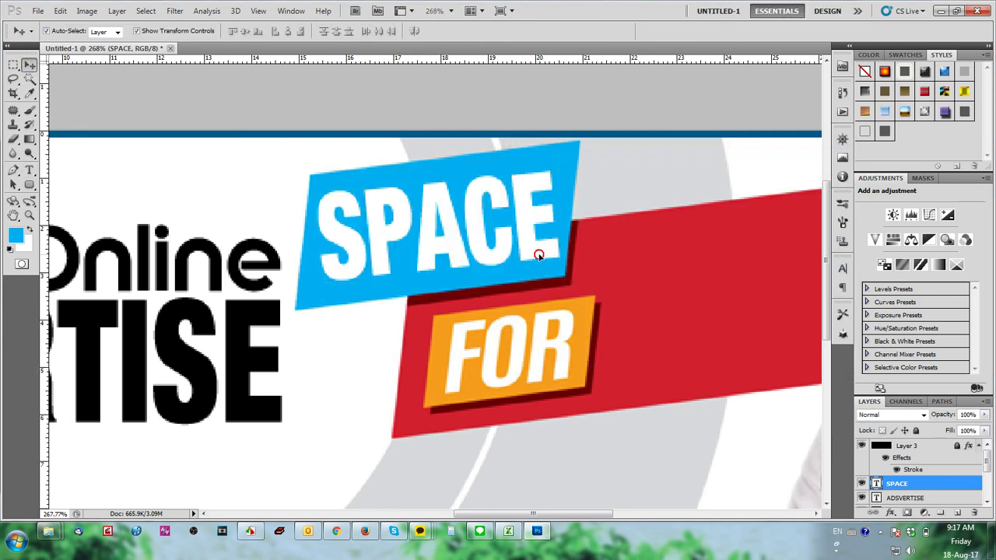
- Add a Drop Shadow with 75% opacity, 120° angle, 5 px distance and 5 px size to the SPACE text
click(891, 513)
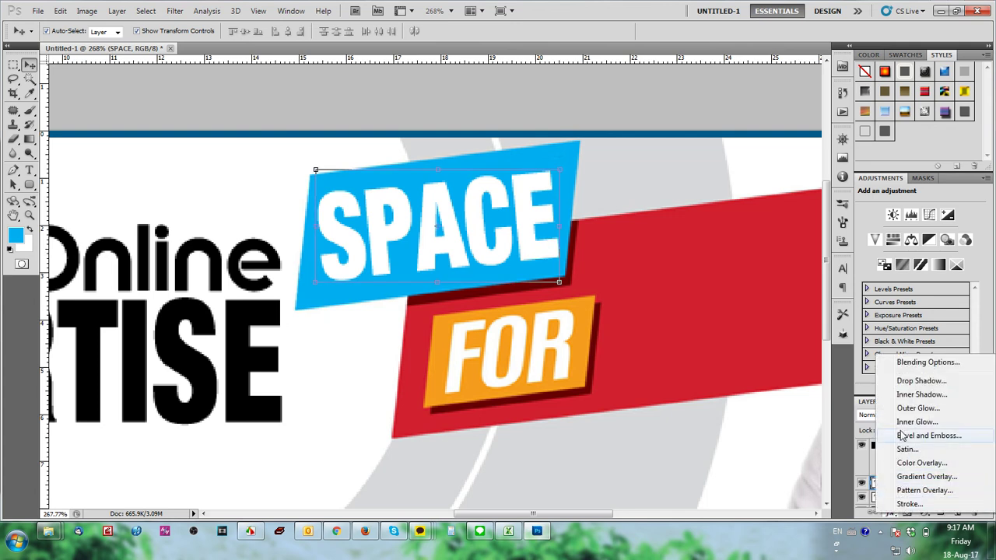
click(906, 381)
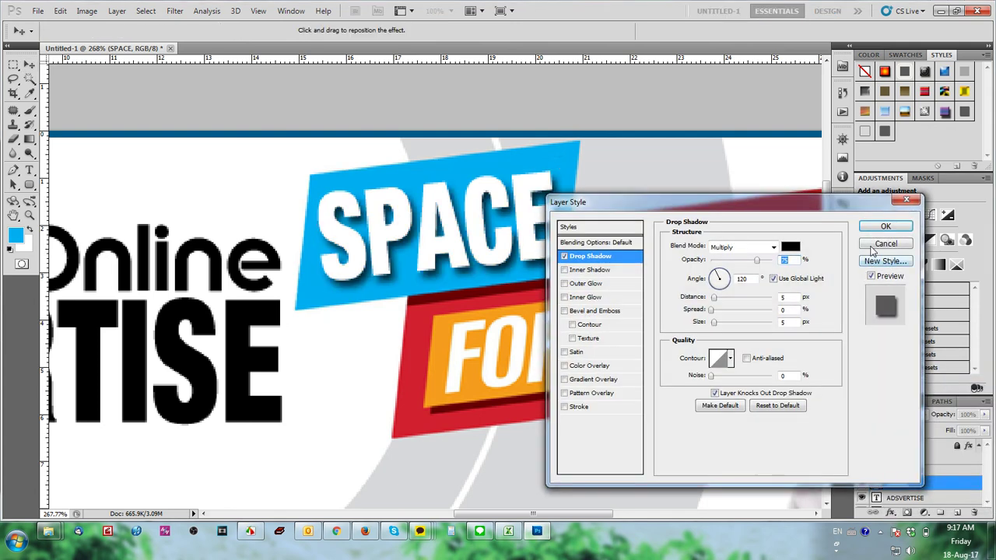
click(884, 227)
scroll(643, 157, down, 5)
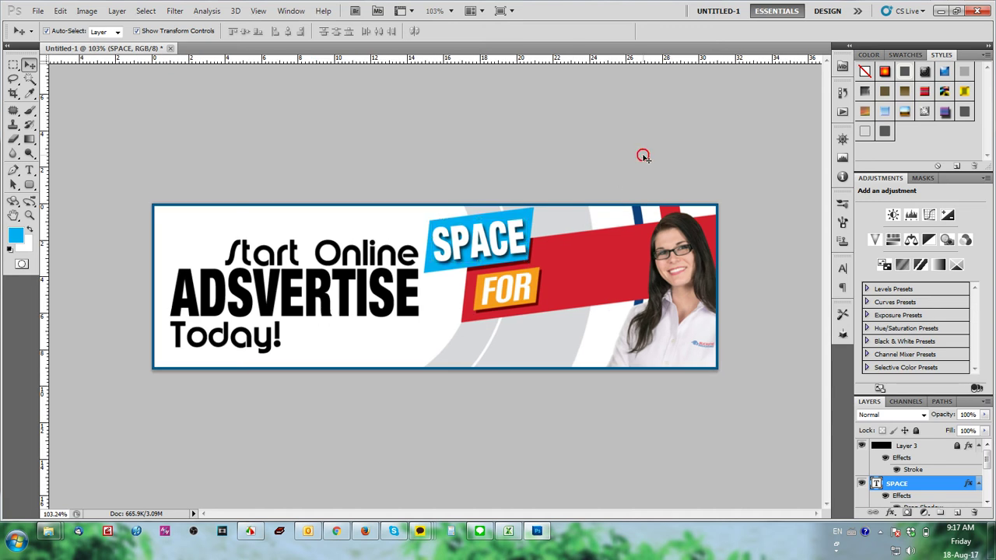
click(643, 156)
- Scale the SPACE text to 95.13% and reposition it within the blue banner
scroll(526, 248, up, 5)
click(552, 240)
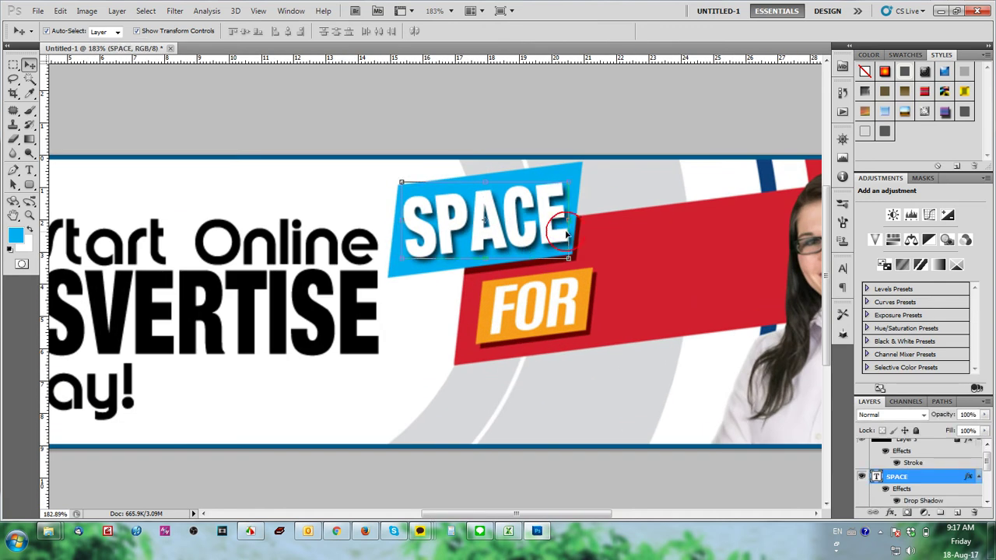
mouse_move(567, 260)
mouse_down()
mouse_move(571, 276)
mouse_move(564, 271)
mouse_up()
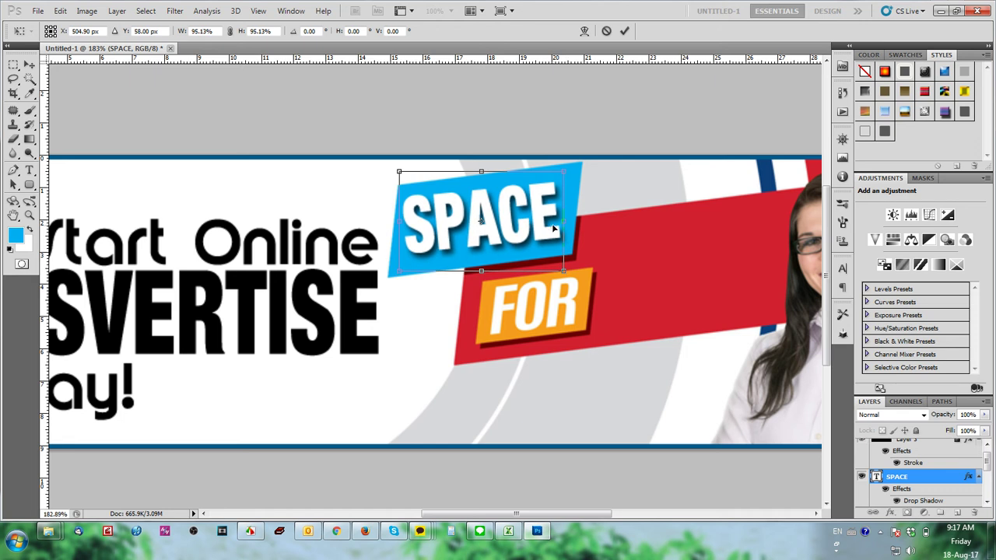
drag(553, 231, 547, 241)
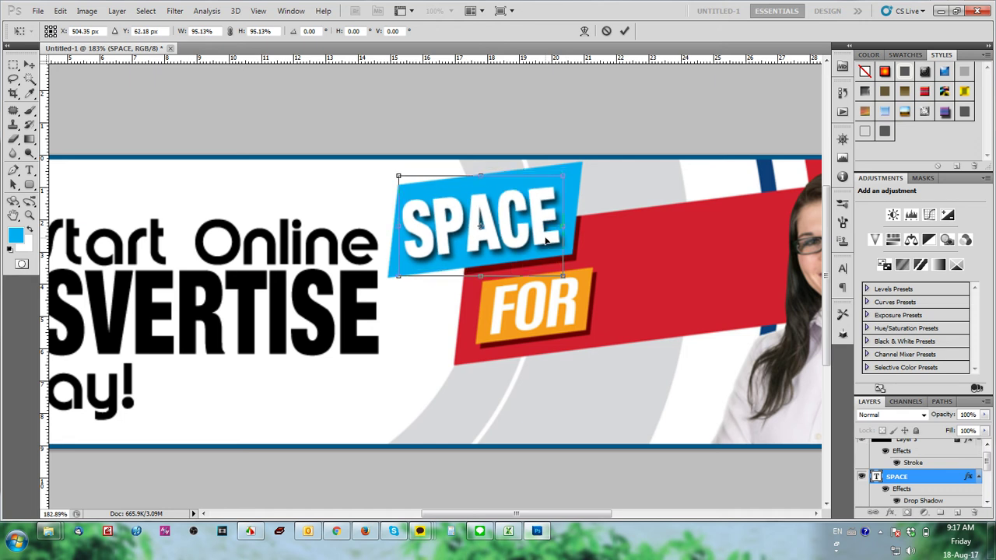
- Skew the SPACE text about -11° and rotate it about -1.5° to follow the blue banner's slant, then deselect it
drag(563, 173, 574, 176)
drag(399, 177, 417, 182)
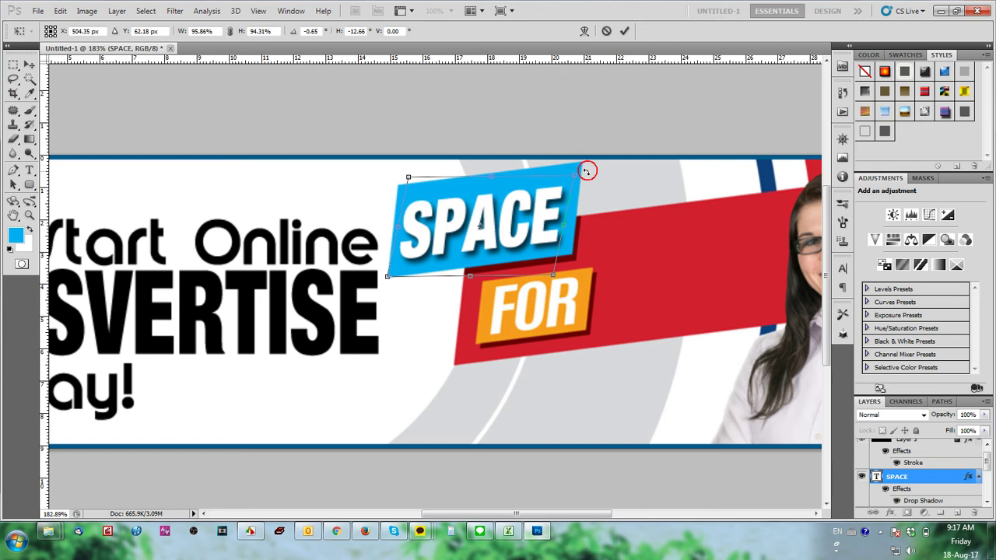
drag(587, 170, 586, 168)
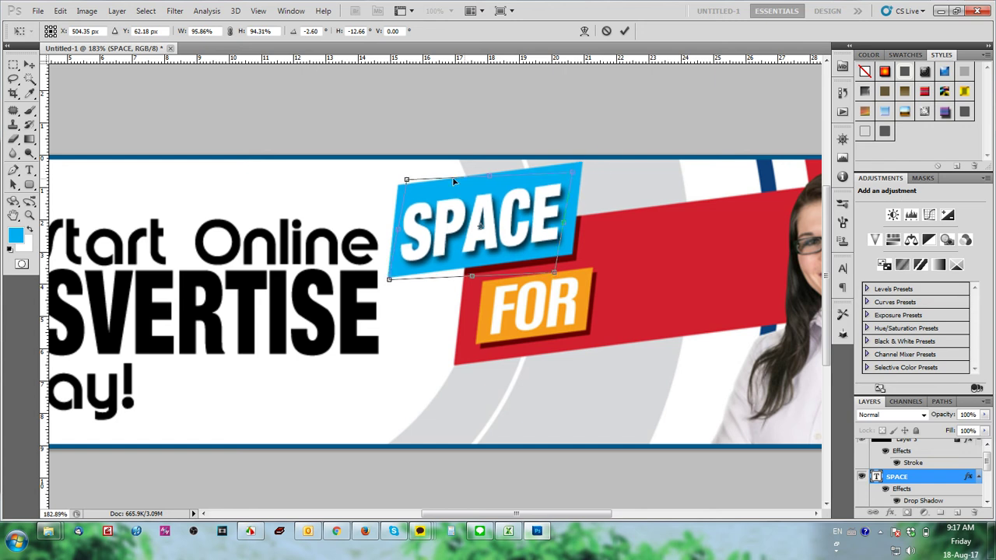
drag(408, 181, 407, 179)
drag(495, 217, 496, 210)
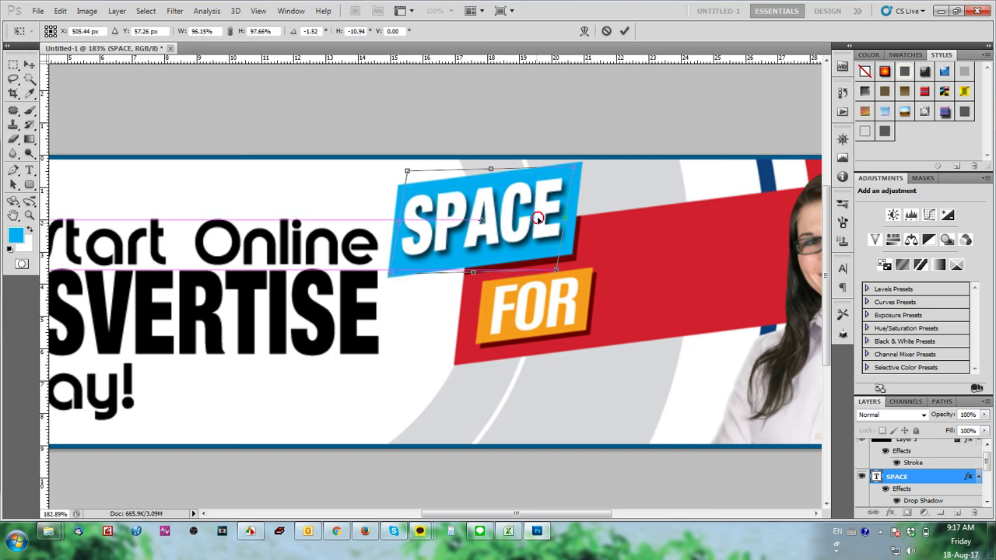
key(Return)
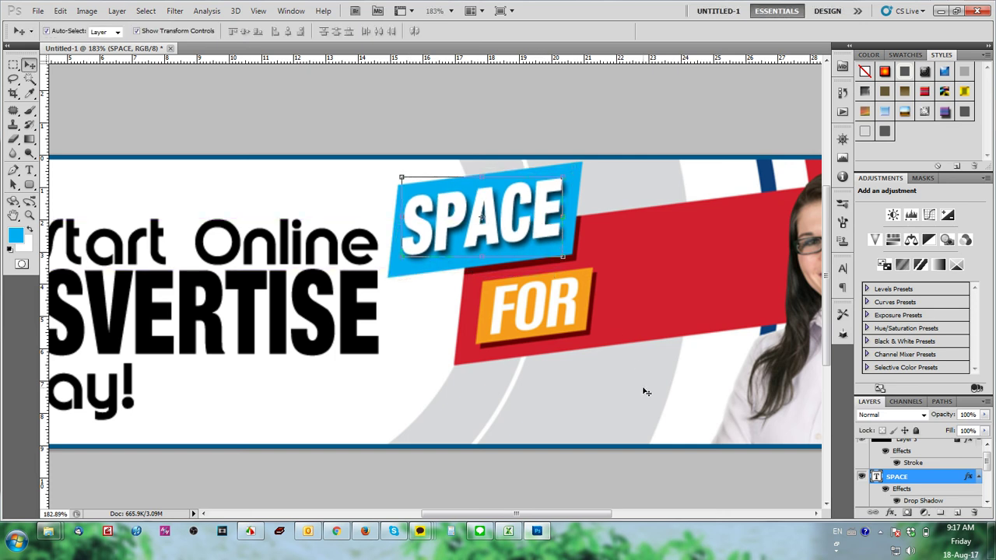
click(645, 392)
scroll(643, 389, down, 1)
scroll(643, 389, down, 5)
click(685, 467)
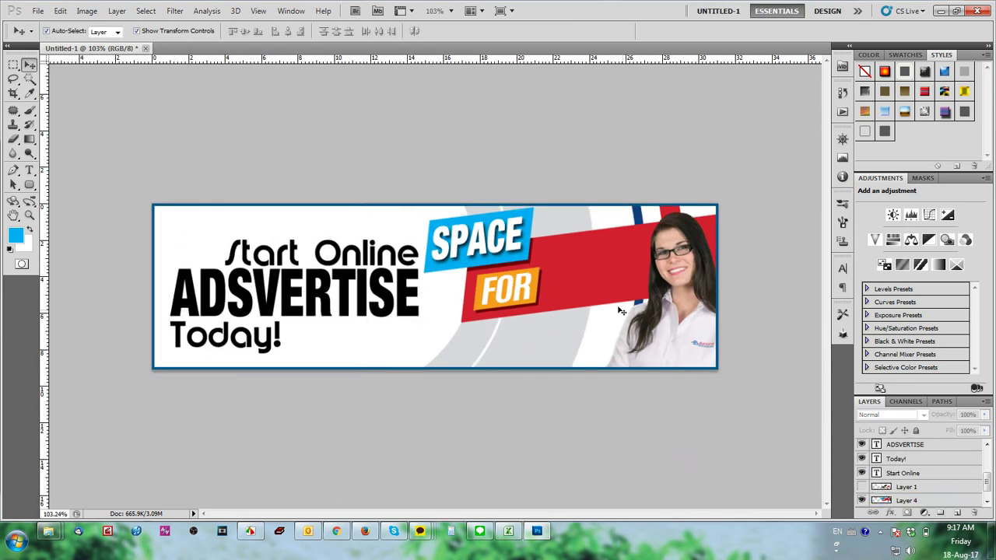
- Add white HelveticaNeue text reading ADS at 73.19 pt on the red banner beside FOR
scroll(602, 311, up, 6)
key(t)
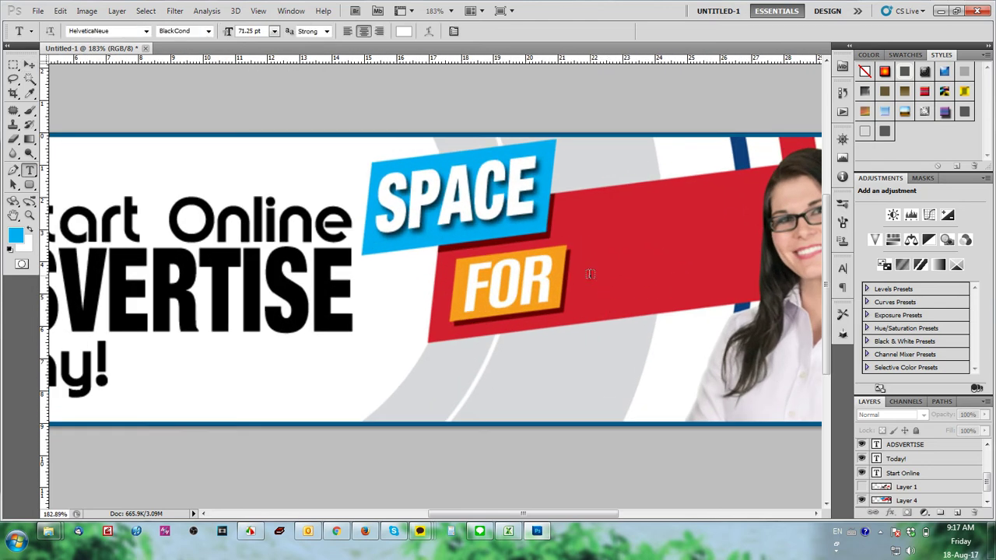
click(590, 275)
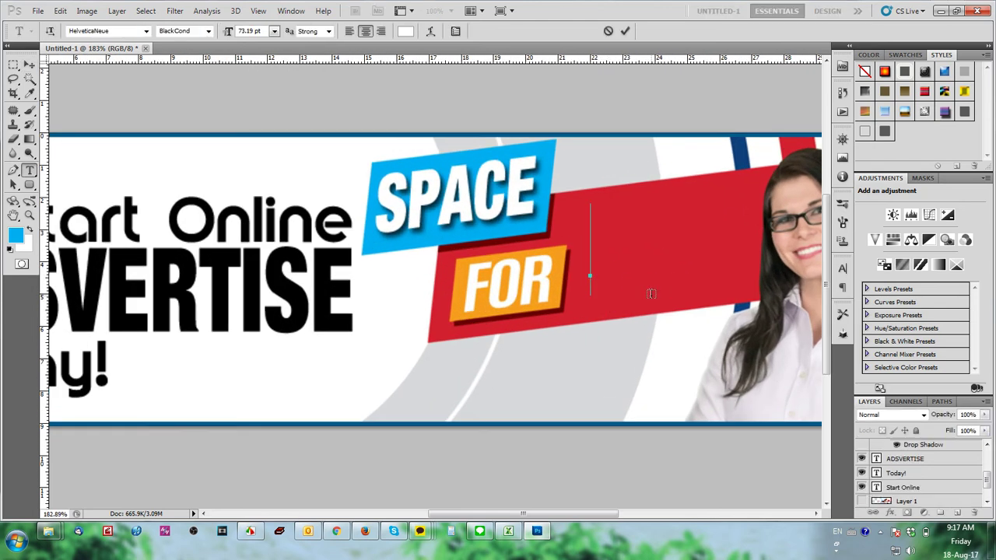
text(AD)
key(BackSpace)
key(BackSpace)
text(A)
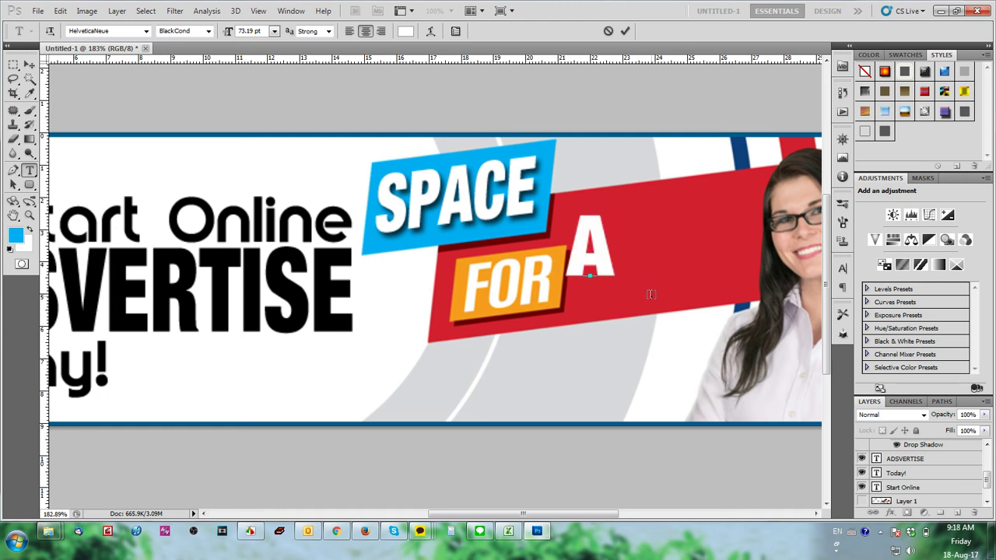
text(DS)
key(ctrl+Return)
key(v)
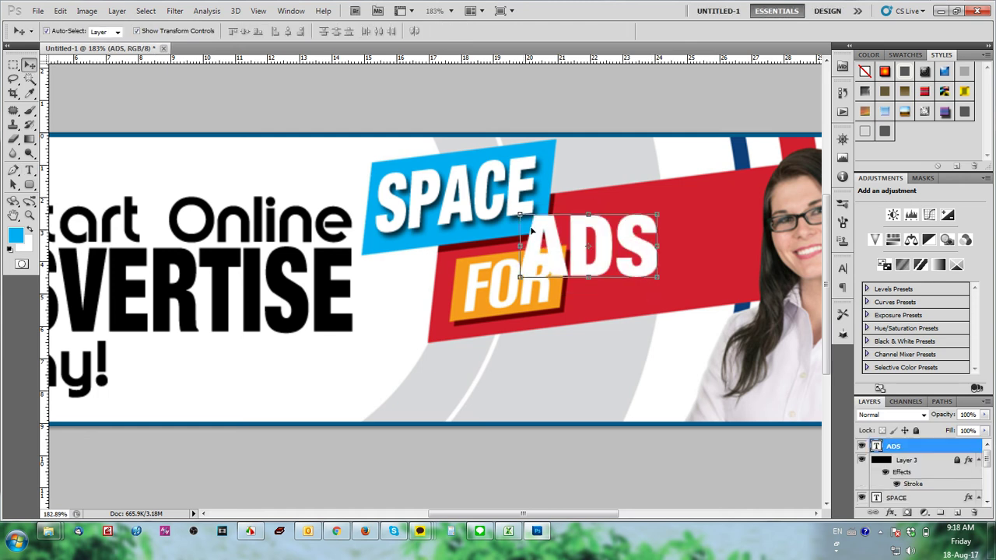
- Move the ADS text further along the red banner and replace its wording with 50%
drag(607, 232, 689, 225)
key(t)
double_click(685, 229)
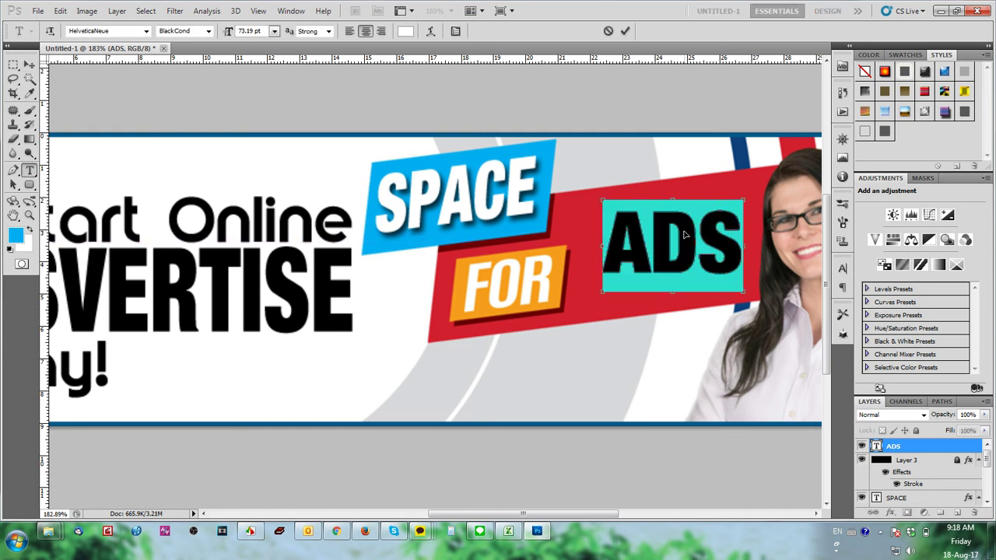
text(50)
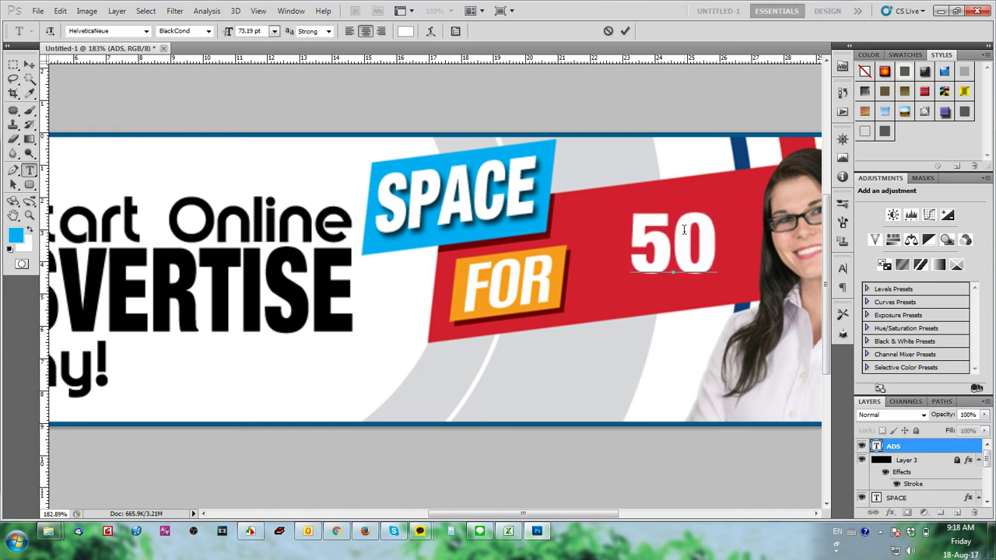
text(%)
key(ctrl+Return)
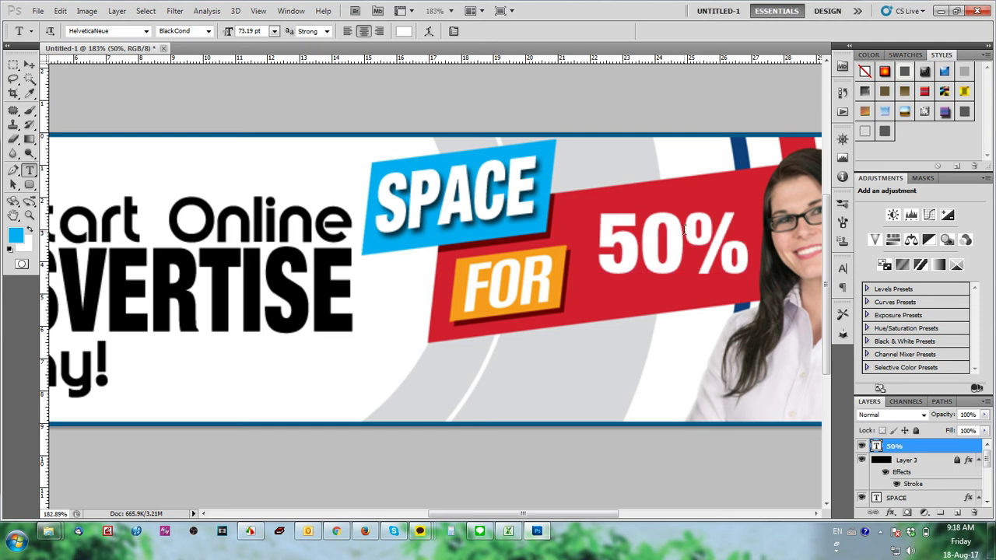
- Nudge the 50% text up on the red banner and rotate it -7.36° to follow the banner's slant
key(v)
drag(674, 232, 663, 220)
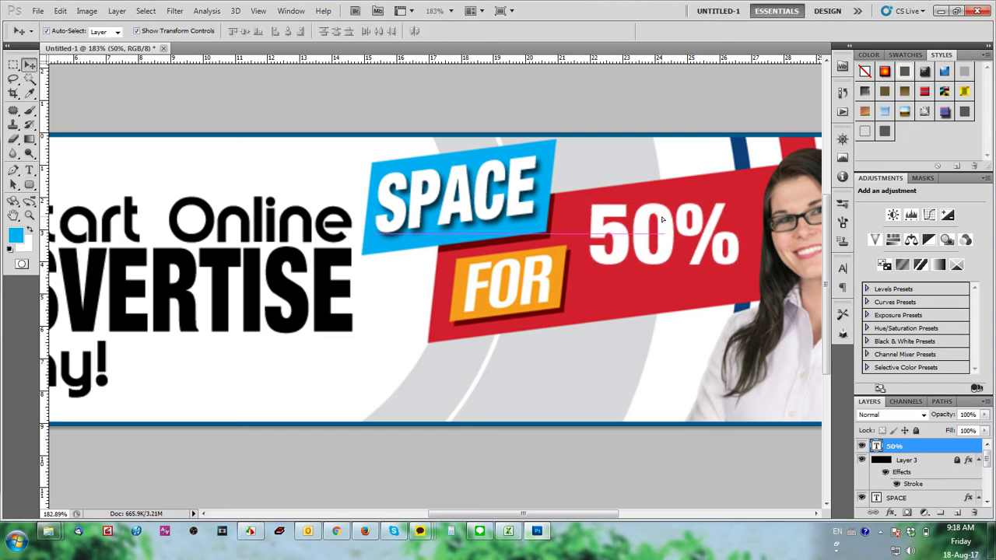
key(ctrl+minus)
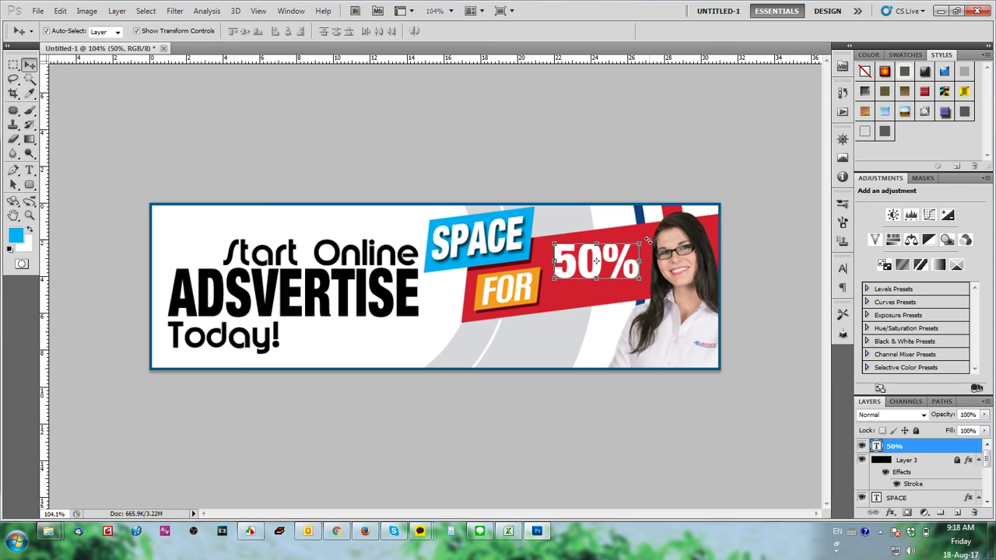
drag(650, 240, 650, 231)
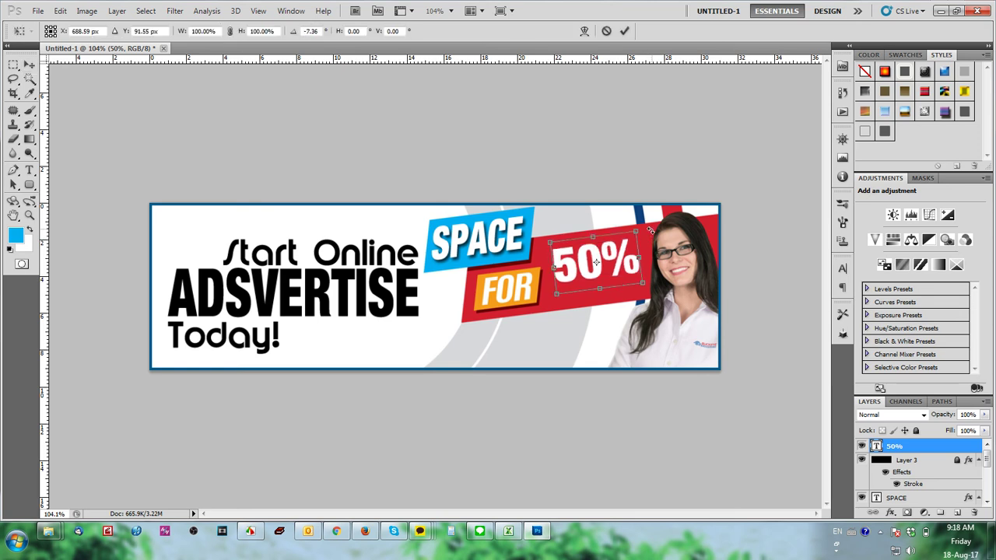
key(ctrl+plus)
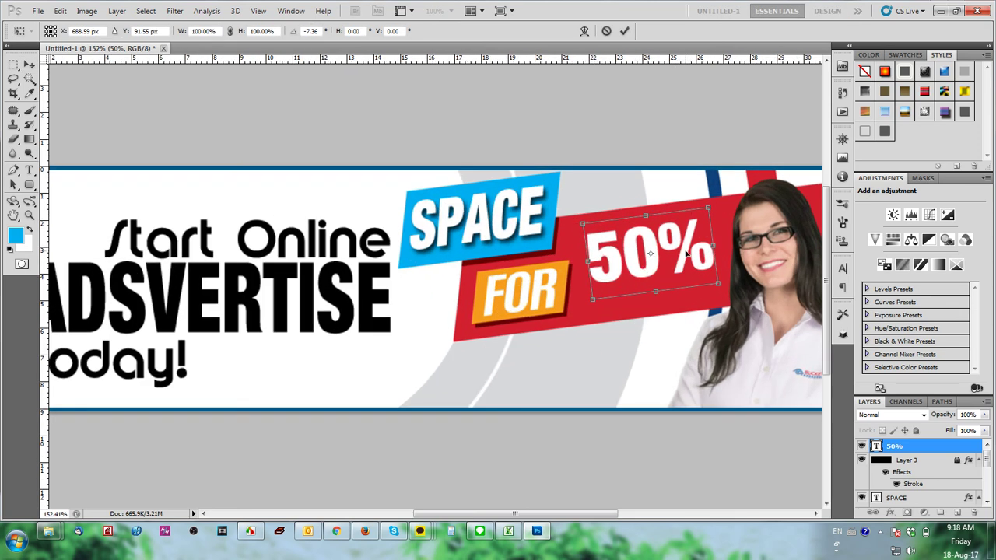
key(Return)
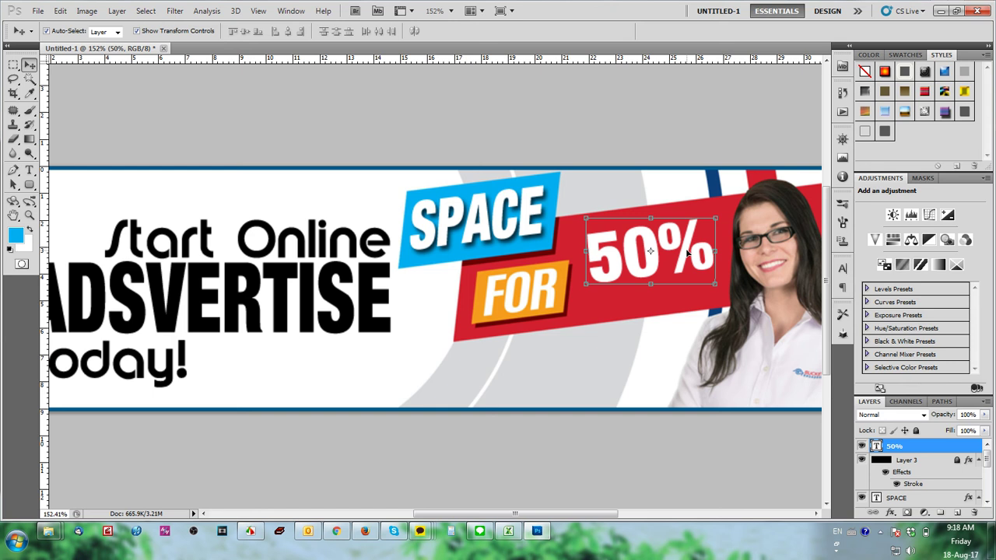
- Duplicate the 50% text just below the original and change the copy's wording to Off
drag(687, 251, 689, 288)
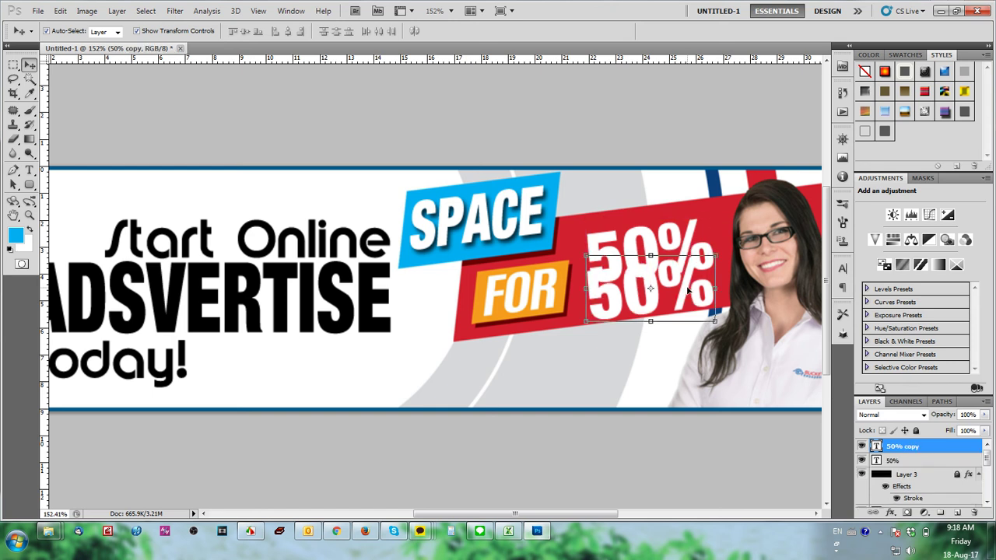
double_click(690, 286)
text(Off)
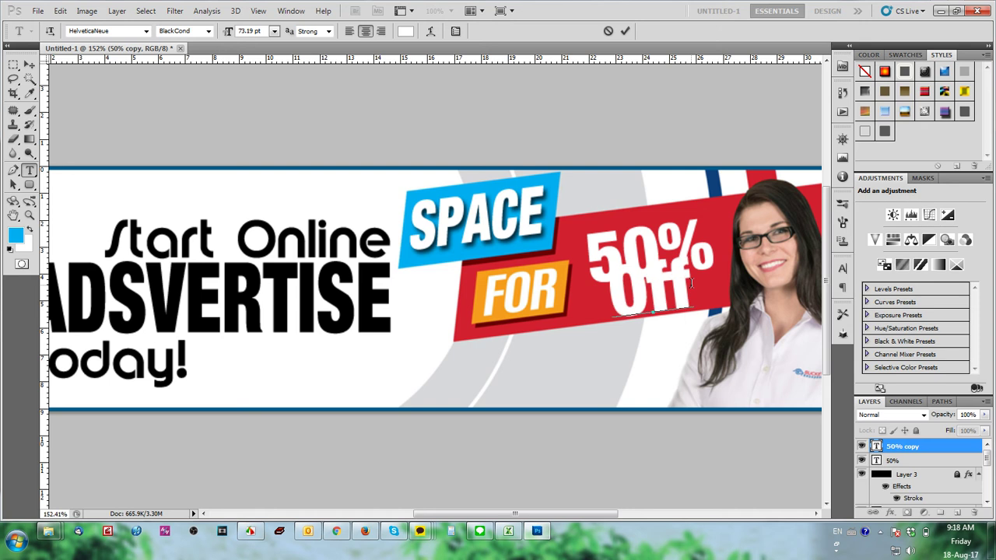
key(ctrl+a)
key(ctrl+s)
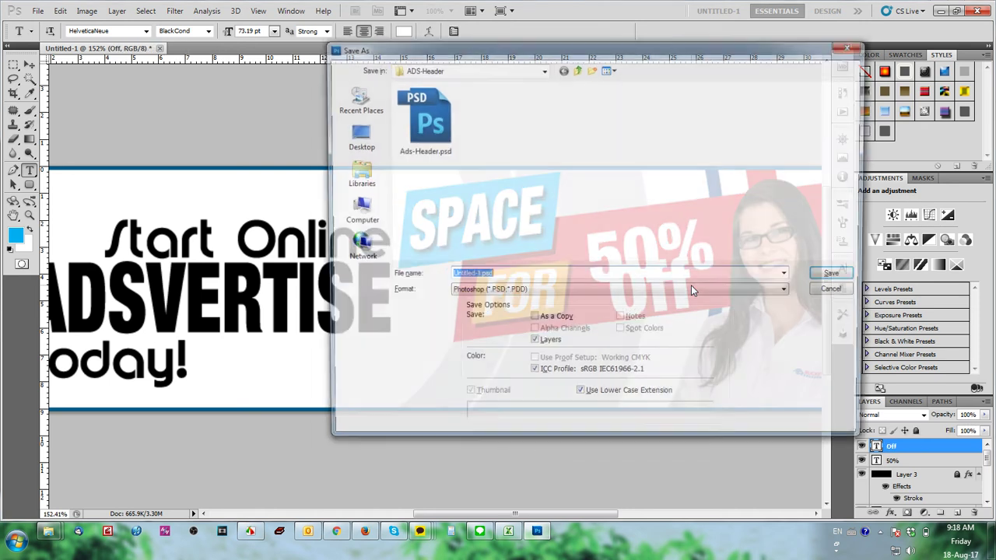
key(Escape)
- Reduce the Off text's font size to 39.19 pt
double_click(688, 296)
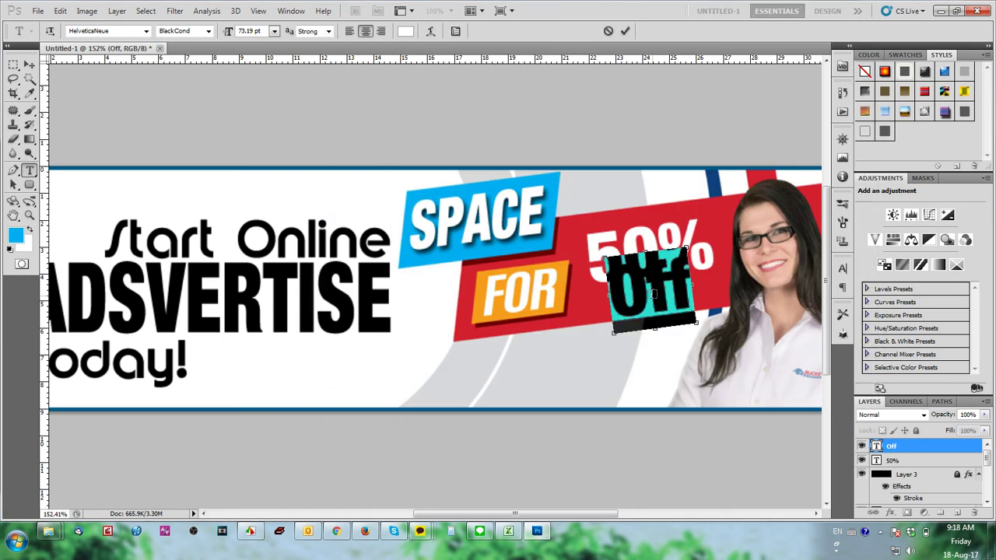
key(ctrl+alt+shift+comma)
key(ctrl+alt+shift+comma)
key(ctrl+alt+shift+comma)
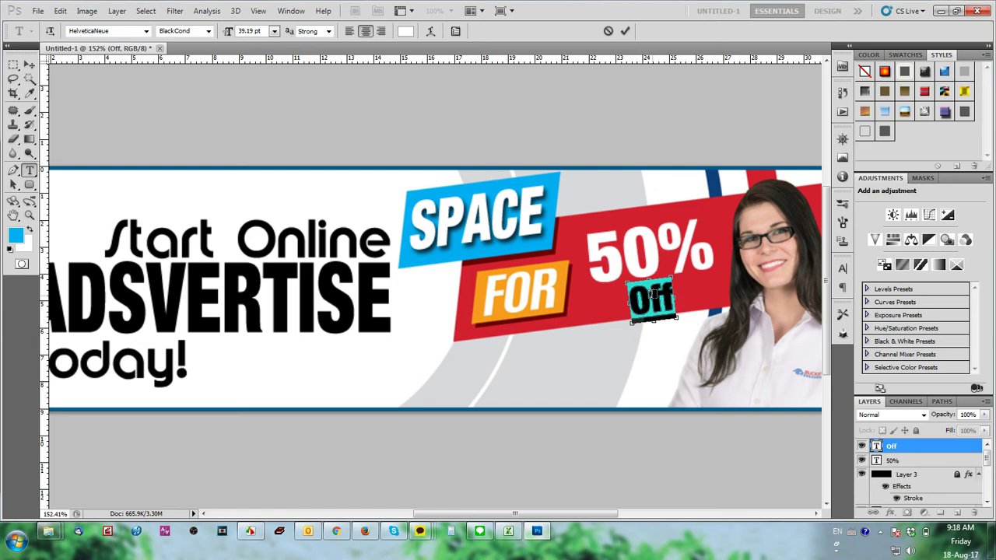
key(ctrl+Return)
- Place the Off text directly beneath the start of the 50% text and deselect it
key(v)
scroll(661, 302, up, 2)
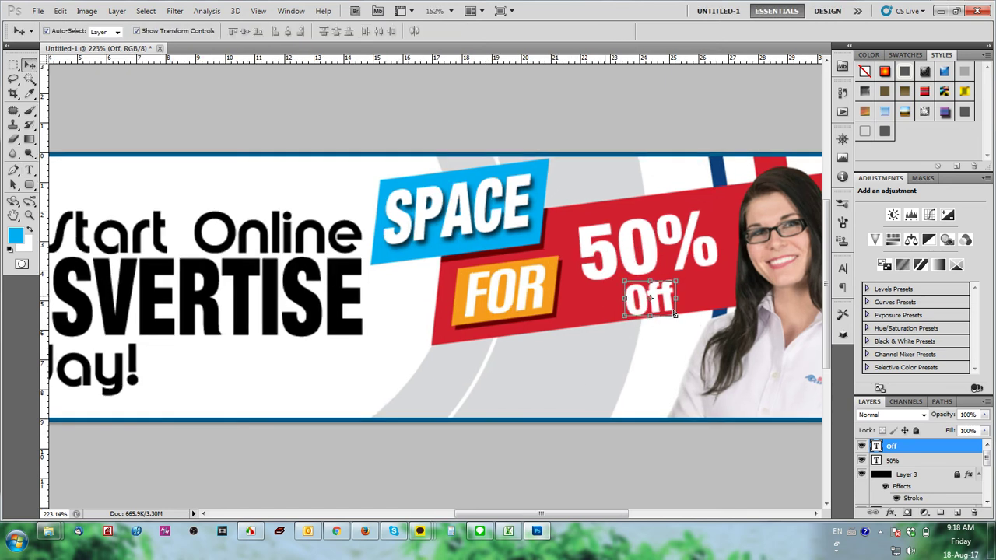
drag(661, 302, 606, 305)
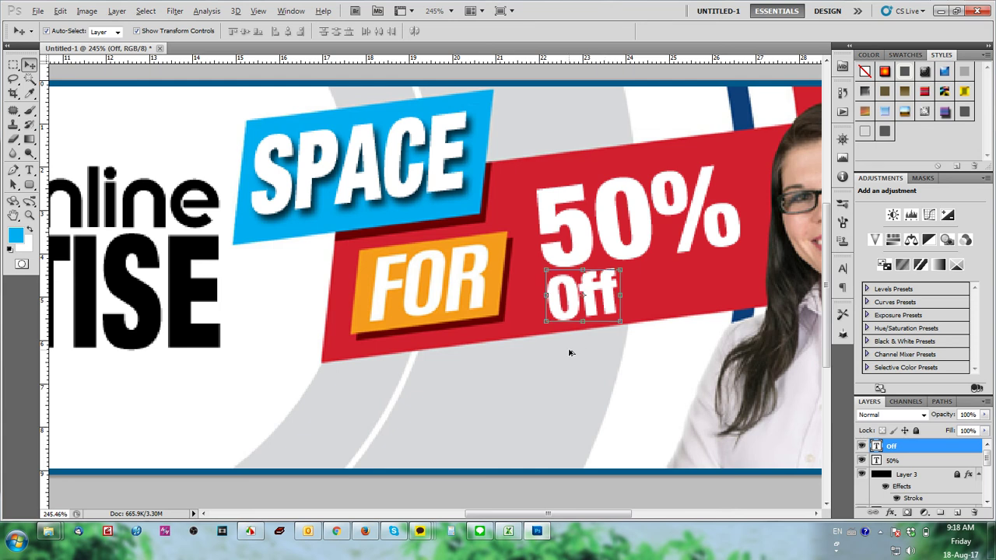
scroll(569, 352, down, 4)
click(773, 331)
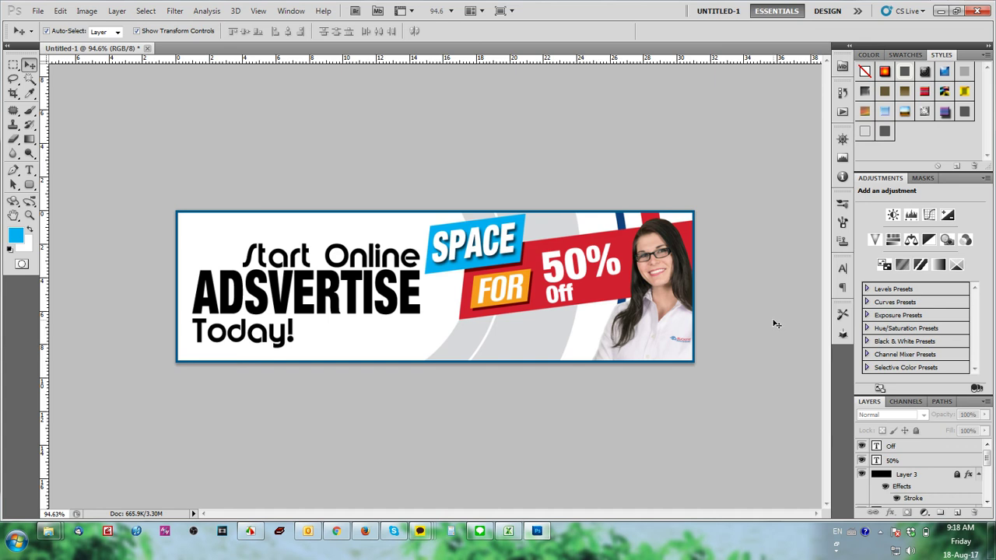
- Remove the logo from the woman's shirt on Layer 4 by patching it with clean shirt fabric, then deselect the layer
scroll(685, 343, up, 5)
click(646, 364)
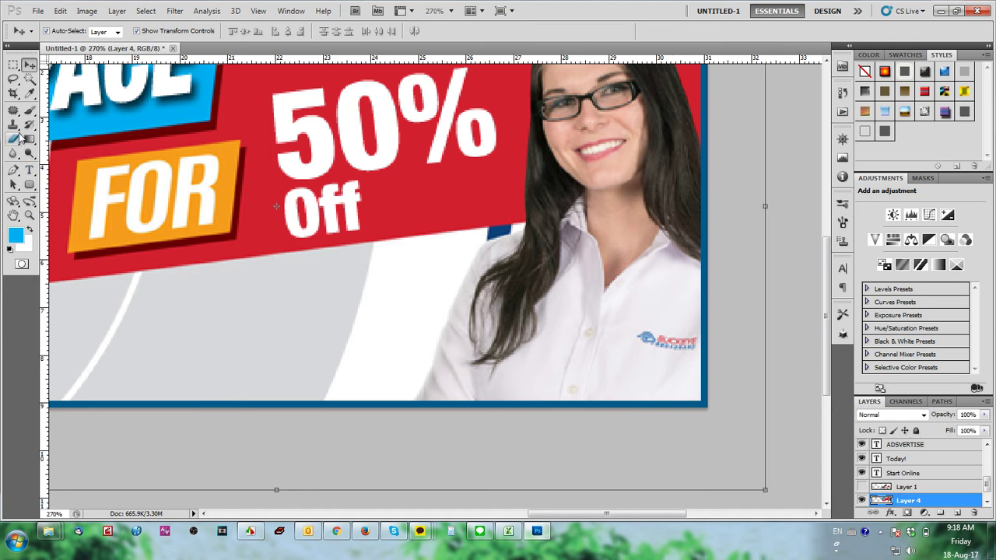
click(14, 110)
mouse_move(700, 327)
mouse_down()
mouse_move(652, 316)
mouse_move(628, 330)
mouse_move(656, 351)
mouse_move(701, 350)
mouse_move(699, 325)
mouse_move(657, 367)
mouse_up()
click(751, 342)
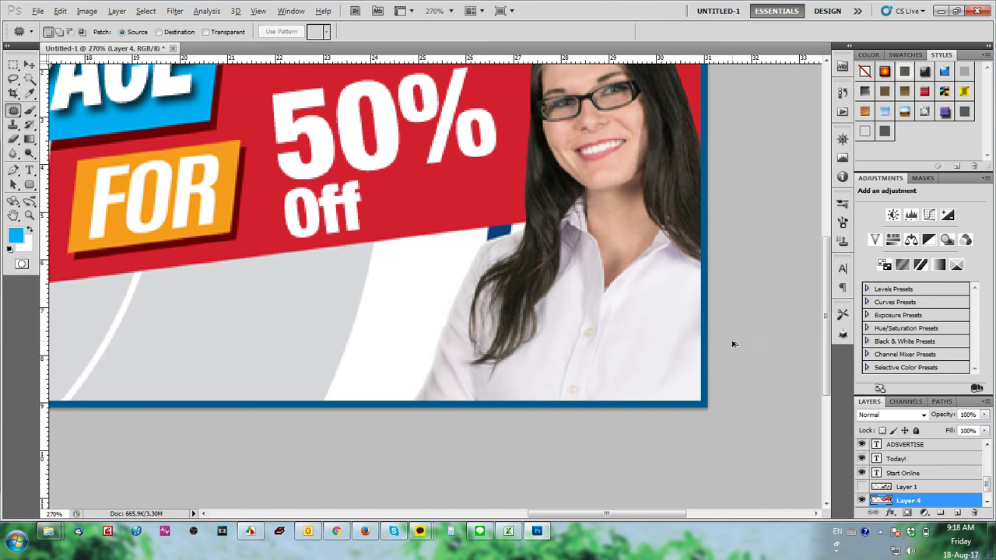
key(ctrl+0)
key(v)
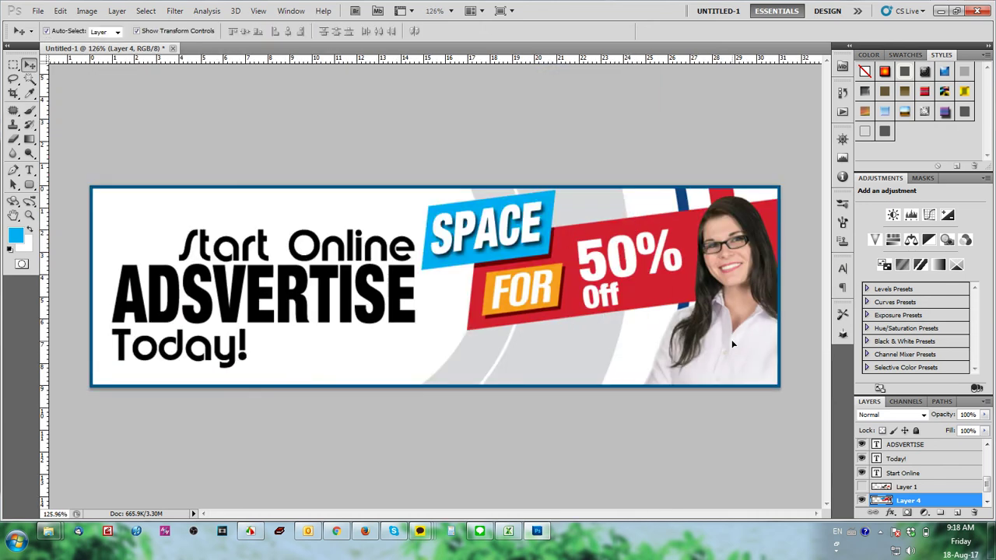
click(226, 427)
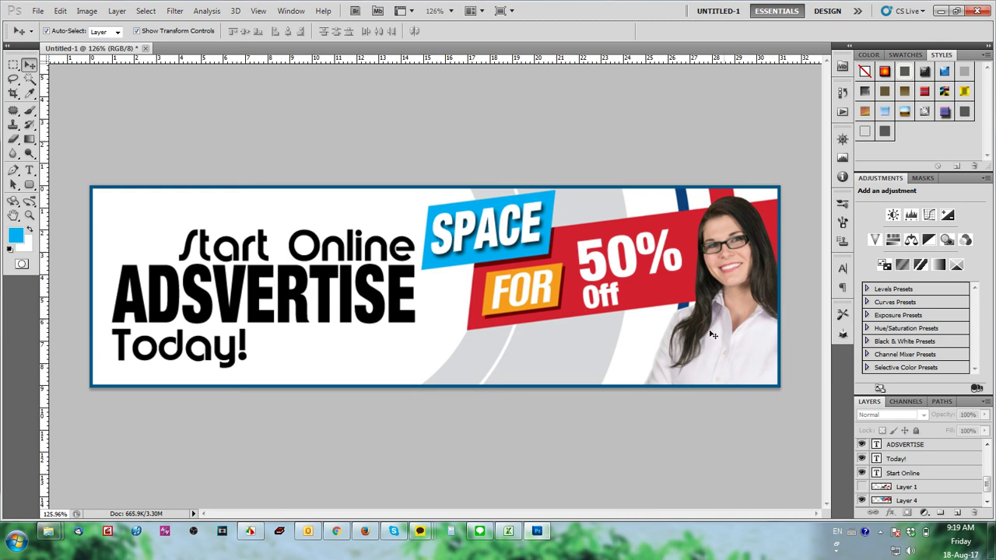
click(777, 341)
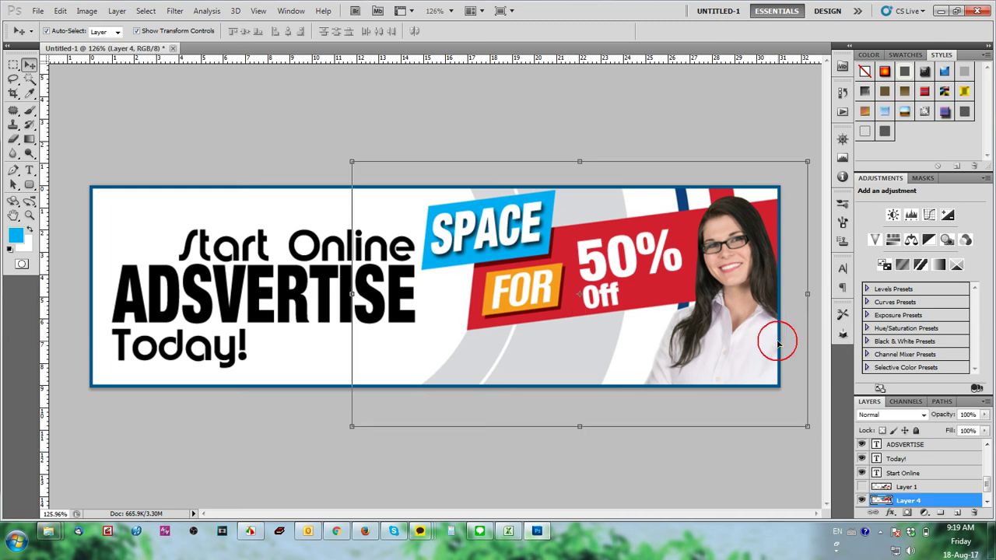
click(289, 391)
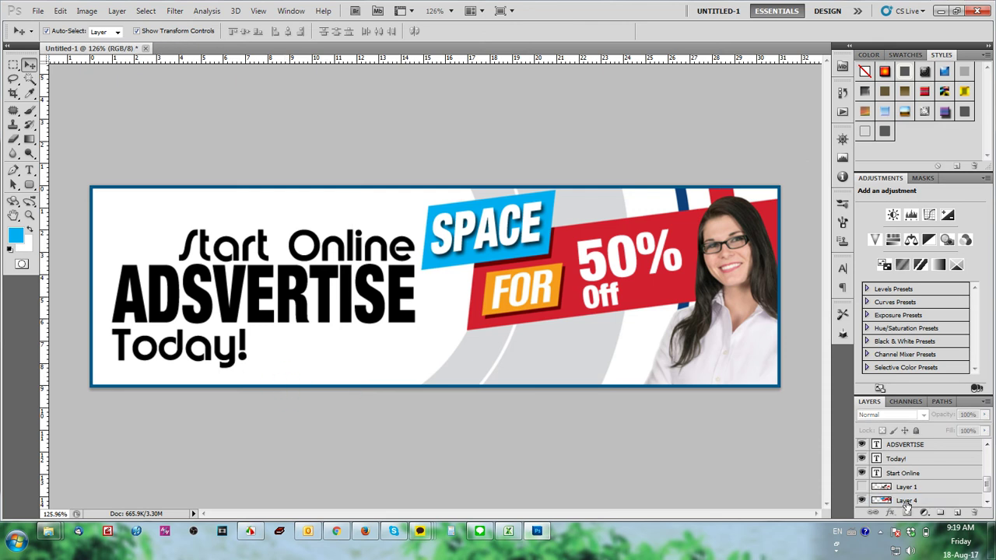
- Unlock Layer 3 and recolour its 4 px inside stroke with the light grey sampled from the road shape
drag(985, 484, 985, 460)
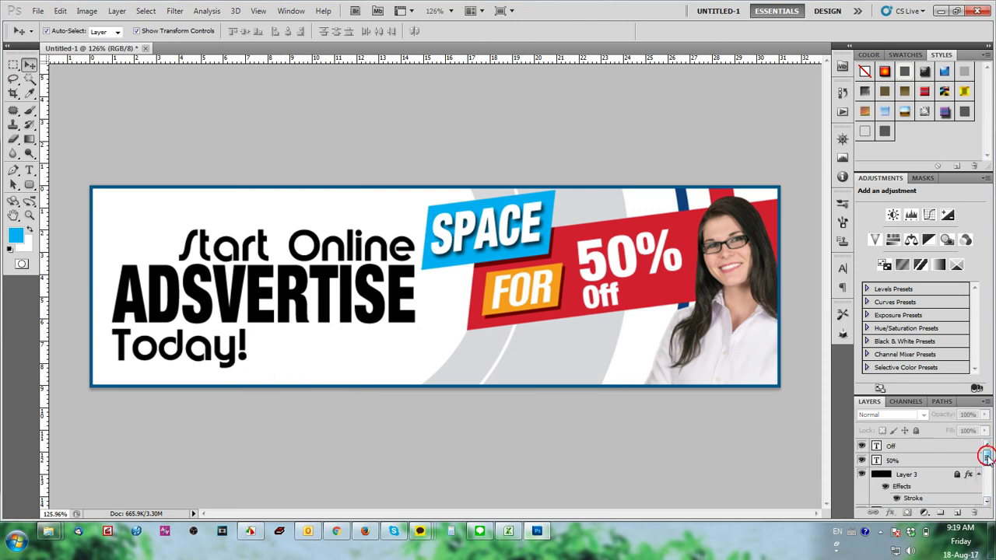
click(933, 476)
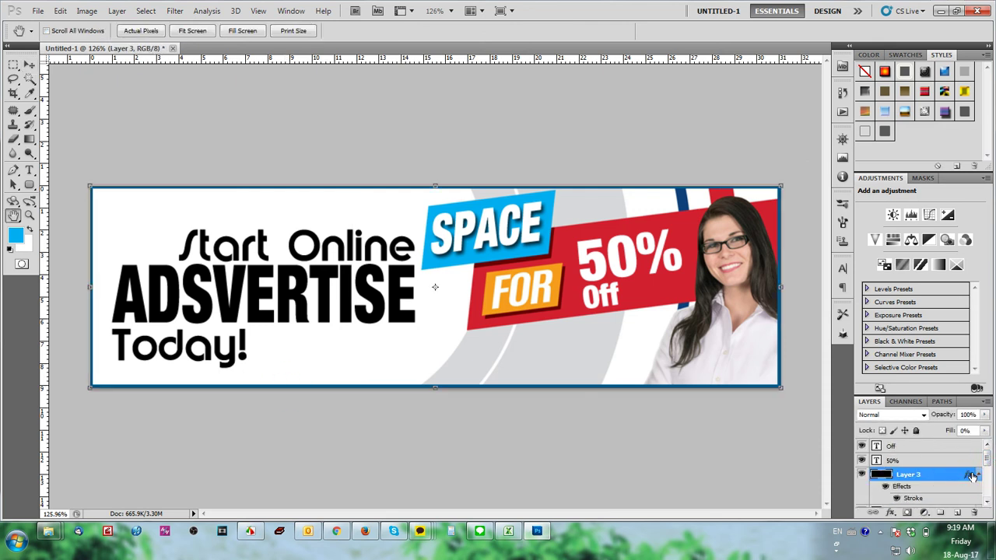
double_click(971, 476)
click(579, 407)
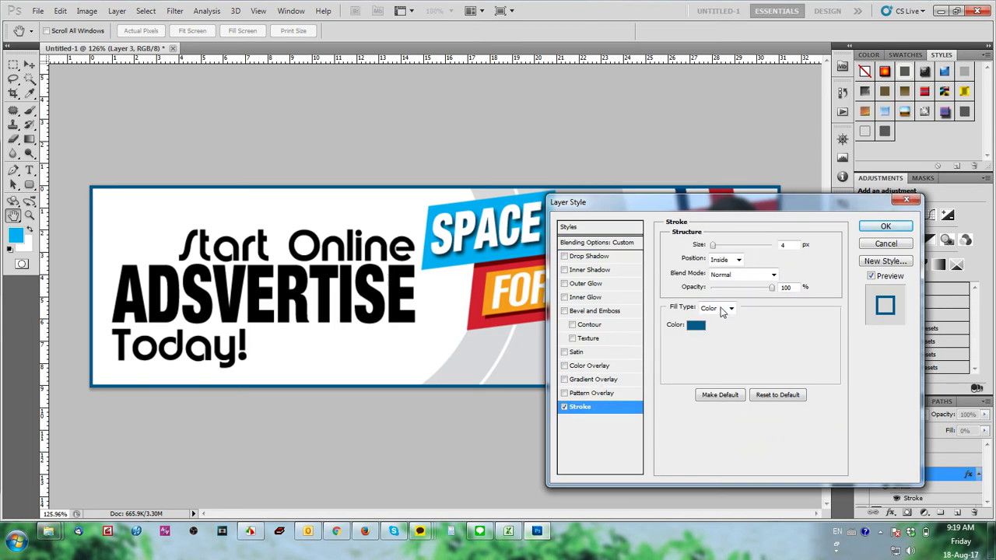
click(695, 326)
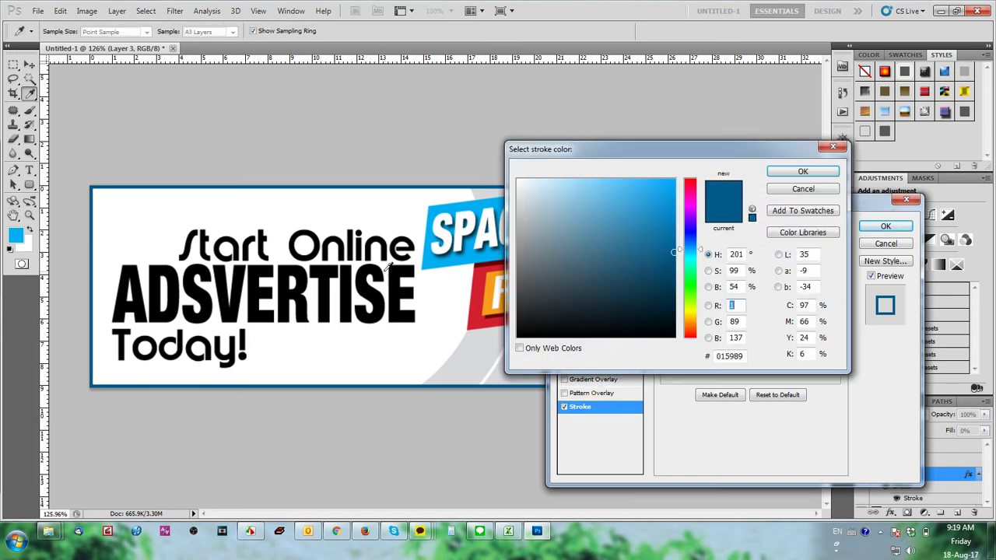
click(481, 251)
drag(727, 148, 524, 364)
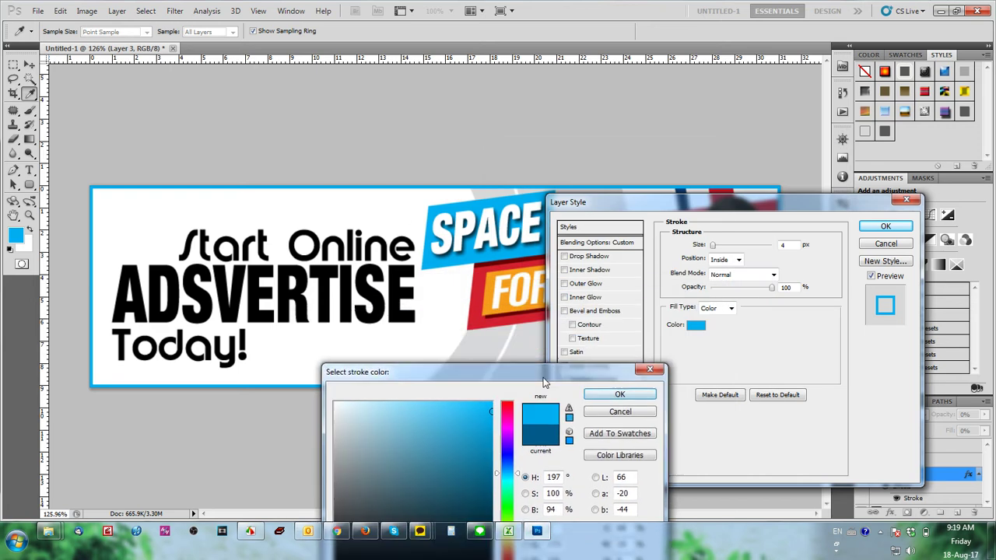
click(476, 356)
click(629, 418)
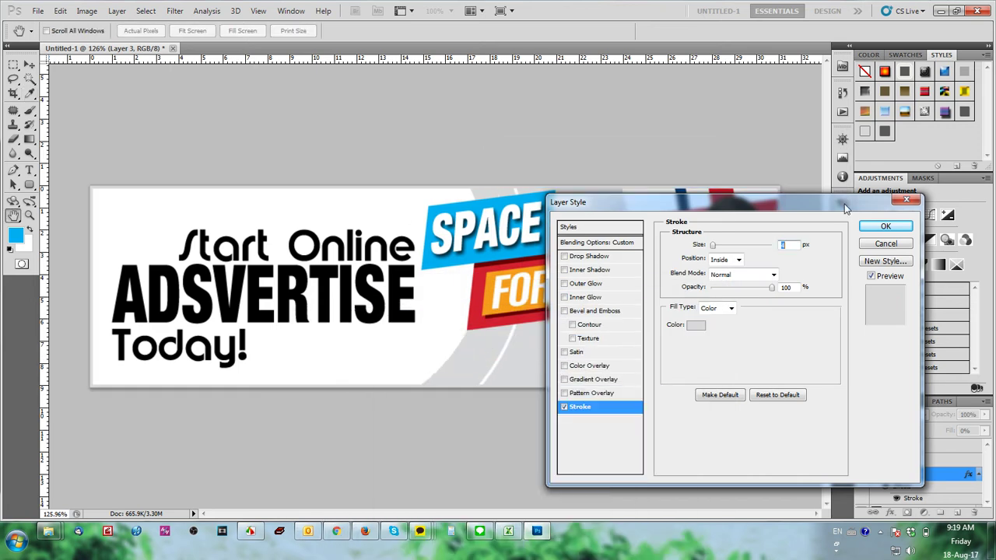
click(885, 226)
- Lock all attributes of the Layer 3 border so it cannot be selected by accident
click(242, 125)
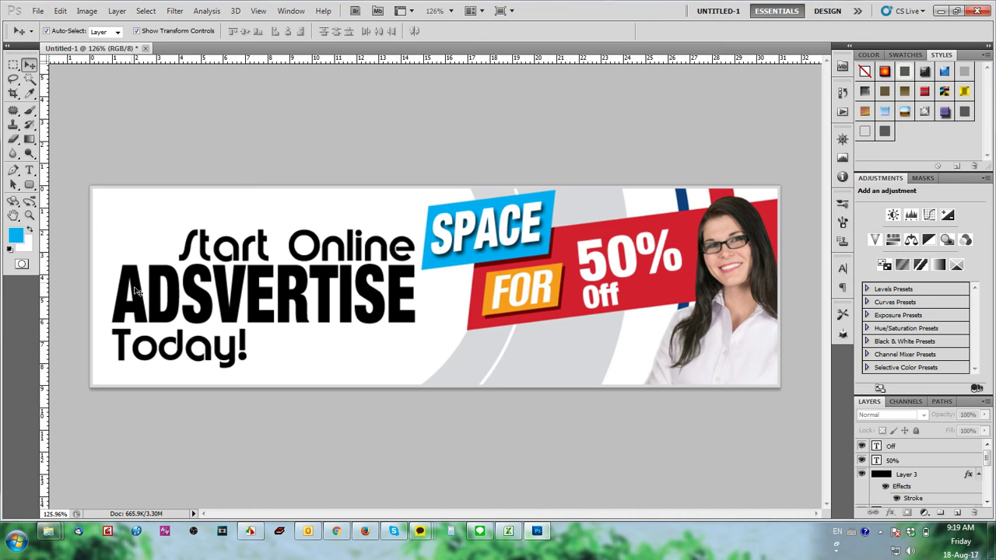
click(197, 342)
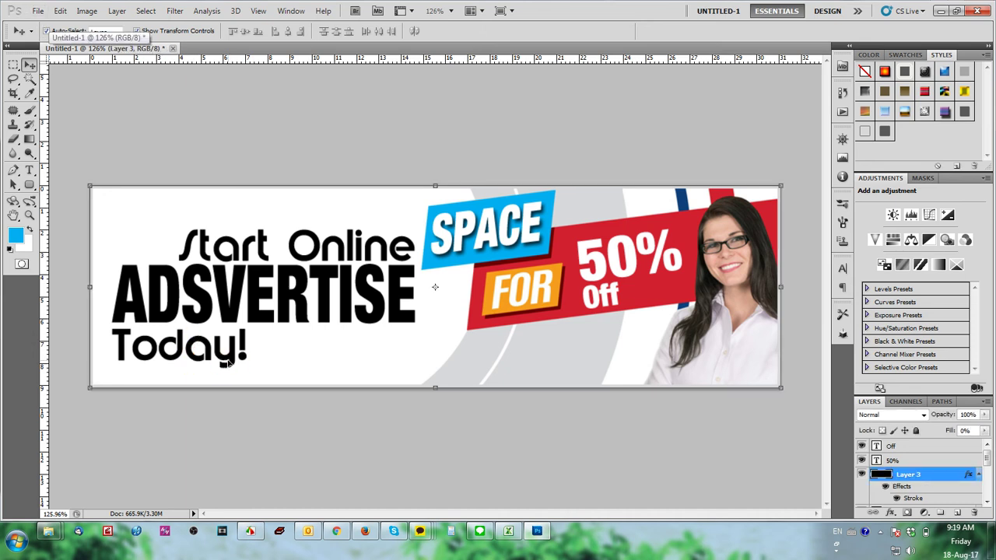
click(916, 430)
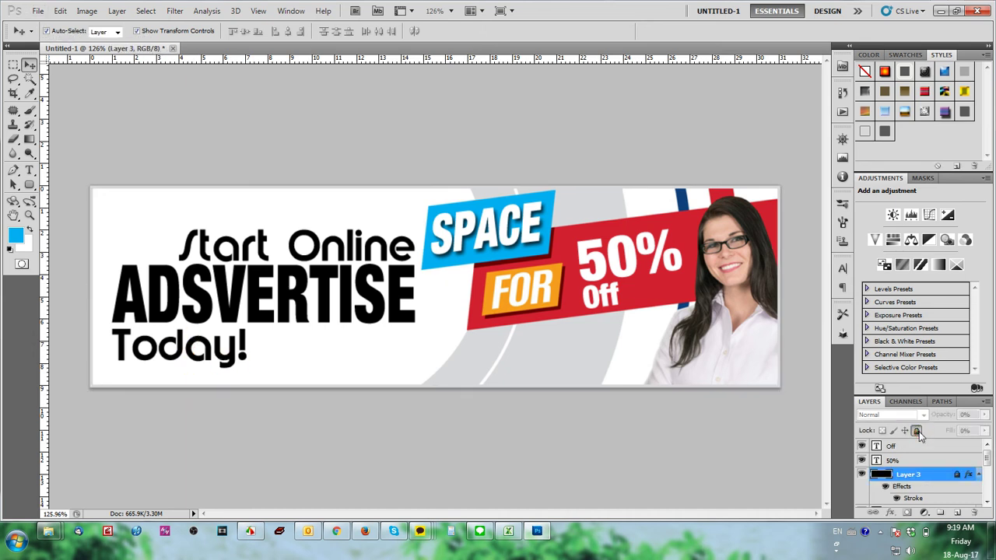
- Give the Today! text a colour overlay in the light blue sampled from the SPACE box, and deselect it
click(223, 355)
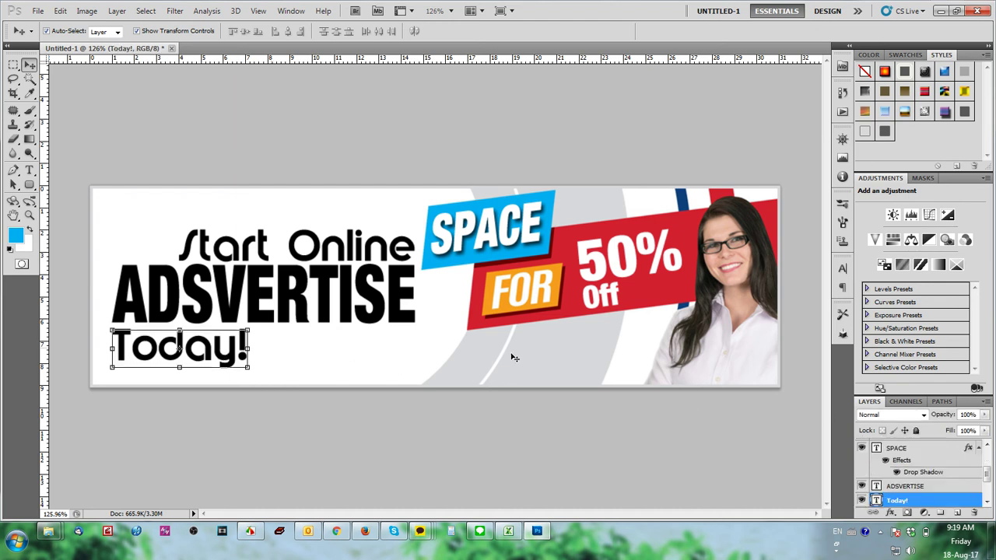
click(905, 514)
click(932, 477)
click(790, 247)
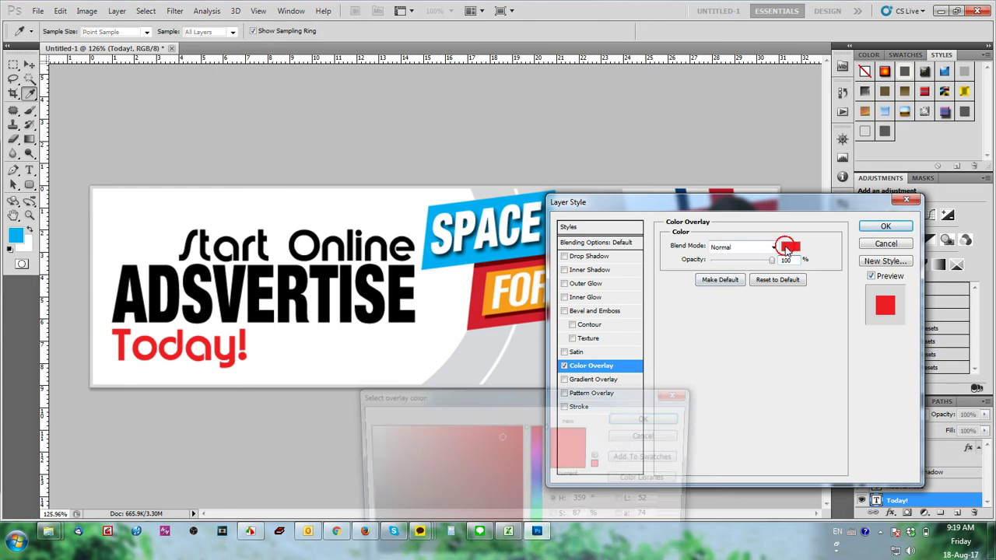
click(484, 256)
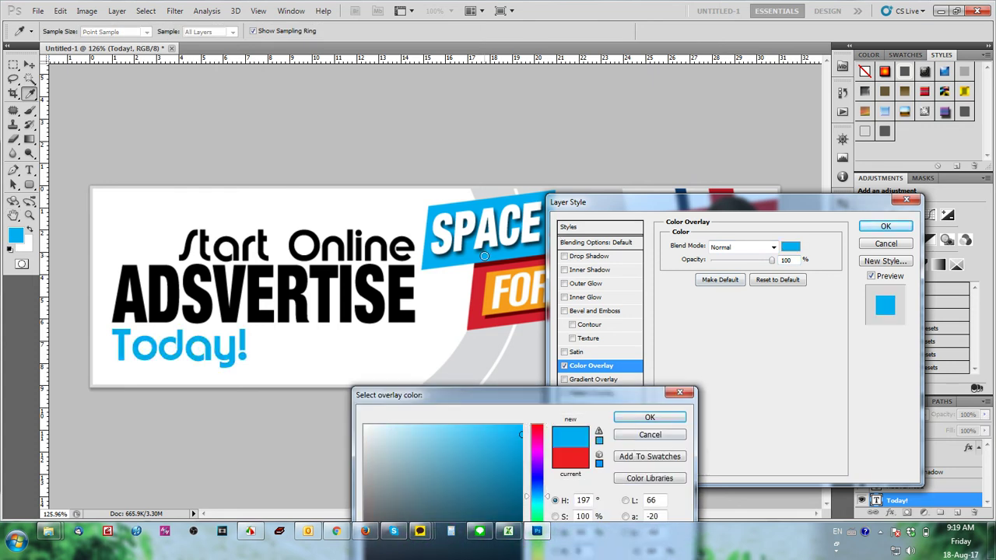
click(647, 418)
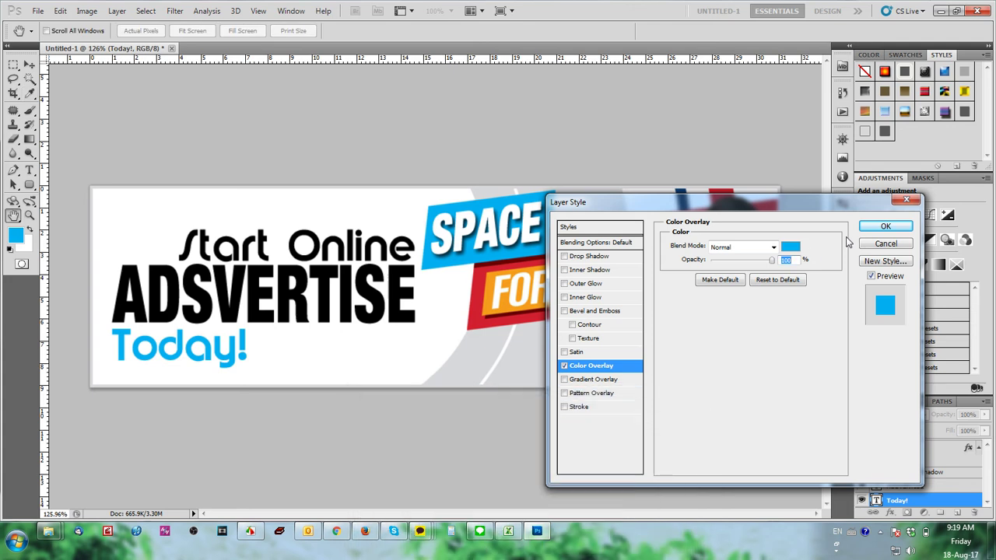
click(884, 227)
click(594, 387)
key(ctrl+minus)
key(ctrl+minus)
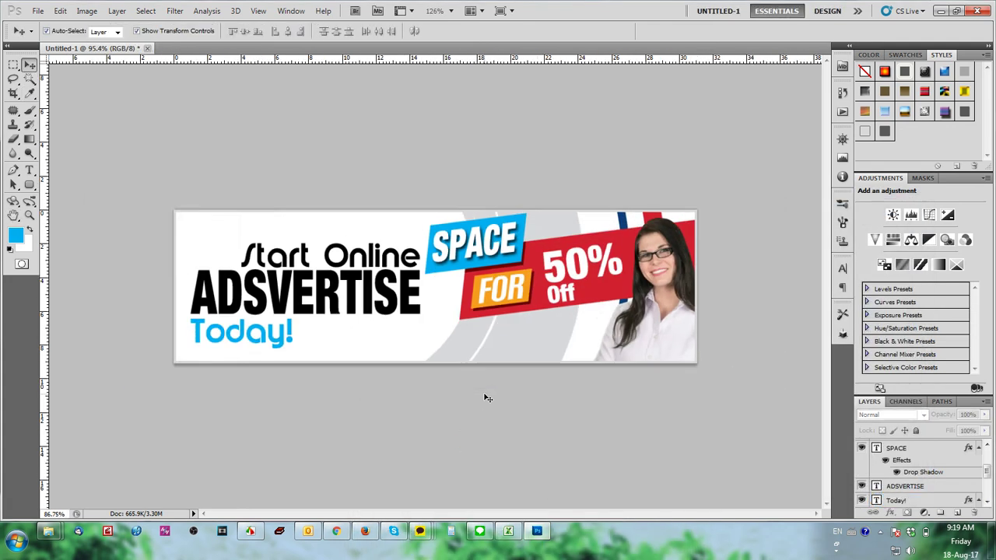
- Start saving the banner as a new file and create a folder named ADS-PAGE-UP inside Directemarket COM as its location
key(ctrl+shift+s)
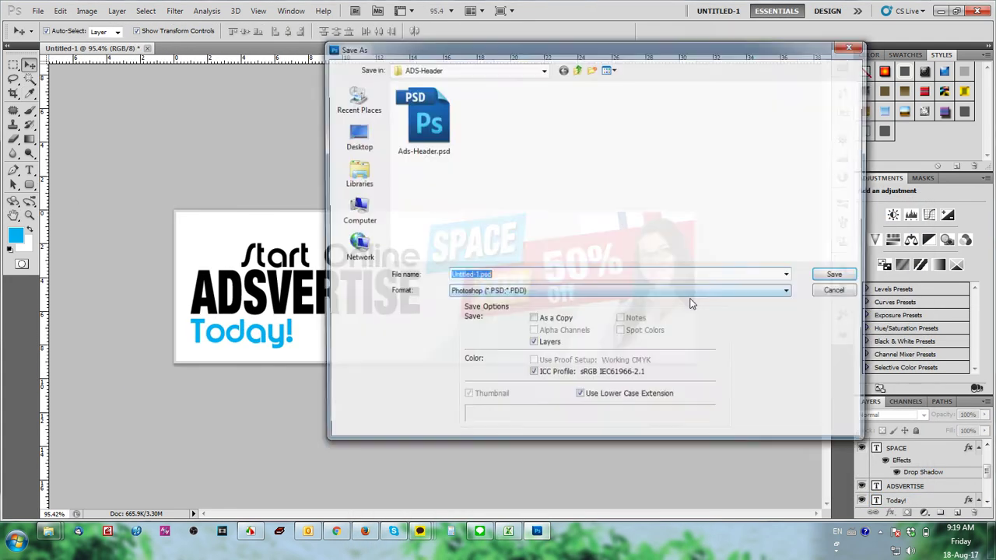
click(581, 70)
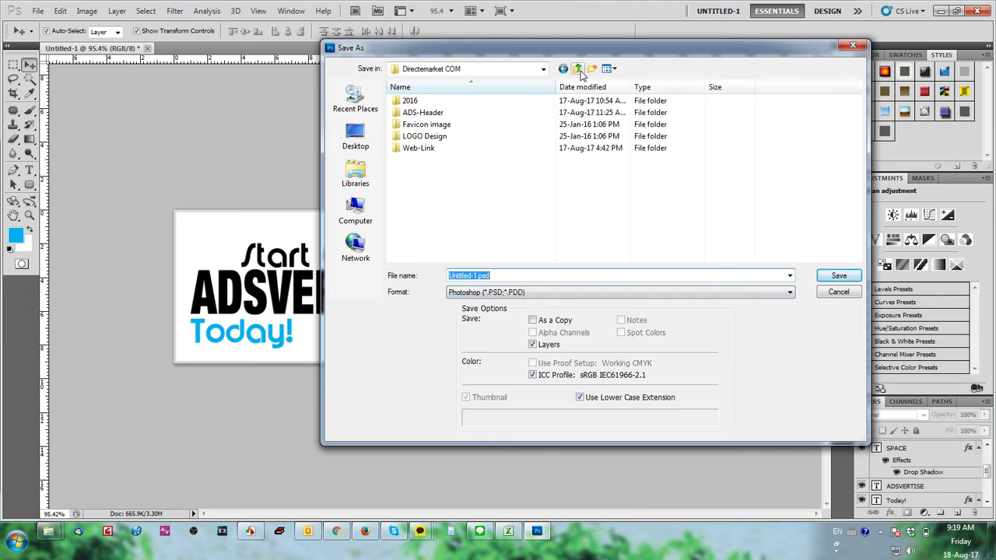
click(591, 69)
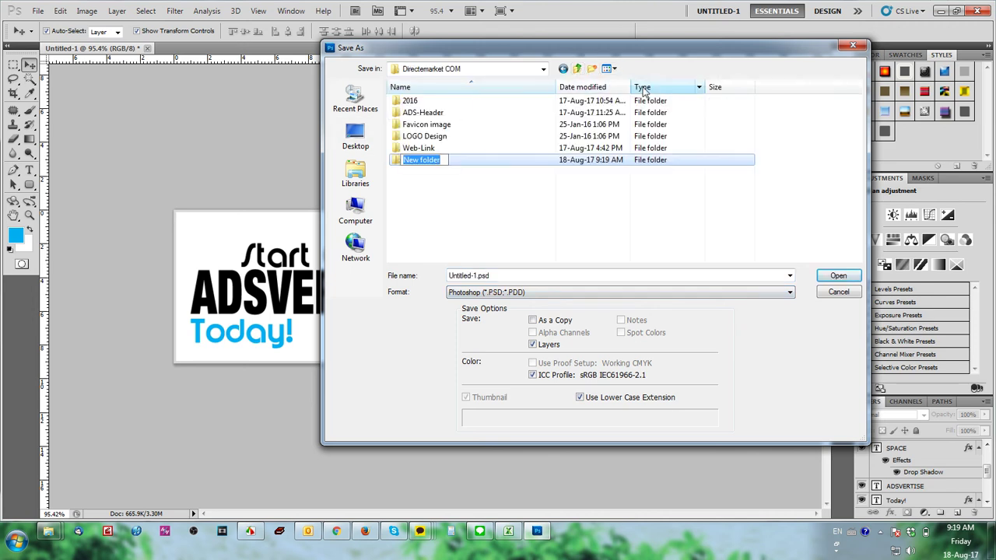
text(ADS-PAGE-UP)
key(Return)
key(Return)
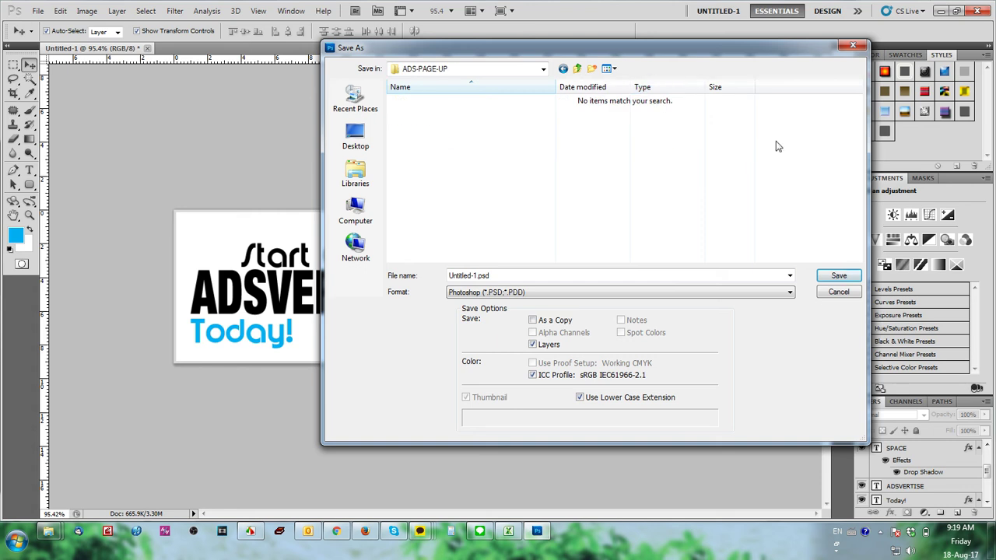
- Save the banner in Photoshop format under the name ADS-PAGE, accepting the format options
click(685, 276)
text(AD)
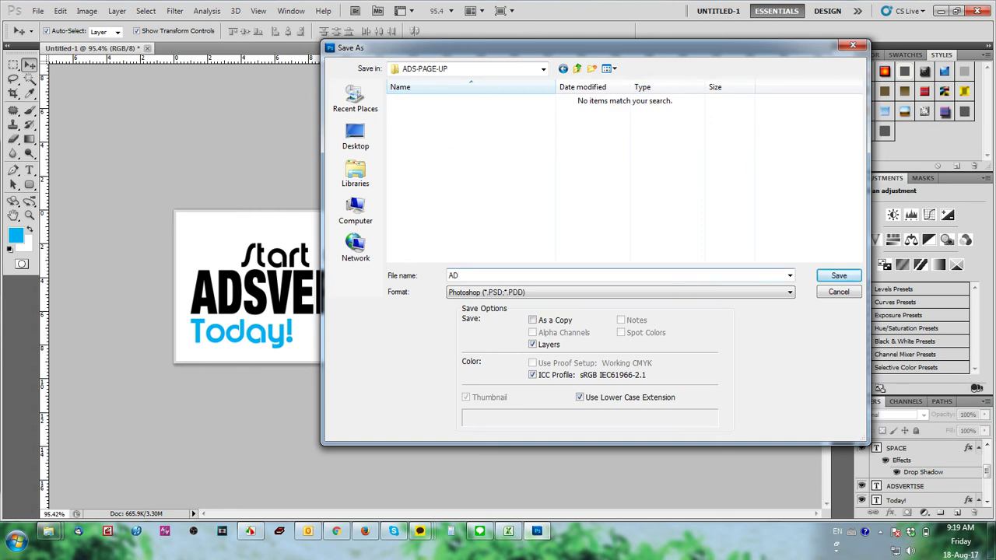
text(S-PAGE)
key(Return)
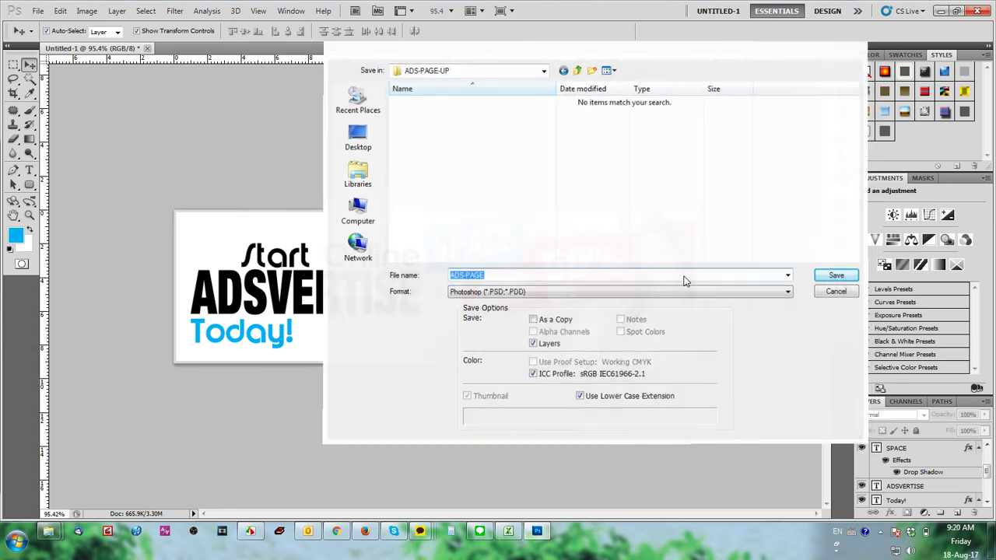
key(Return)
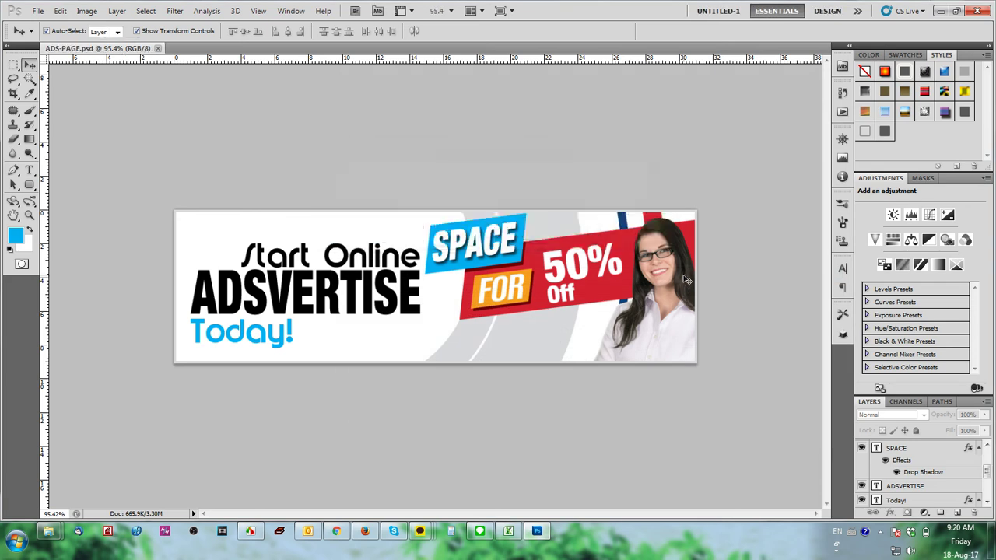
click(36, 11)
click(92, 226)
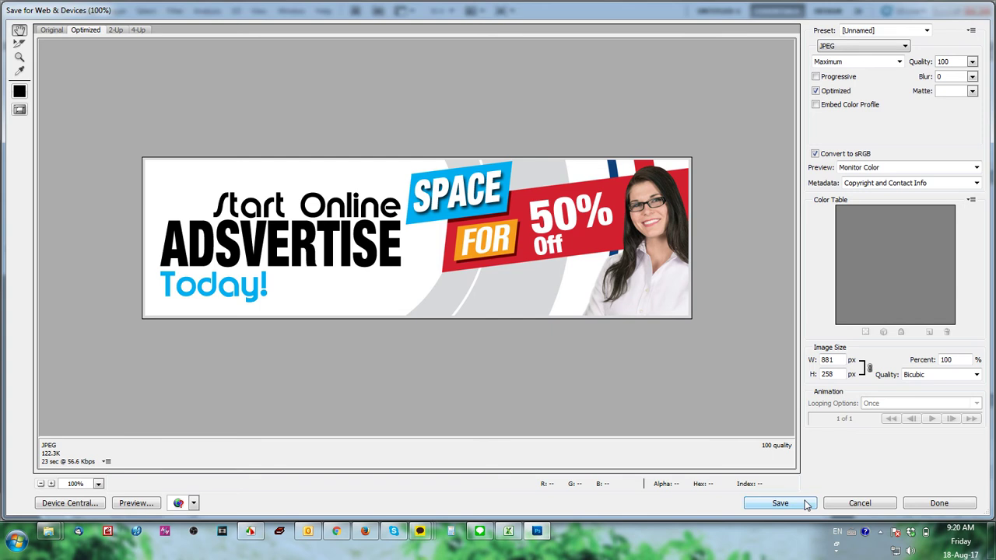
click(780, 503)
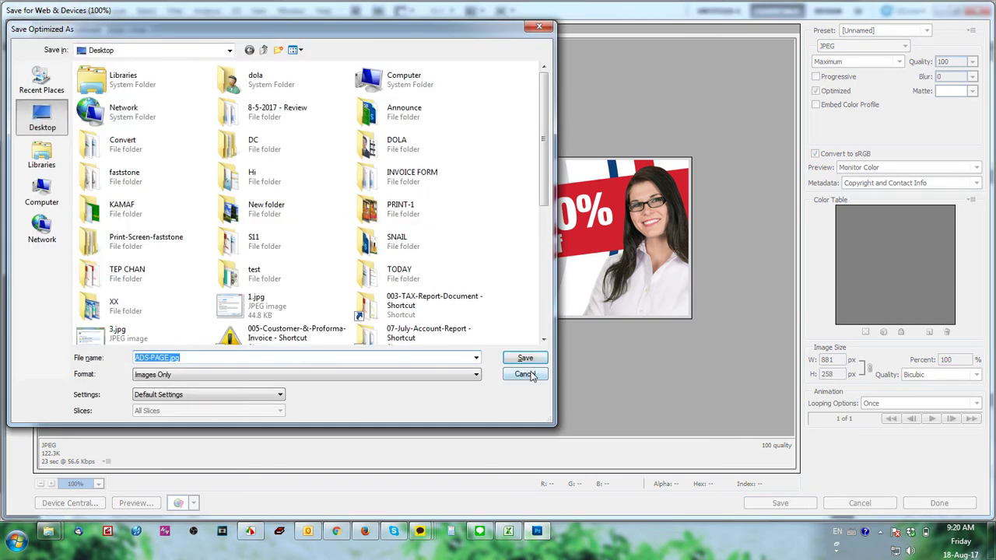
click(525, 374)
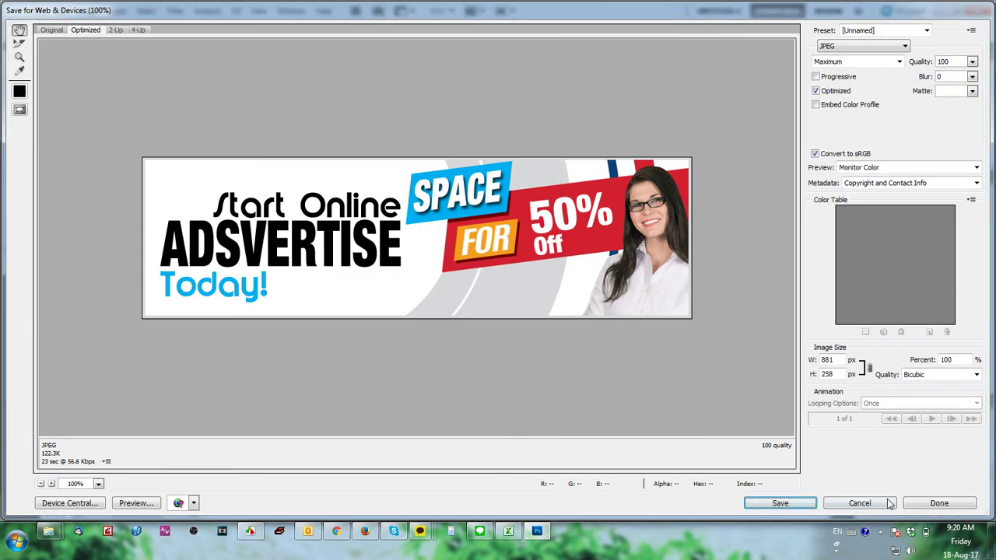
click(875, 504)
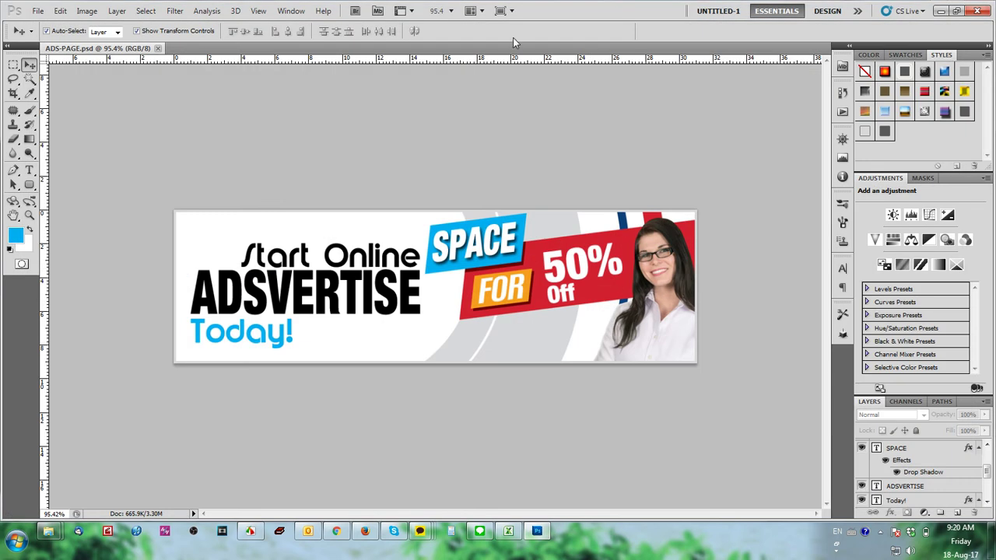
- Show the Animation panel and convert its timeline to frame animation
click(291, 11)
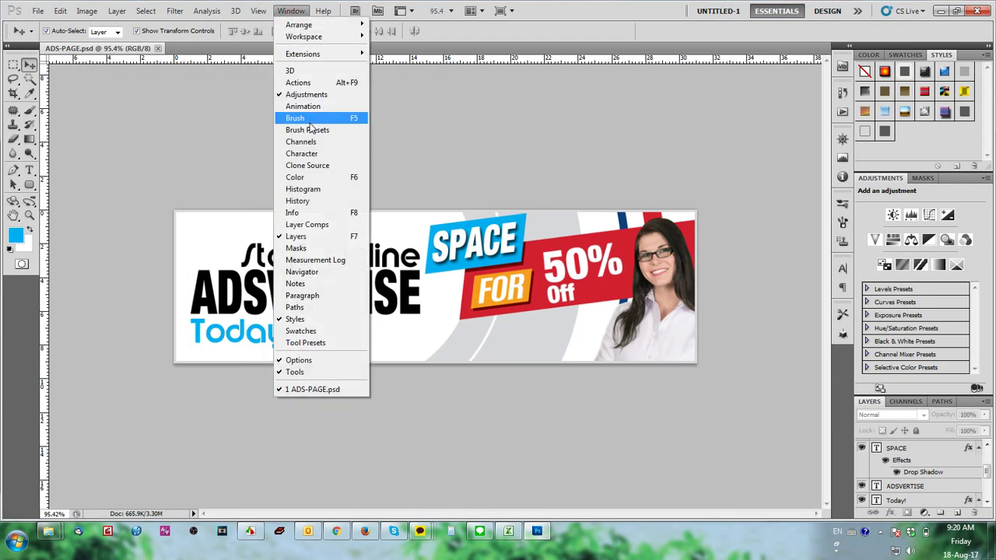
click(315, 83)
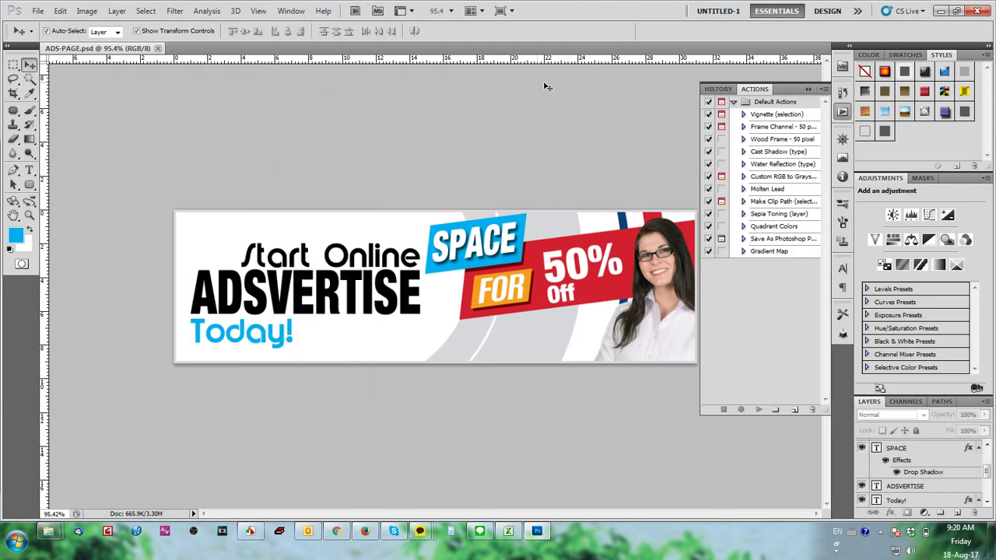
click(291, 10)
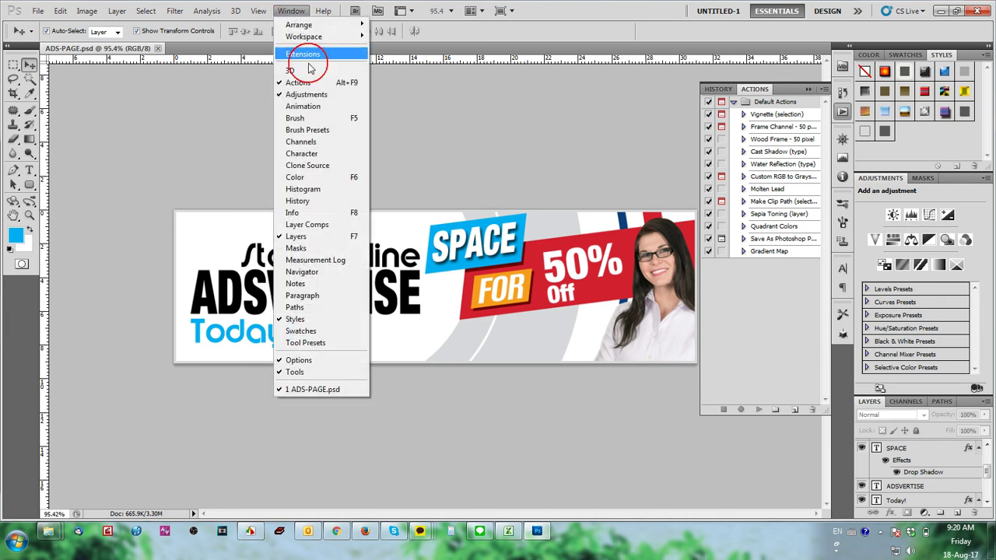
click(313, 106)
click(809, 88)
scroll(642, 286, up, 3)
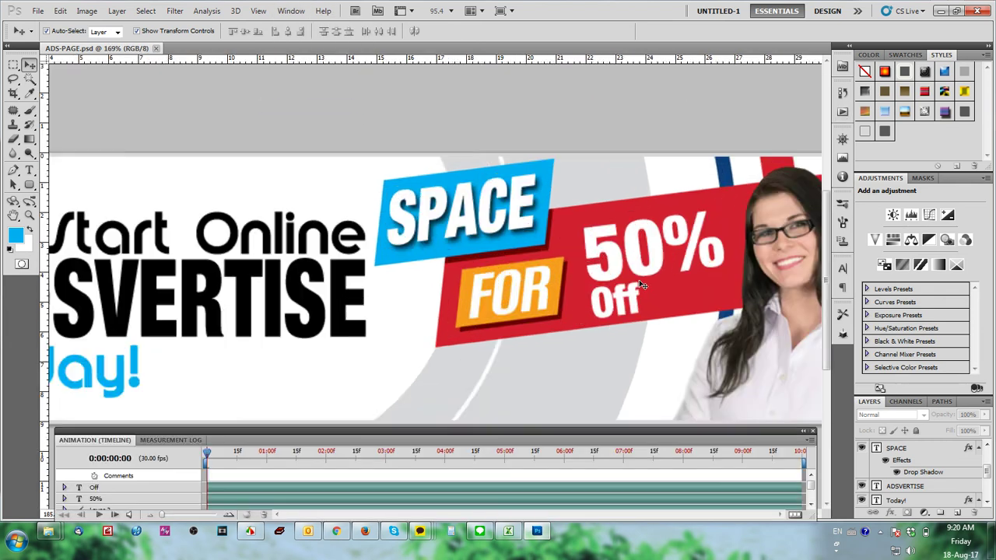
click(794, 515)
- Add a second animation frame by duplicating the first, and duplicate the 50% text layer in it
click(661, 203)
drag(687, 205, 513, 173)
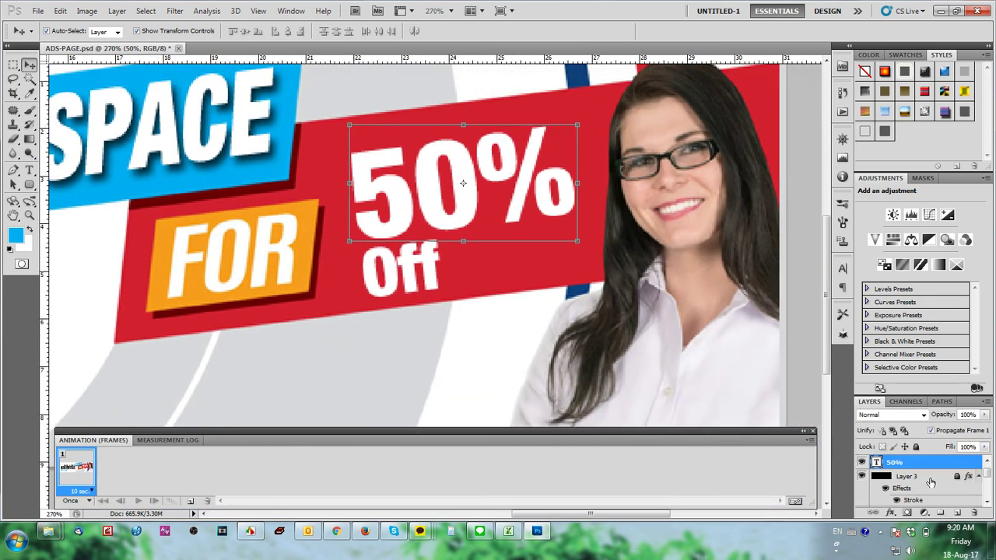
click(207, 501)
drag(905, 465, 957, 513)
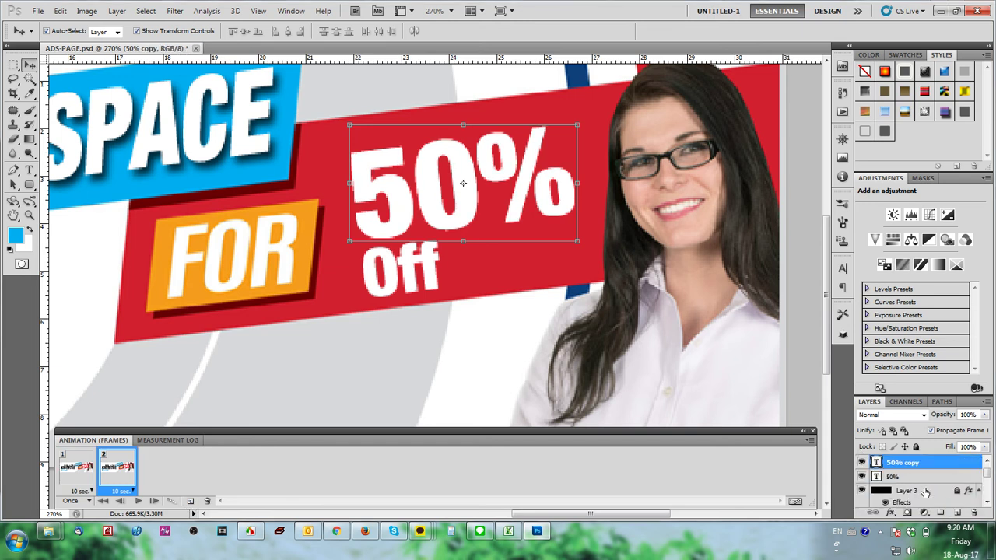
- Apply a yellow colour overlay (C 0, M 0, Y 100, K 0) to the duplicated 50% text in frame 2
click(891, 513)
click(910, 400)
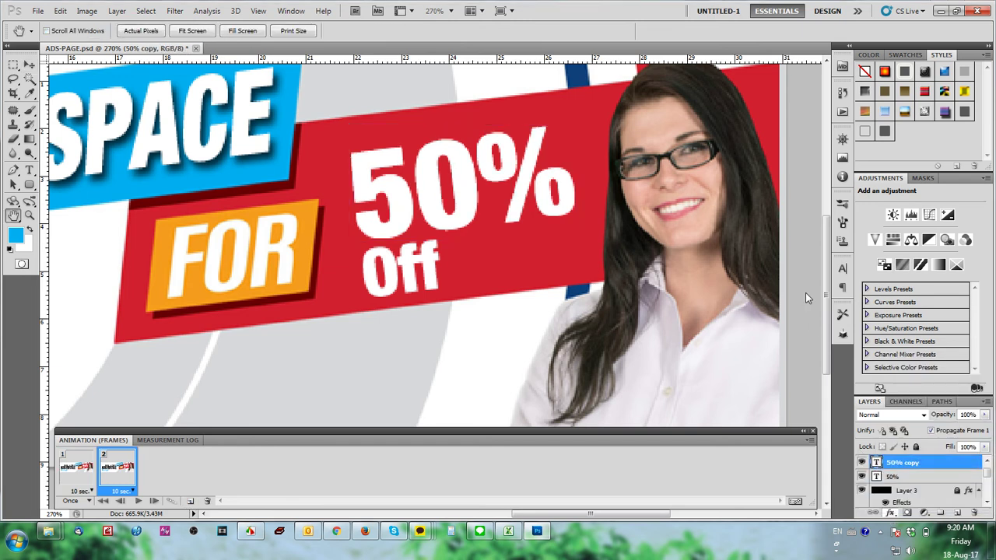
click(791, 249)
drag(556, 404, 549, 225)
click(309, 207)
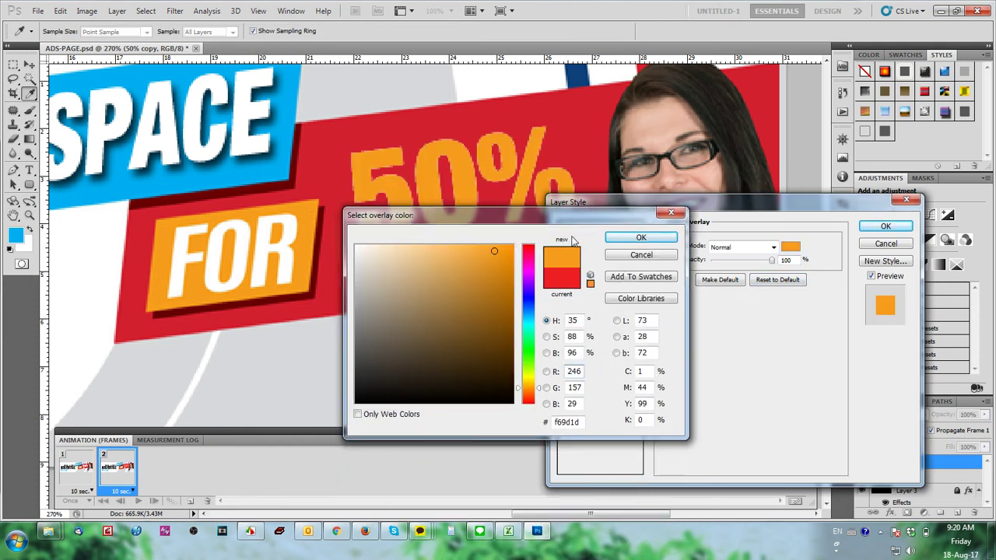
drag(495, 274, 545, 239)
click(632, 372)
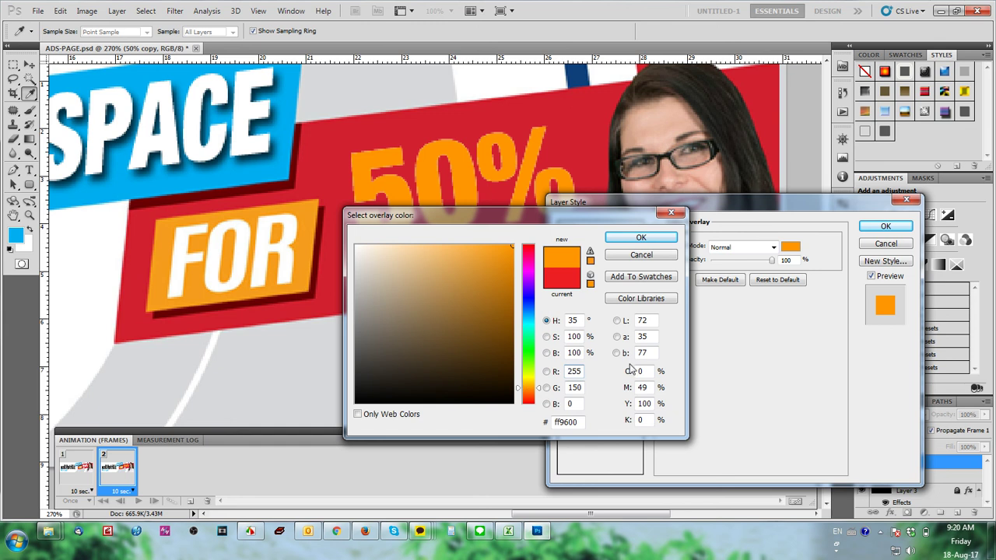
key(Tab)
text(0)
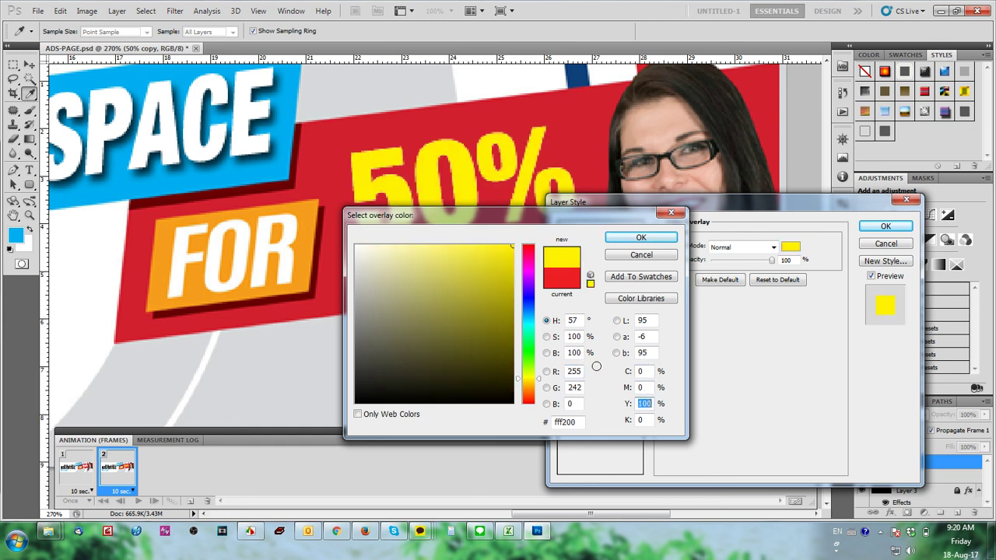
key(Return)
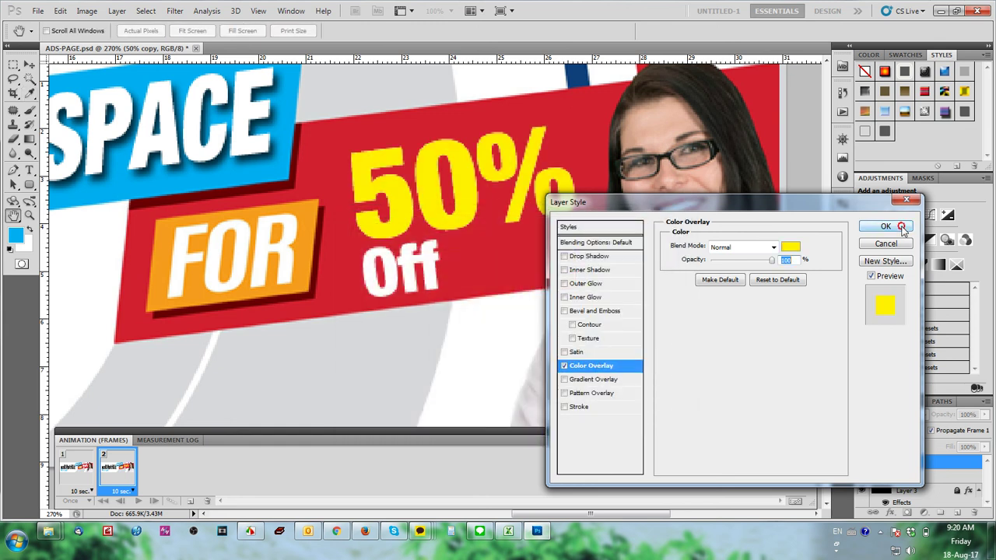
click(886, 227)
- Compare the 50% text in frames 1 and 2, and hide the original 50% layer in frame 2
click(81, 471)
click(123, 469)
click(75, 477)
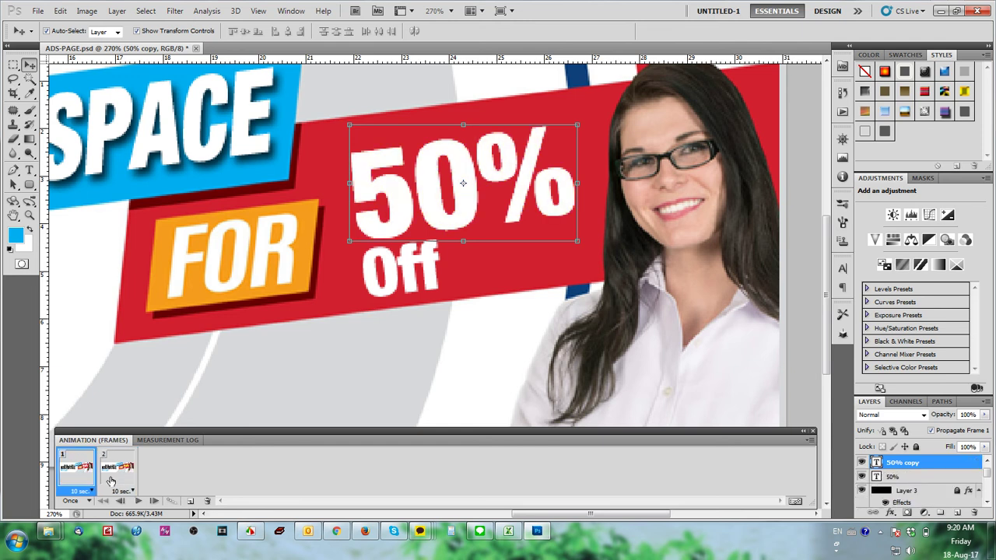
click(111, 482)
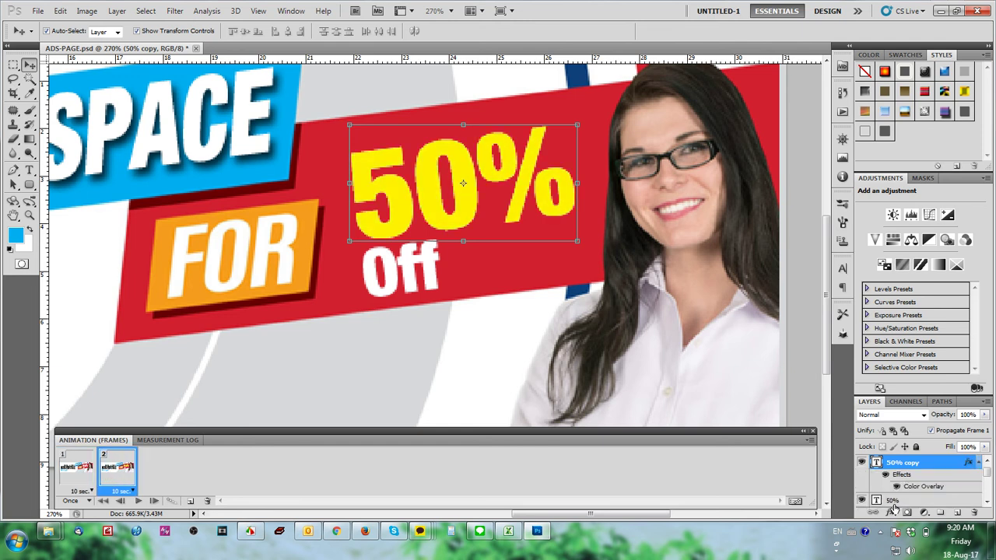
click(78, 467)
click(104, 467)
click(72, 469)
click(106, 469)
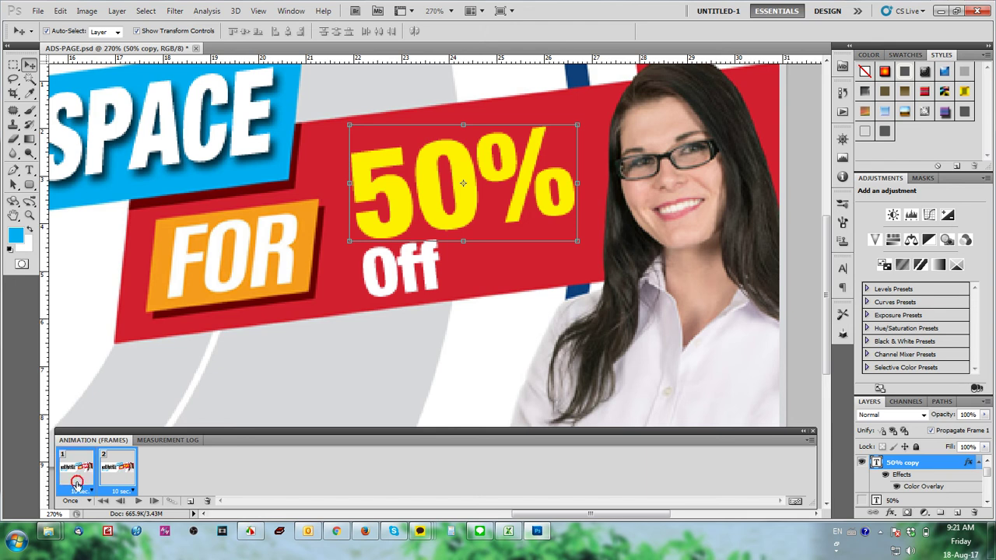
- Set the animation to loop forever, and play it briefly before stopping it
click(87, 500)
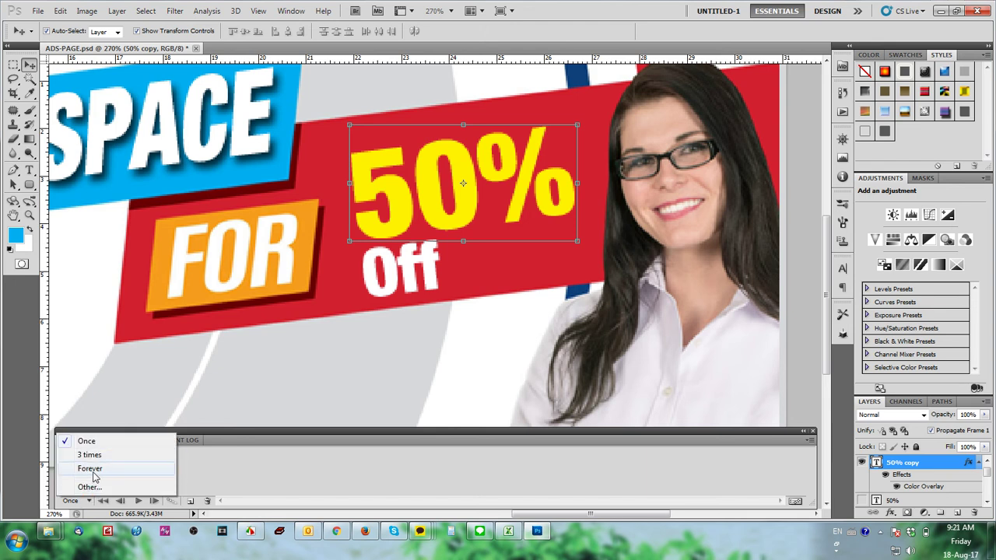
click(90, 468)
click(140, 502)
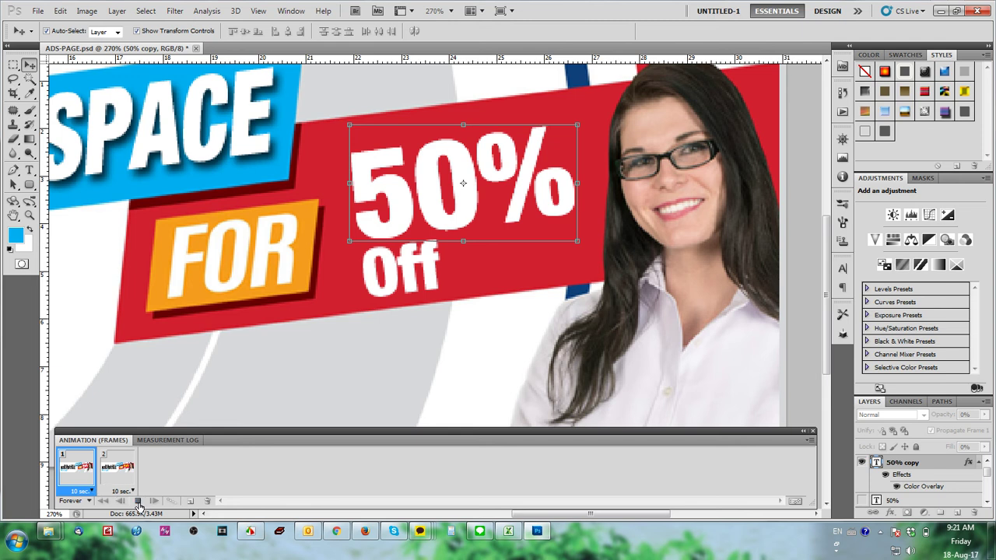
click(138, 501)
- Set the delay of both animation frames to 2 seconds and play the animation
shift+click(116, 467)
click(125, 491)
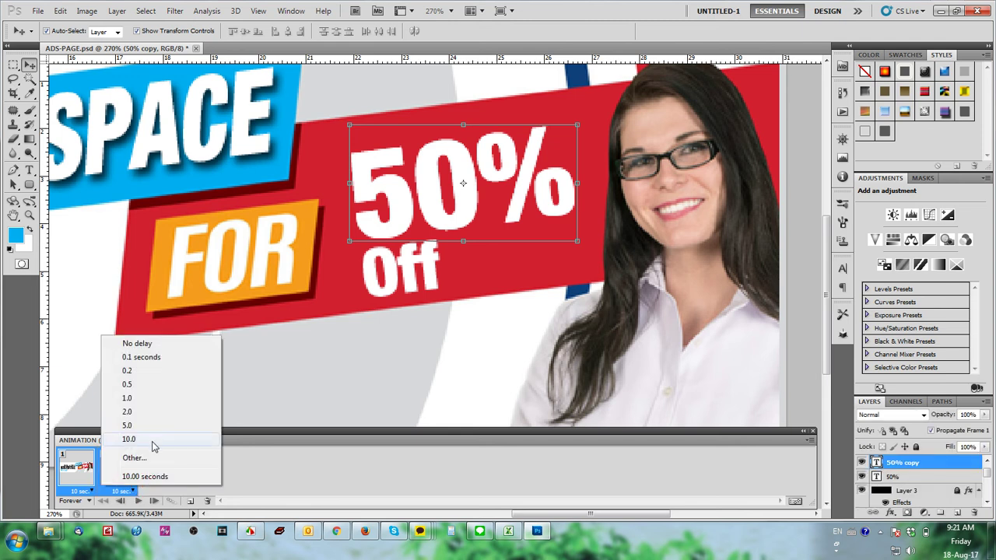
click(141, 412)
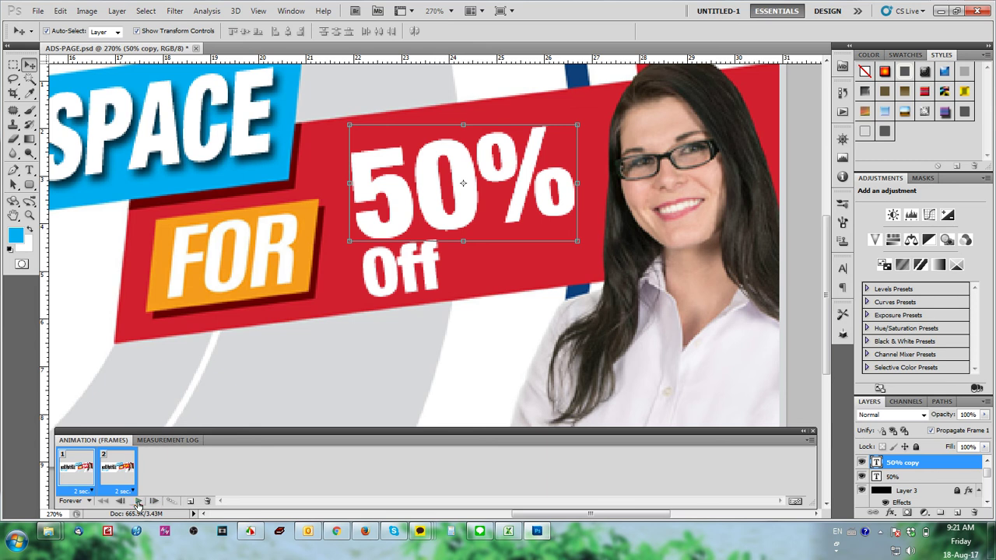
click(138, 502)
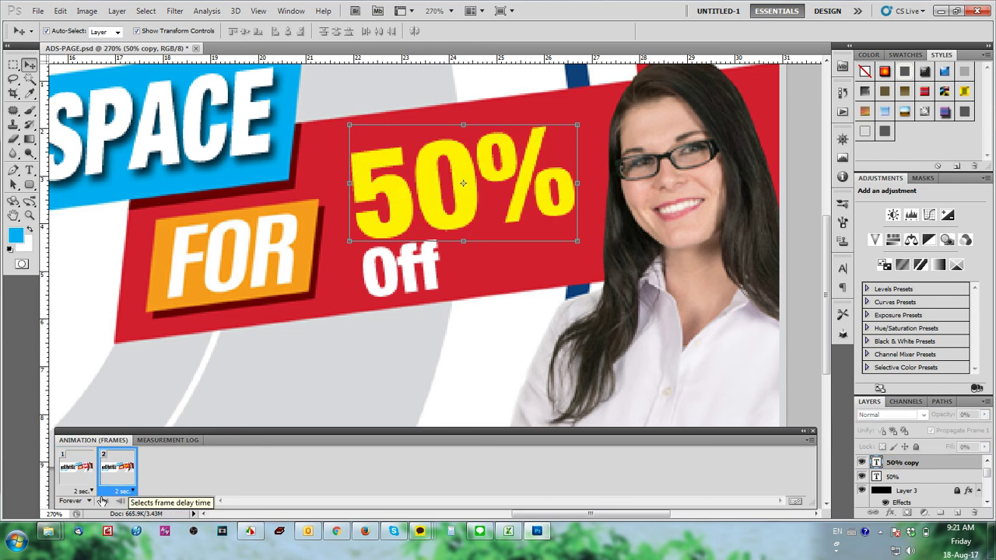
- Stop the animation, try a 0.1-second delay on both frames, and play it
click(138, 501)
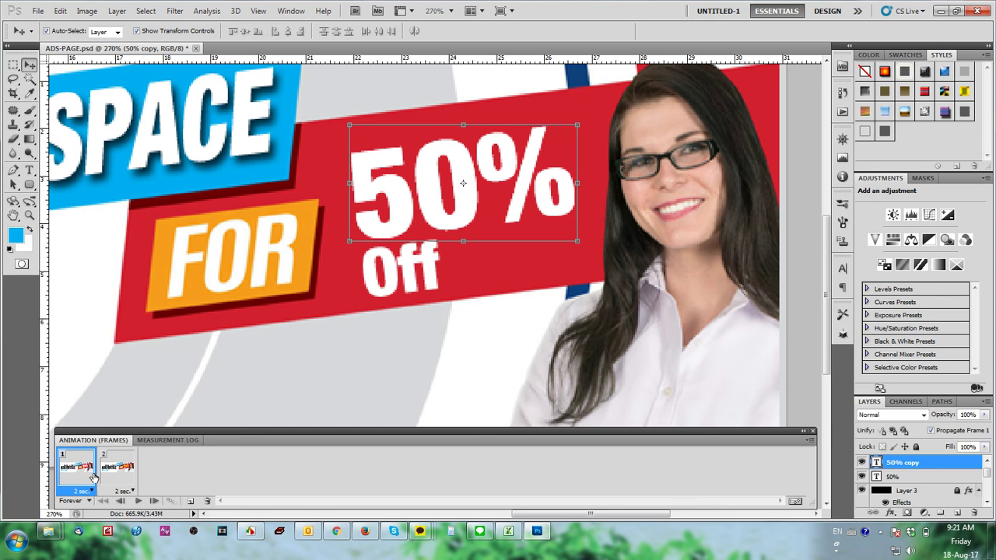
shift+click(121, 476)
click(132, 492)
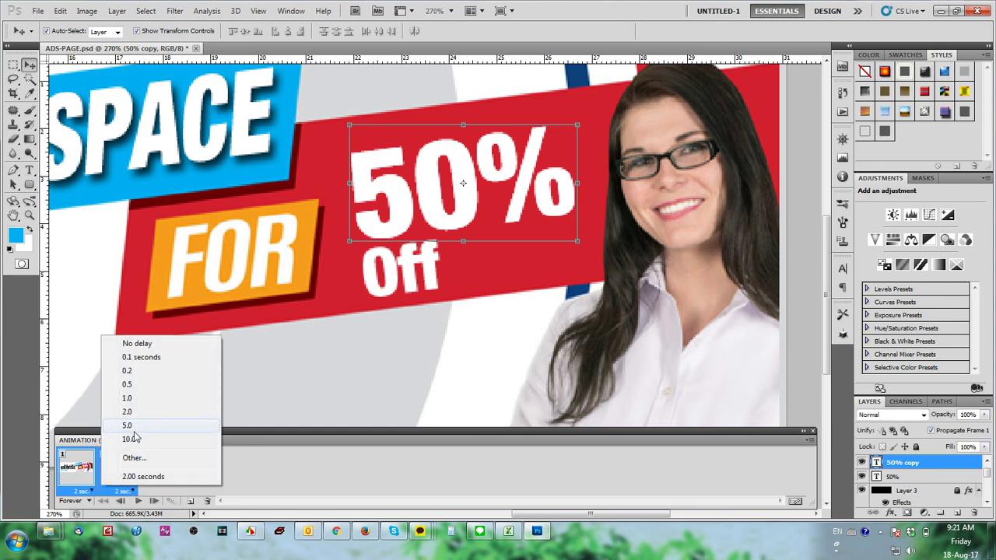
click(134, 357)
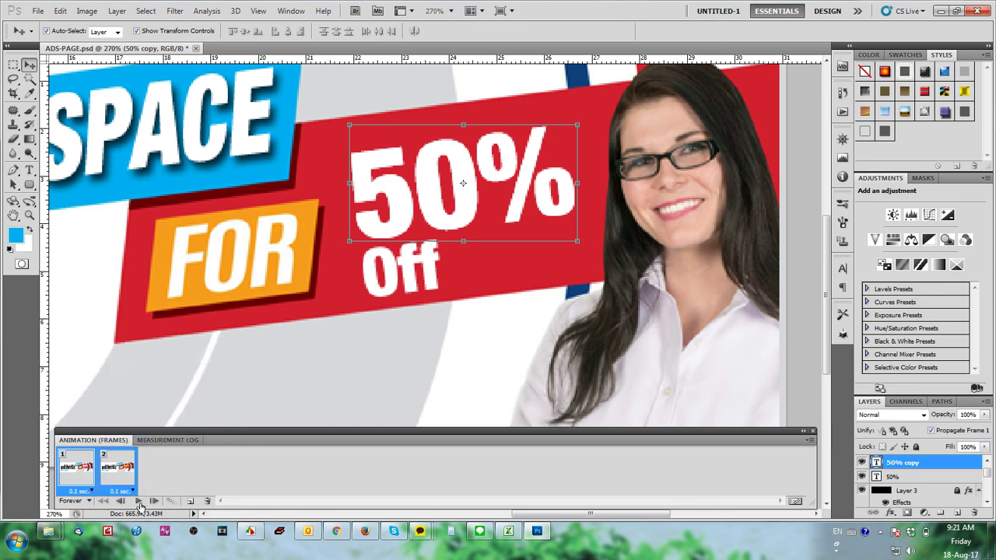
click(138, 502)
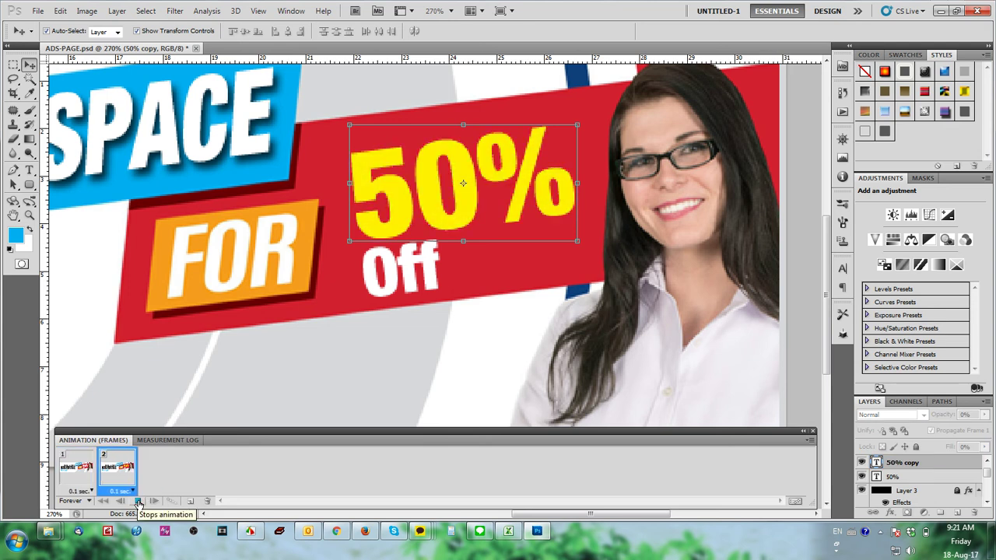
- Stop playback, set both frames' delay to 0.2 seconds, and play the animation with the whole banner in view
click(137, 502)
shift+click(87, 488)
click(128, 492)
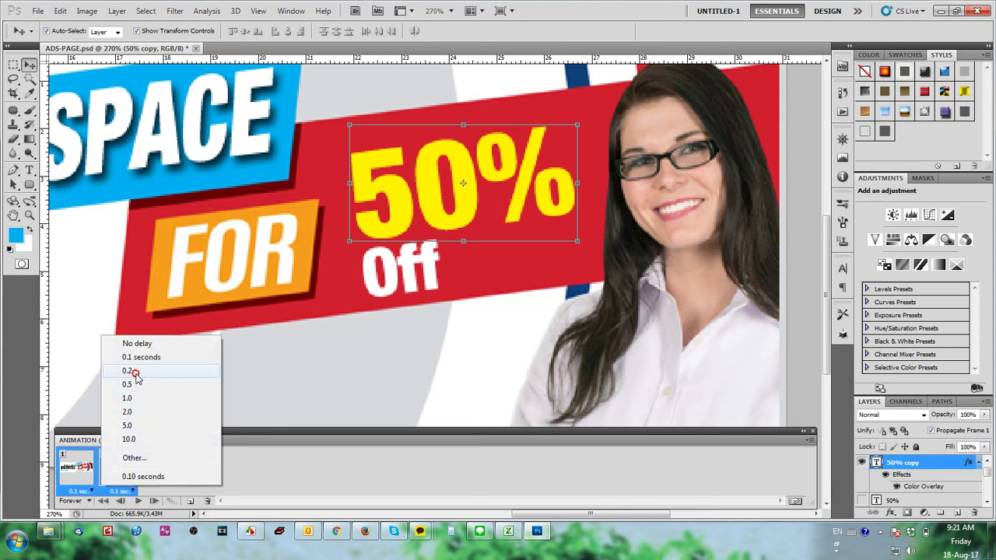
click(138, 374)
click(136, 502)
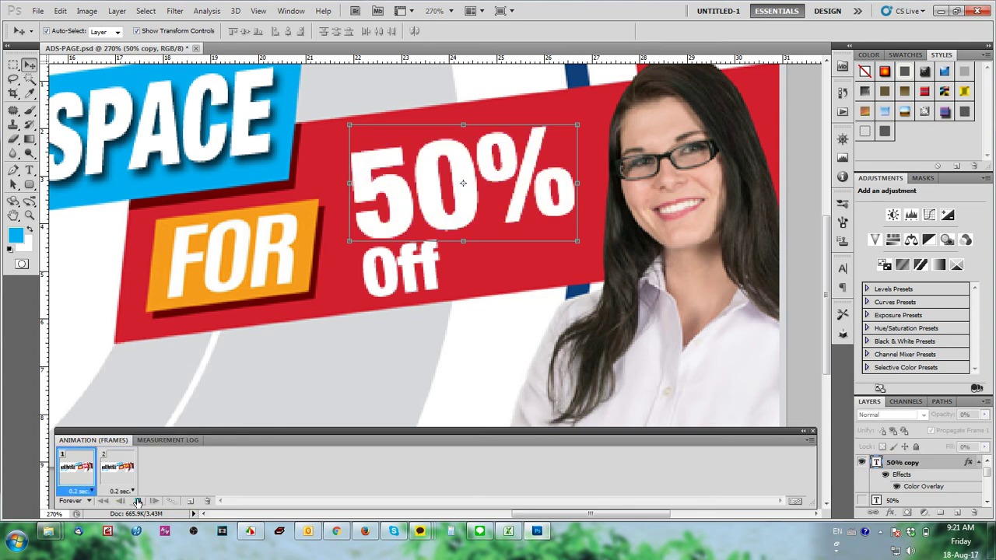
key(ctrl+0)
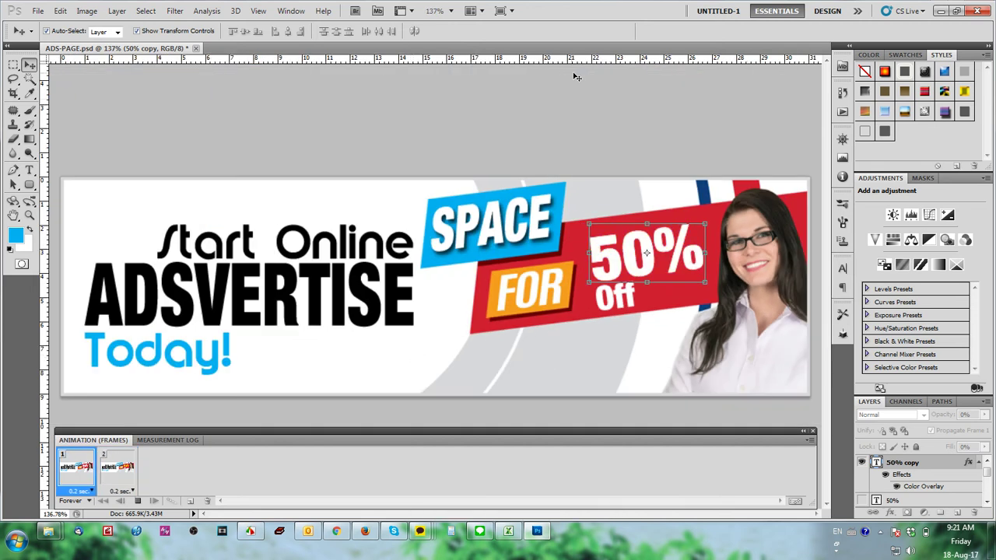
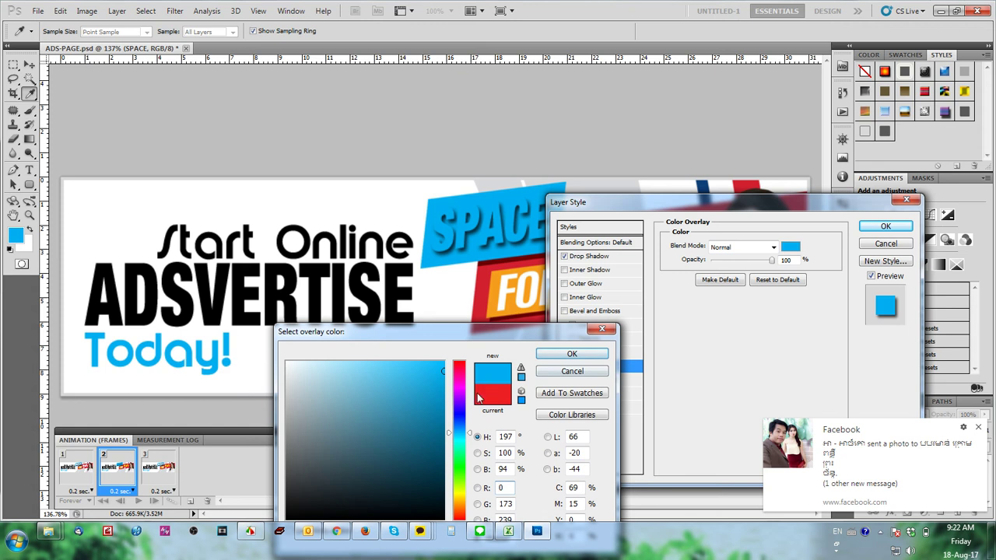
- Set the SPACE text's colour overlay in frame 2 to yellow (C 0, M 0, Y 98, K 0) and apply the layer style
click(454, 466)
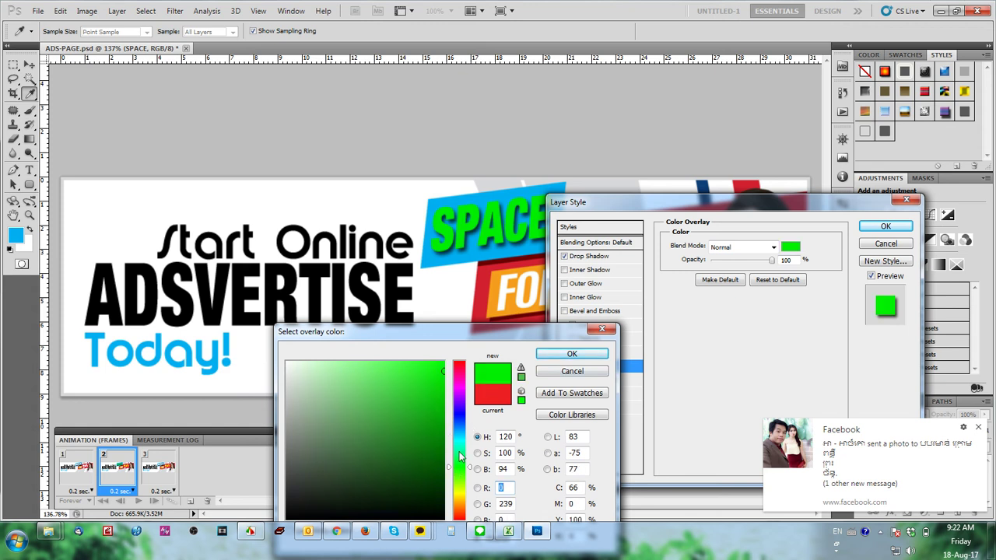
click(458, 495)
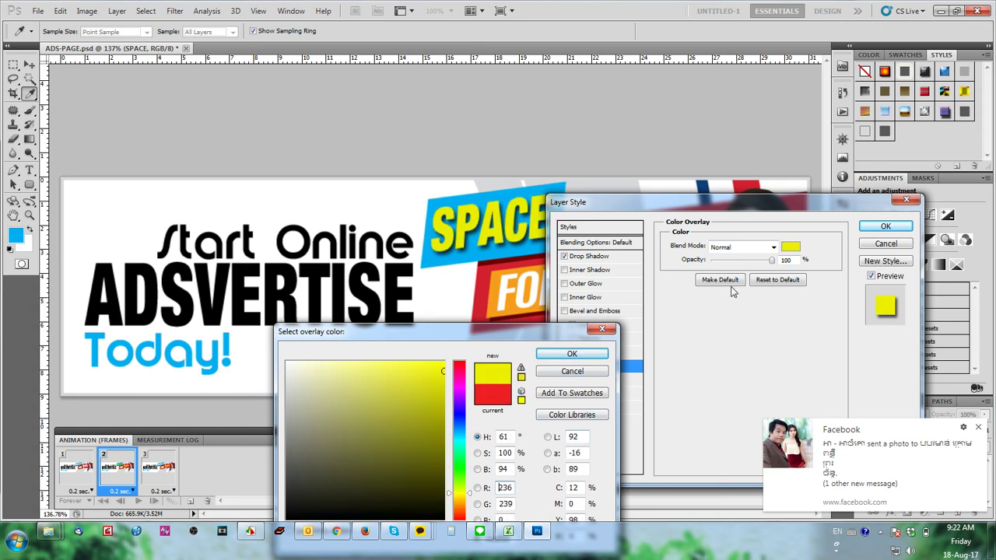
drag(554, 331, 468, 140)
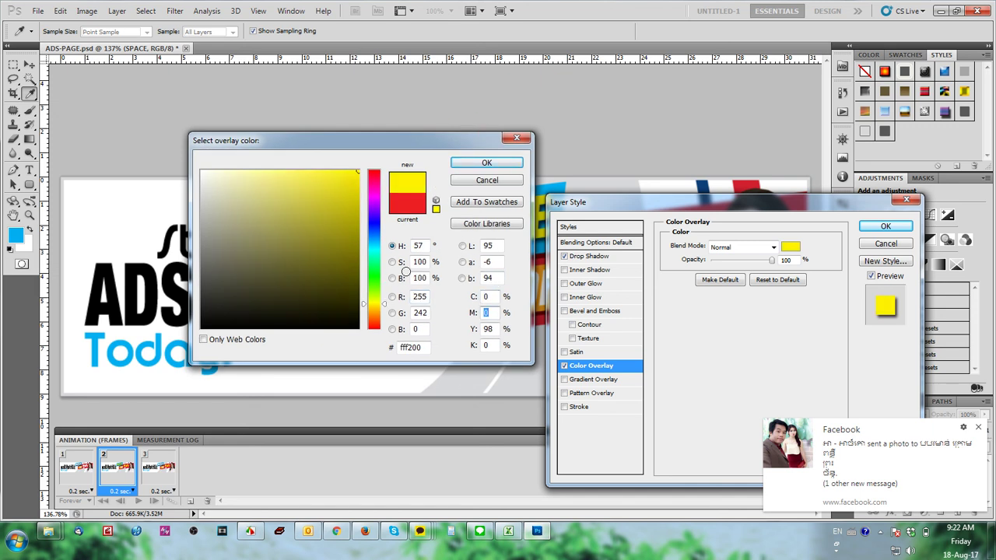
key(Return)
key(Return)
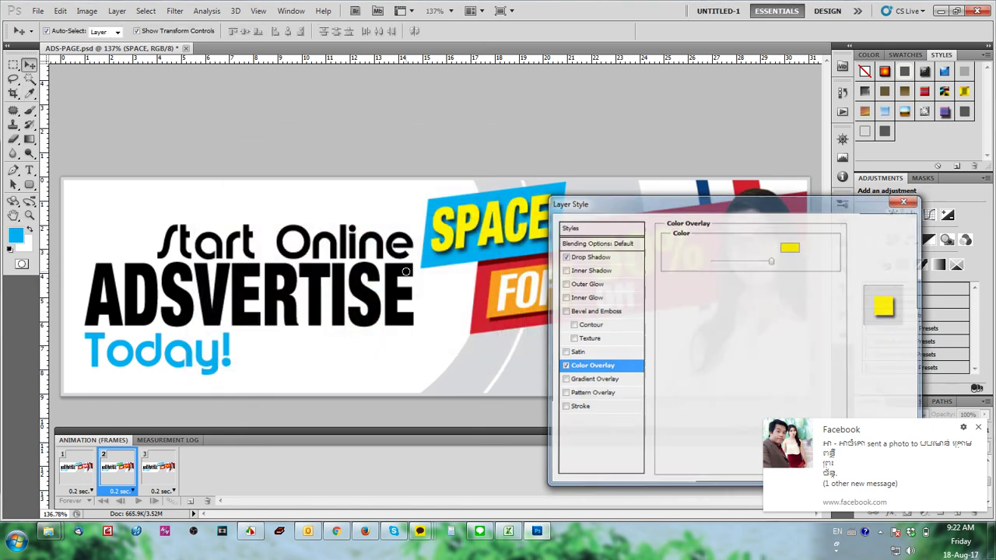
- Play the three-frame animation from frame 1 to check the colour changes, and stop it
click(65, 477)
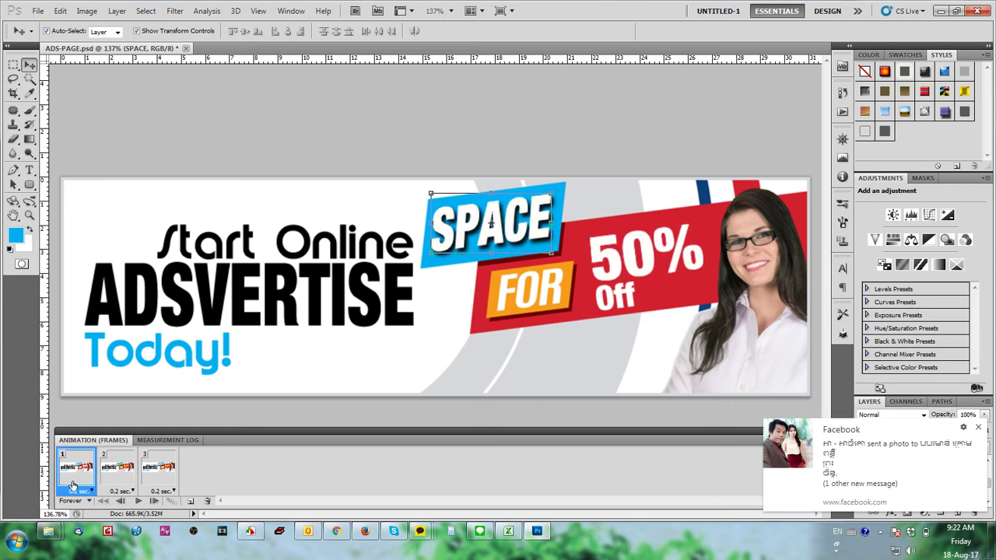
click(139, 501)
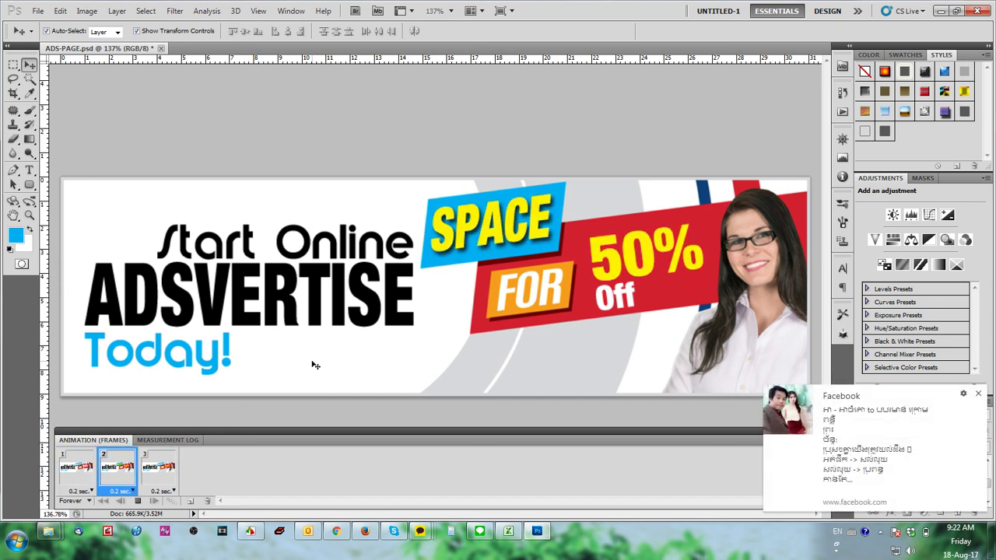
click(979, 396)
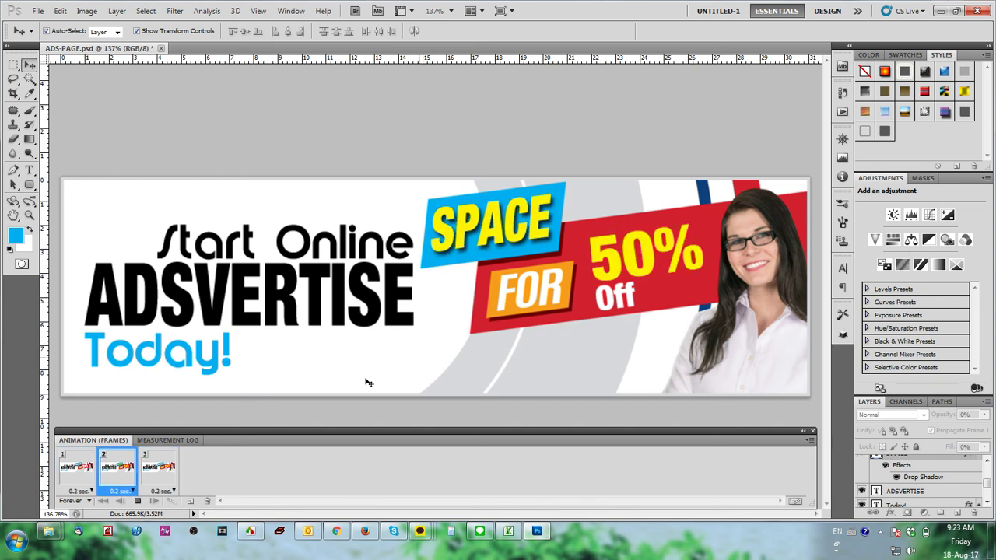
click(139, 500)
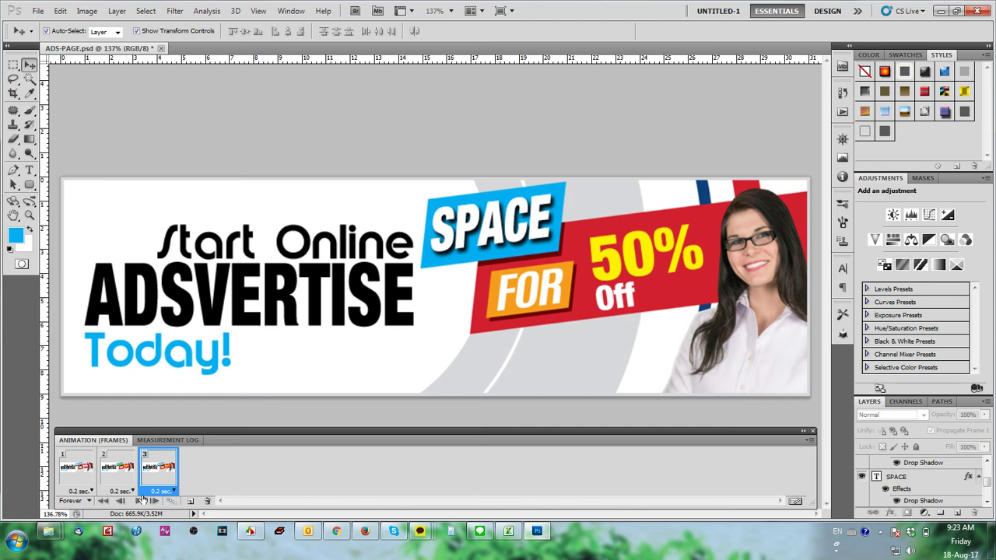
- Prepare the banner for web export in GIF format and preview its animation
click(37, 11)
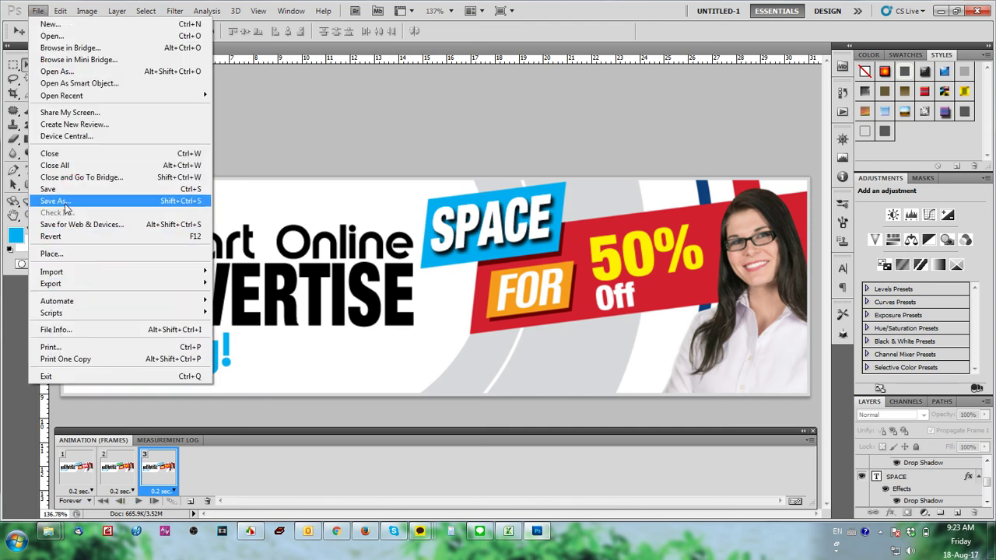
click(109, 225)
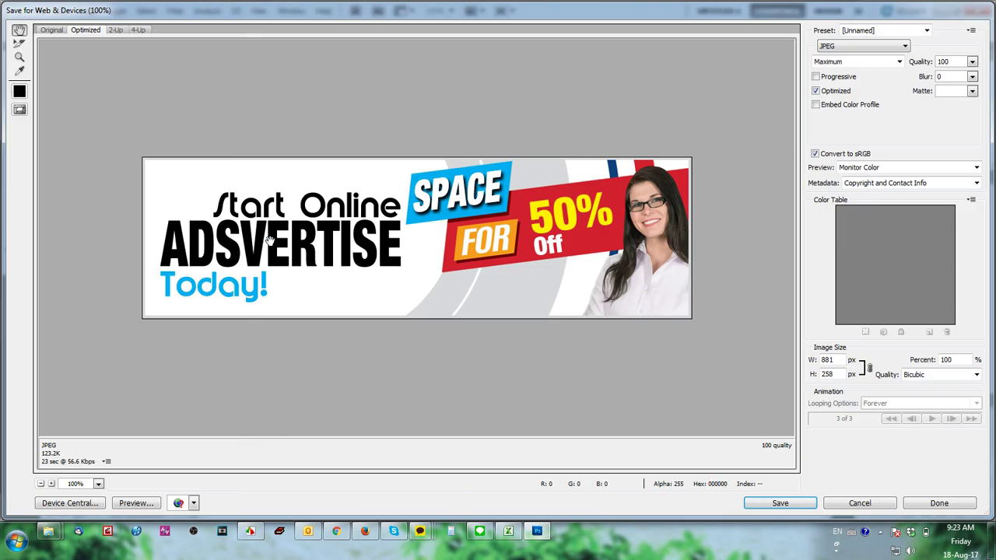
click(868, 62)
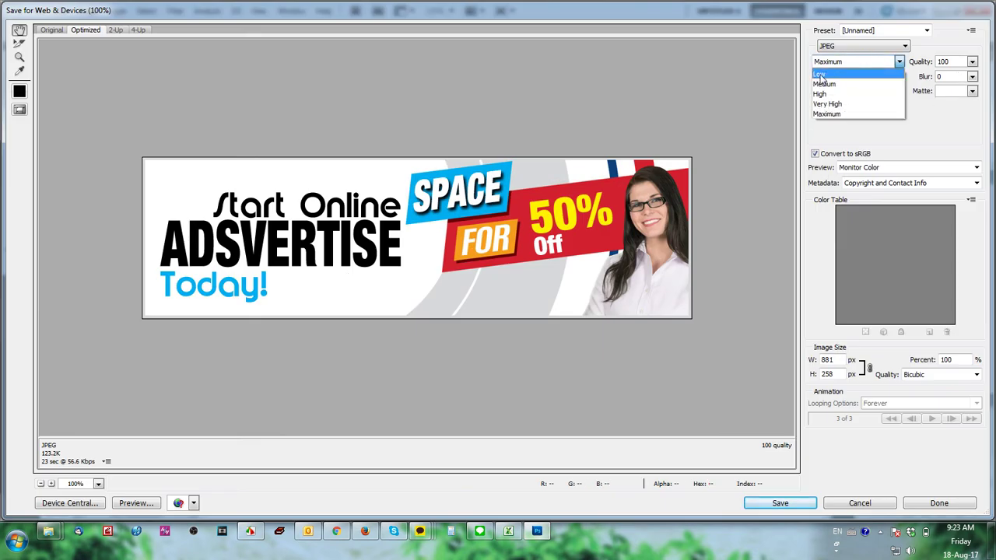
click(843, 62)
click(847, 48)
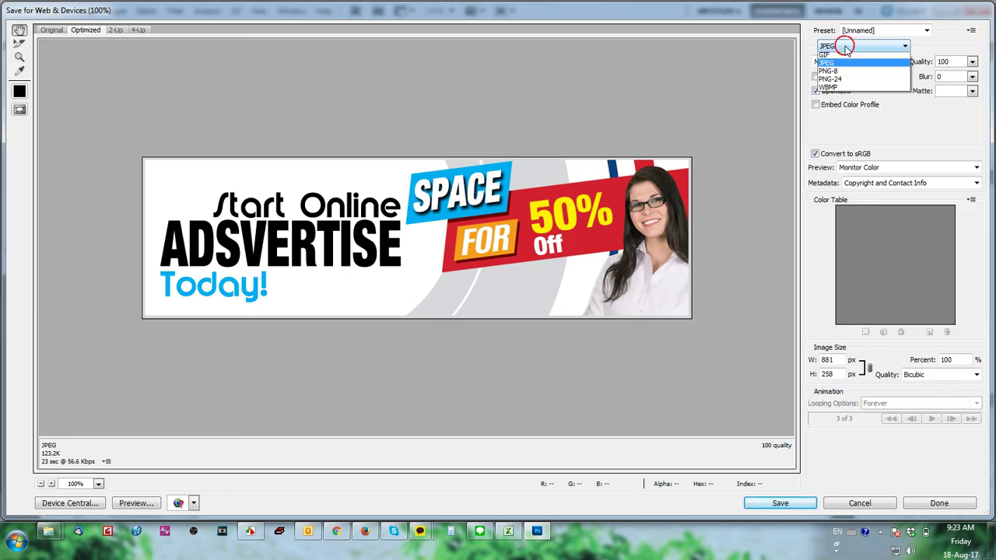
click(832, 61)
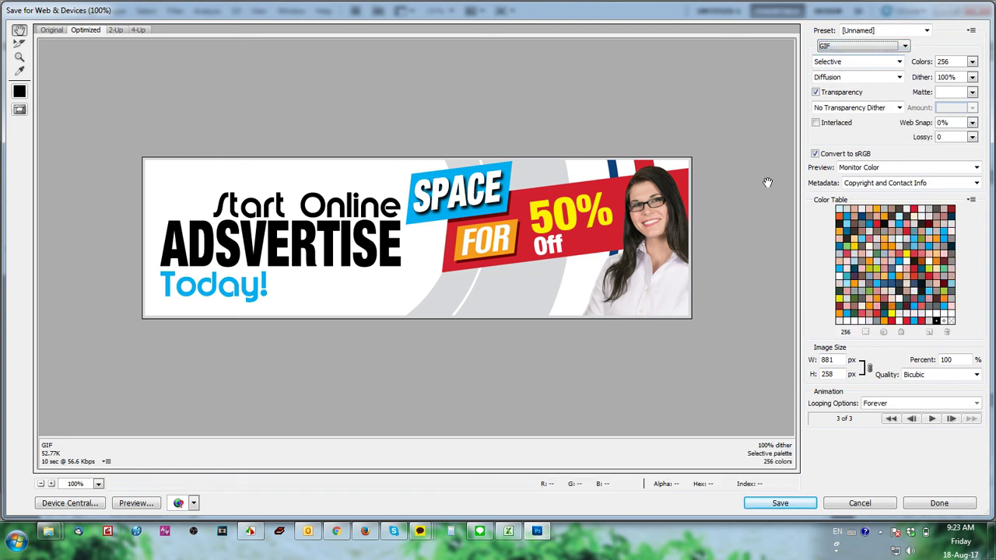
click(931, 420)
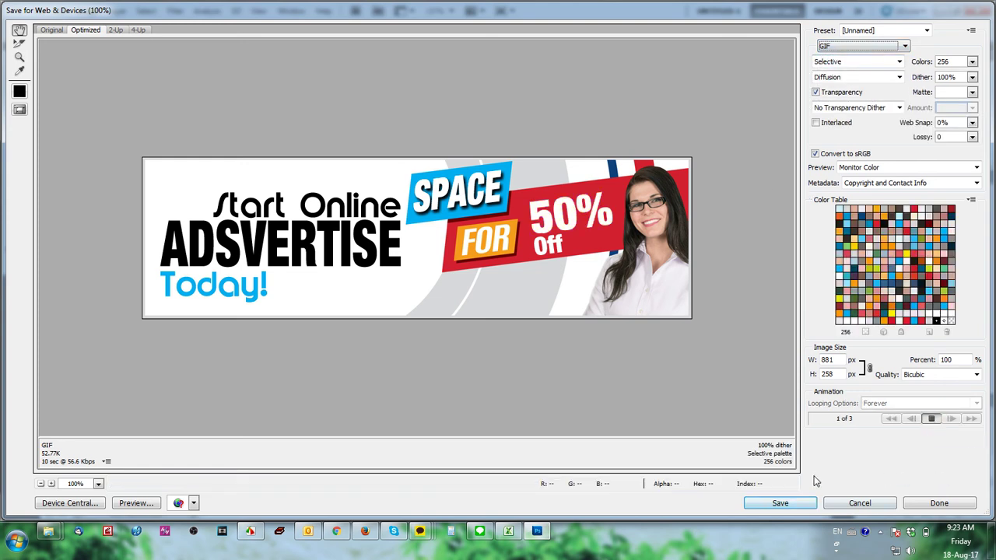
- Save the animation as ADS-PAGE.gif in the BLOG-PAGE folder's Directemarket COM > ADS-PAGE-UP subfolder
click(778, 503)
click(398, 209)
scroll(398, 210, down, 3)
click(158, 234)
double_click(159, 233)
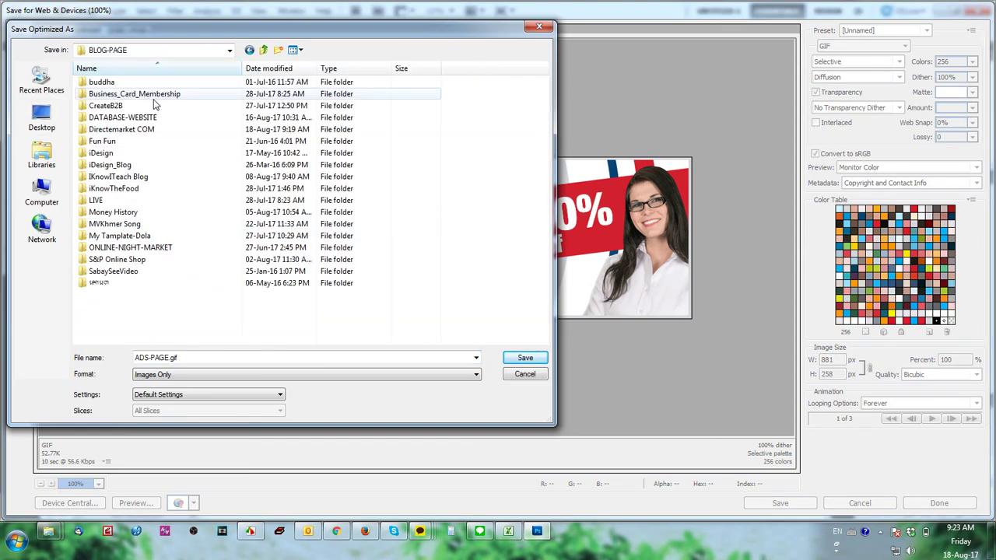
double_click(126, 130)
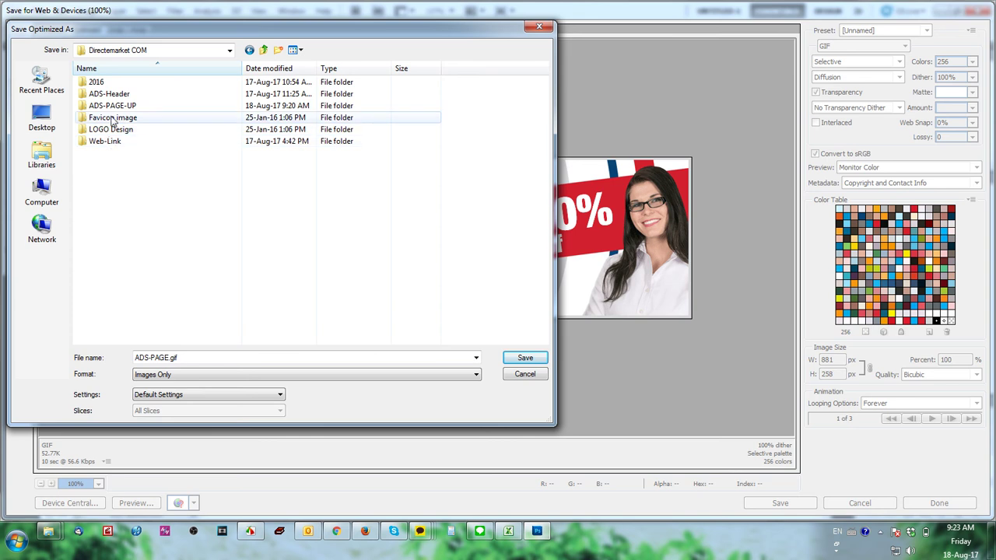
double_click(141, 106)
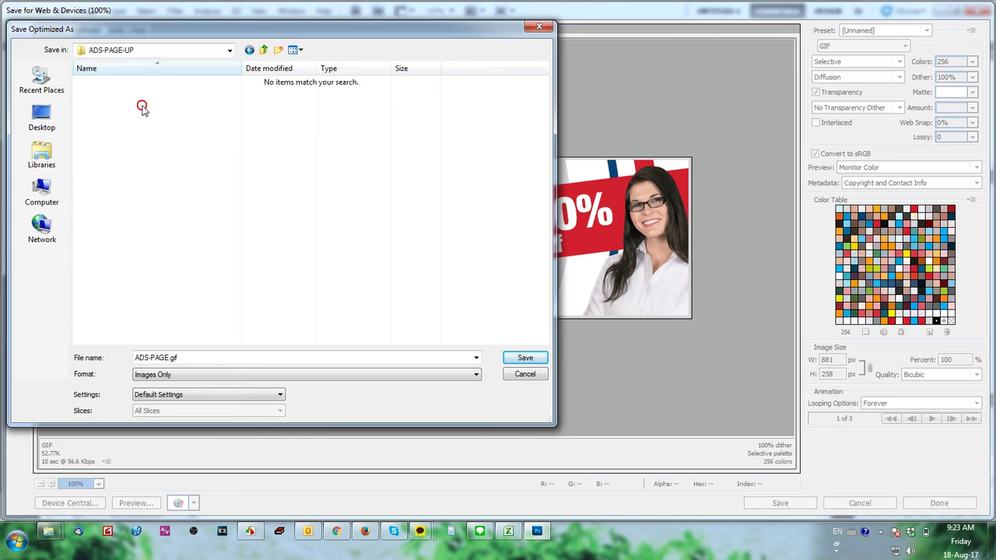
click(524, 363)
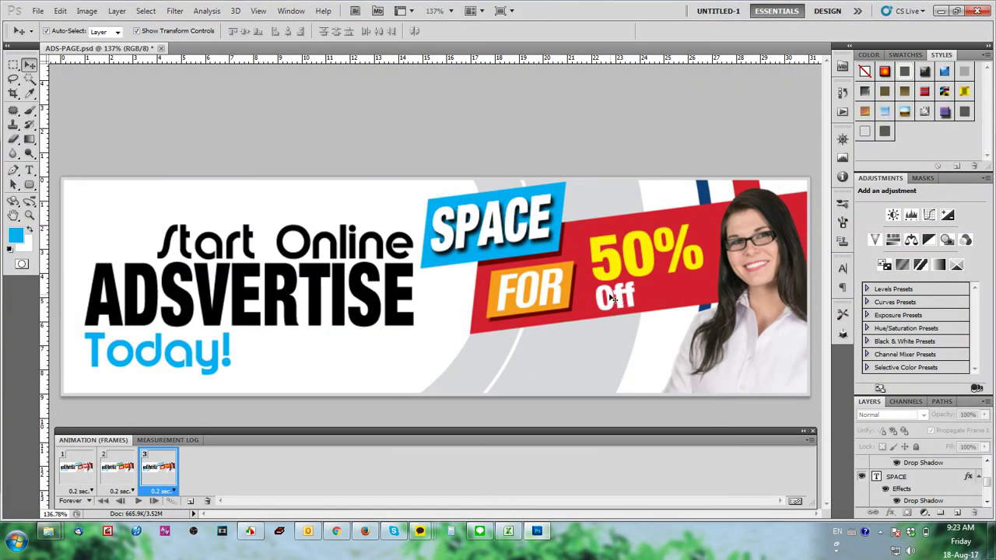
- Switch to the Chrome browser and open the directemarket.com job-page-weblinks page for editing in a new tab
click(941, 11)
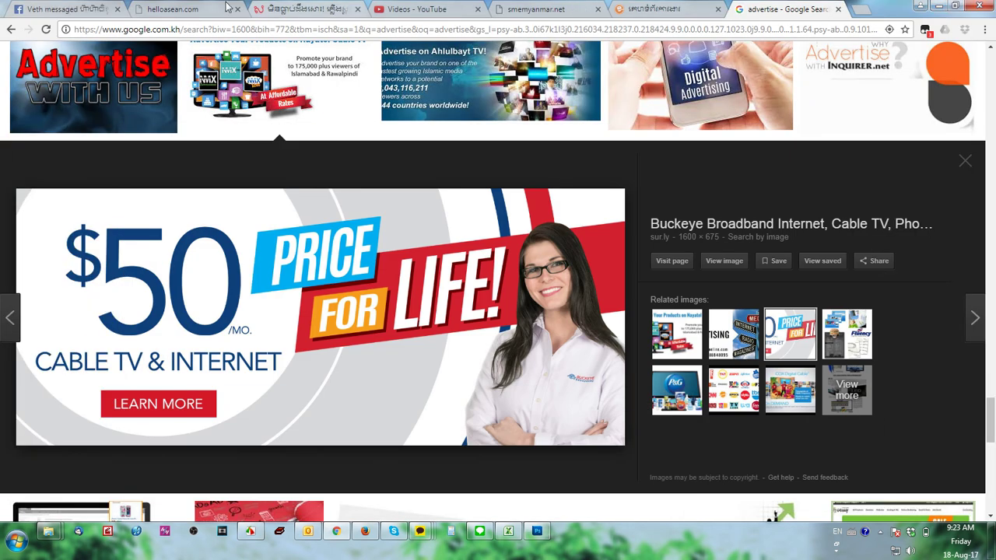
click(666, 9)
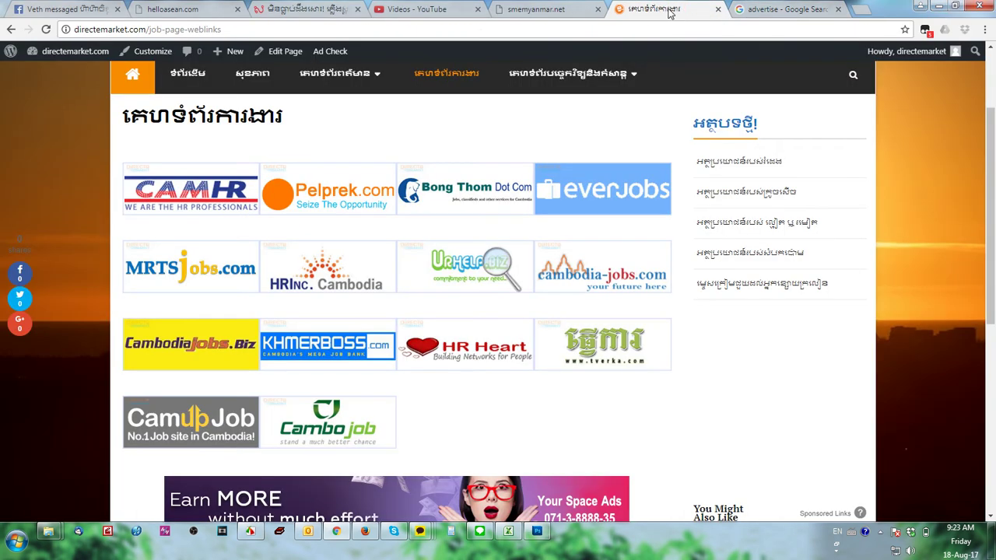
middle_click(286, 51)
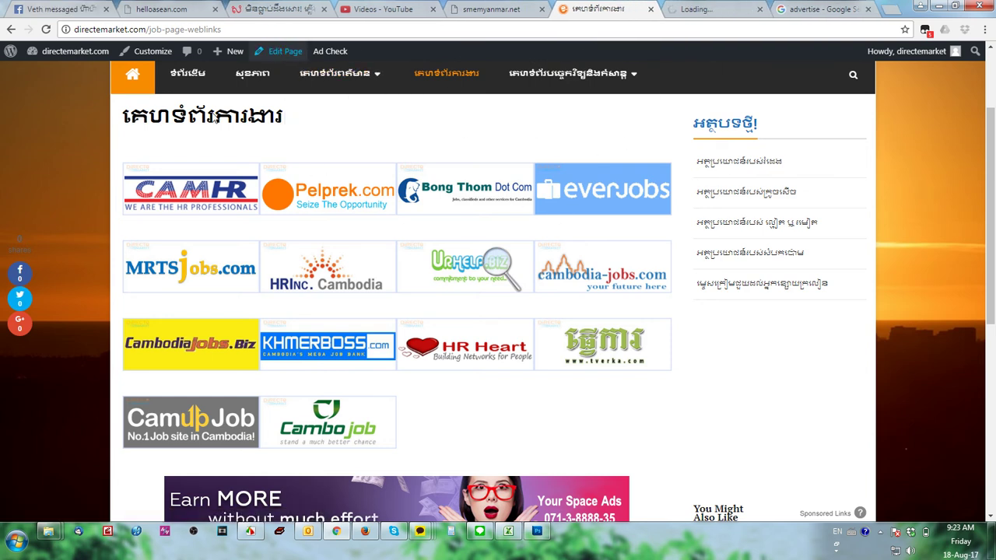
scroll(628, 258, up, 3)
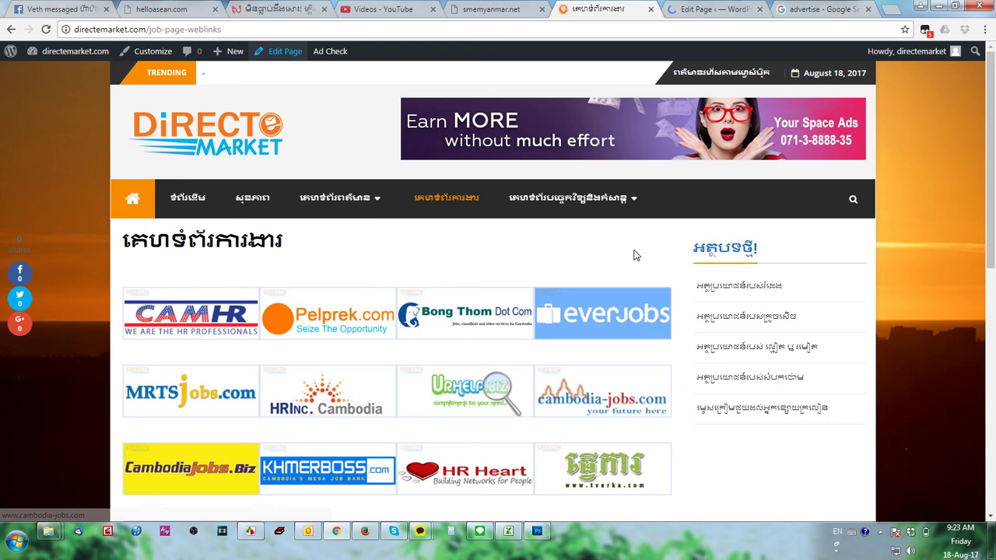
click(709, 8)
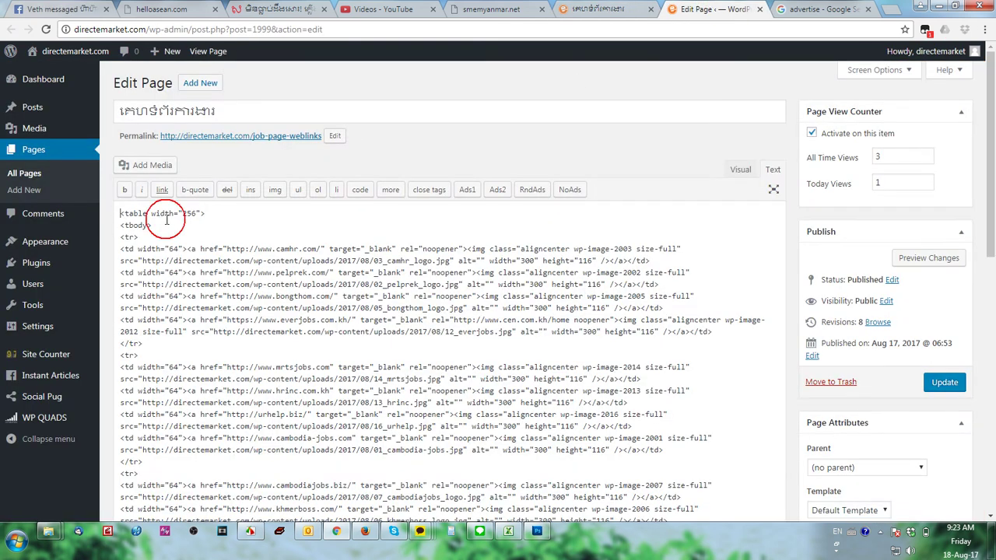
- Add two blank lines above the table code at the start of the page and bring up the media file upload
key(Return)
key(Return)
click(153, 165)
click(179, 102)
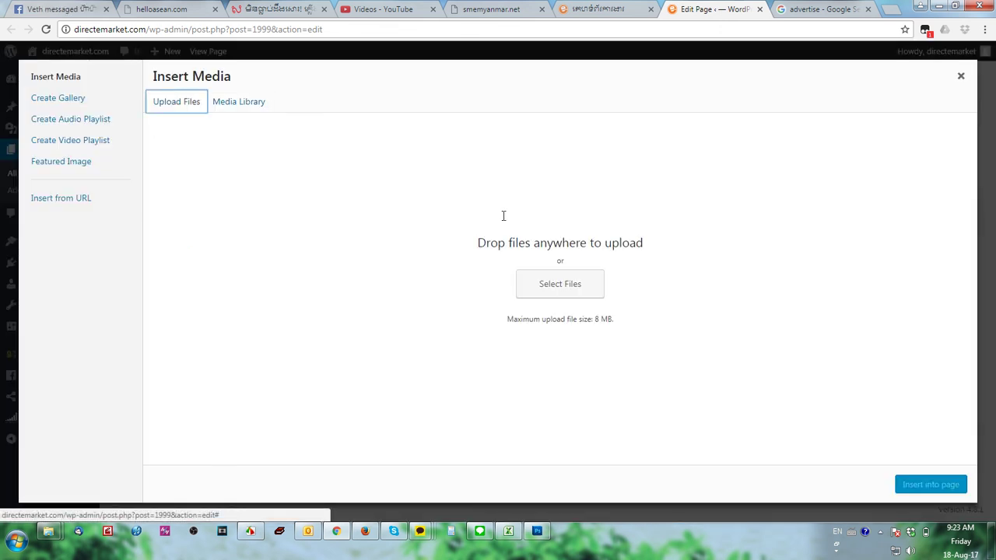
- Upload ADS-PAGE.gif to the media library from the BLOG-PAGE folder's Directemarket COM > ADS-PAGE-UP subfolder
click(569, 289)
click(49, 85)
click(502, 319)
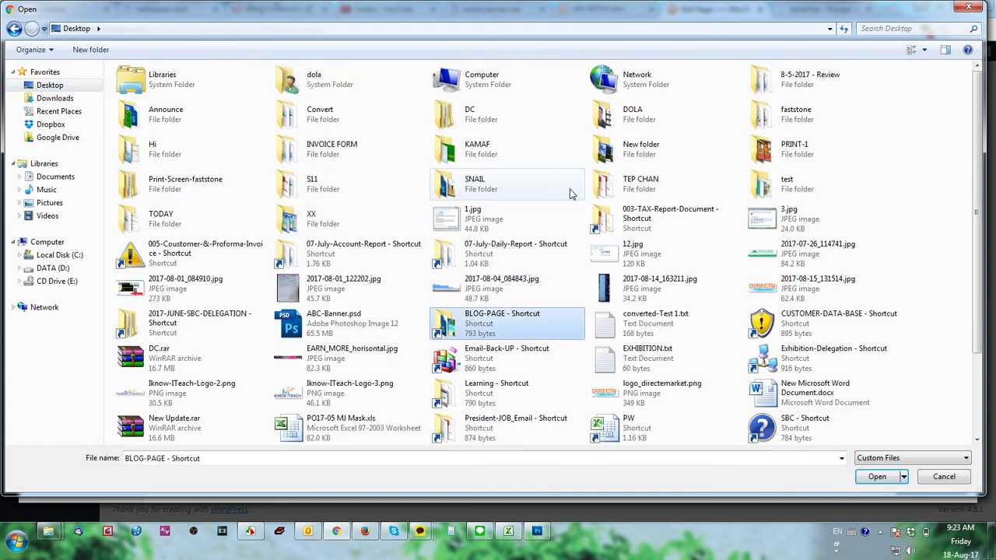
double_click(549, 319)
double_click(159, 138)
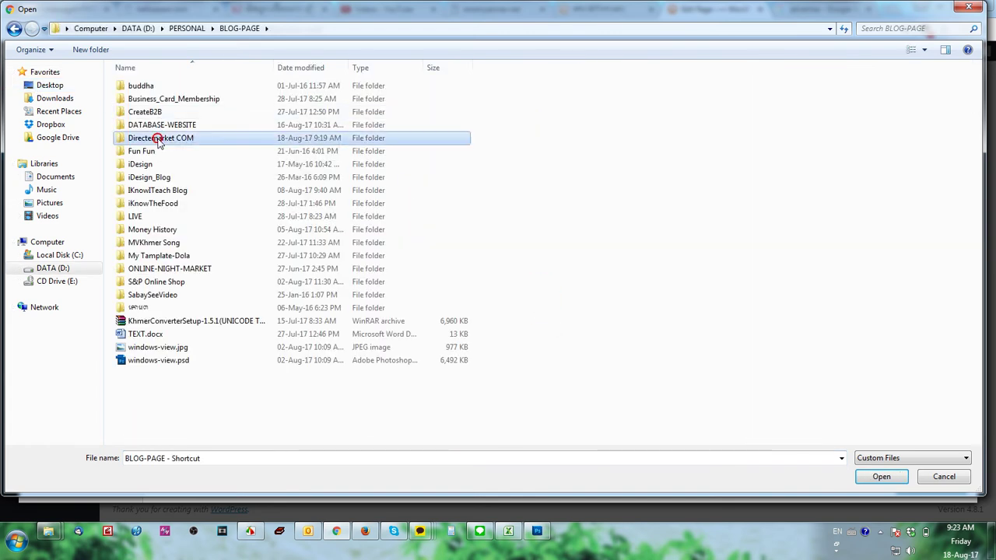
double_click(159, 113)
click(158, 101)
click(881, 477)
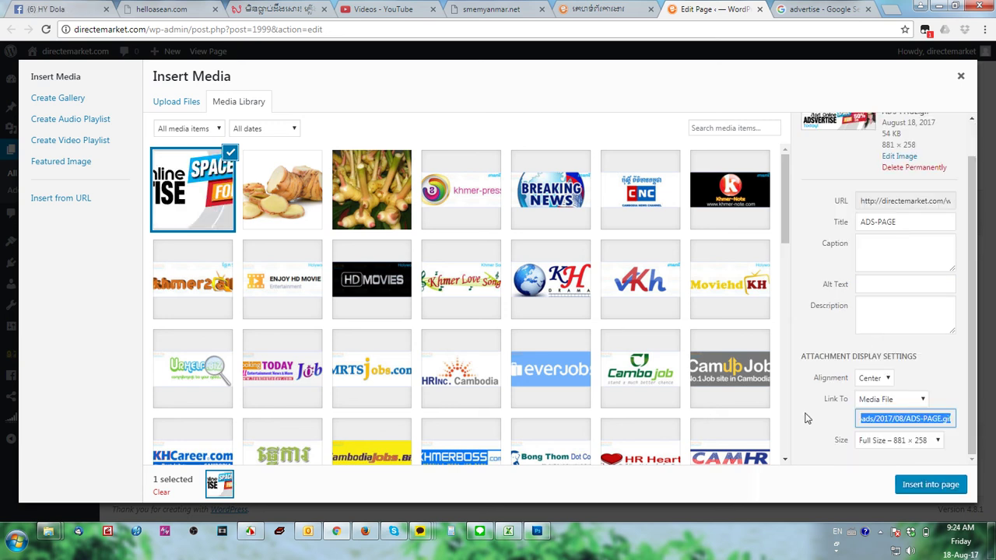
- Insert the uploaded ADS-PAGE.gif banner into the page above the table and show the page in the visual editor
click(928, 486)
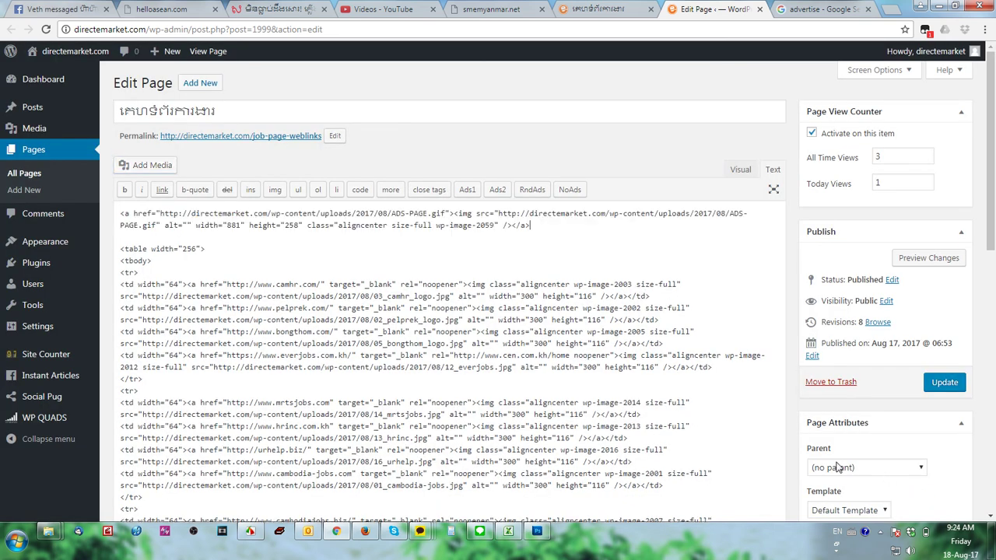
click(731, 173)
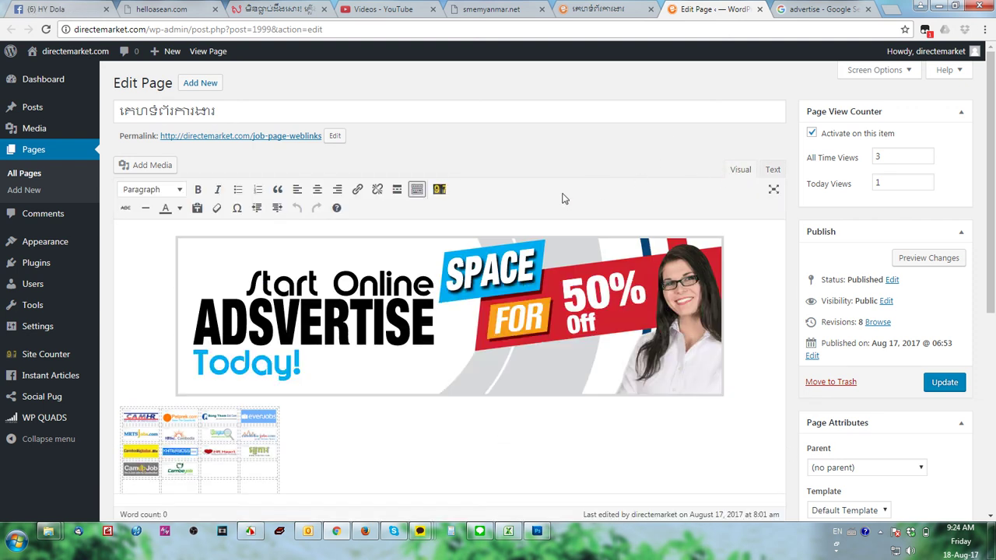
- Remove the link from the inserted banner image and update the page
click(481, 294)
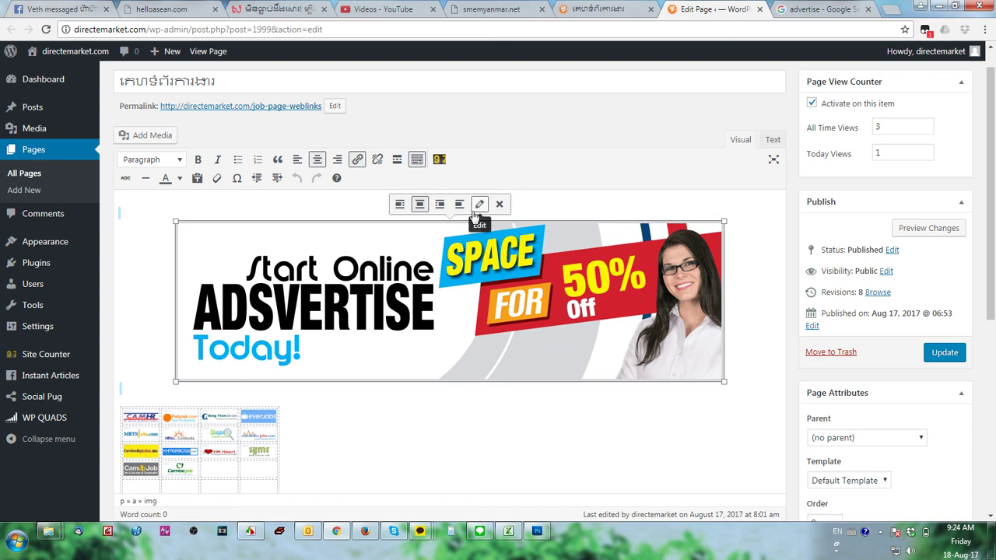
click(377, 159)
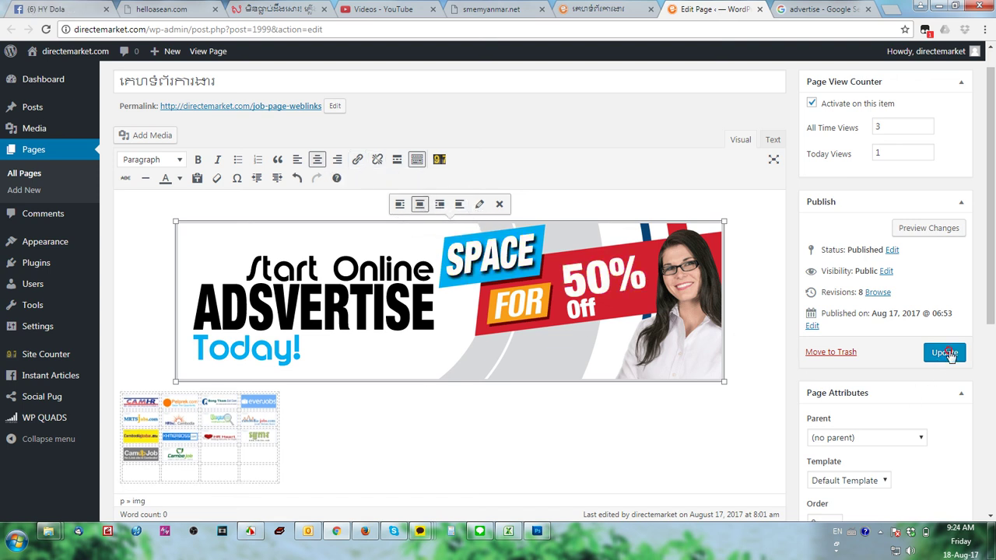
click(945, 352)
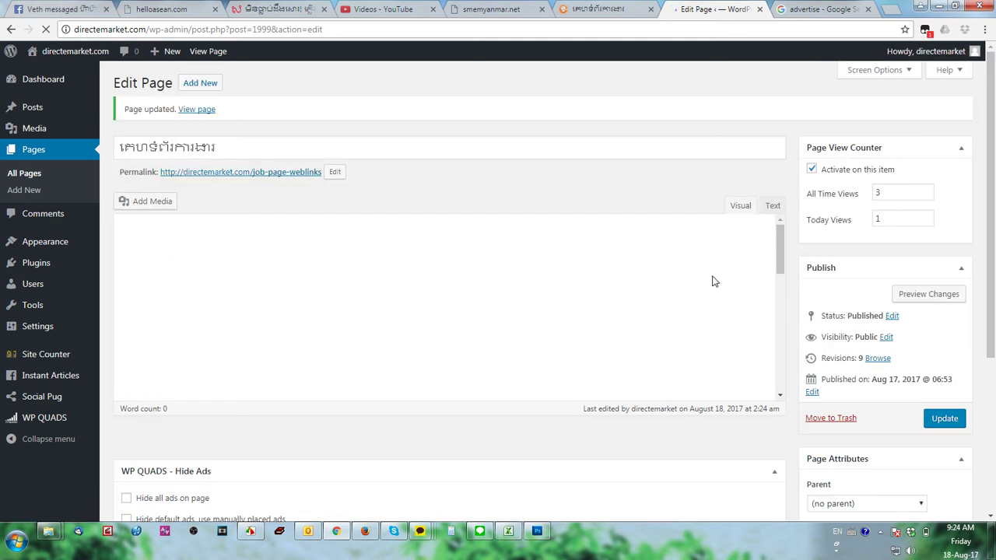
- Reload the live job-page-weblinks page and examine the animated banner above the logo table
click(591, 14)
click(46, 29)
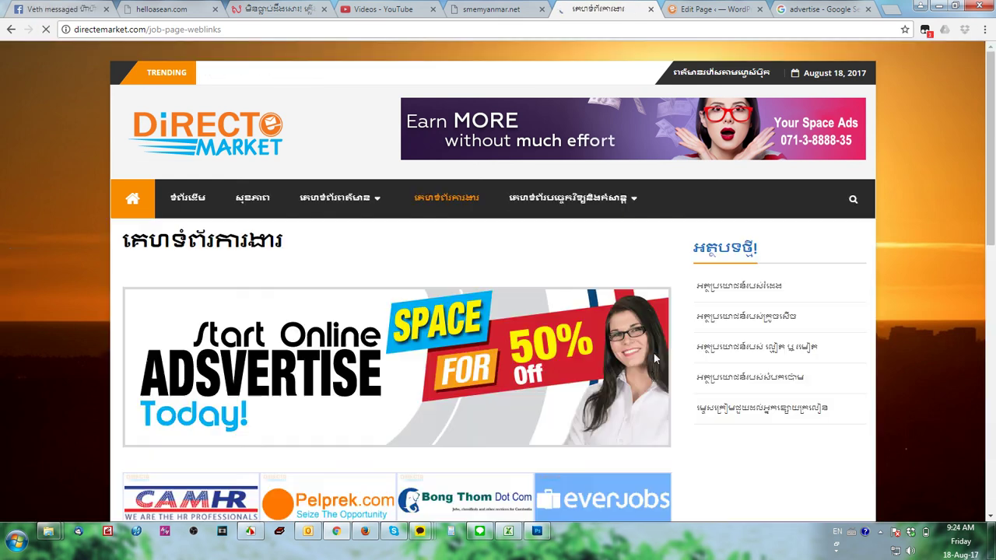
scroll(914, 363, down, 1)
scroll(915, 366, down, 1)
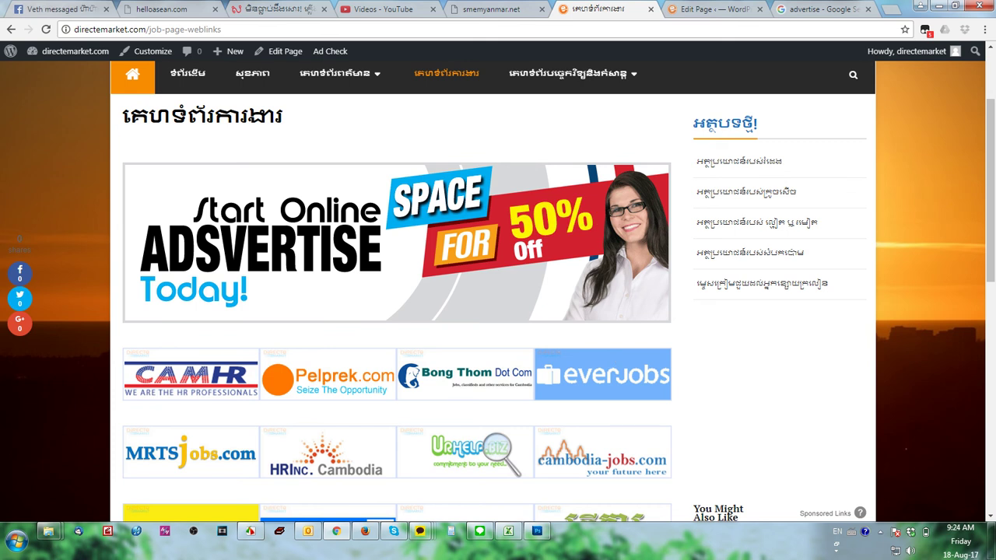
- Switch to Photoshop and, in frame 1, correct the banner headline ADSVERTISE to ADVERTISE
click(537, 531)
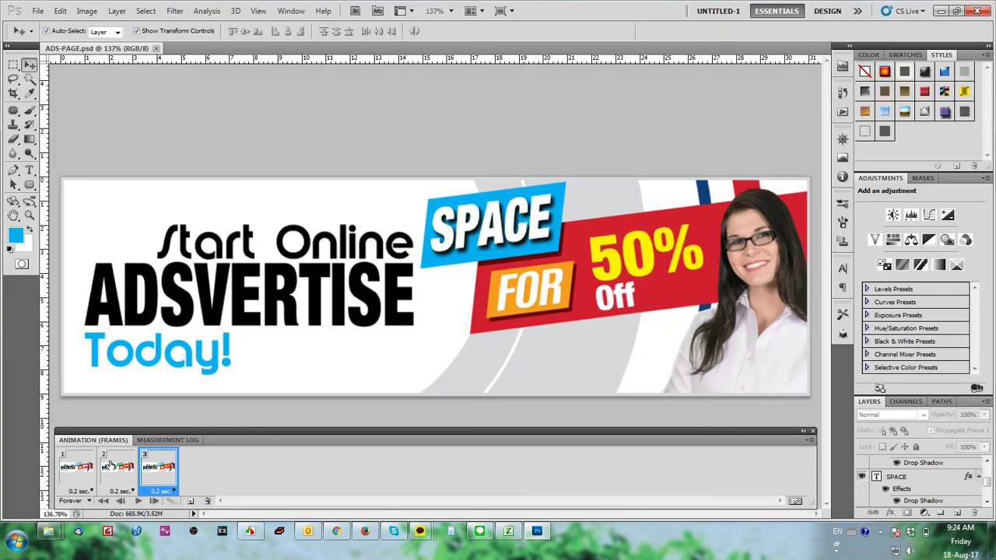
click(75, 466)
click(187, 303)
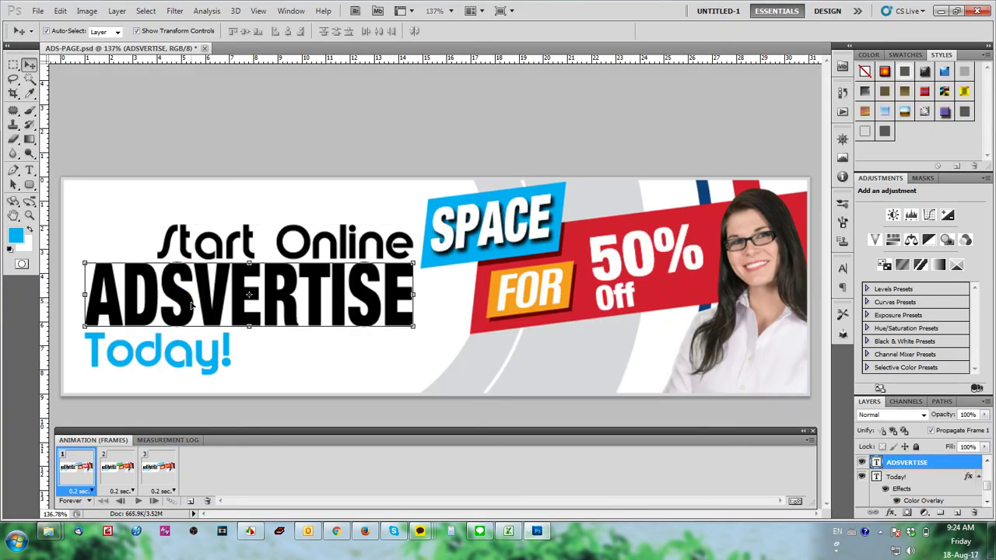
key(t)
click(194, 296)
drag(193, 296, 176, 296)
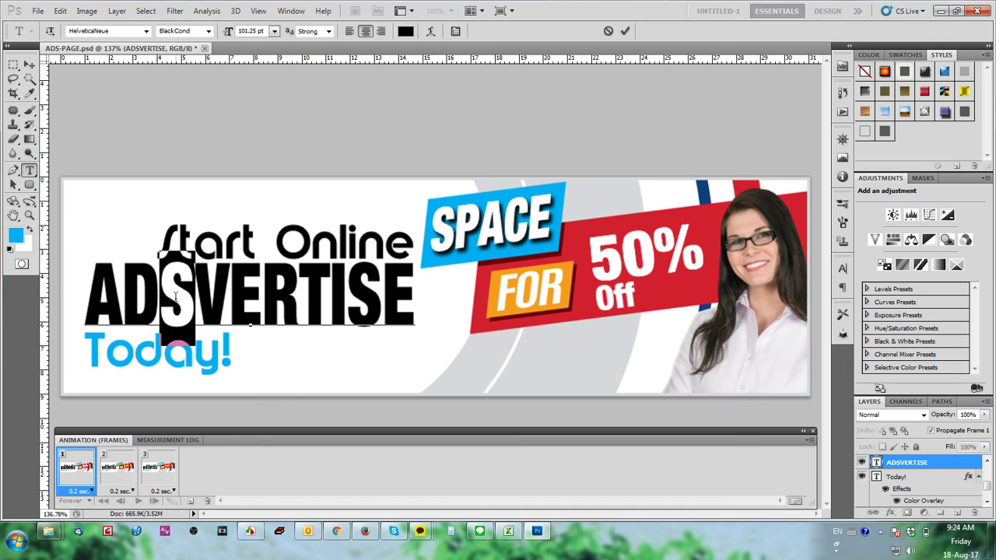
key(BackSpace)
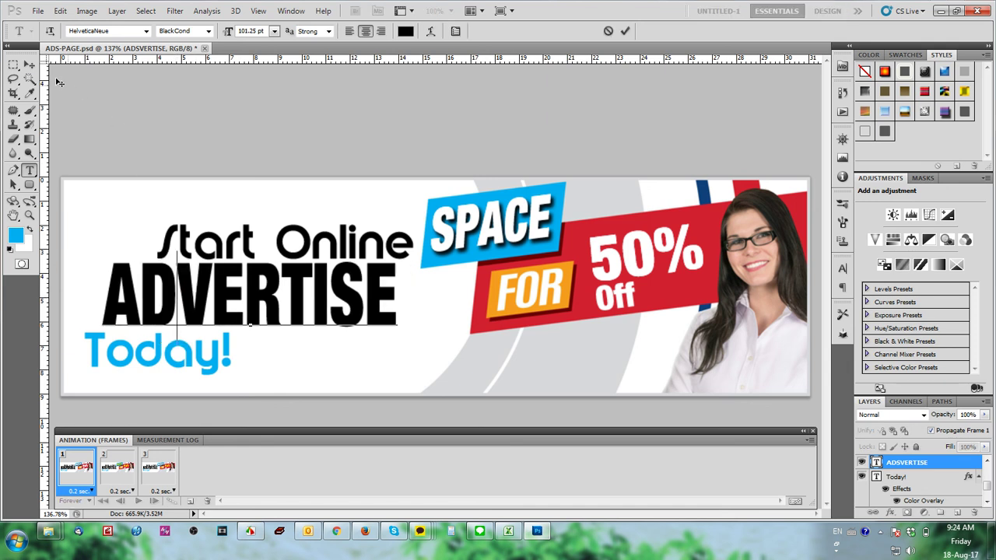
click(31, 66)
- Align the left edge of the Today! text with the left edge of the ADVERTISE headline
click(158, 356)
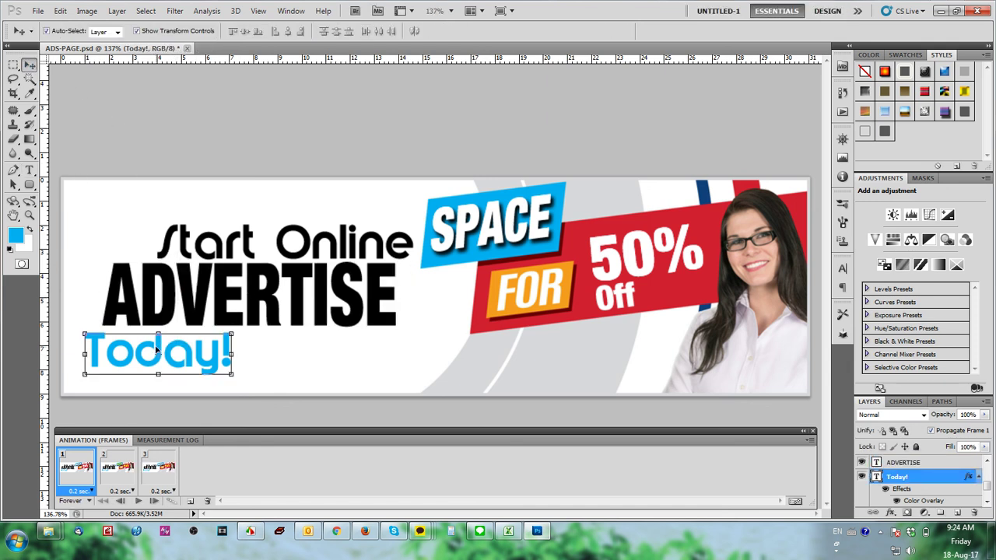
drag(158, 350, 224, 352)
shift+click(256, 295)
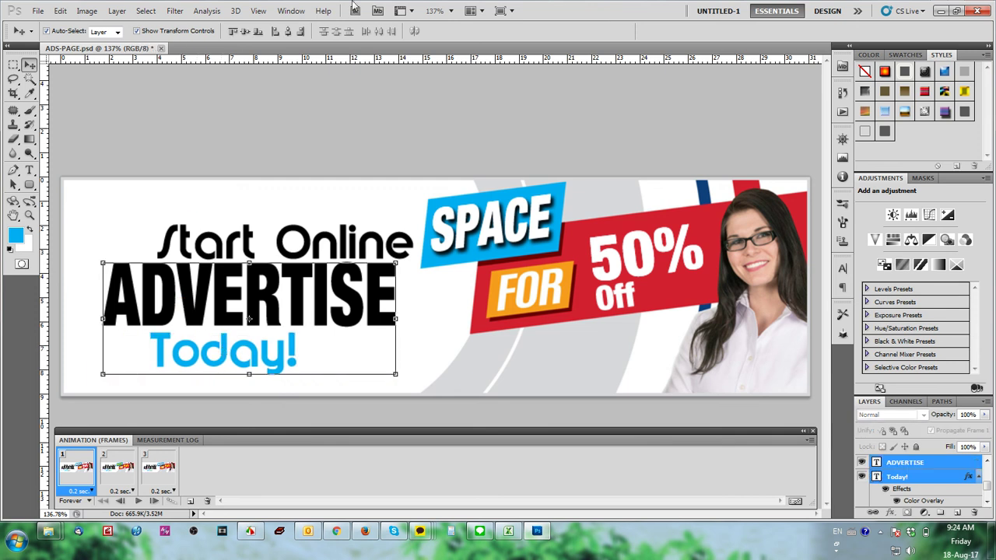
click(275, 31)
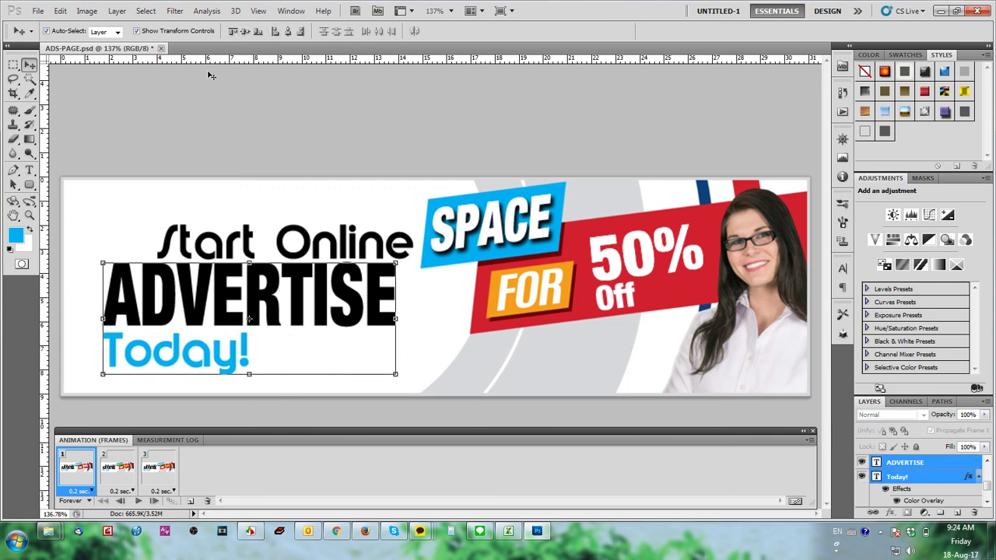
- Check the corrected text in all three animation frames and play the animation through
click(126, 490)
click(72, 486)
click(83, 470)
click(119, 471)
click(159, 473)
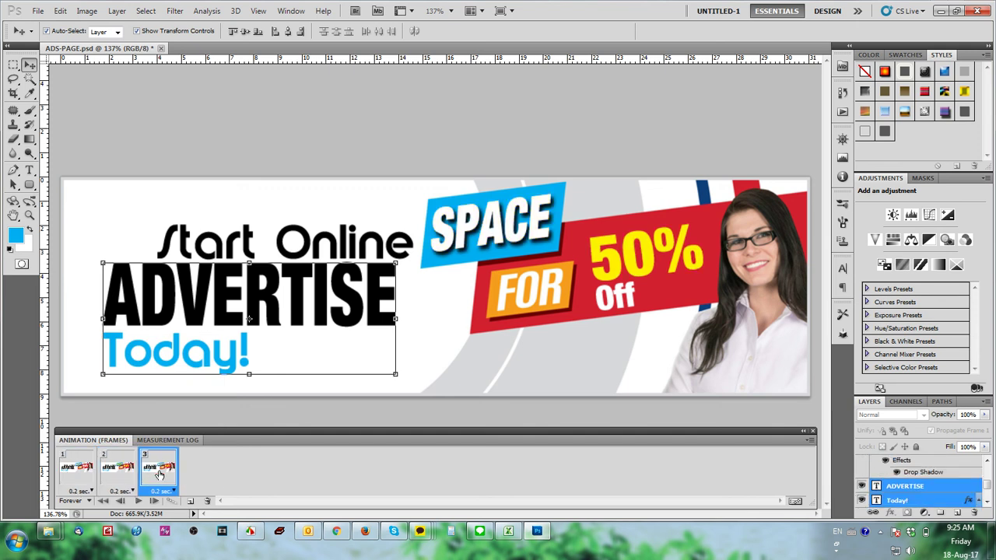
click(88, 479)
click(108, 480)
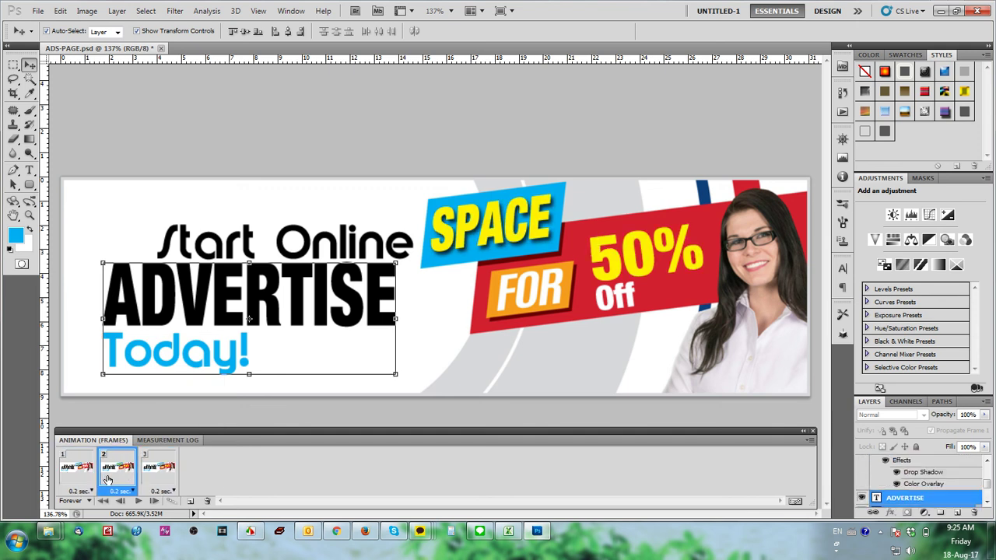
click(77, 479)
click(161, 475)
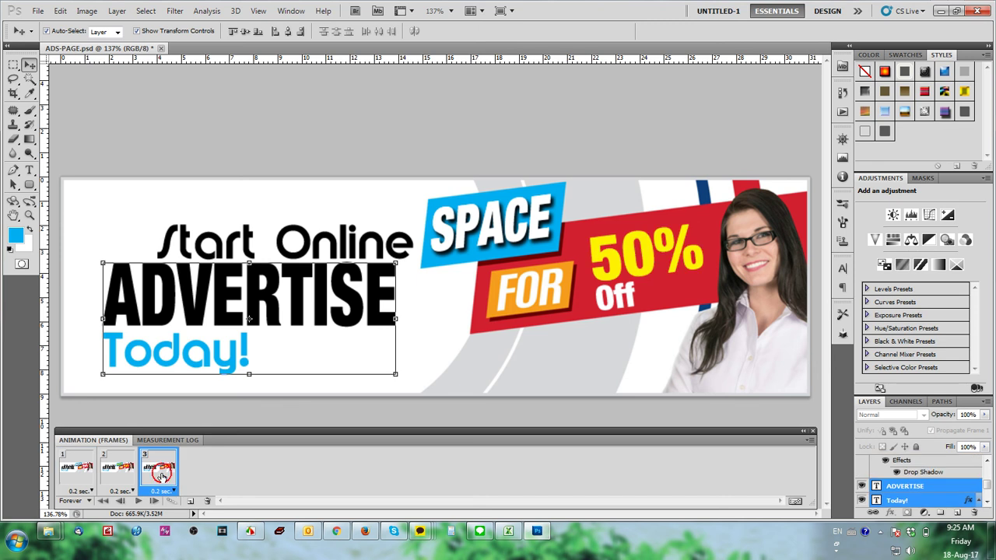
click(122, 480)
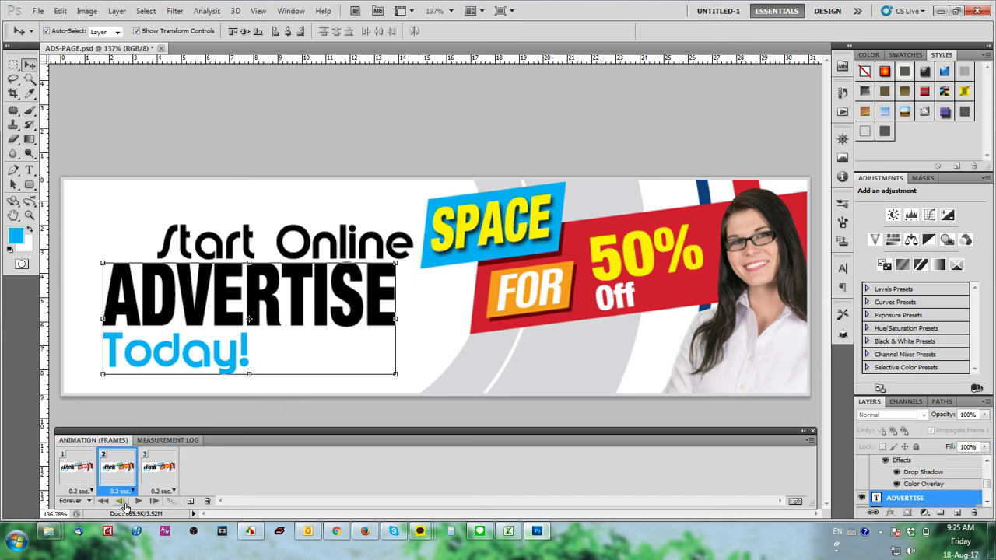
click(138, 501)
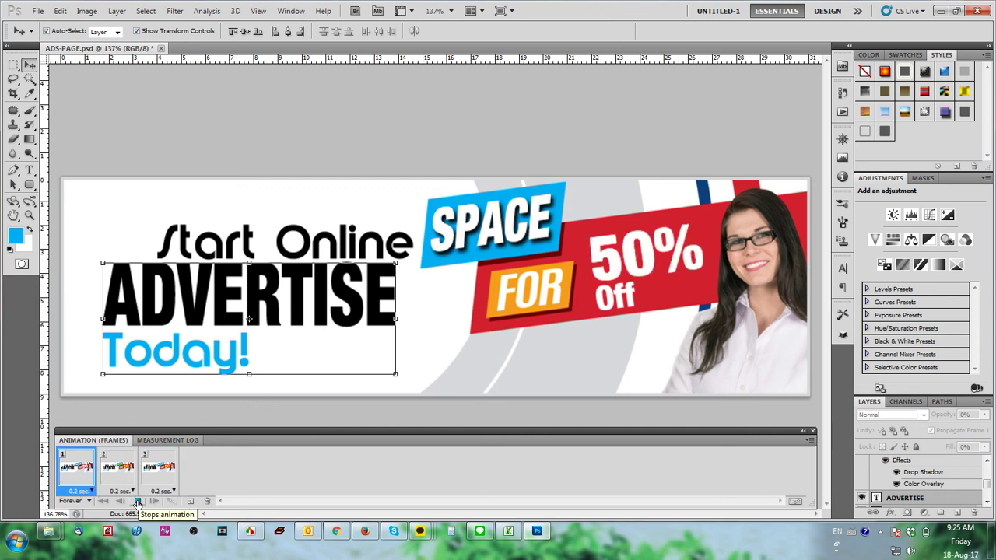
click(137, 502)
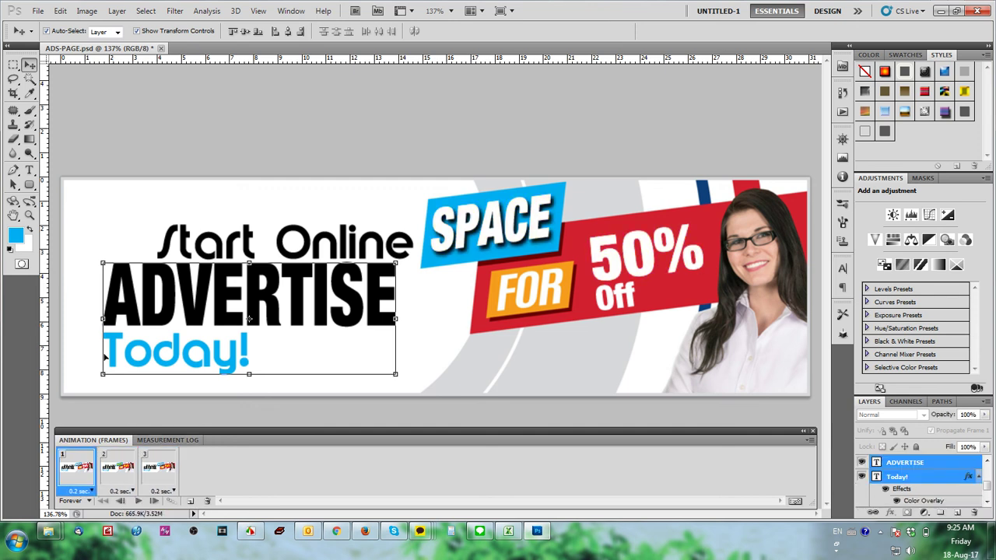
- Look up the headline word ADVERTISE in Orkida Dictionary and return to the banner
double_click(190, 317)
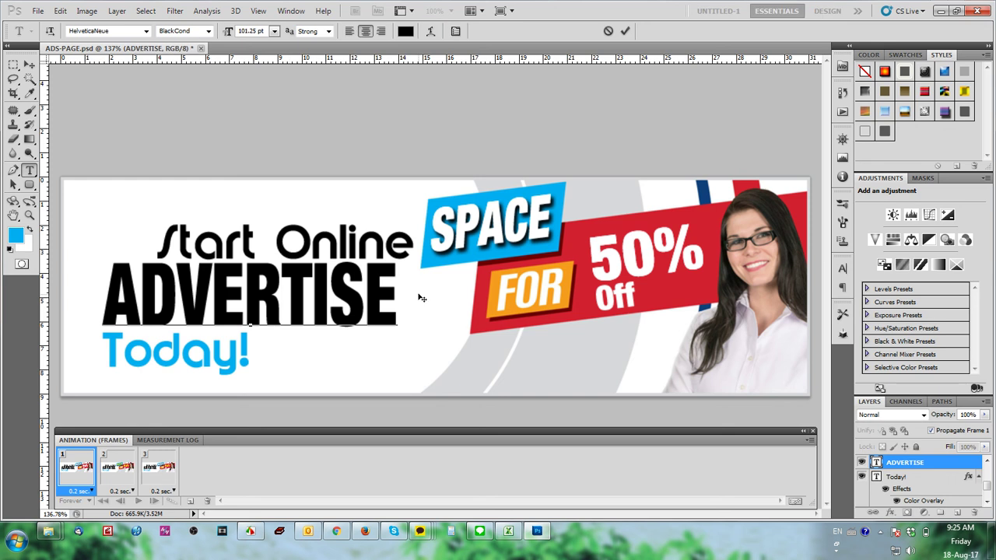
drag(389, 292, 55, 323)
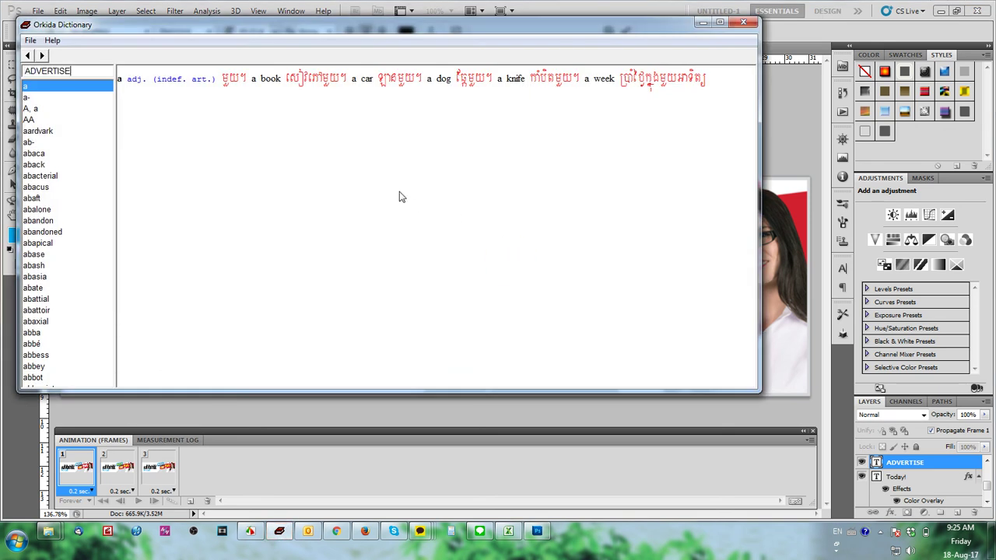
click(743, 23)
click(28, 65)
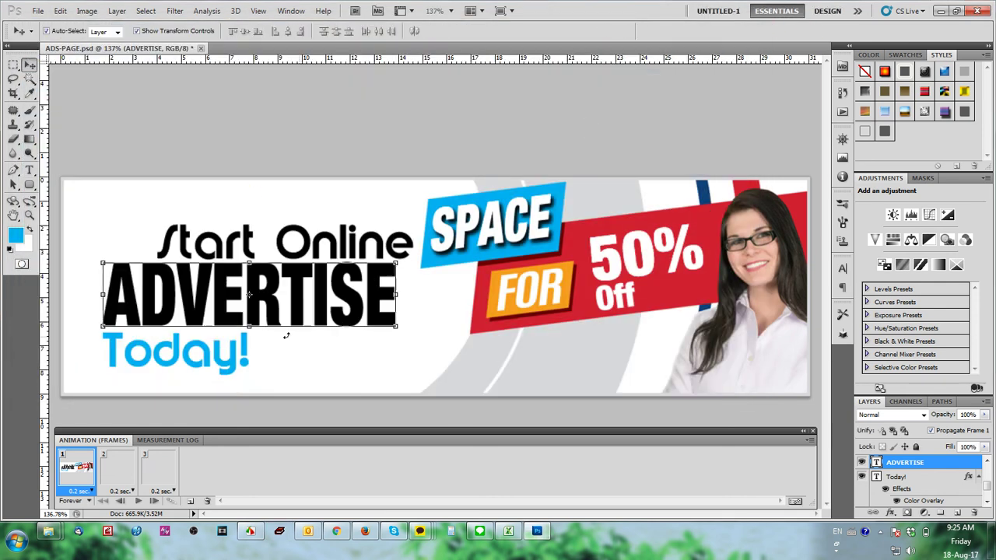
- Export the corrected animation for web as a GIF, replacing ADS-PAGE.gif in the ADS-PAGE-UP folder
key(ctrl+alt+shift+s)
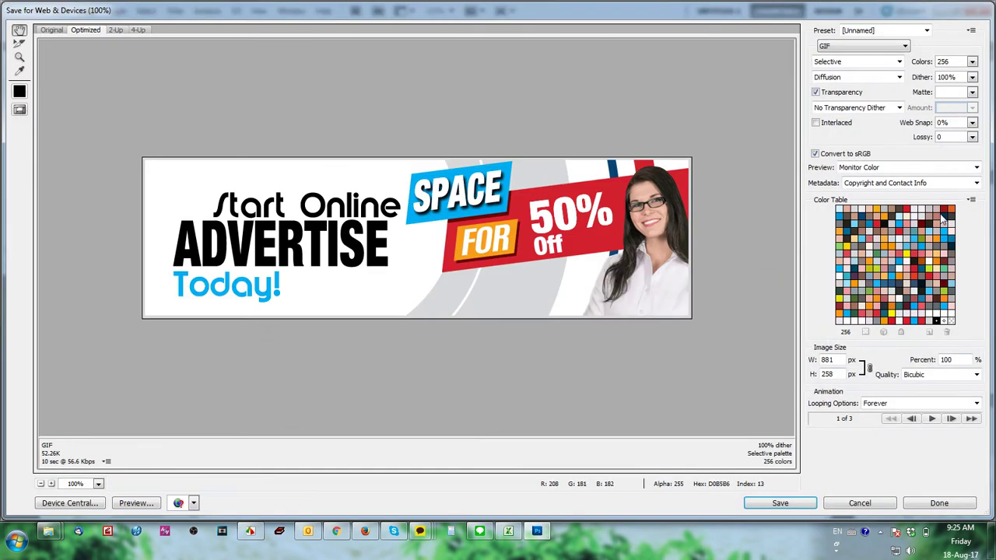
click(779, 504)
click(108, 100)
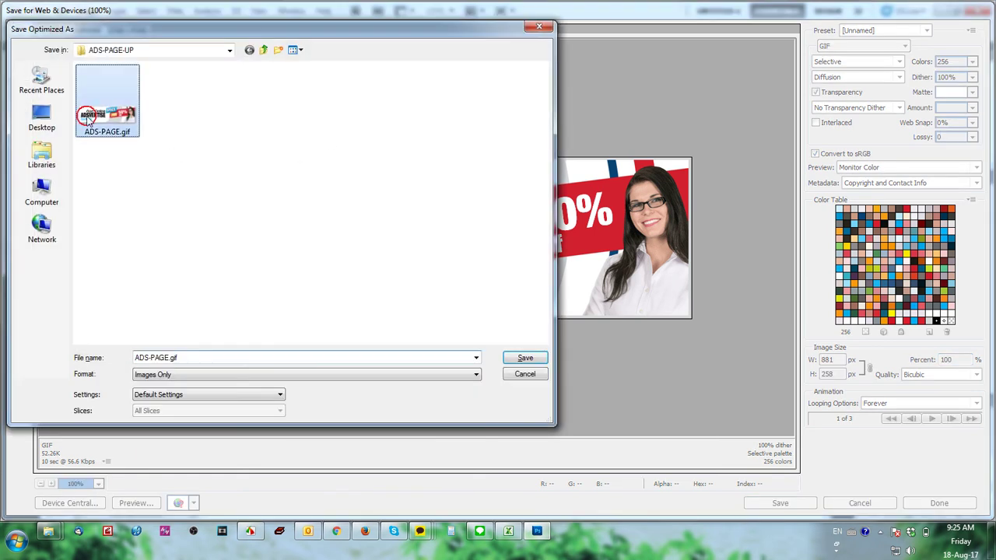
click(526, 360)
click(545, 279)
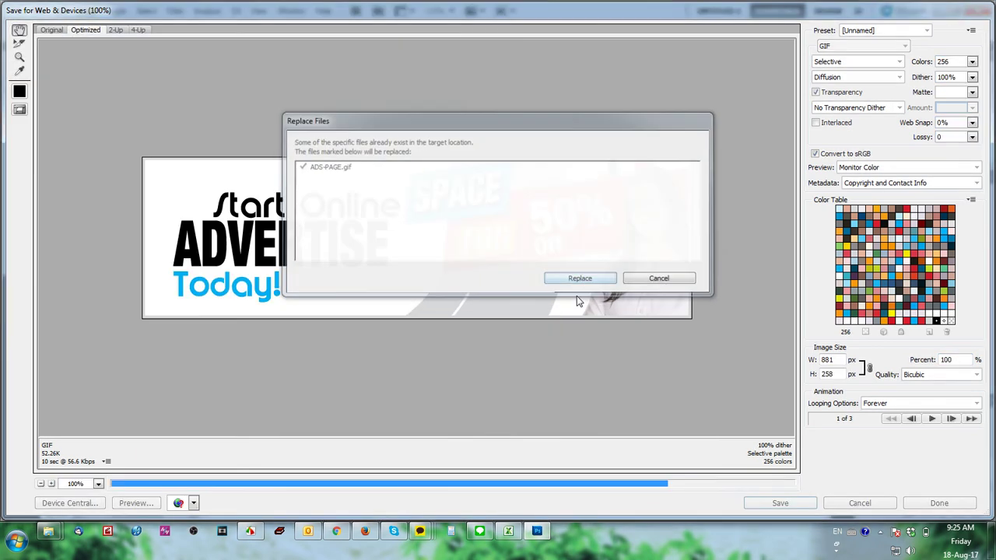
- Switch to Chrome and delete the misspelled banner image from the page being edited
click(336, 532)
key(ctrl+Tab)
click(398, 314)
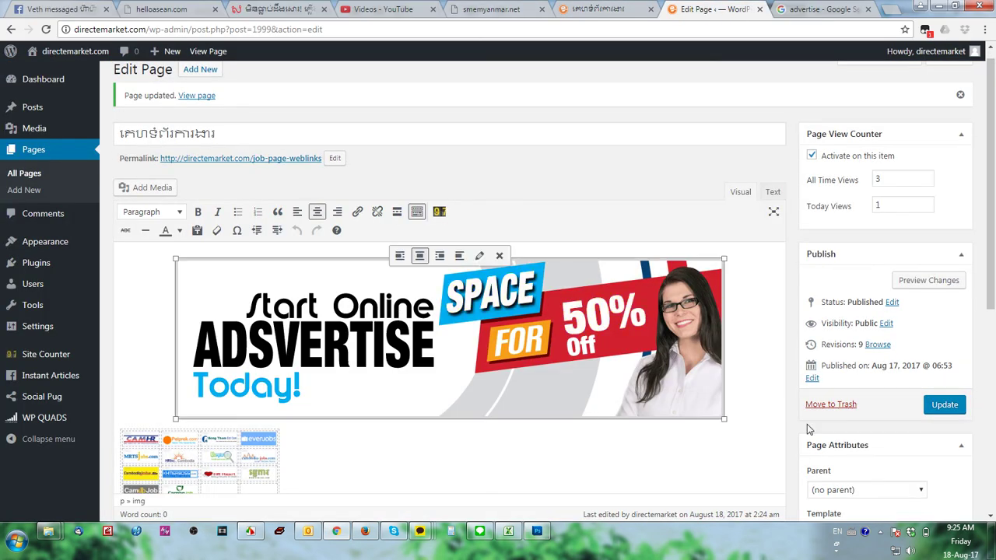
key(Delete)
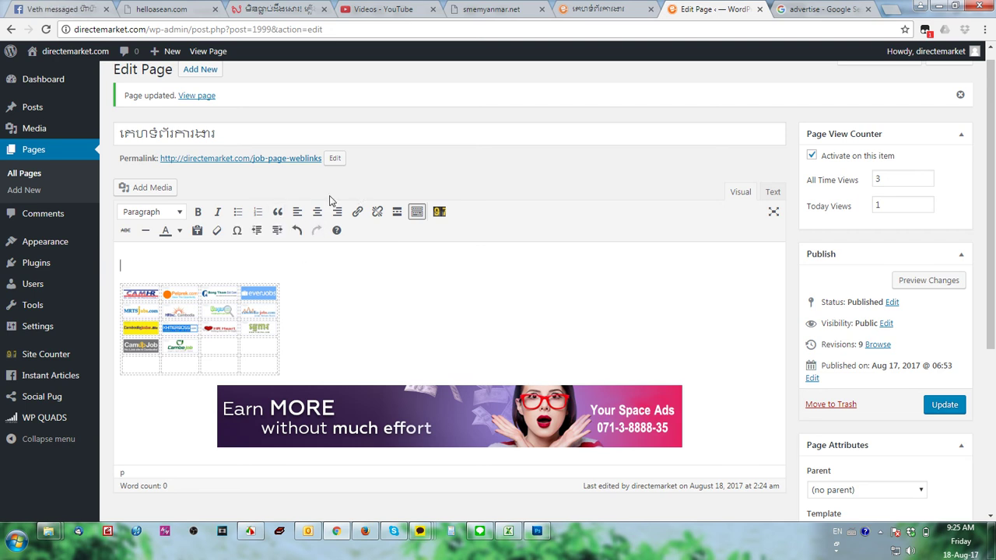
- Permanently delete the old ADS-PAGE.gif from the WordPress media library
click(153, 189)
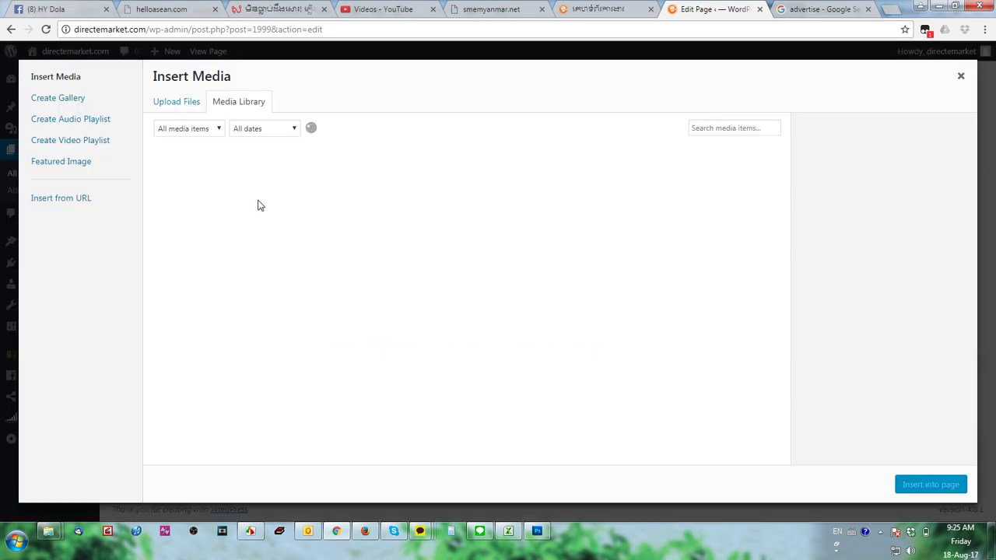
click(228, 190)
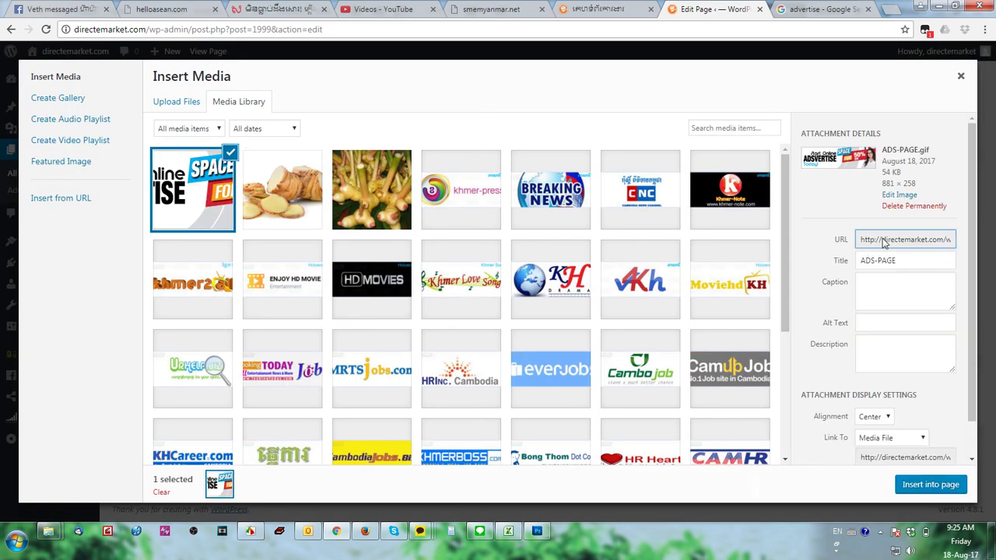
click(910, 207)
click(548, 121)
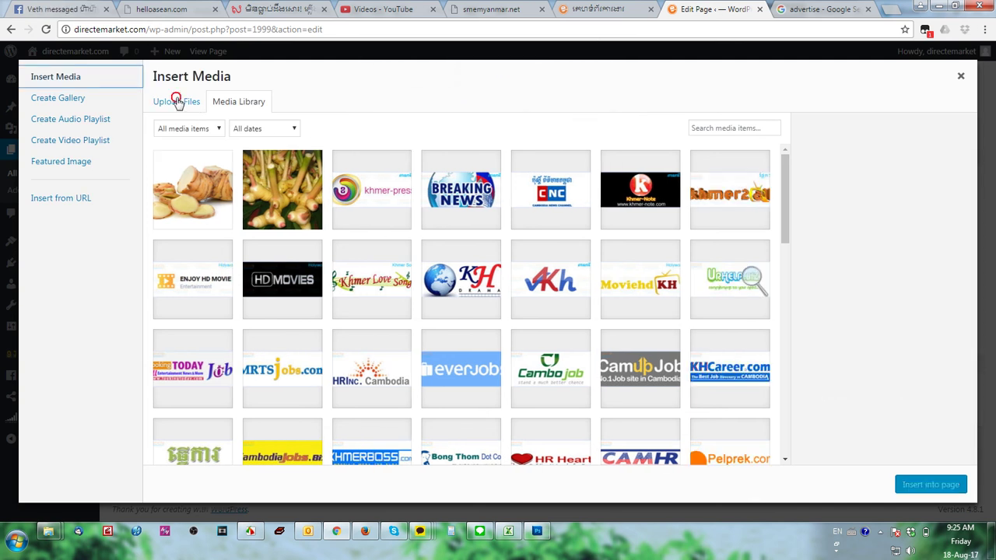
- Rename the corrected GIF in the ADS-PAGE-UP folder to ADS-PAGE-1.gif and upload it to the media library
click(177, 102)
click(554, 285)
click(147, 119)
click(155, 130)
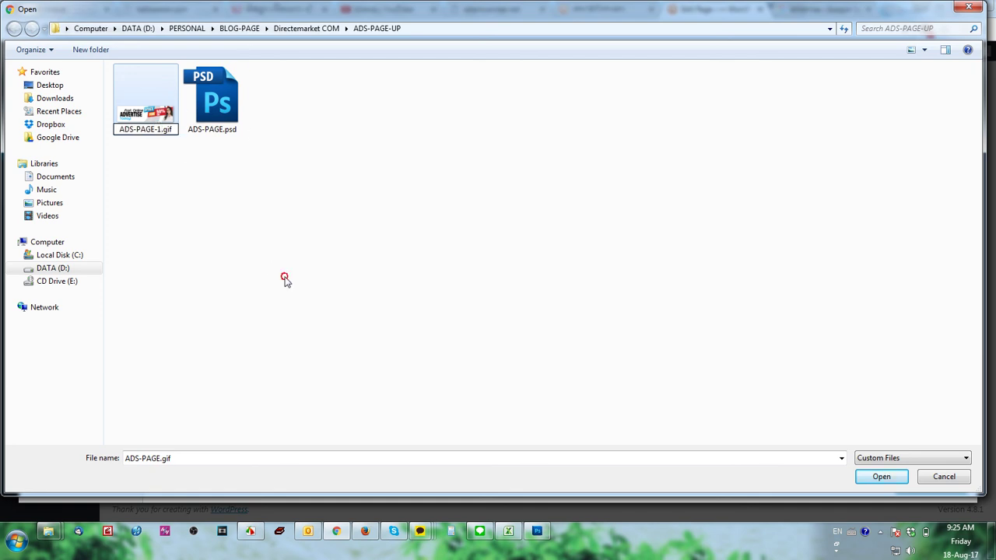
click(882, 476)
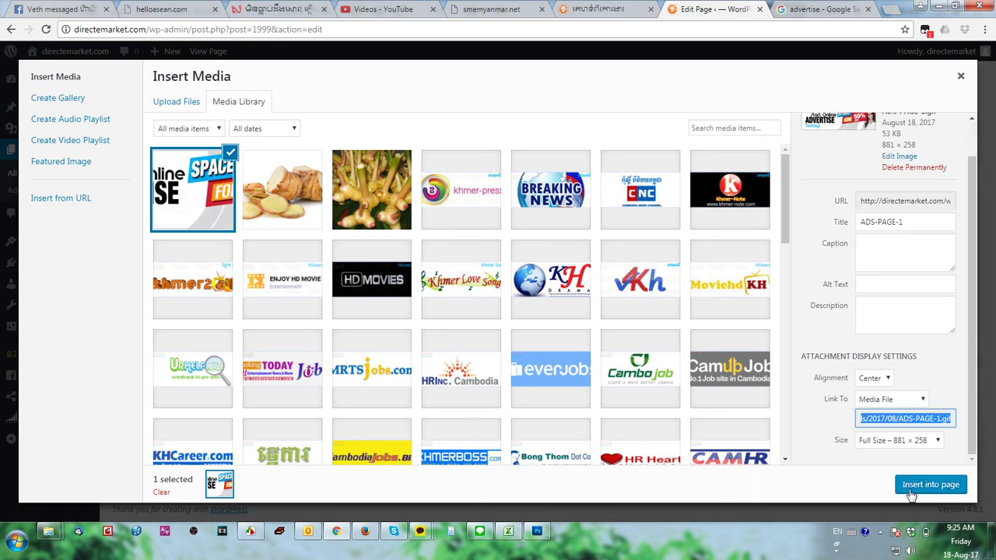
- Insert ADS-PAGE-1.gif above the table with its link removed and update the page
click(920, 488)
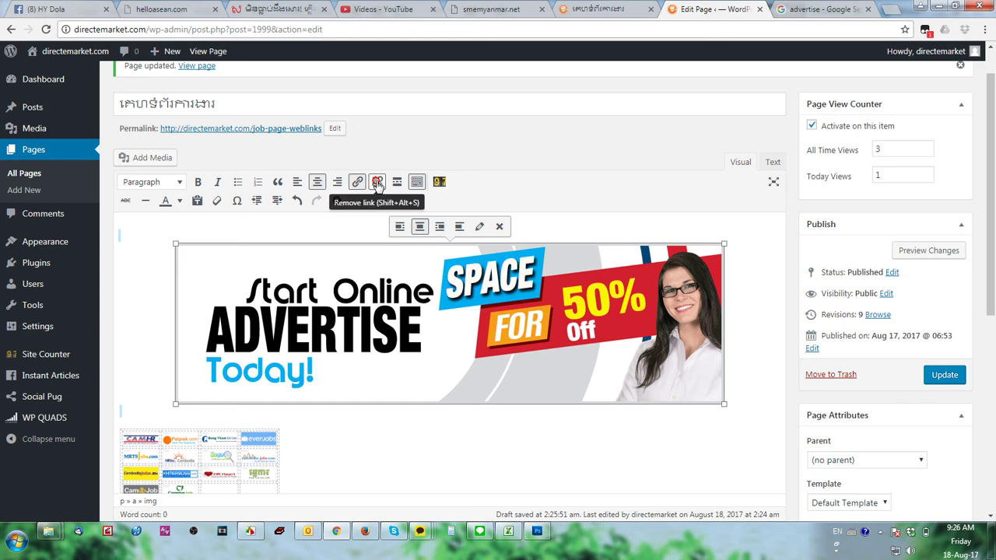
click(943, 375)
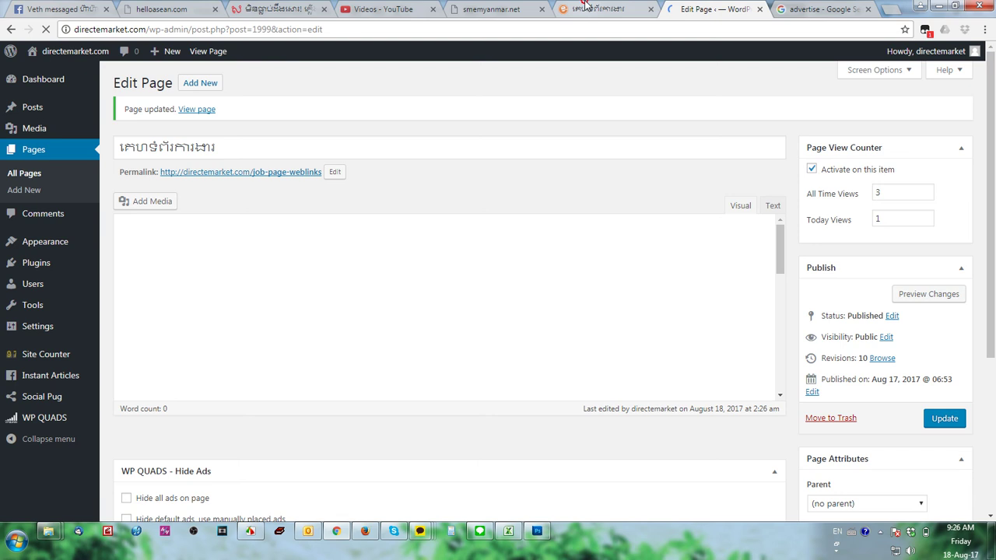
- View the banner on the live job-page-weblinks page and copy its image
click(587, 6)
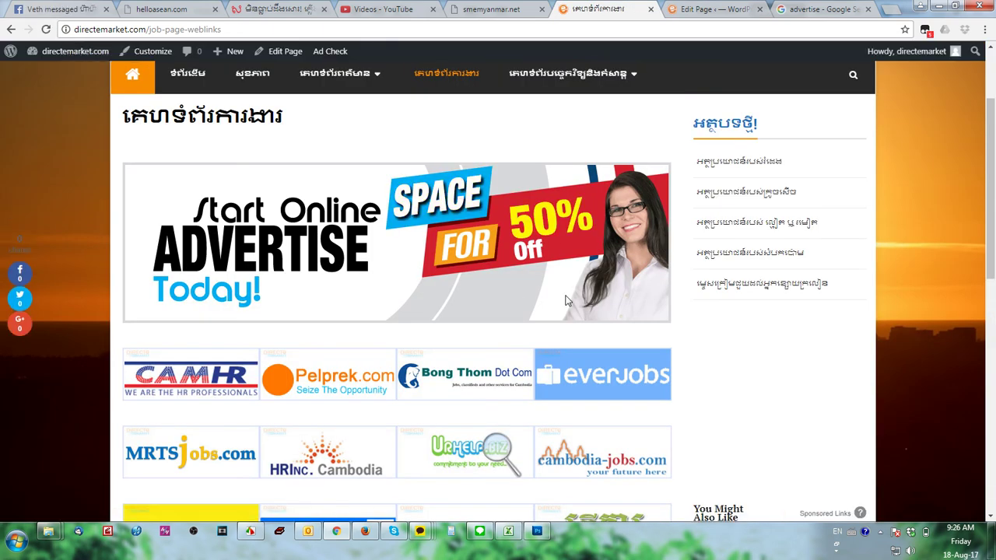
right_click(567, 296)
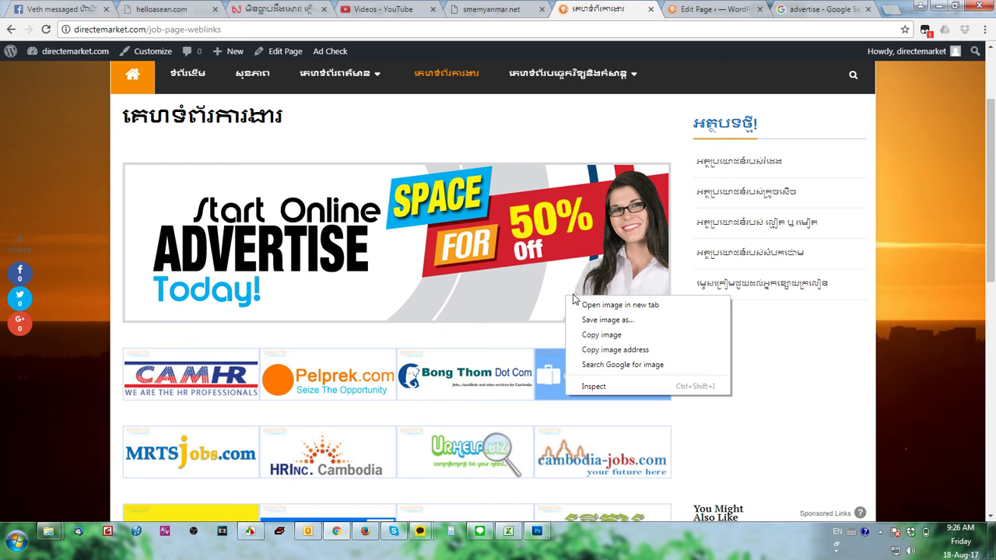
click(607, 338)
- Open the cambodia-daily-news-weblinks page's HTML source for editing and add two blank lines above the table
mouse_move(342, 73)
click(358, 111)
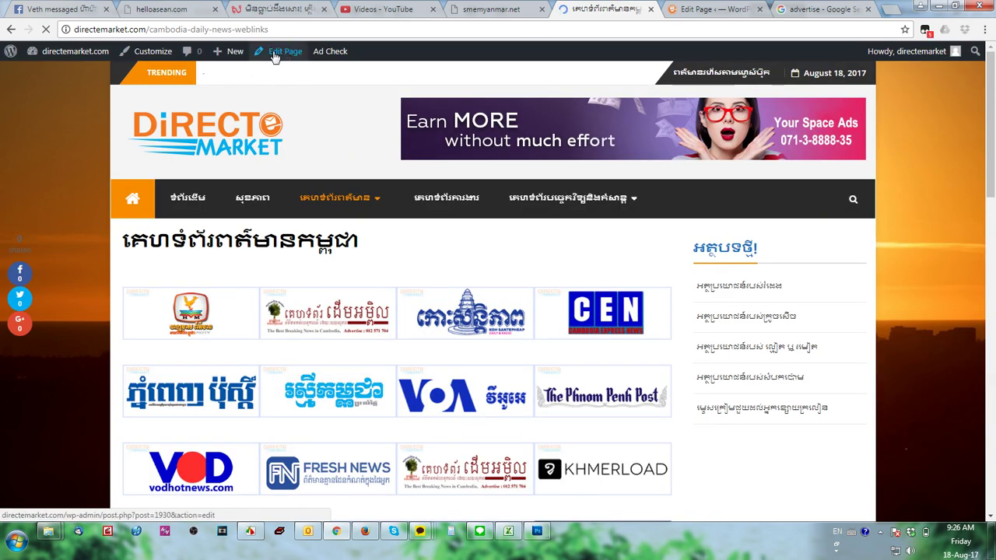
scroll(635, 362, down, 3)
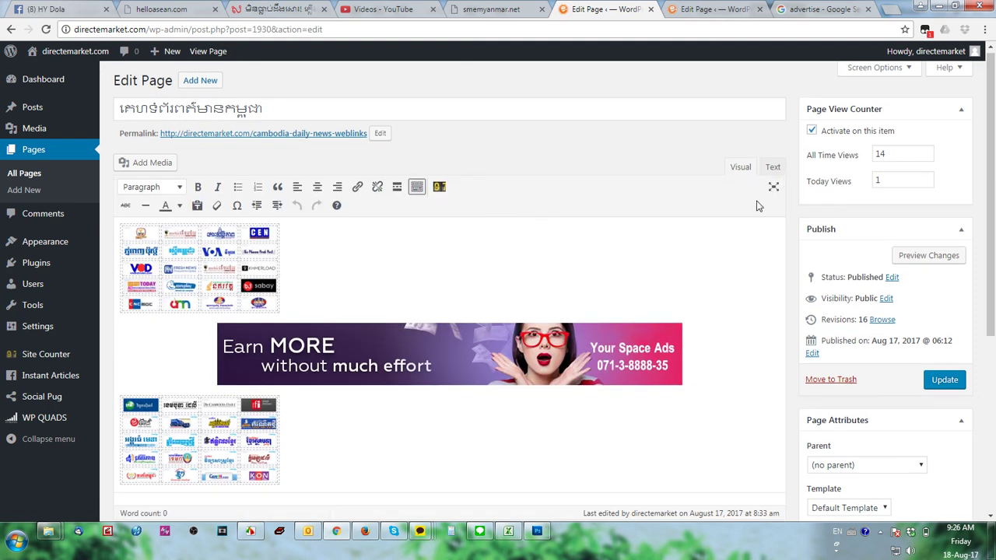
click(774, 168)
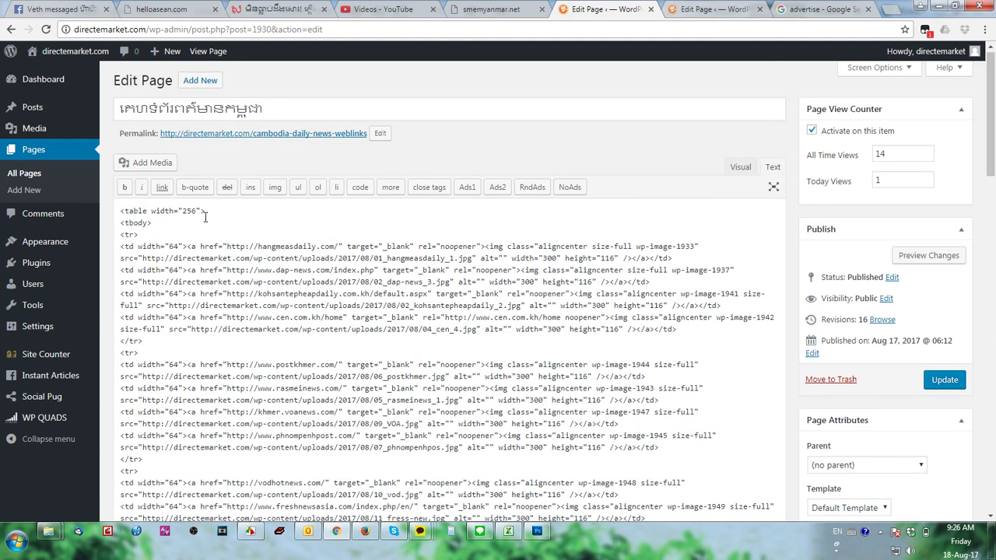
click(121, 210)
key(Return)
key(Return)
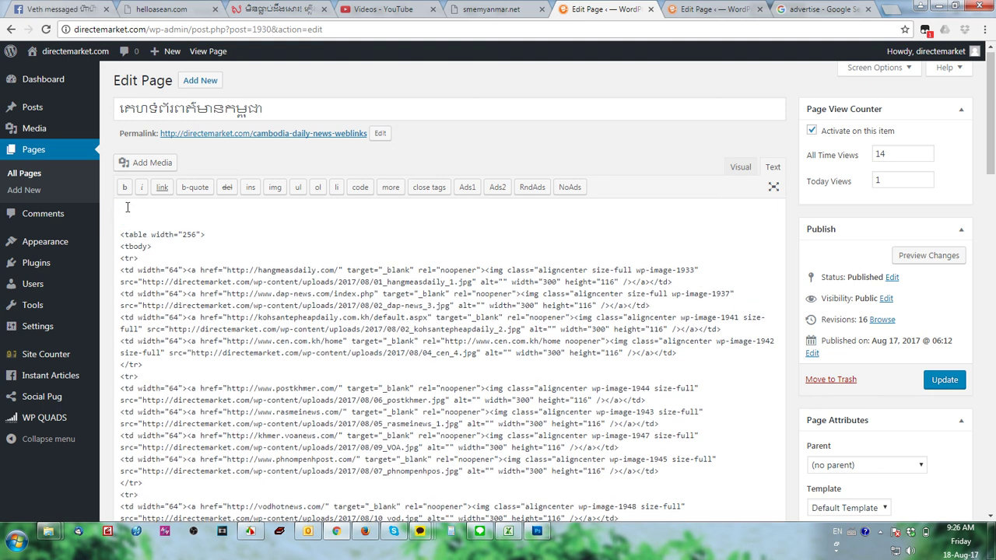
- Copy the ADS-PAGE-1.gif image tag from the HTML source of the job-page-weblinks page
click(753, 11)
click(773, 192)
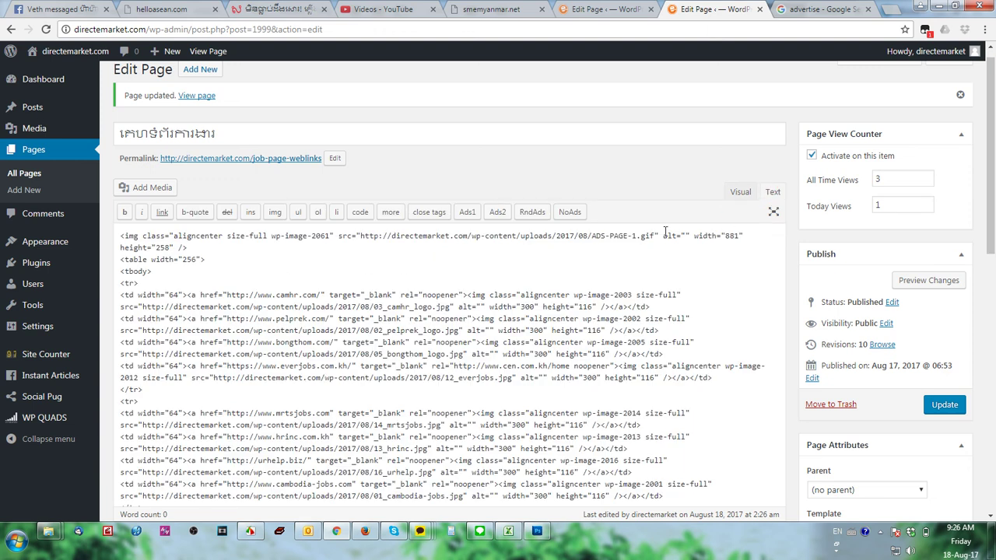
drag(130, 239, 121, 236)
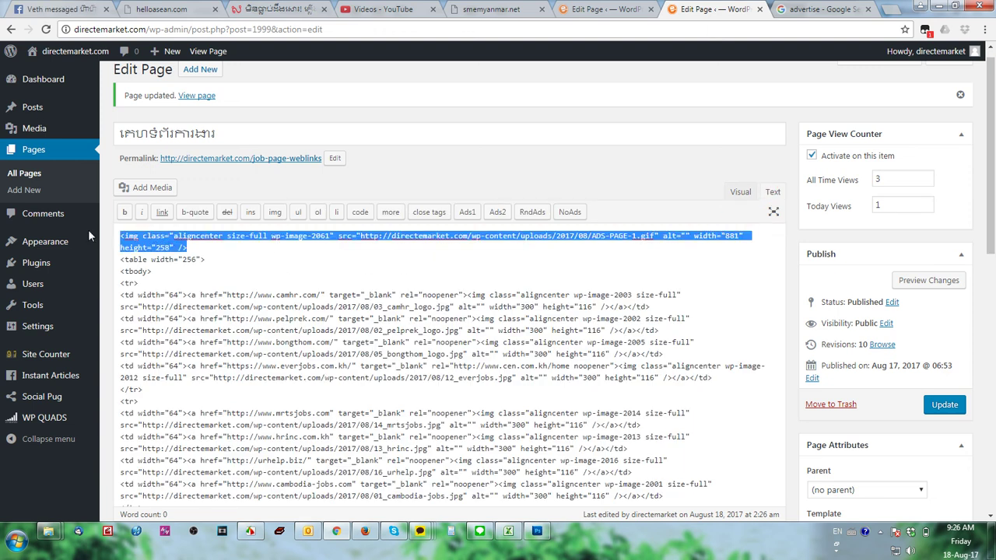
right_click(140, 234)
click(167, 255)
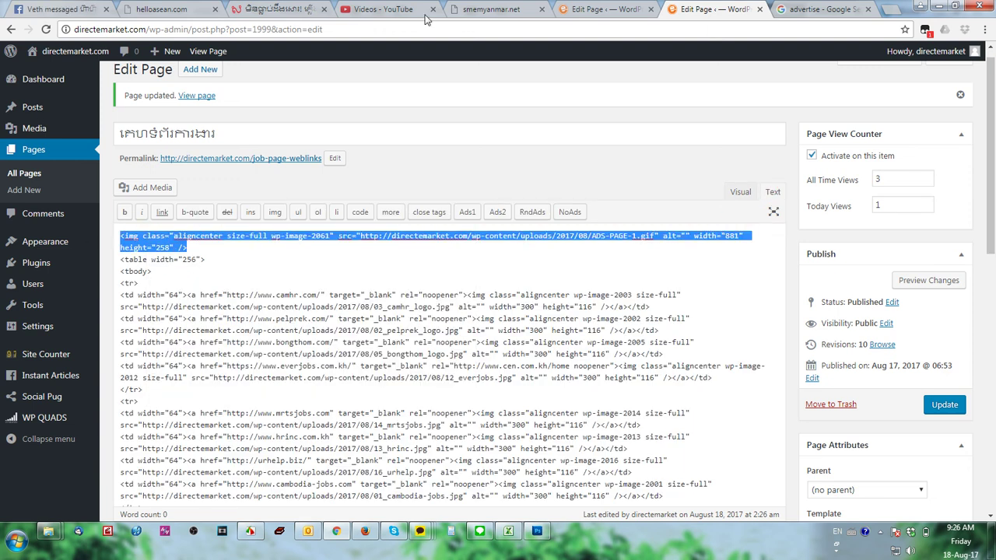
- Paste the ADS-PAGE-1.gif image tag above the table on the cambodia-daily-news-weblinks page and update the page
click(590, 9)
click(164, 214)
key(ctrl+v)
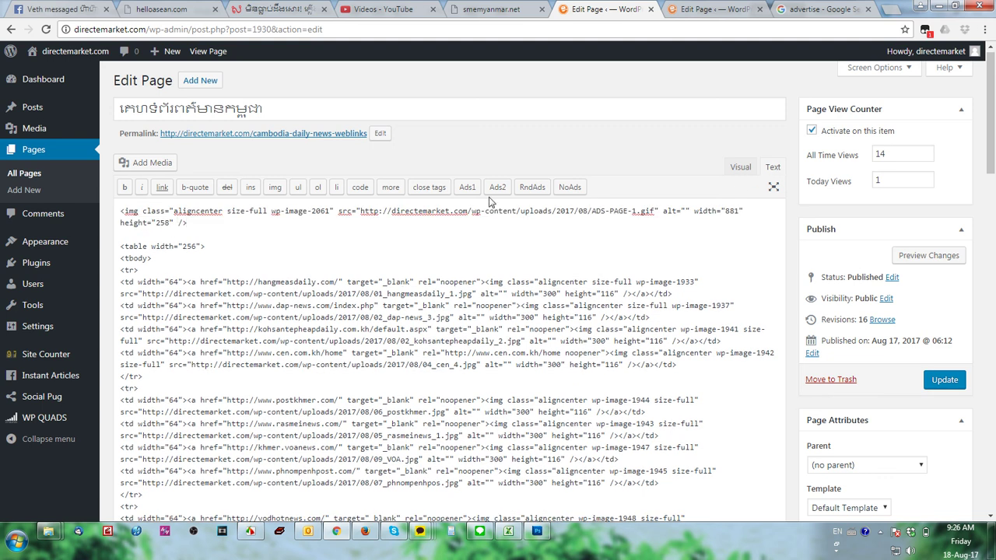
click(740, 168)
click(944, 382)
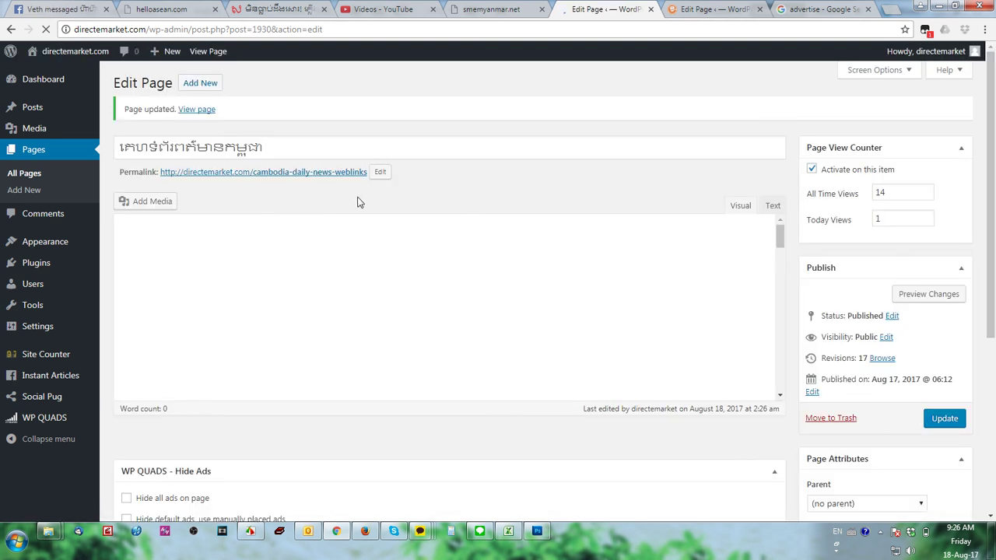
- Open the live cambodia-daily-news-weblinks page in a new tab and examine the banner and the logo rows below it
middle_click(321, 177)
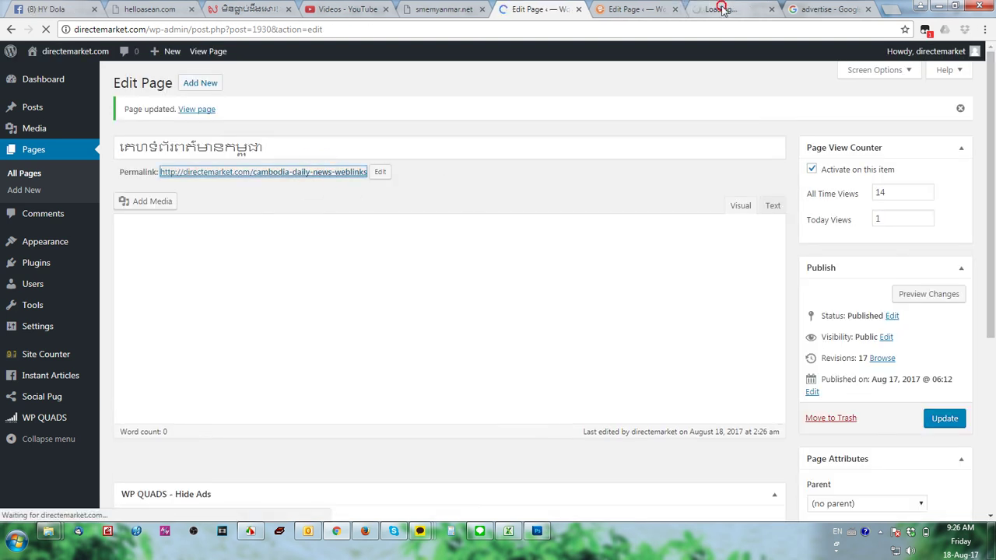
click(722, 9)
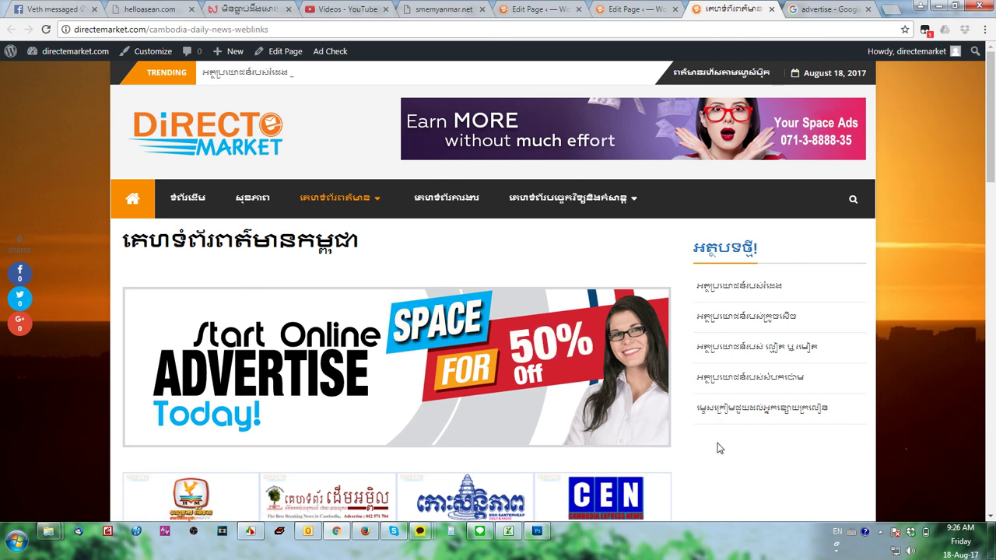
scroll(718, 447, down, 2)
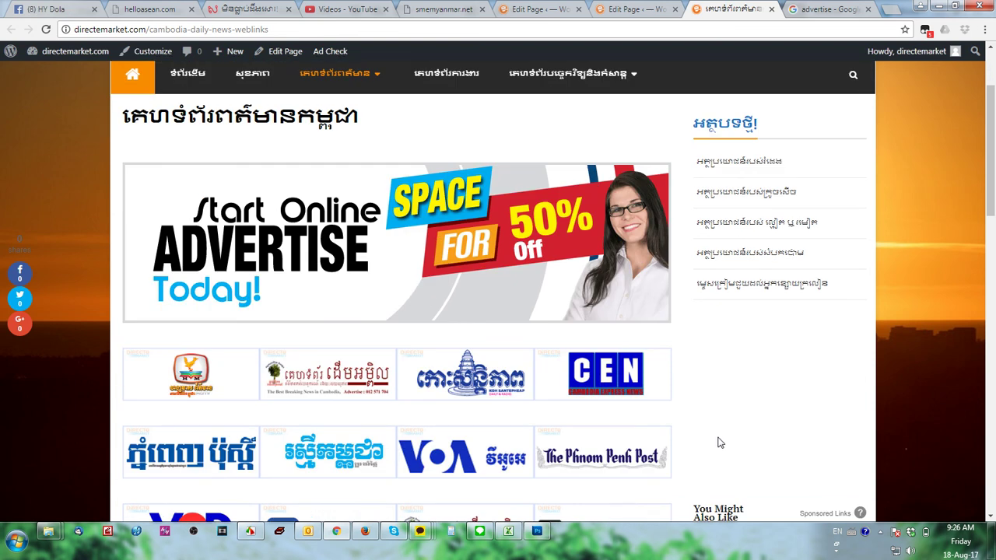
scroll(719, 440, down, 2)
scroll(719, 438, down, 10)
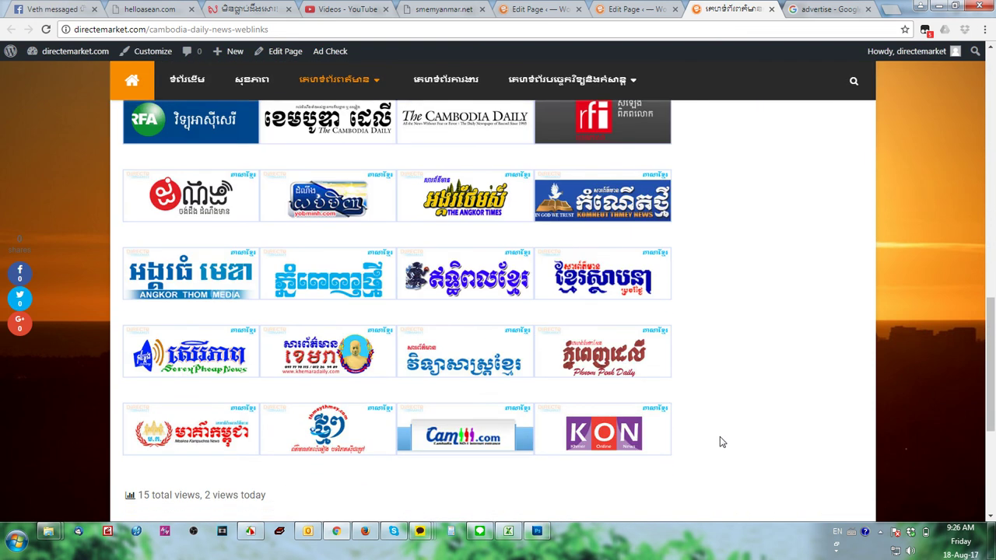
scroll(720, 441, up, 15)
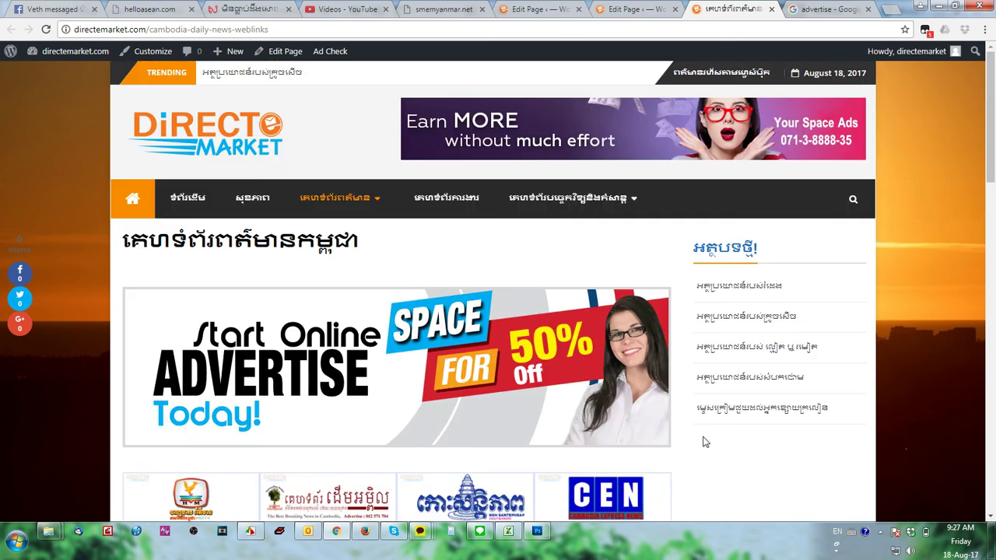
scroll(752, 451, down, 10)
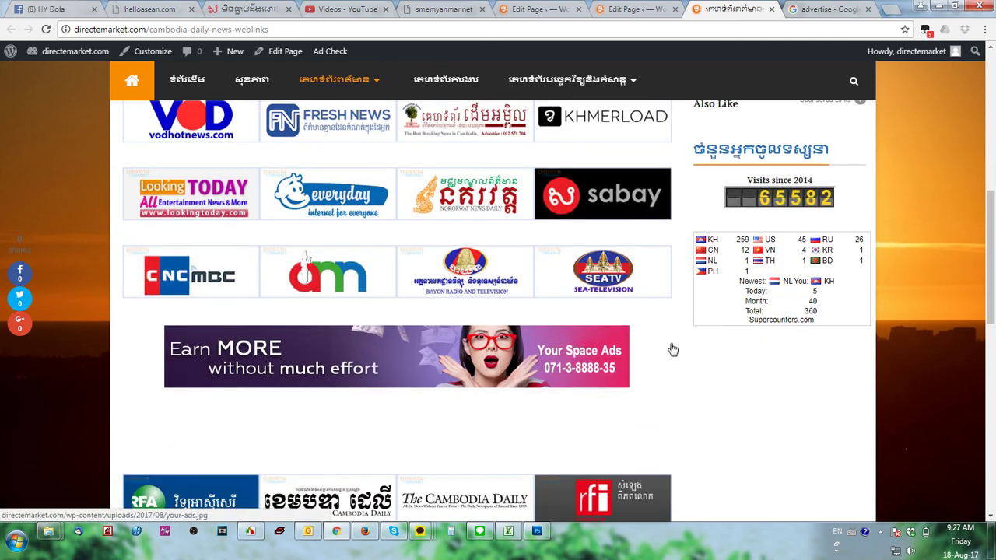
drag(993, 267, 993, 142)
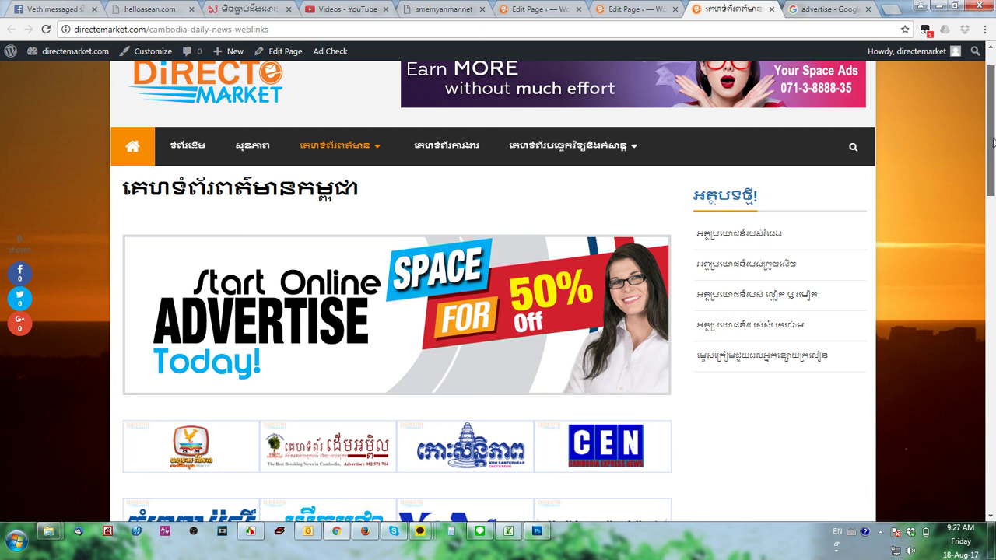
drag(993, 142, 994, 159)
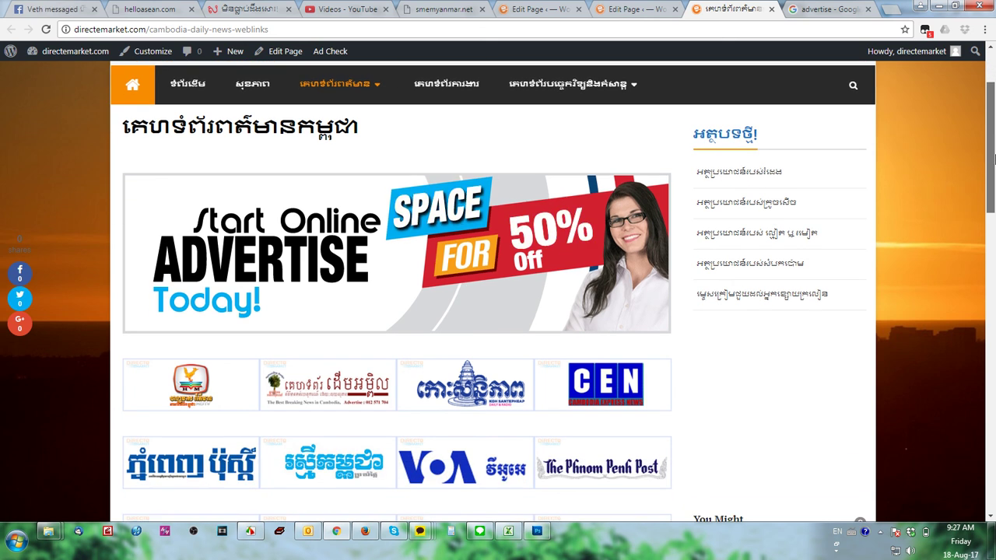
- Open the business-news-weblinks page's editor in a new tab and show its HTML source
mouse_move(344, 88)
click(345, 142)
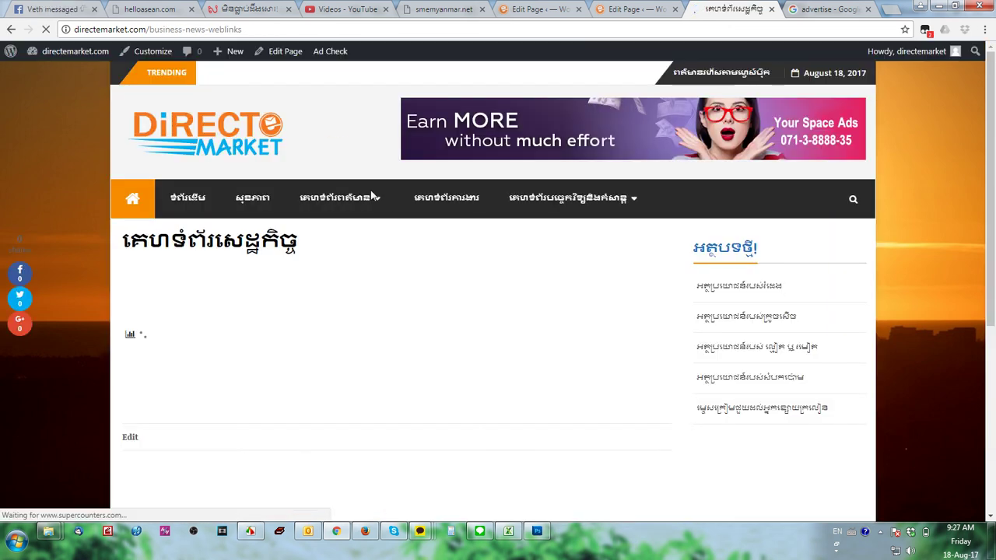
middle_click(280, 50)
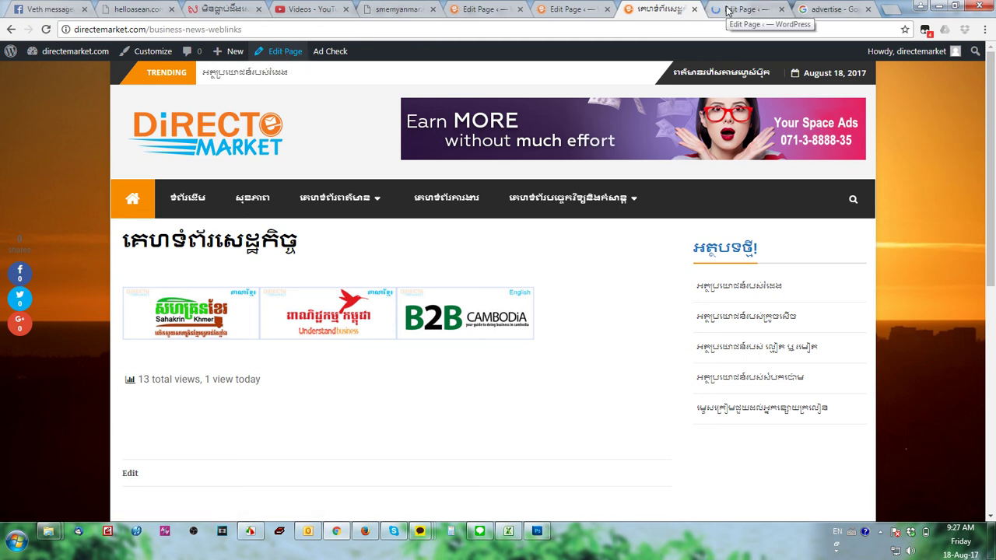
click(728, 10)
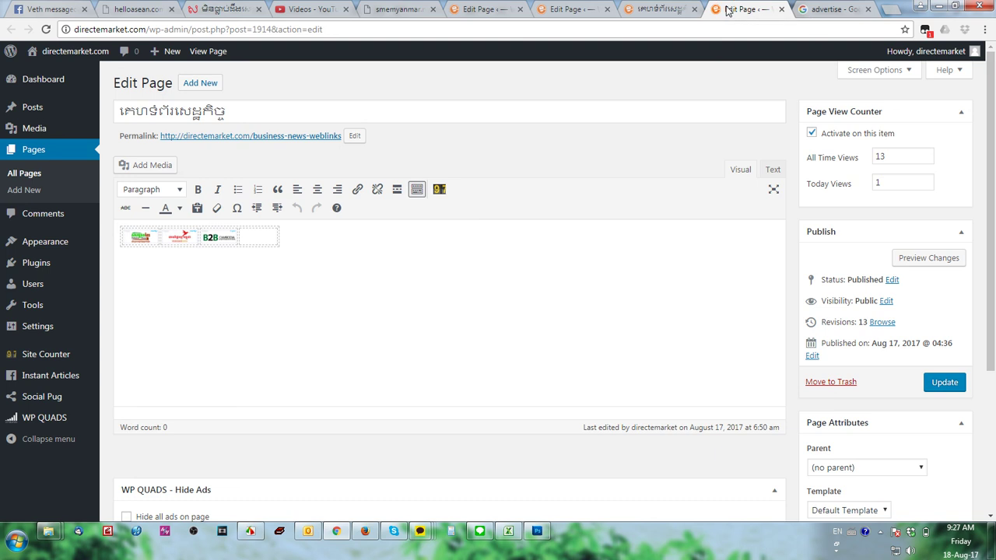
click(770, 169)
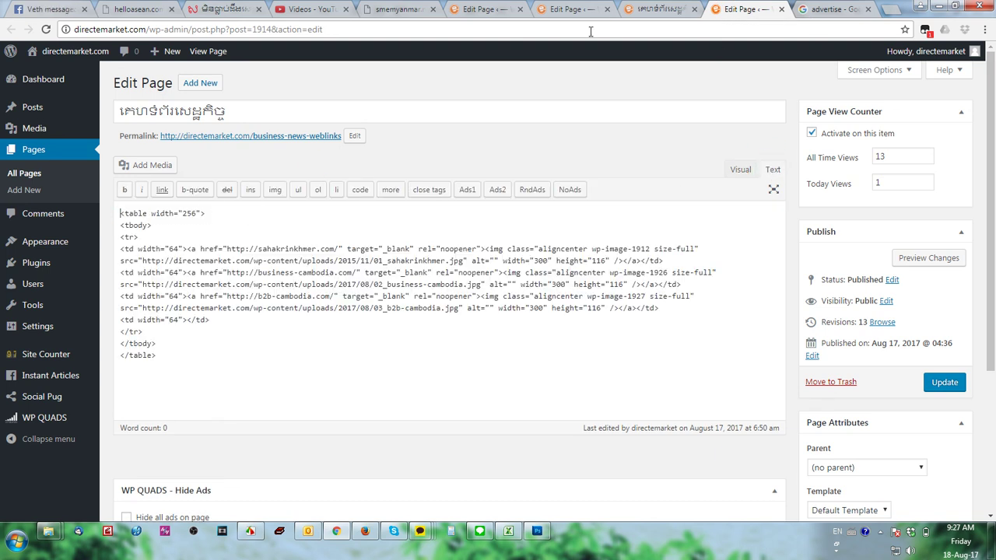
- Insert the ADS-PAGE-1.gif image tag on a new line above the business-news-weblinks table and update the page
key(Return)
key(Up)
text(<img class="aligncenter size-full wp-image-2061" src="http://directemarket.com/wp-content/uploads/2017/08/ADS-PAGE-1.gif" alt="" width="881" height="258" />)
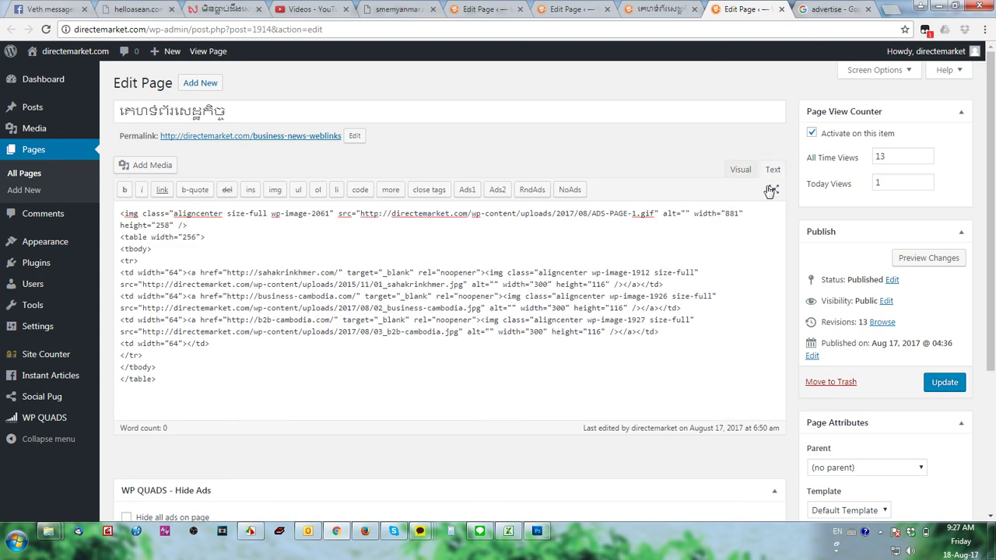
click(940, 384)
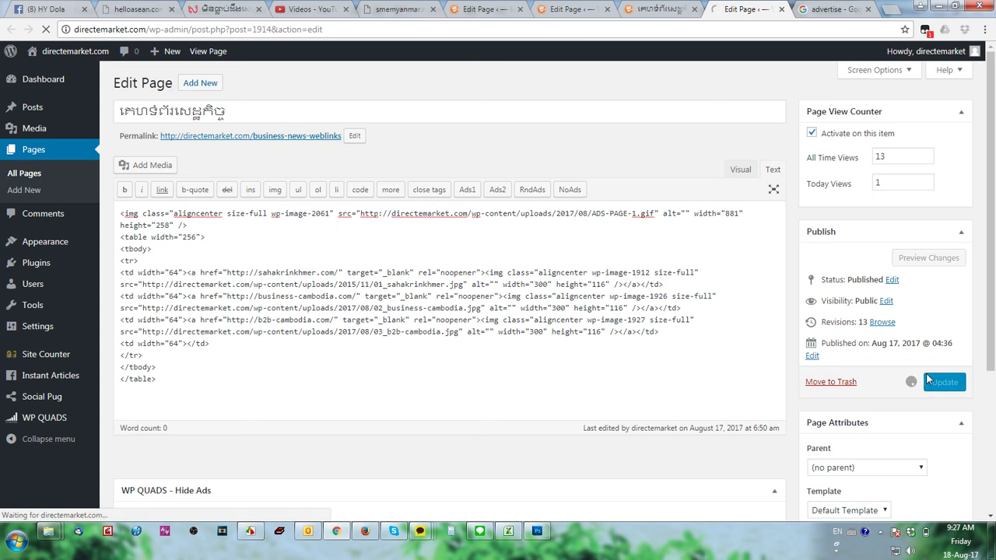
- Reload the live business-news-weblinks page and examine the banner and the empty space above the logo table
click(641, 9)
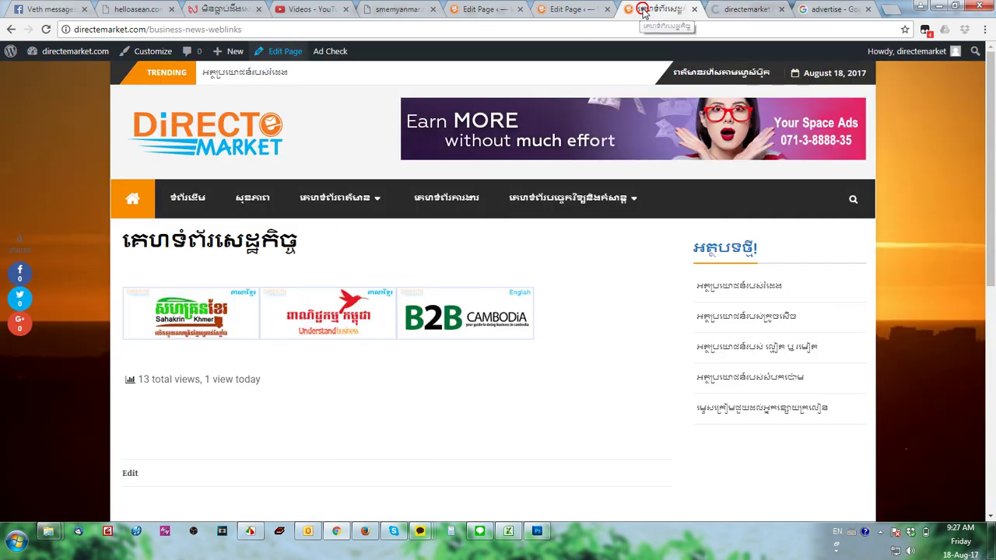
click(43, 30)
mouse_move(309, 207)
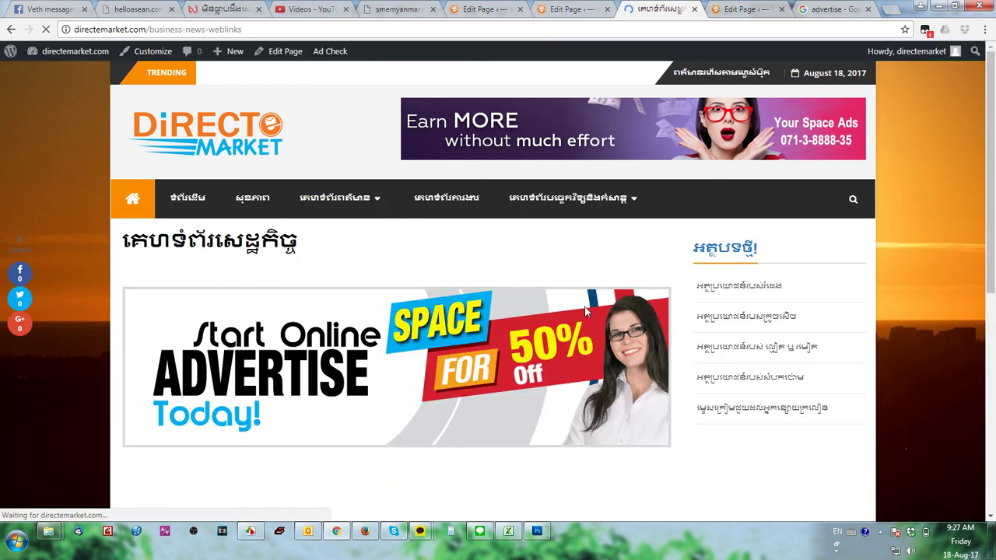
scroll(588, 313, down, 3)
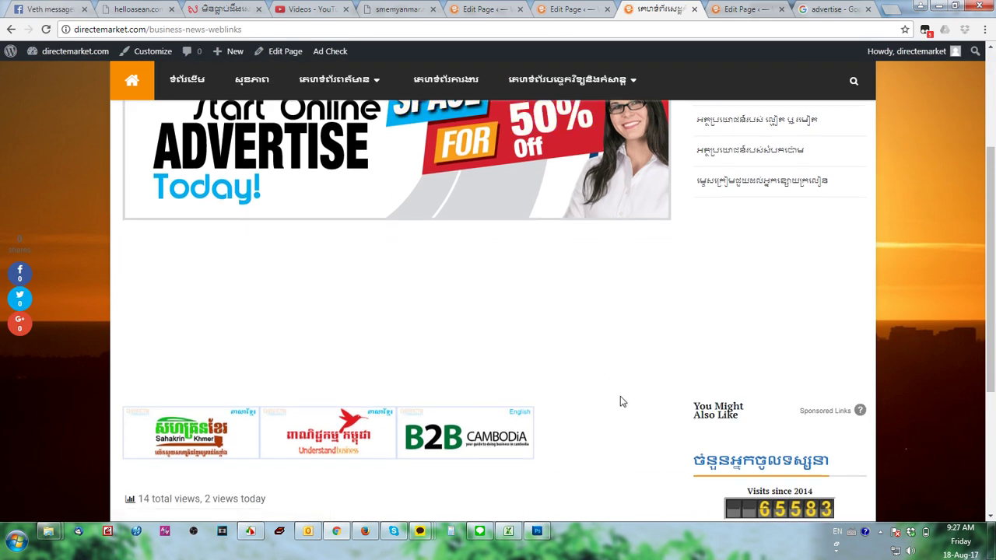
drag(620, 402, 279, 209)
click(340, 301)
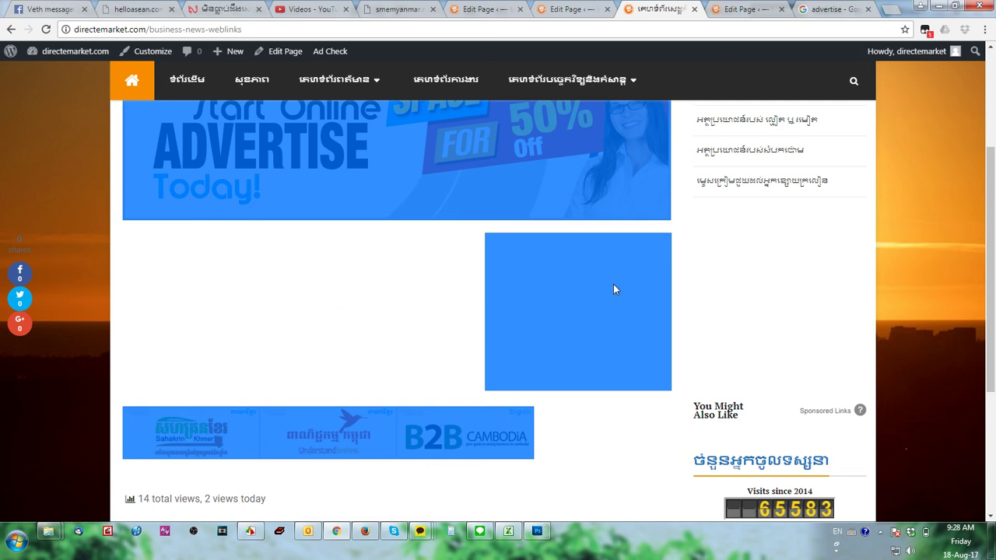
click(608, 453)
scroll(635, 338, up, 3)
- Open the technology-weblinks page's editor in a new tab and go to the live drama-music page
mouse_move(531, 142)
click(545, 172)
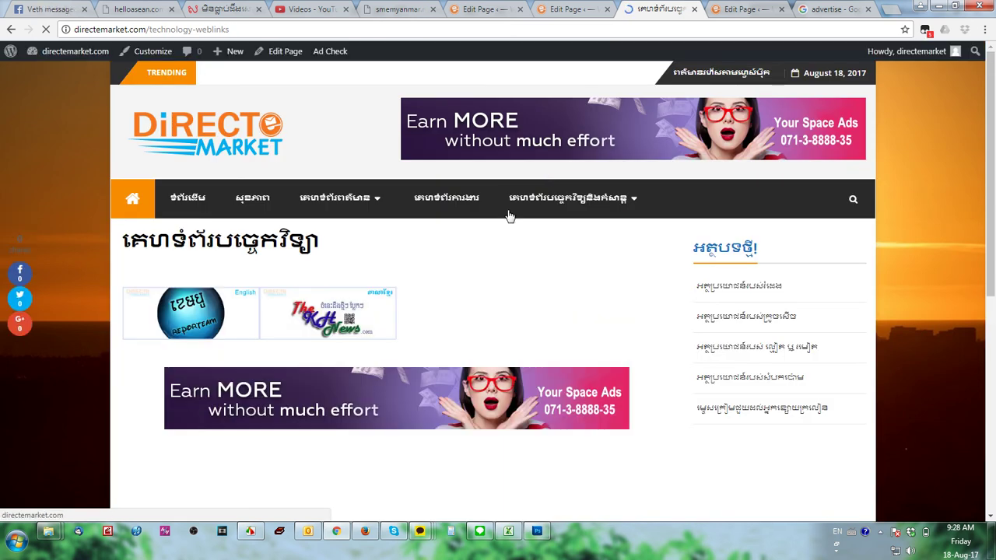
middle_click(285, 50)
mouse_move(593, 214)
click(597, 256)
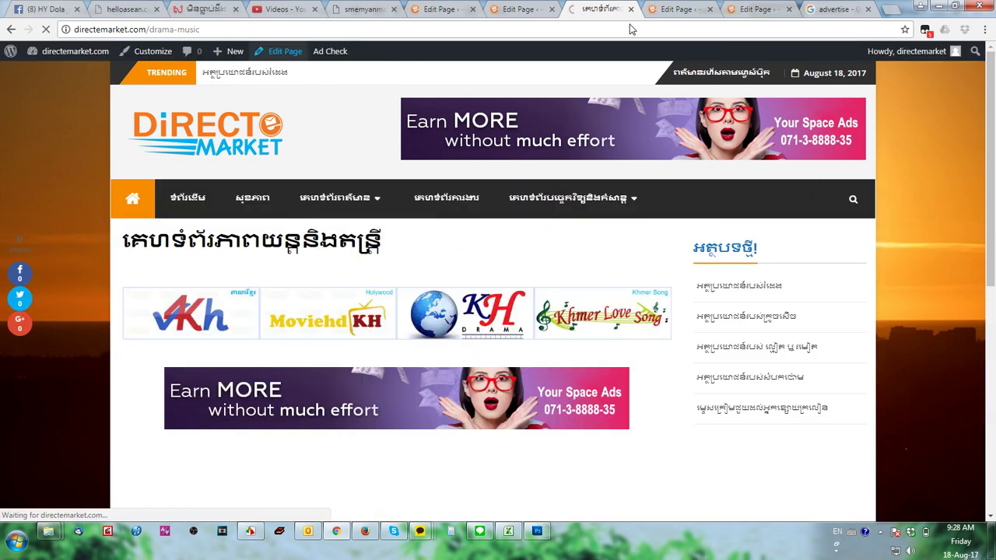
- Insert the ADS-PAGE-1.gif image tag above the table in the technology-weblinks page's HTML source
click(748, 9)
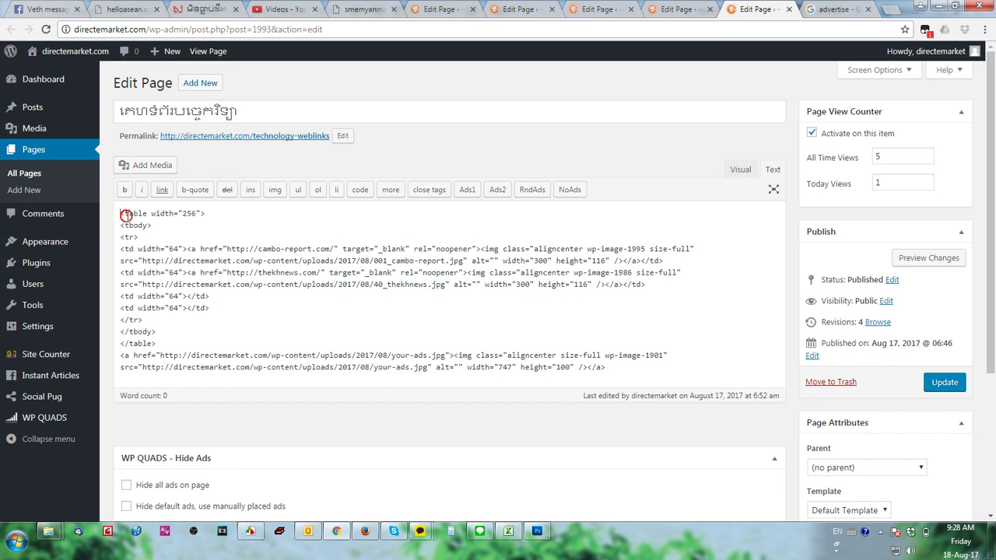
key(Return)
text(<img class="aligncenter size-full wp-image-2061" src="http://directemarket.com/wp-content/uploads/2017/08/ADS-PAGE-1.gif" alt="" width="881" height="258" />)
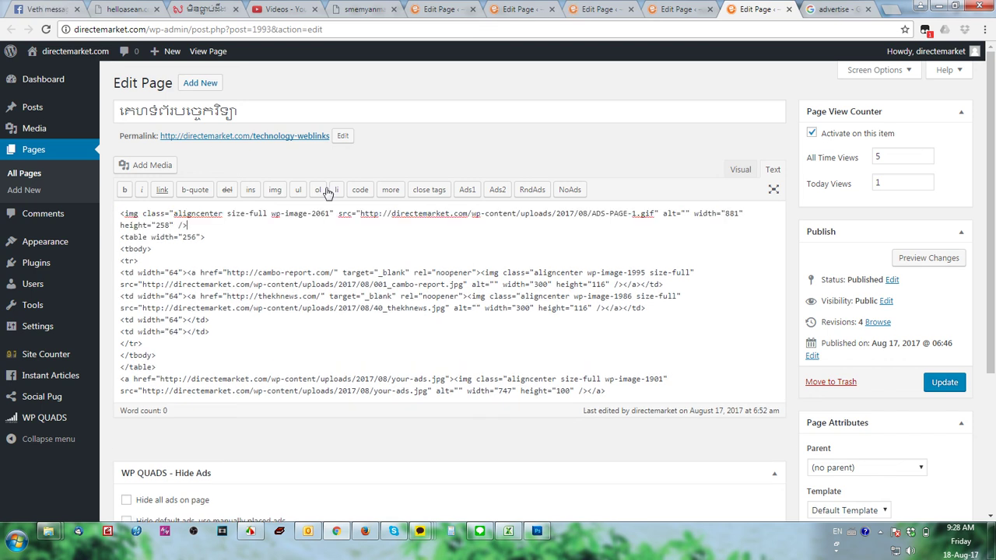
key(Return)
key(Delete)
- Insert the ADS-PAGE-1.gif image tag above the table in the drama-music page's HTML source and update the page
click(600, 8)
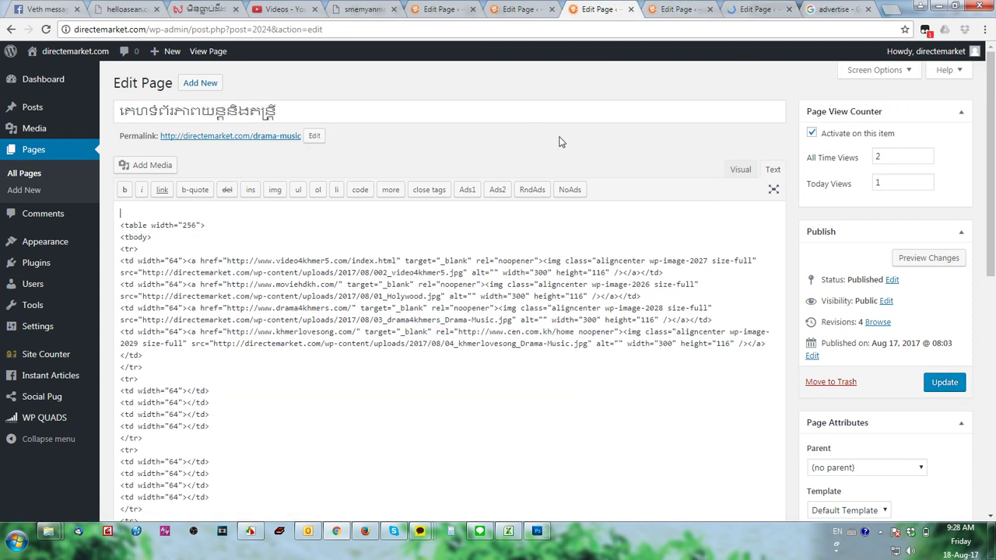
text(<img class="aligncenter size-full wp-image-2061" src="http://directemarket.com/wp-content/uploads/2017/08/ADS-PAGE-1.gif" alt="" width="881" height="258" />)
click(951, 386)
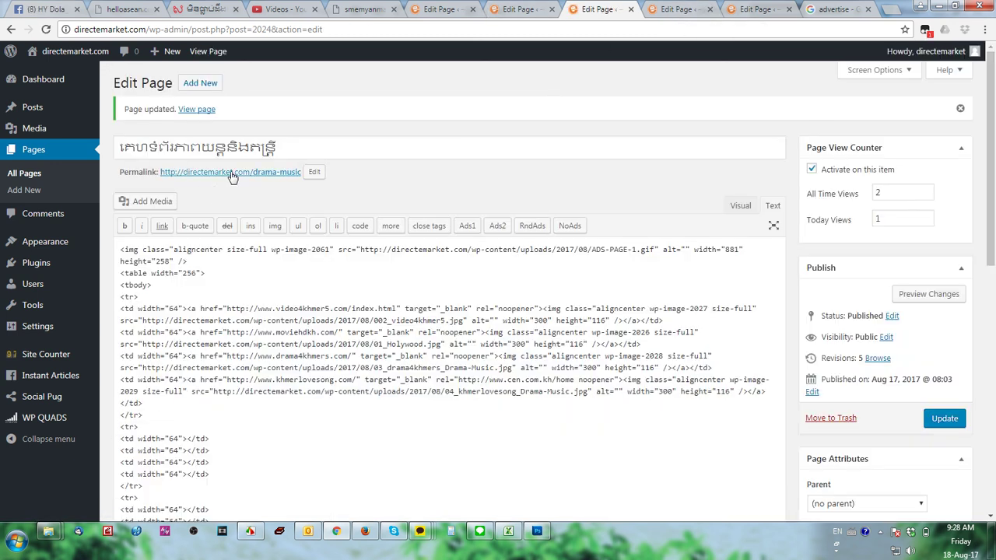
- Open the live drama-music, business-news-weblinks and technology-weblinks pages from their editors and check the banner placement
drag(225, 172, 753, 7)
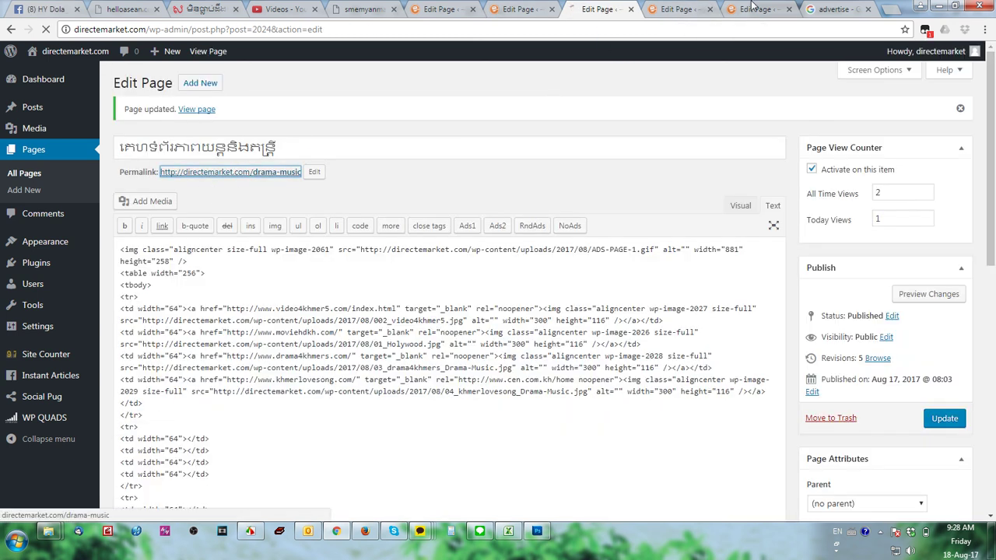
click(677, 8)
click(745, 8)
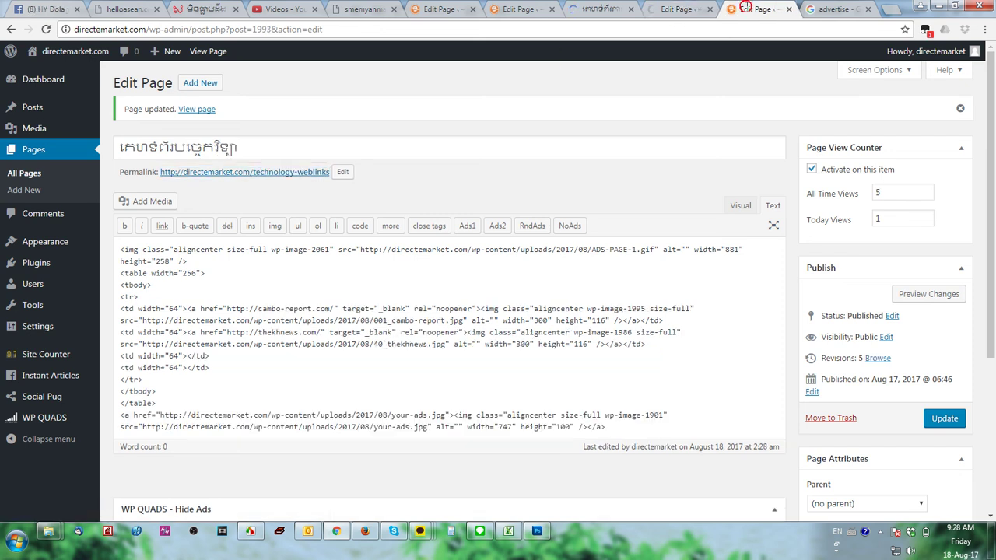
drag(267, 181, 370, 159)
click(627, 9)
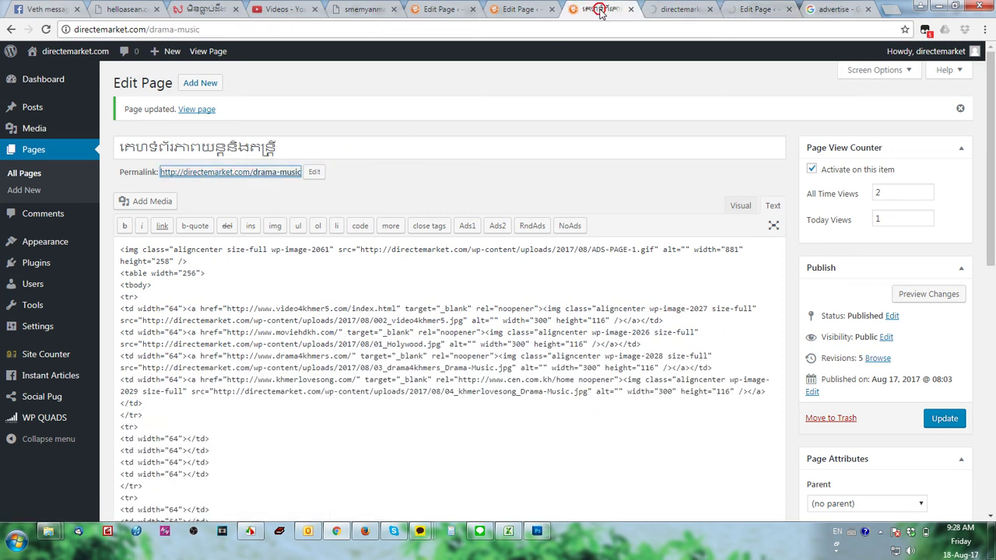
click(665, 8)
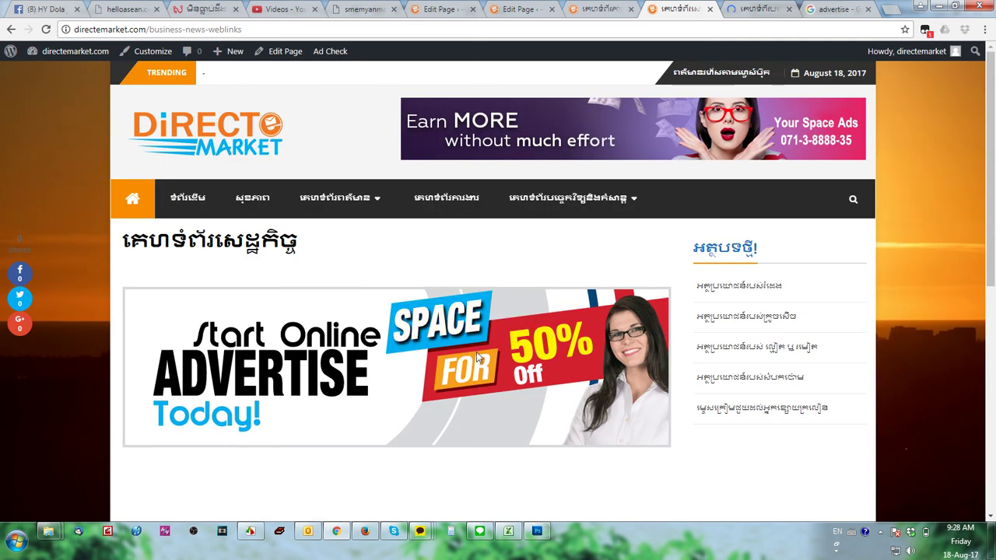
click(763, 7)
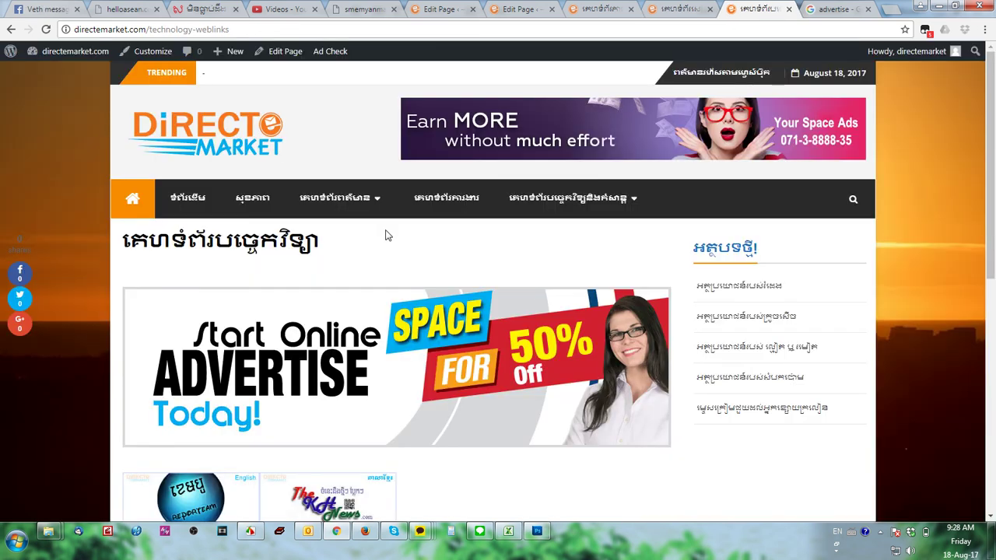
- Go to the live job-page-weblinks page and examine the banner, the logo table and the rest of the page down to the footer
click(457, 200)
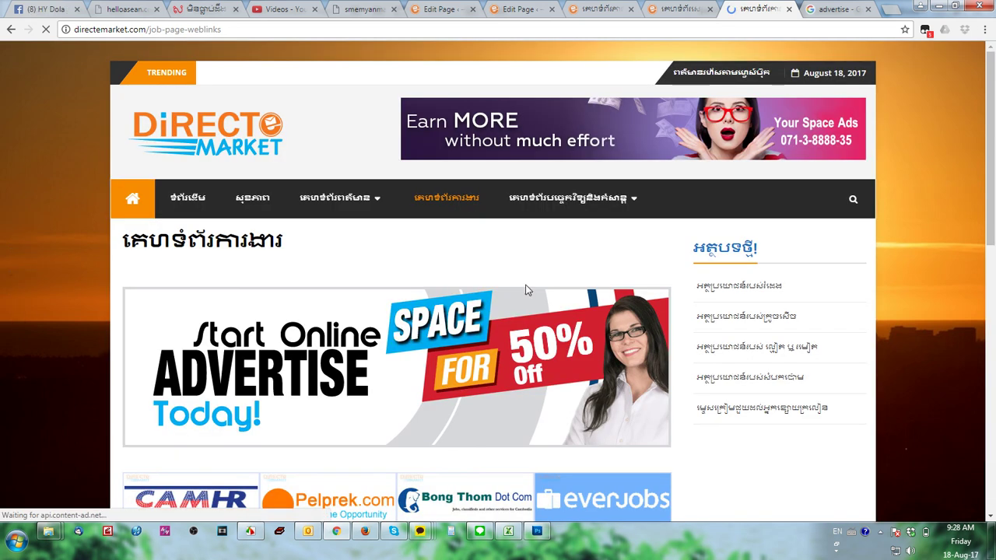
scroll(618, 311, down, 5)
scroll(625, 306, up, 5)
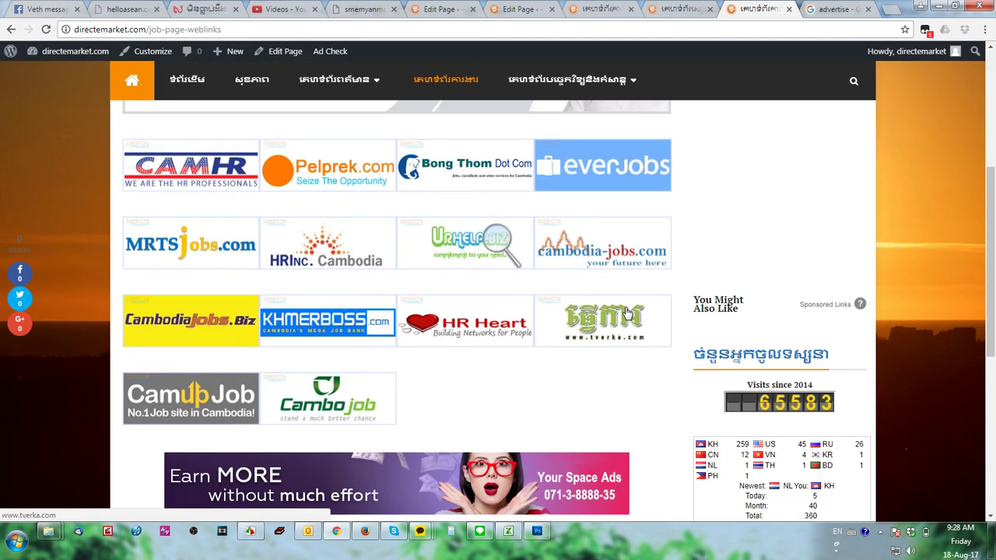
scroll(629, 311, down, 10)
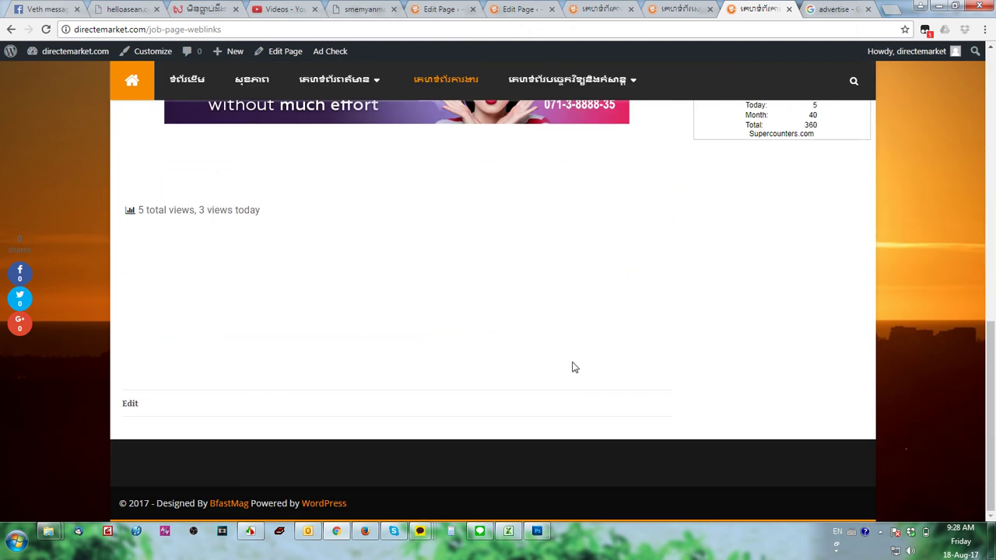